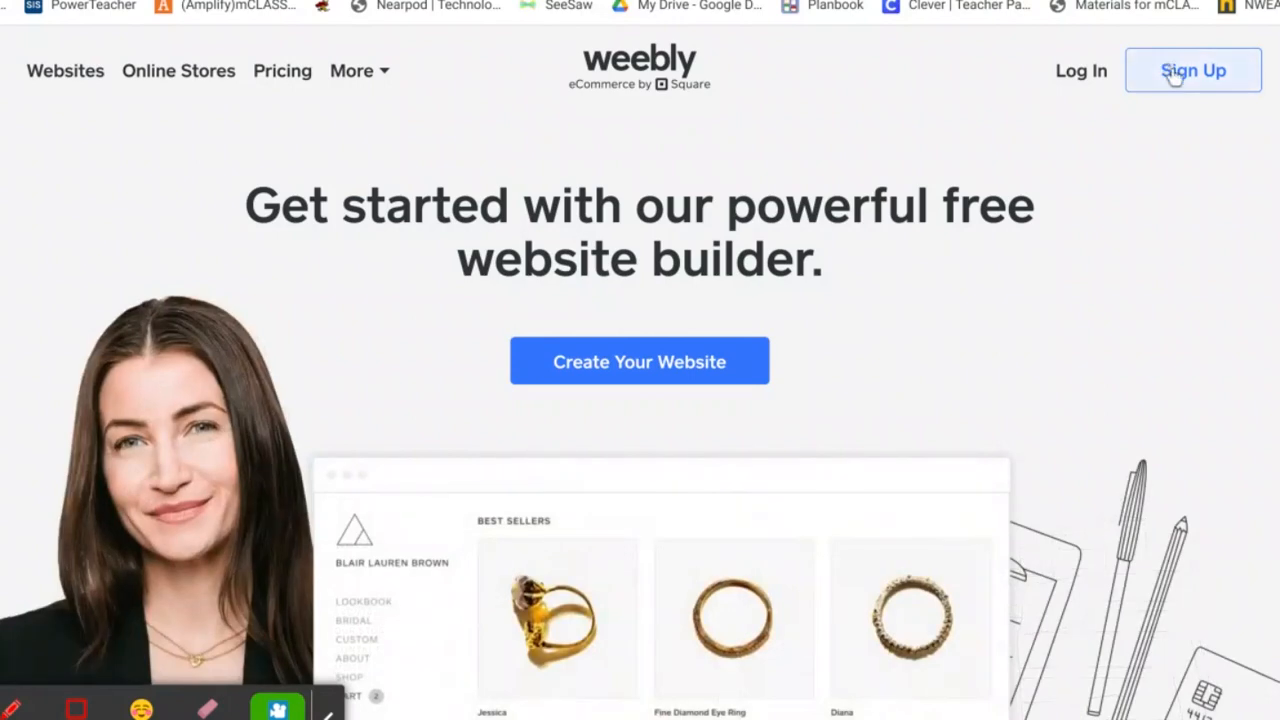
Fill in the new-account sign-up form, accept the terms and privacy policy, and submit it
click(1176, 78)
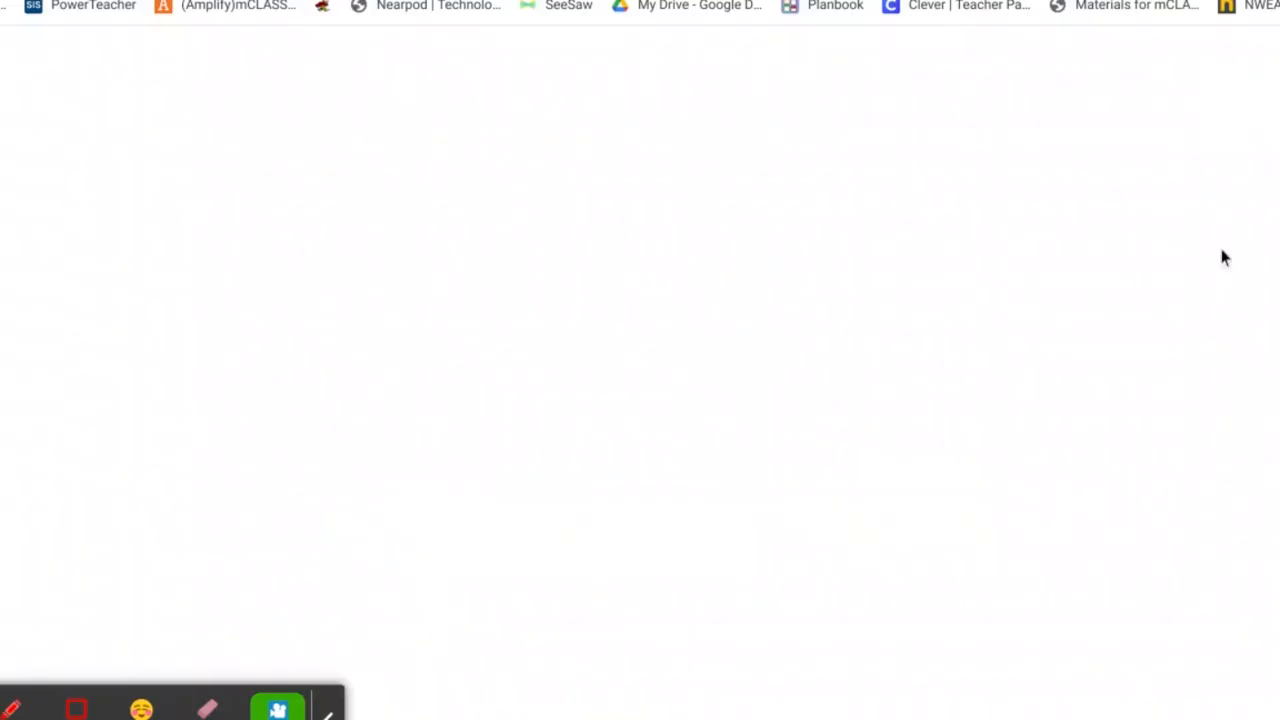
scroll(1225, 283, down, 1)
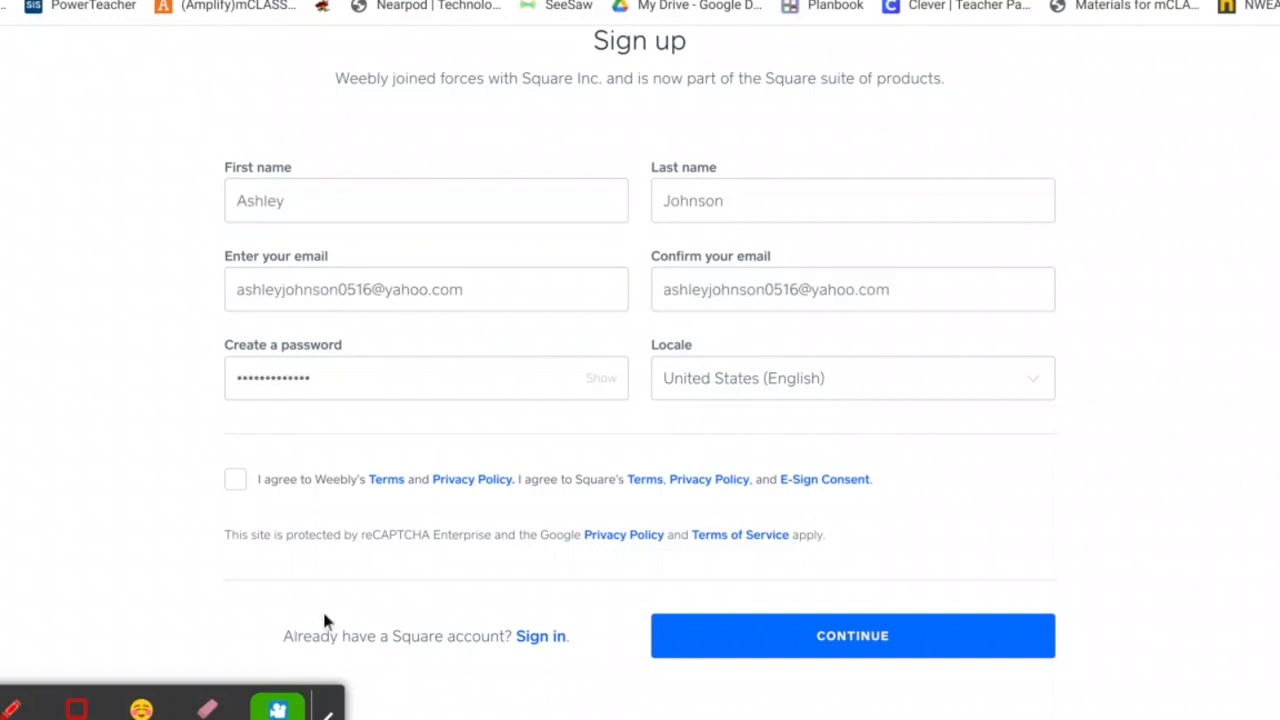
click(240, 481)
click(857, 646)
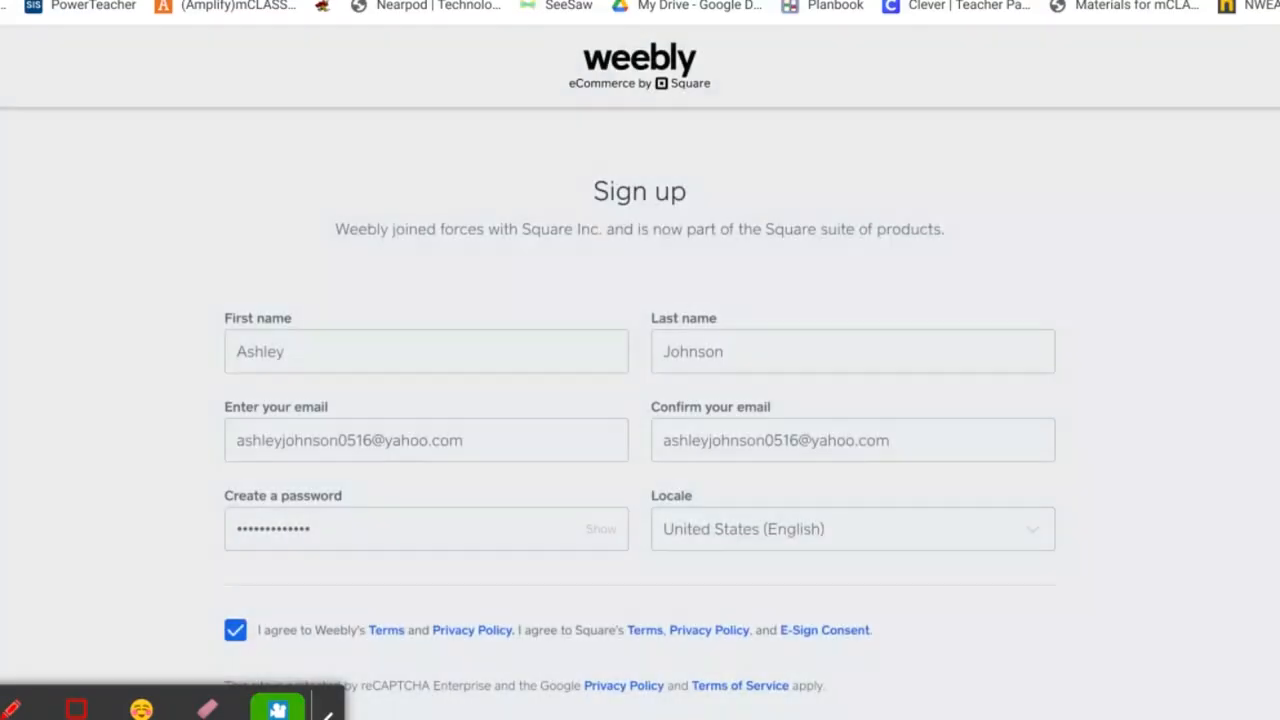
scroll(857, 500, down, 2)
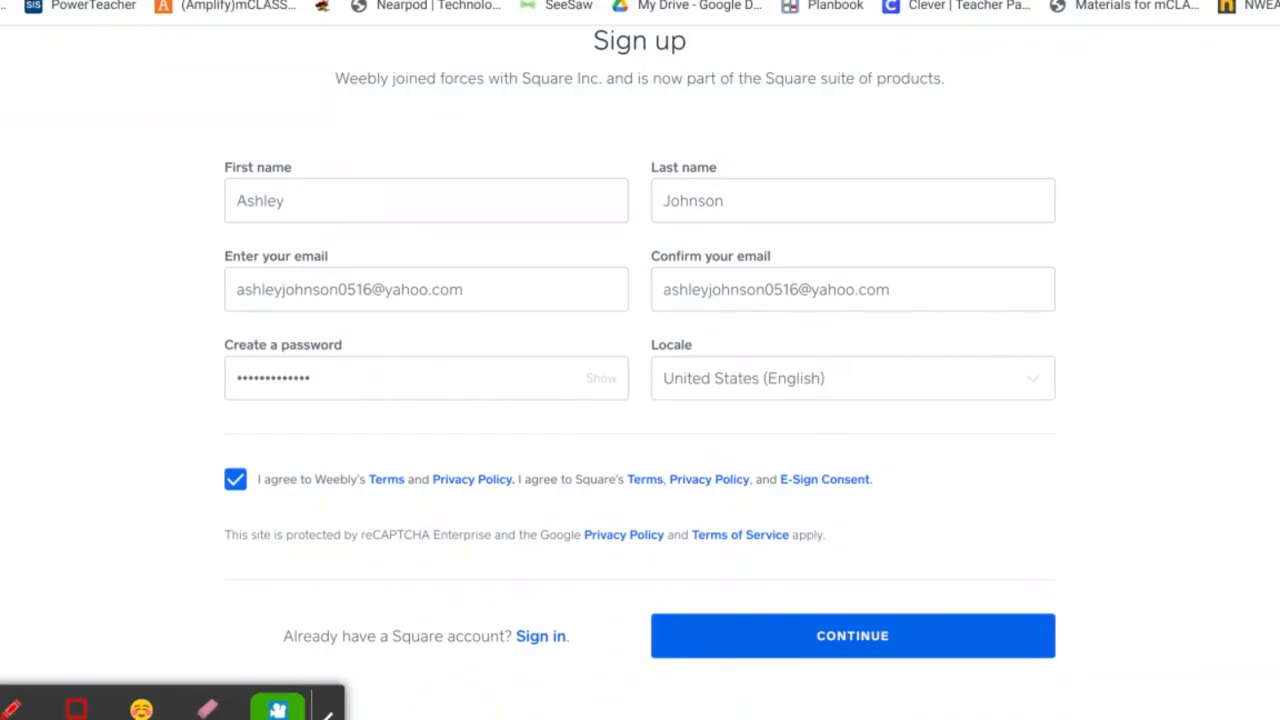
click(857, 646)
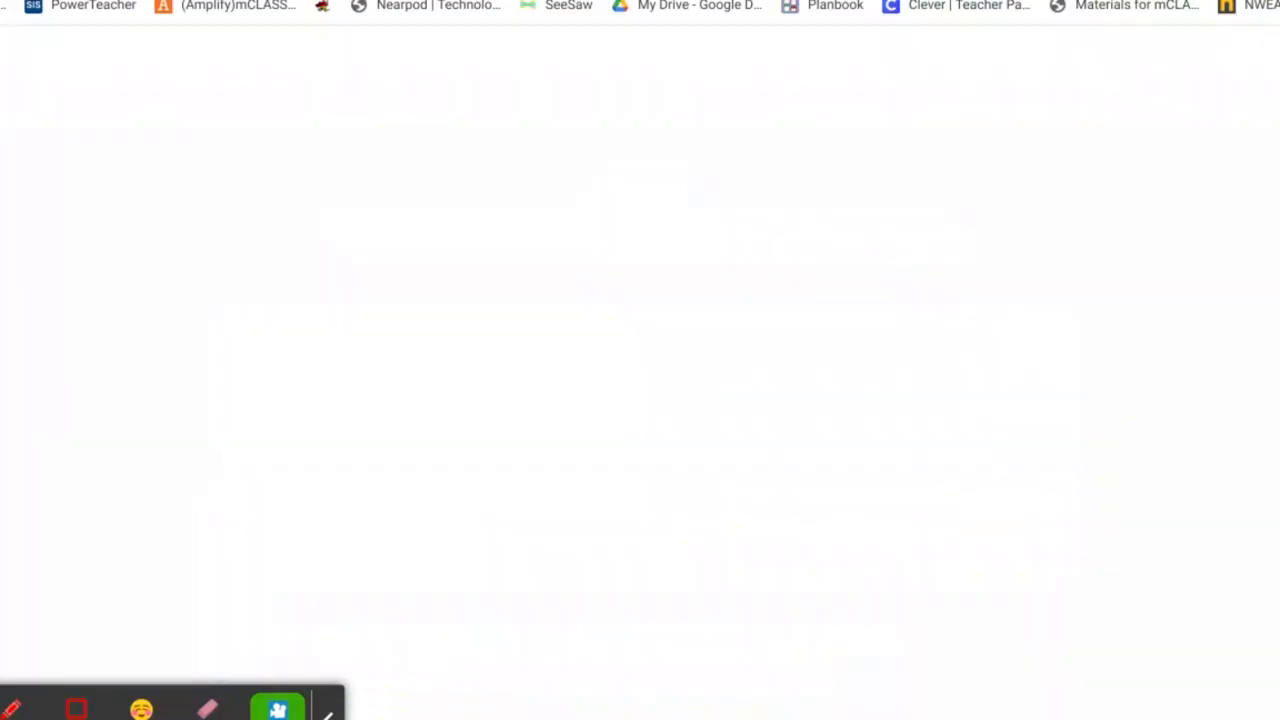
Choose to build a personal website and look over the theme gallery
scroll(1189, 421, down, 1)
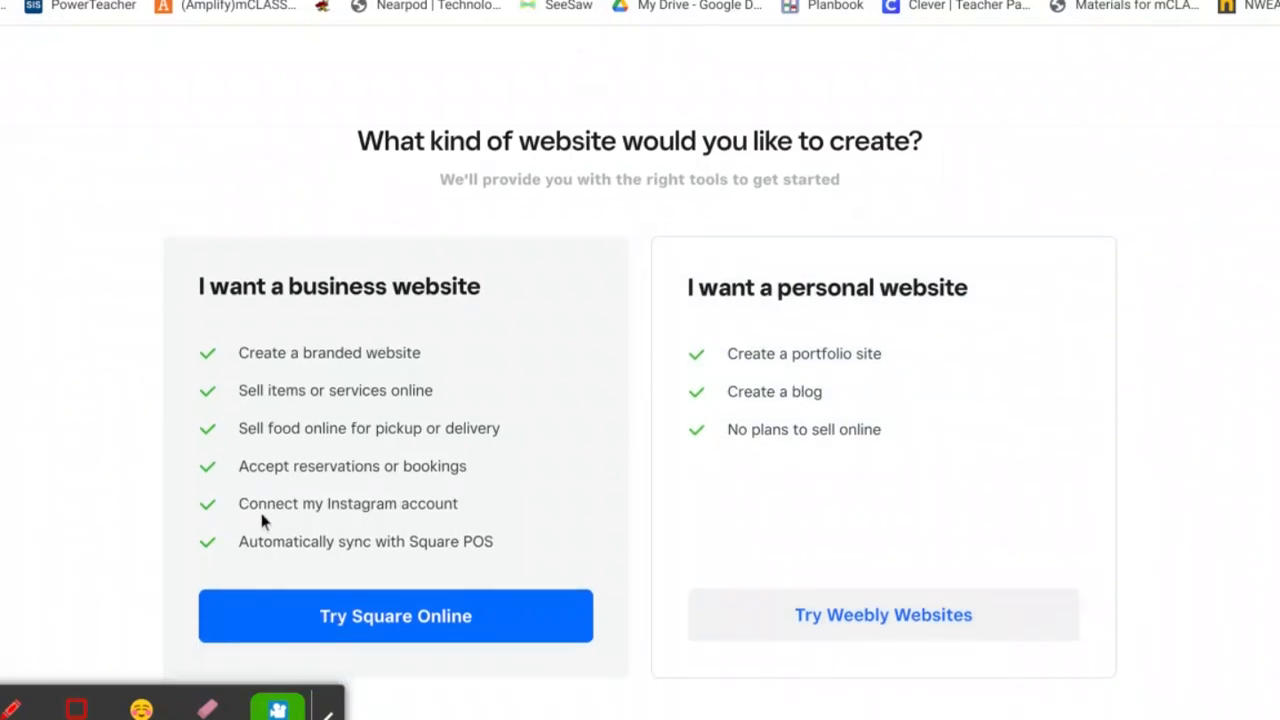
click(883, 617)
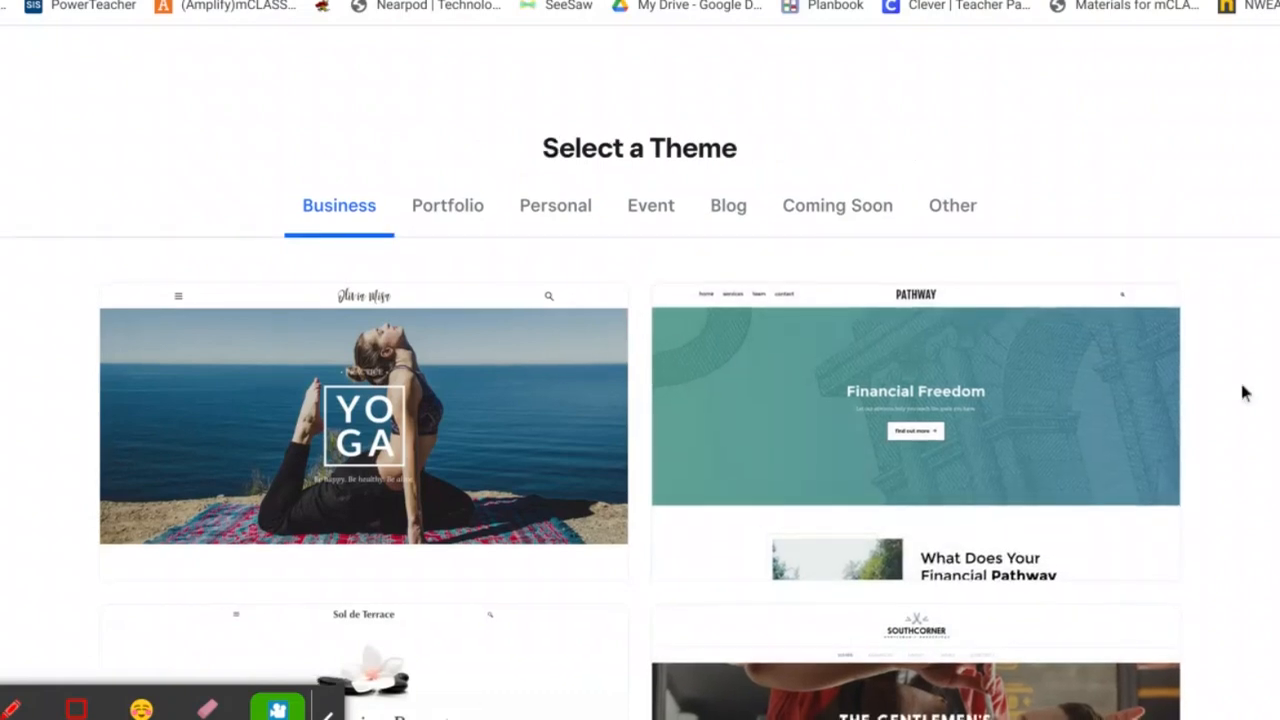
scroll(1245, 393, down, 1)
scroll(1245, 393, up, 1)
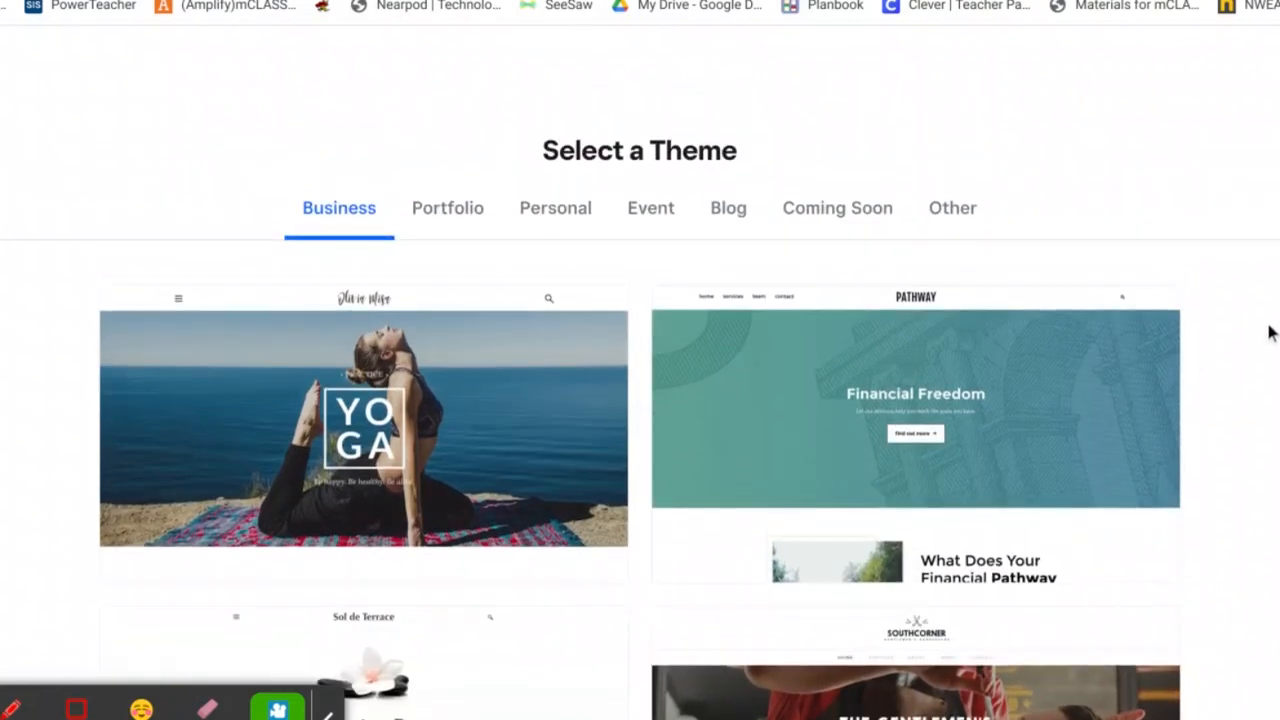
scroll(1270, 333, down, 10)
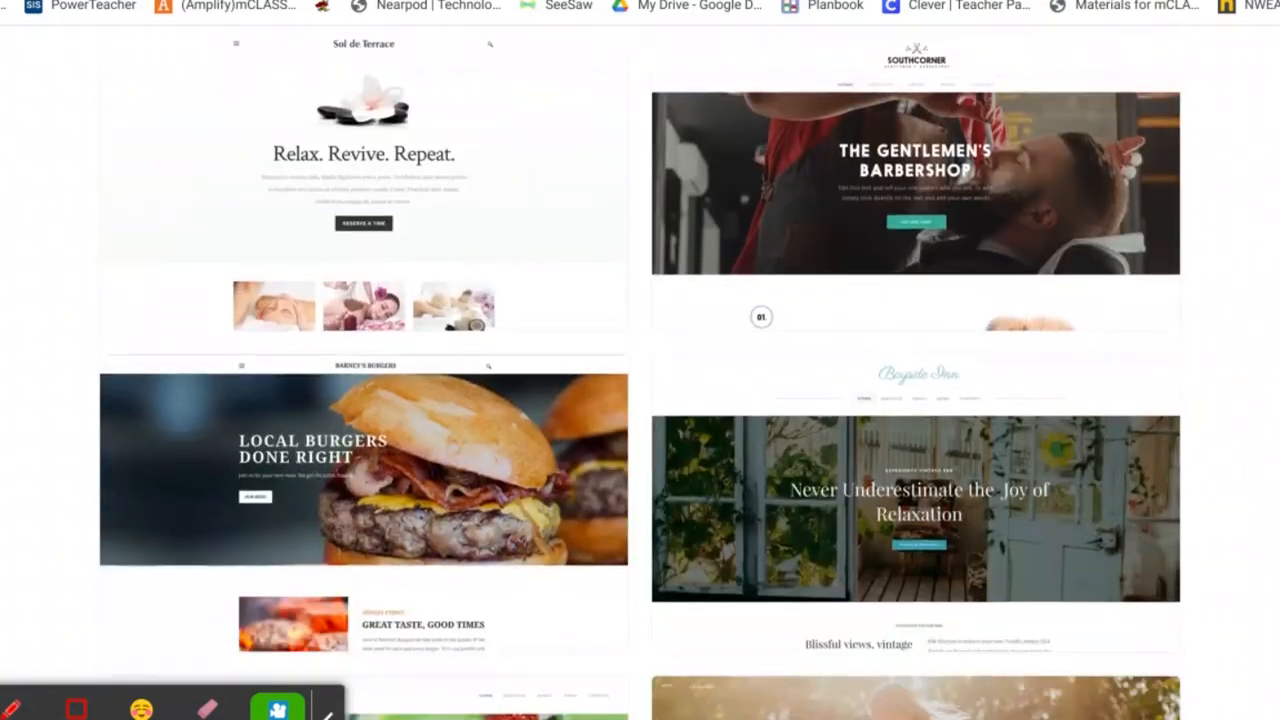
scroll(1260, 333, down, 2)
scroll(1086, 214, up, 12)
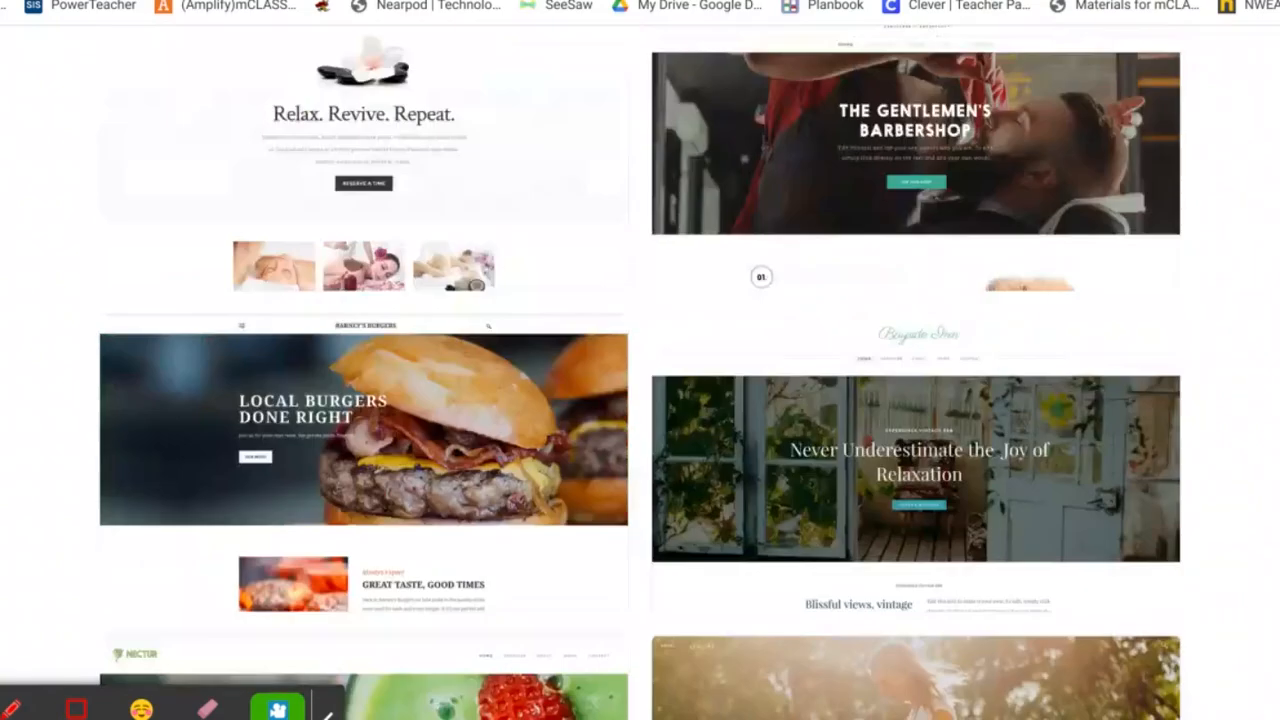
Browse the Portfolio and Personal theme categories
click(432, 222)
scroll(766, 374, down, 7)
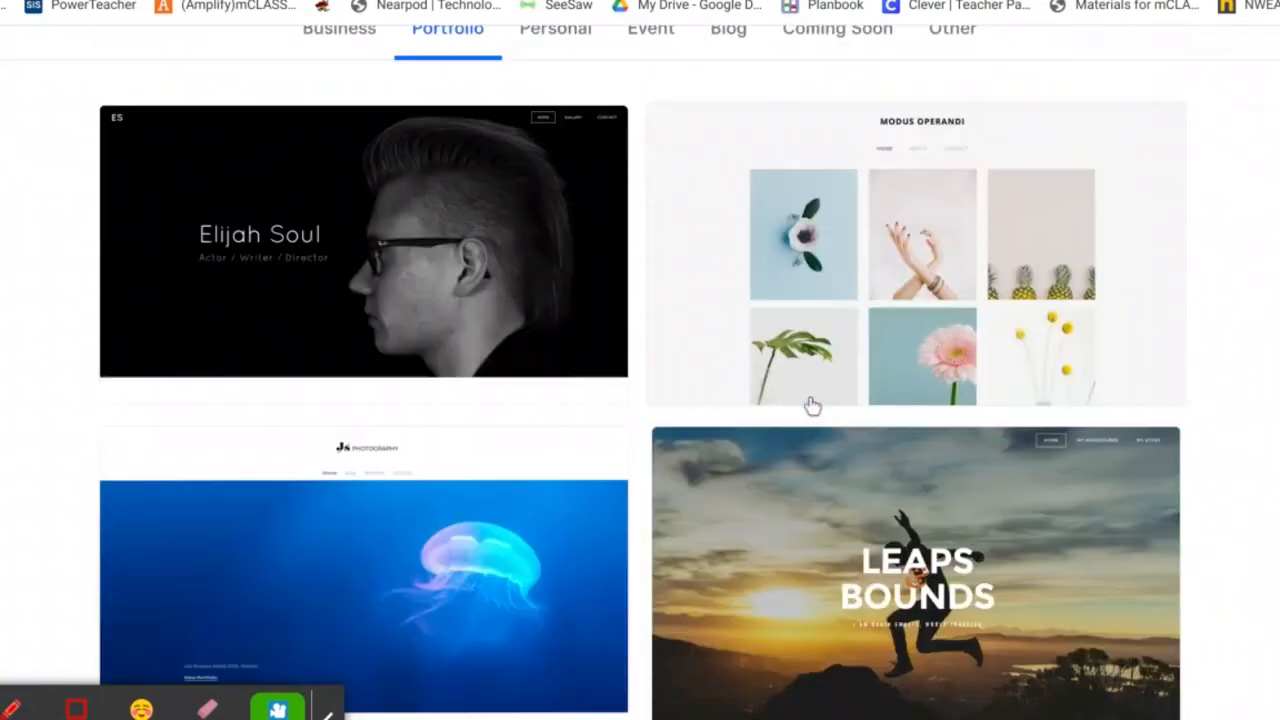
scroll(811, 403, down, 2)
scroll(811, 403, up, 8)
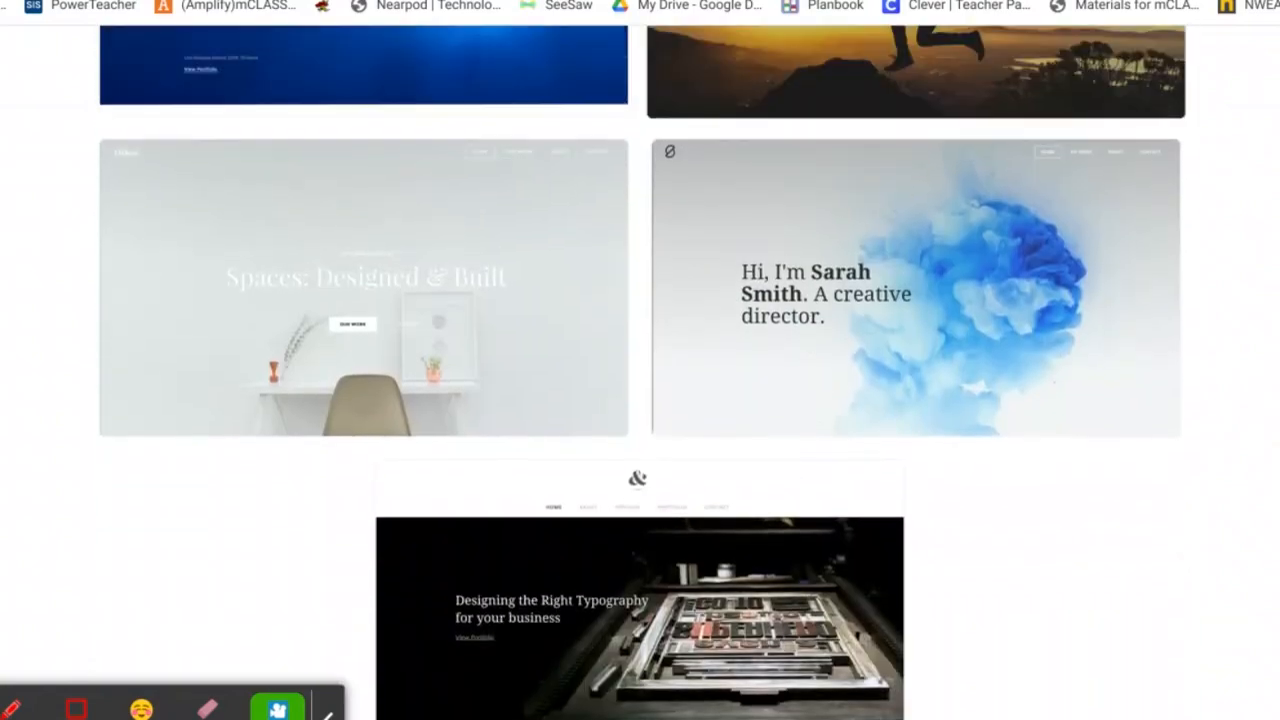
click(557, 210)
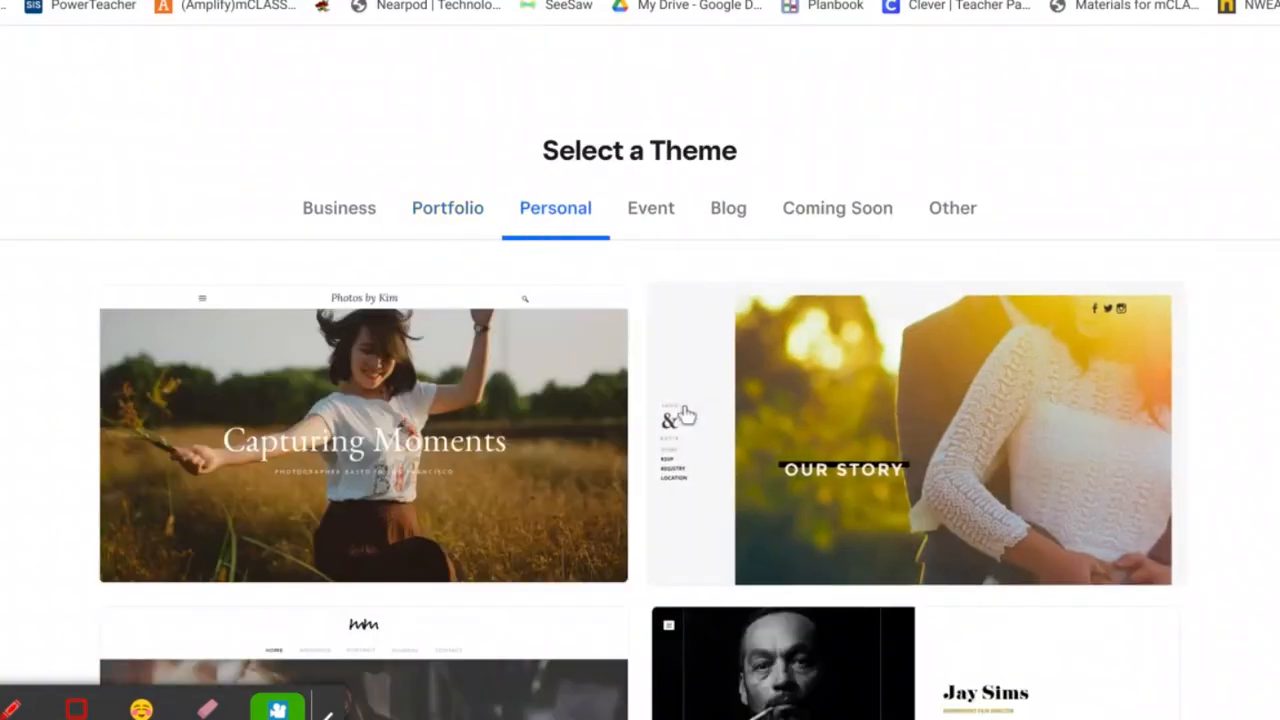
scroll(680, 414, down, 2)
scroll(686, 414, down, 7)
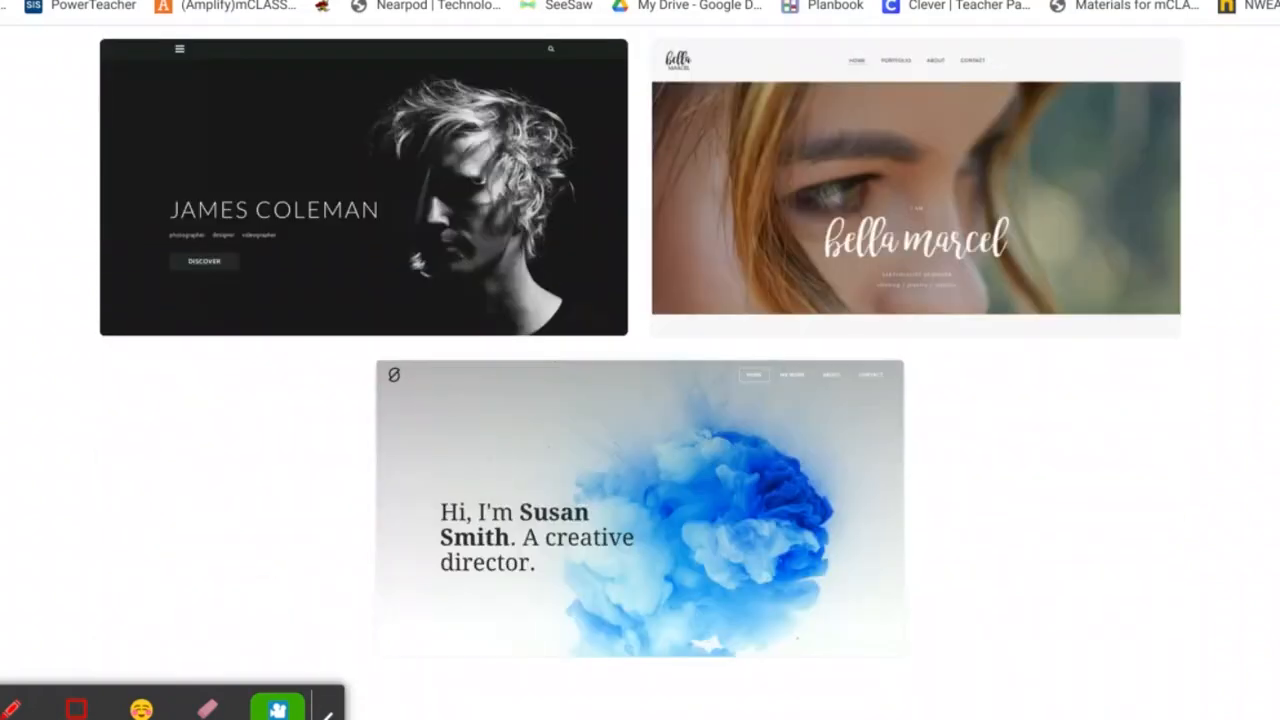
scroll(686, 414, up, 9)
Browse the Event and Blog theme categories
click(651, 212)
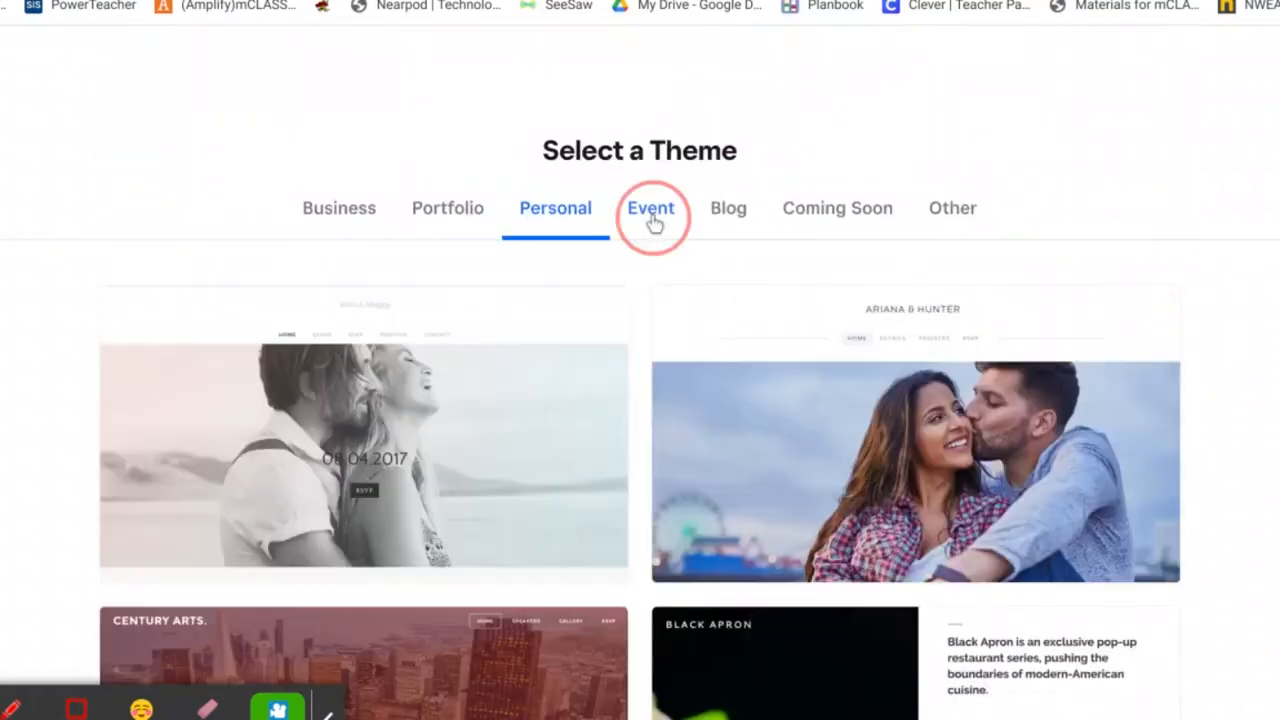
scroll(724, 445, down, 3)
scroll(724, 445, down, 2)
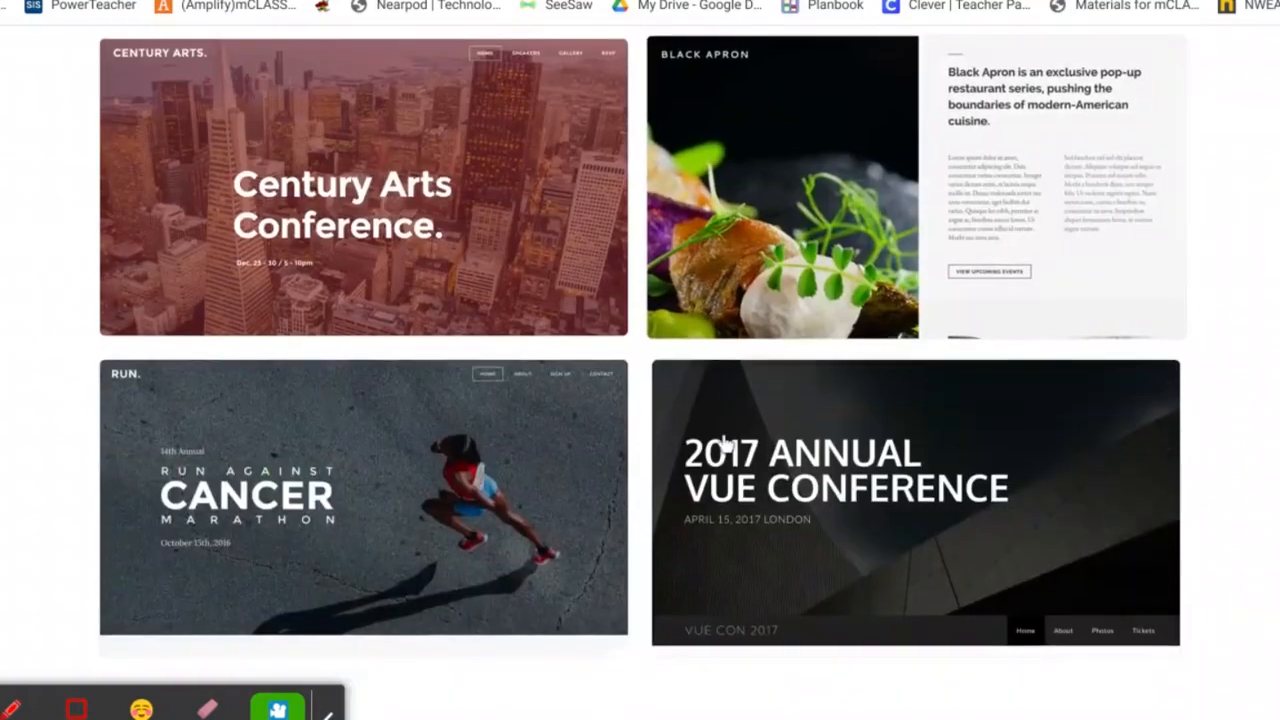
scroll(726, 368, up, 2)
scroll(640, 400, up, 4)
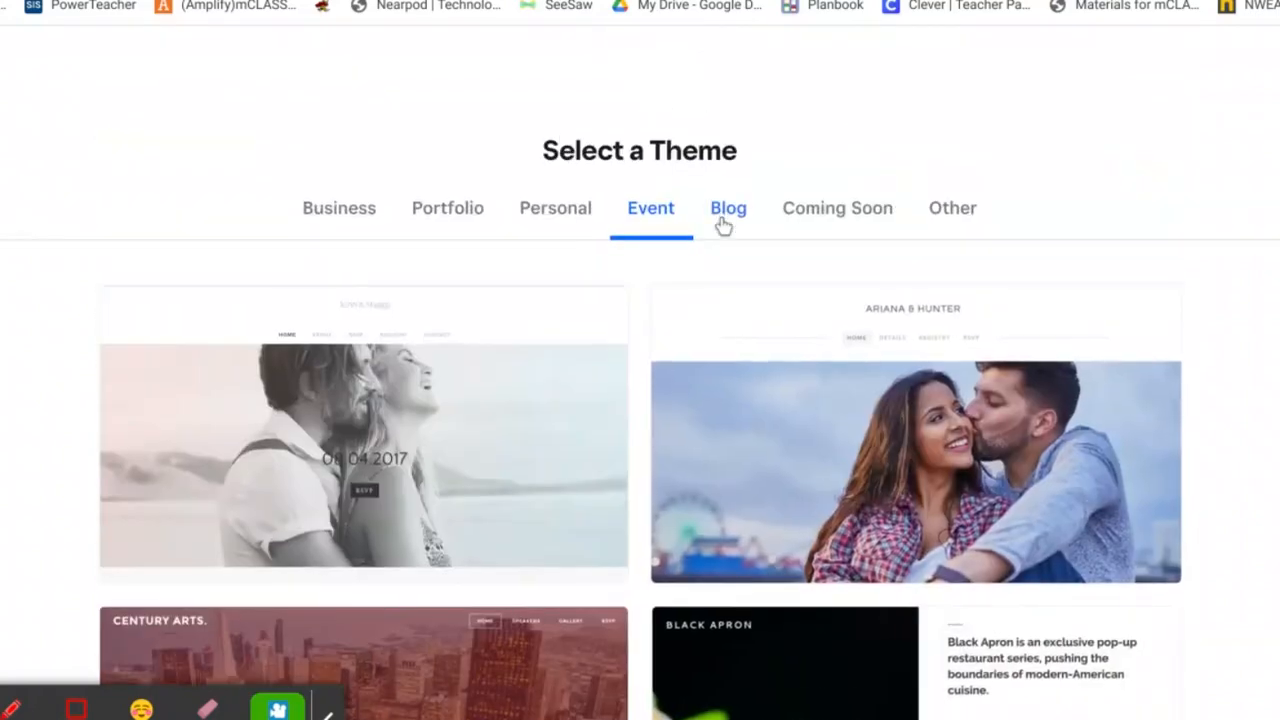
click(720, 212)
scroll(755, 450, down, 1)
scroll(760, 475, down, 8)
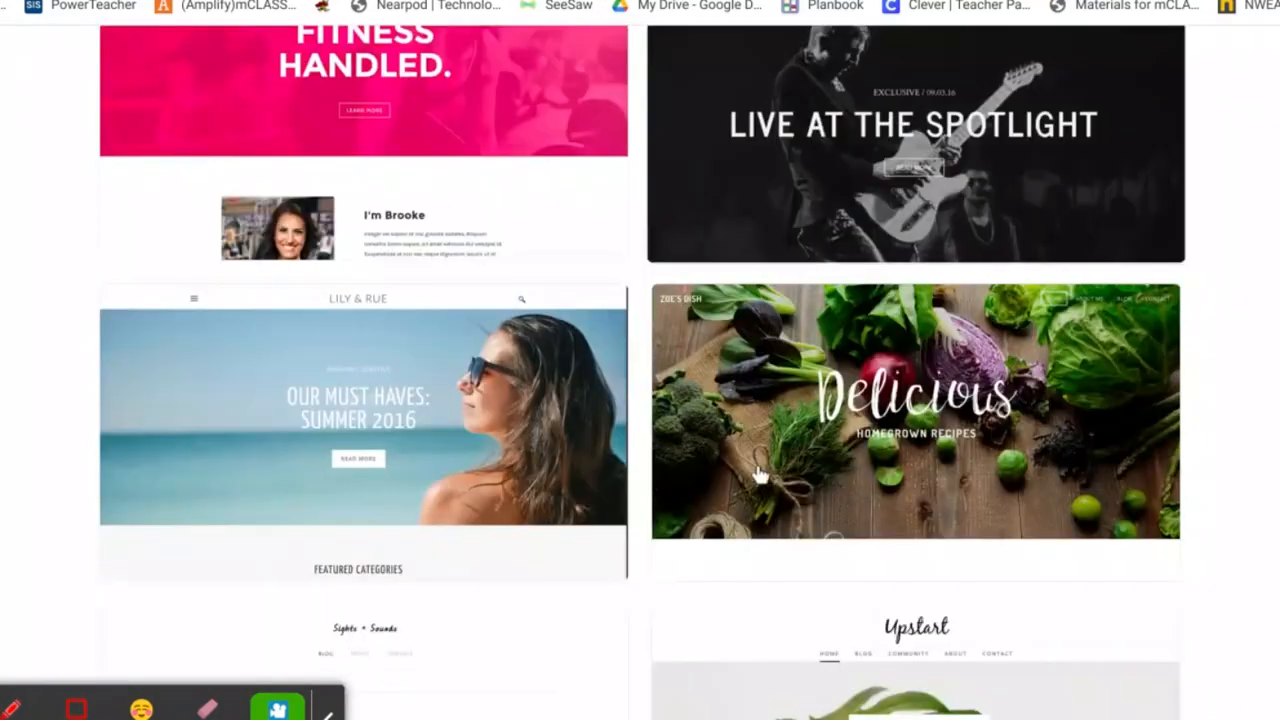
scroll(645, 352, up, 10)
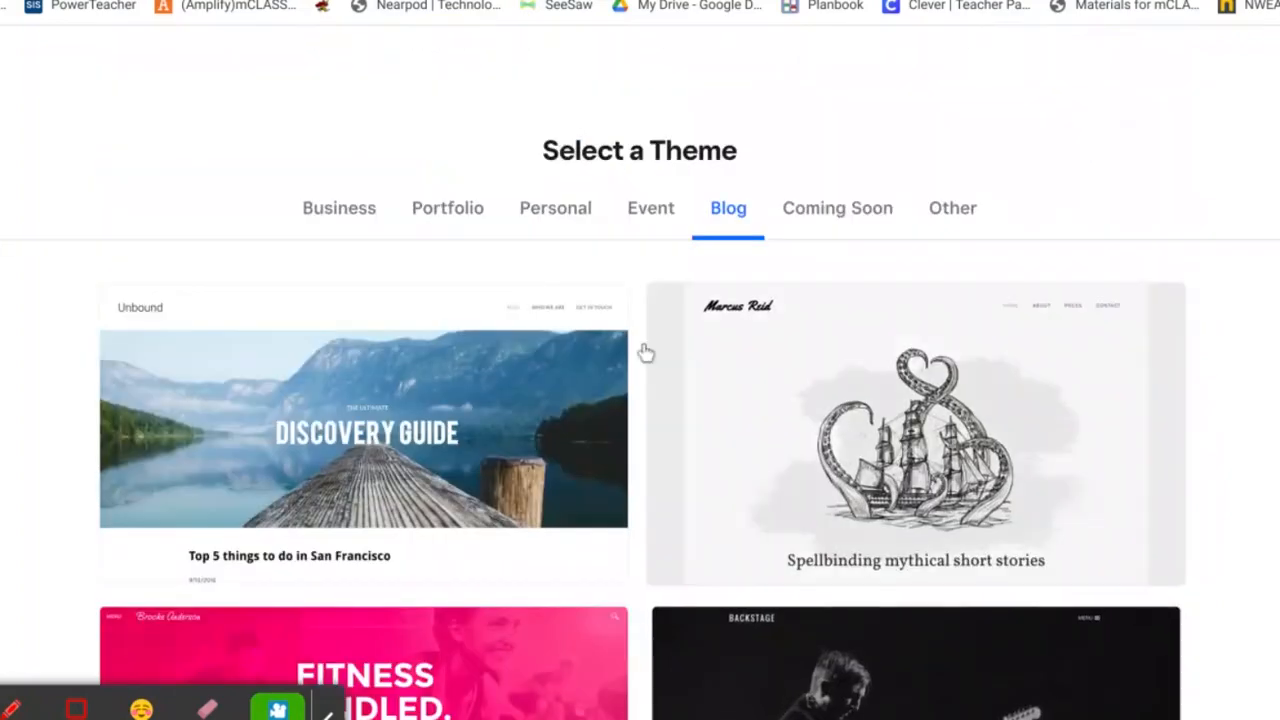
Return to the Personal themes and preview the bella marcel theme
click(540, 216)
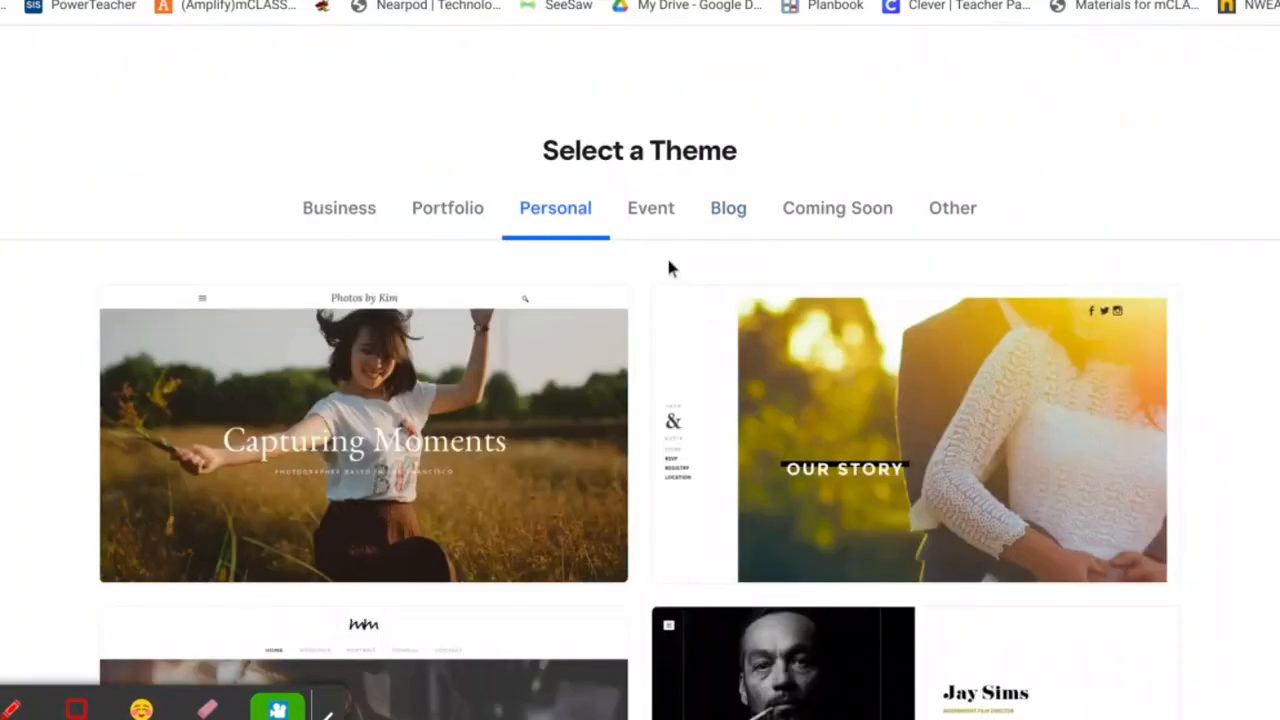
scroll(706, 371, down, 5)
scroll(706, 371, down, 4)
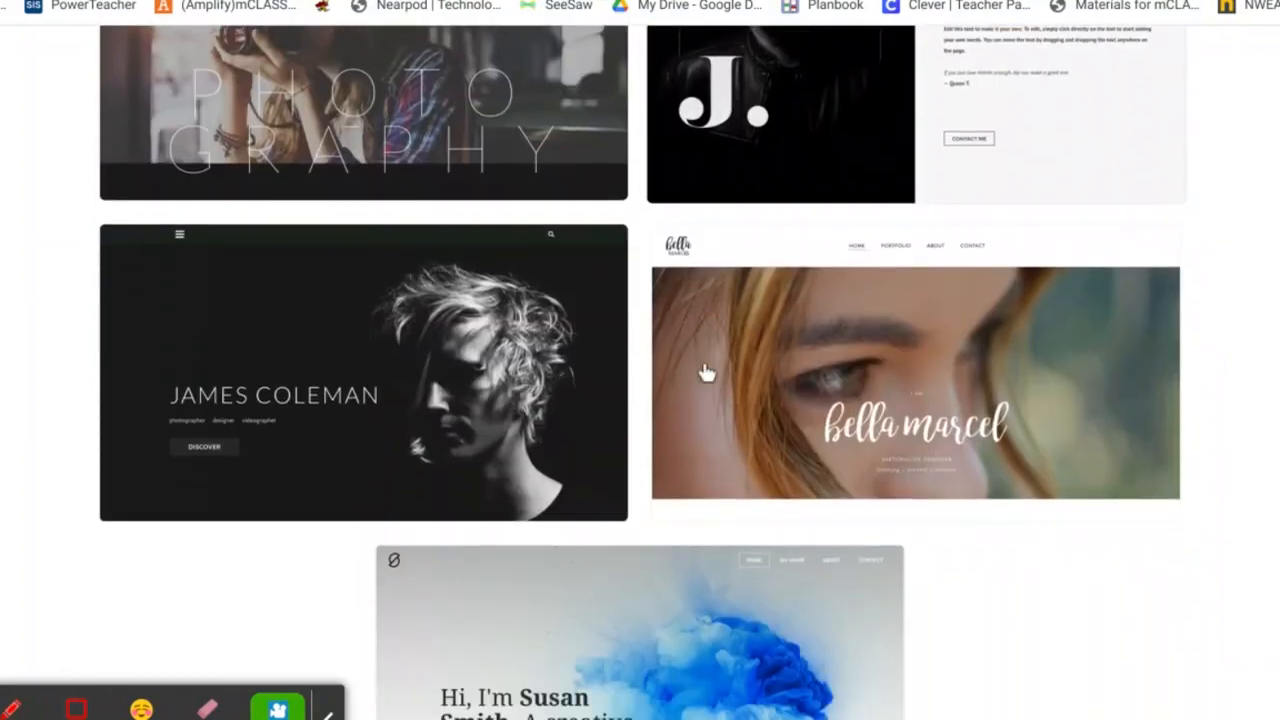
click(912, 330)
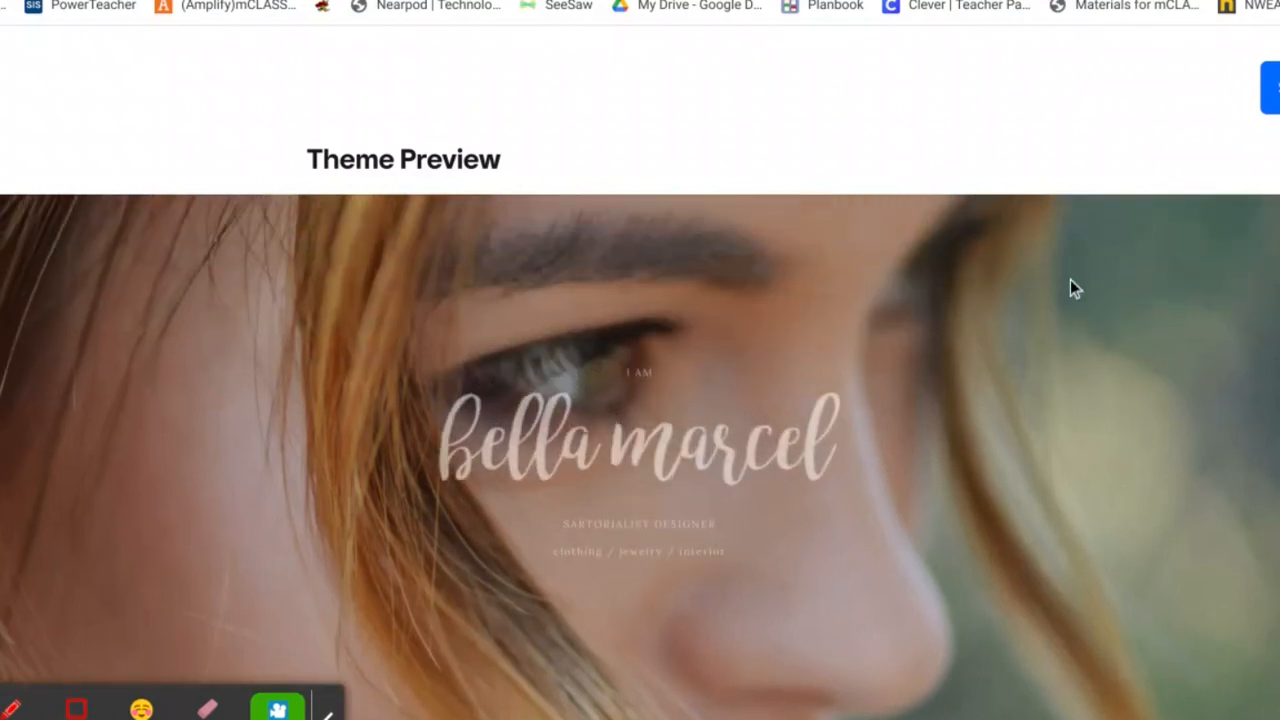
Start editing a site built on the bella marcel theme
click(1272, 88)
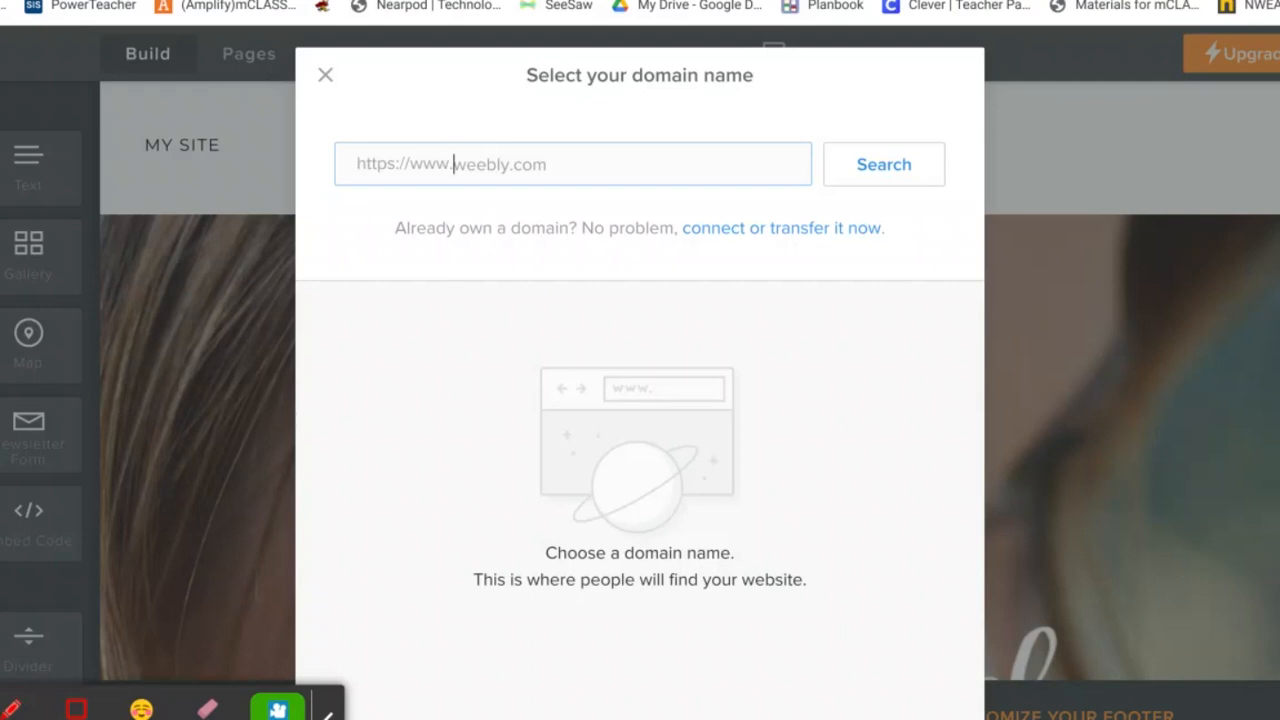
Search eightplantsinformation, pass on the paid .com, and take the free eightplantsinformation.weebly.com subdomain
click(520, 168)
text(eightp)
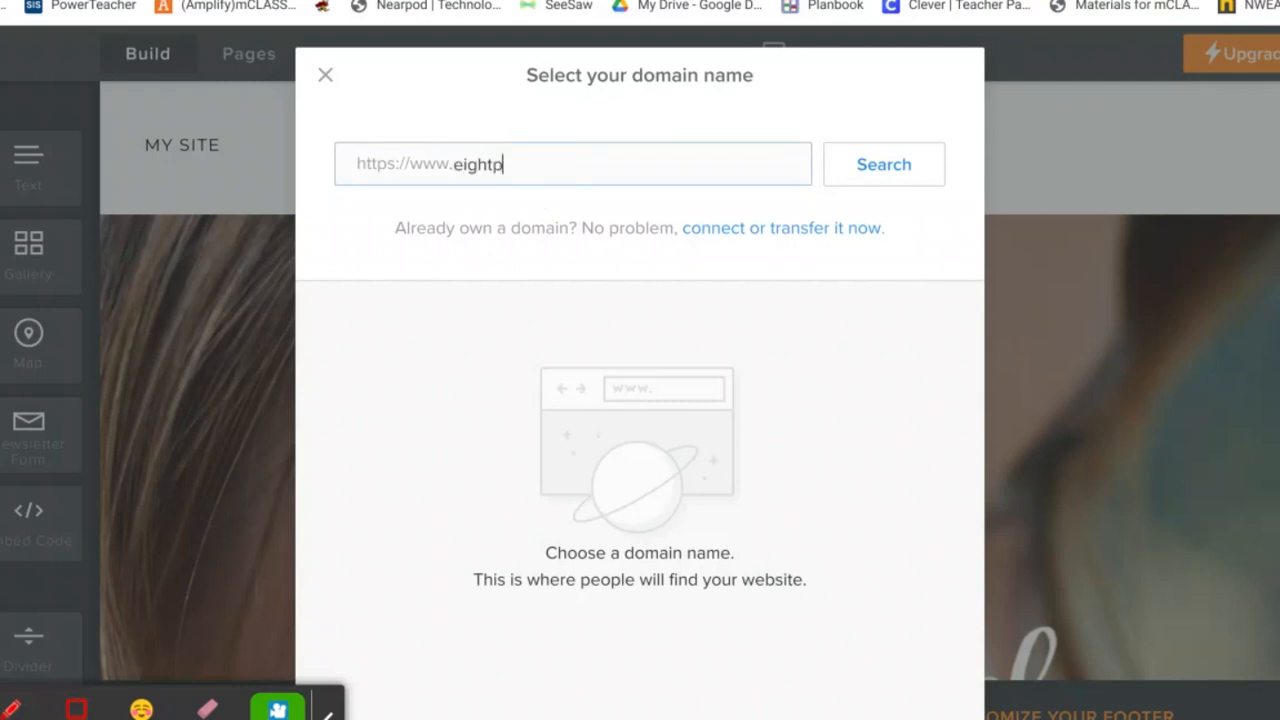
text(lantsinformation)
click(893, 180)
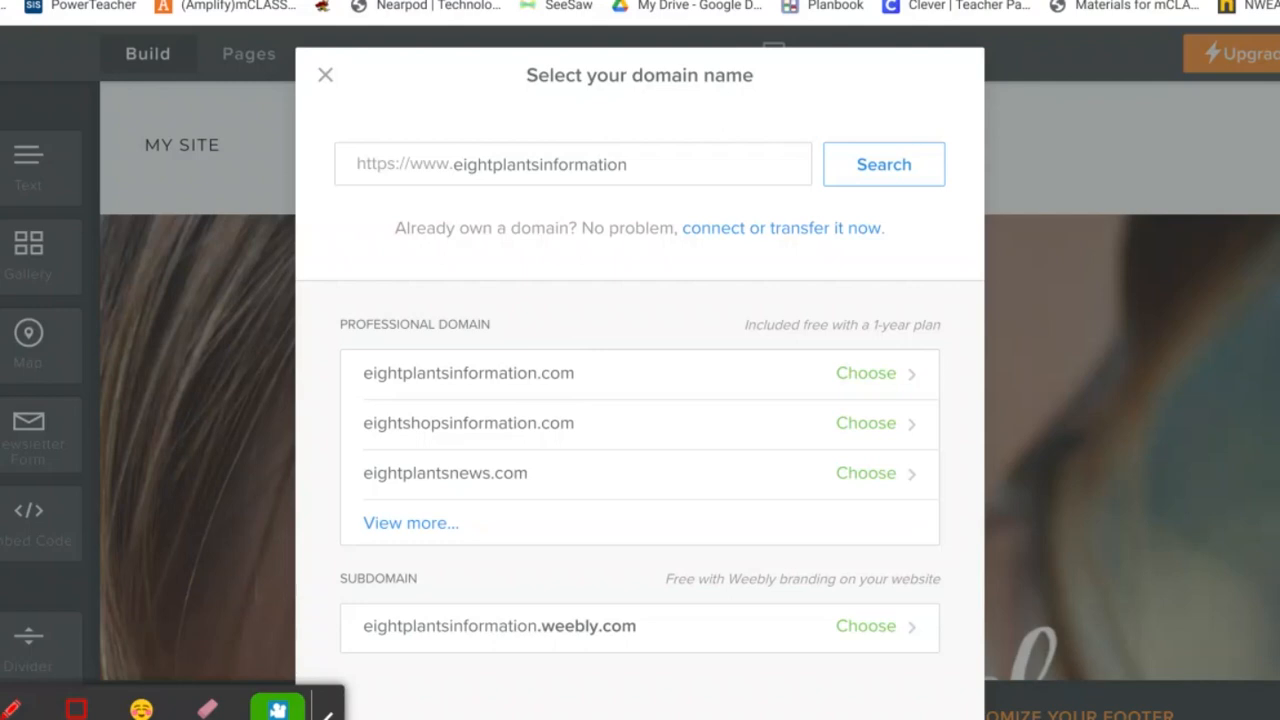
click(880, 374)
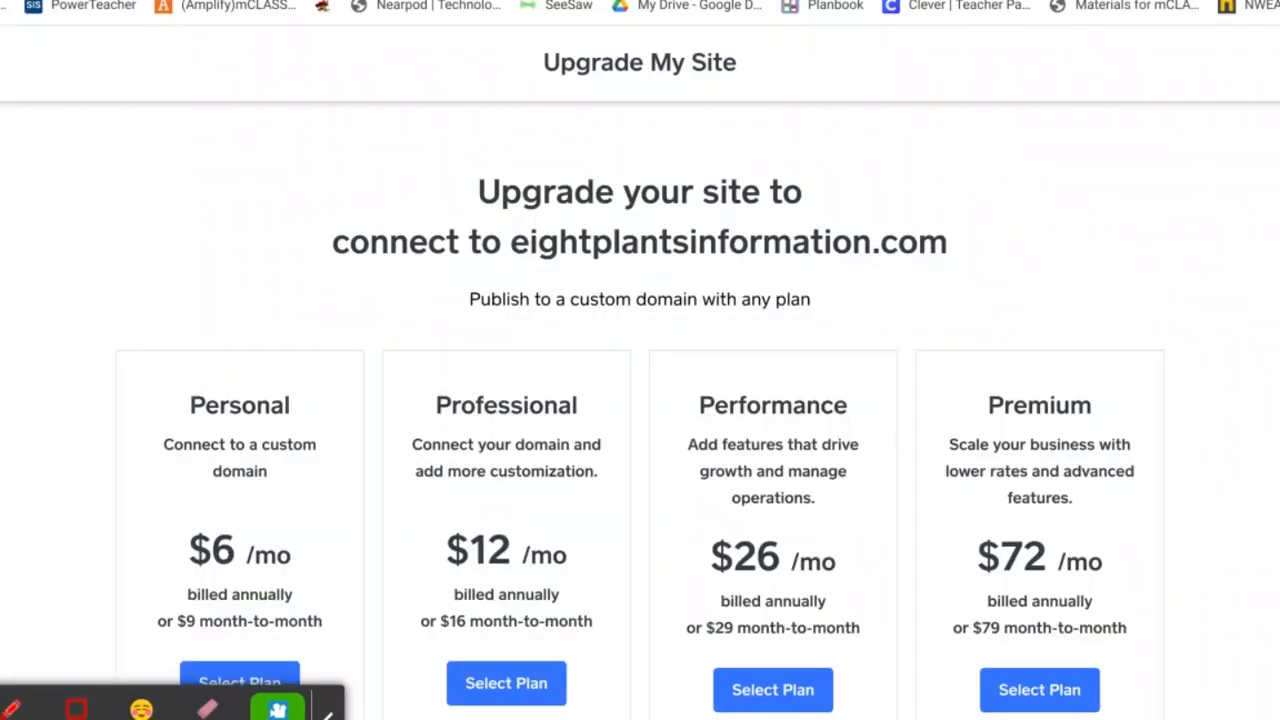
scroll(320, 338, down, 2)
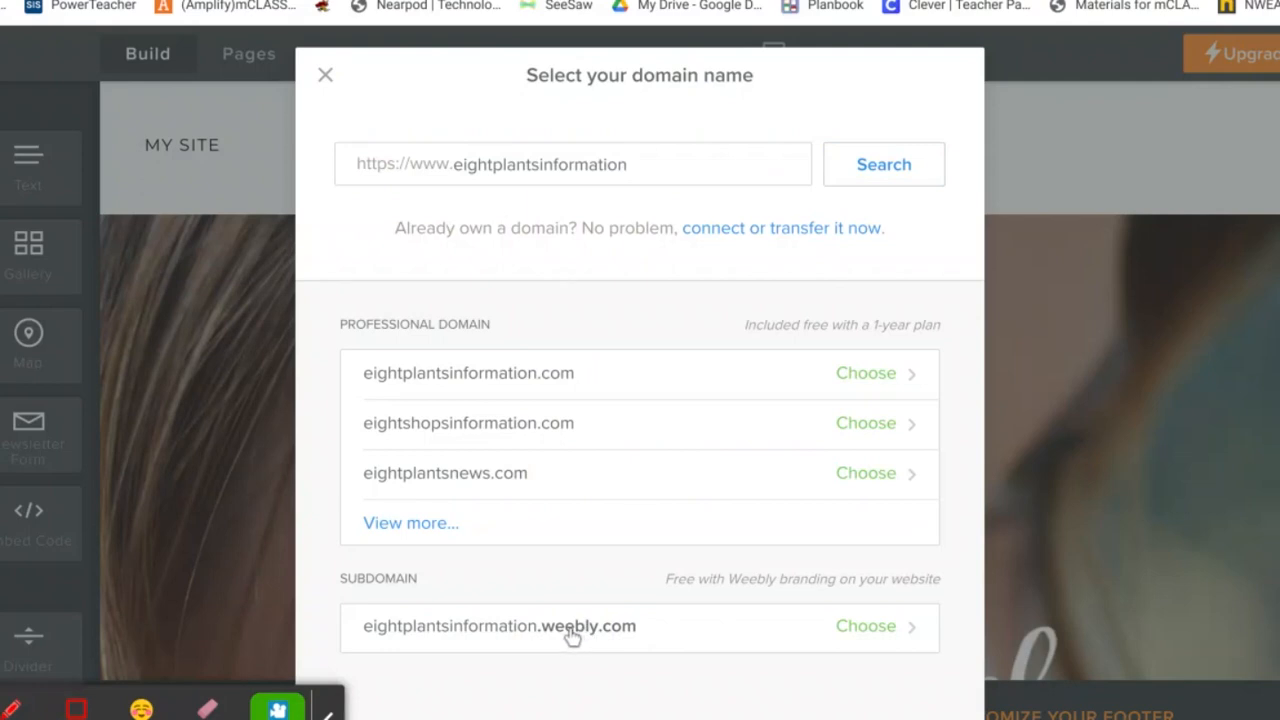
click(868, 628)
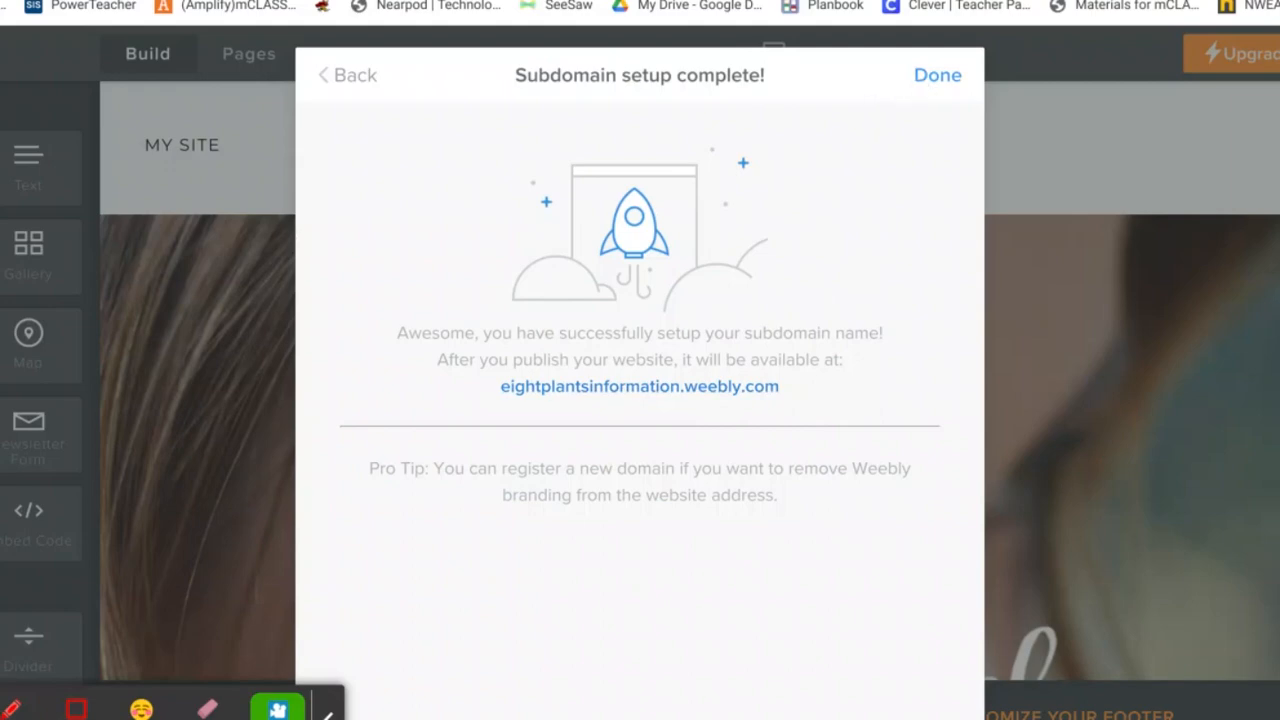
click(923, 85)
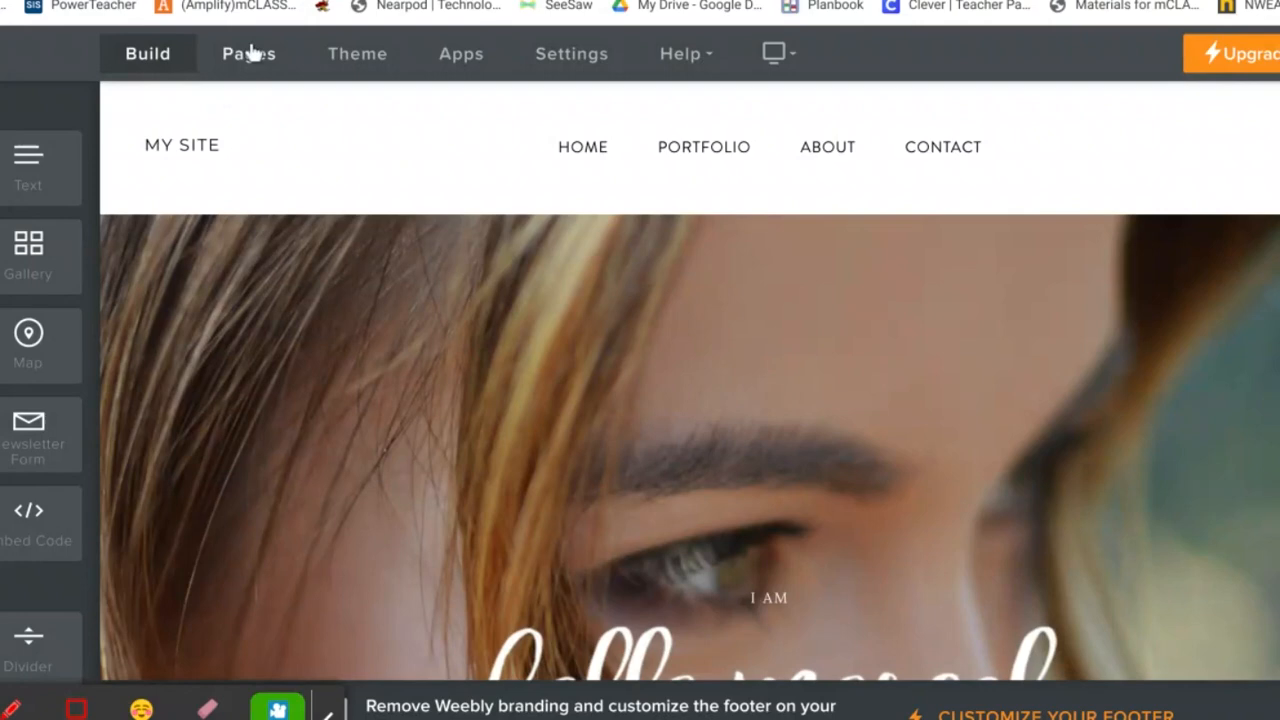
View the site's page list, then bring up the theme settings
click(251, 52)
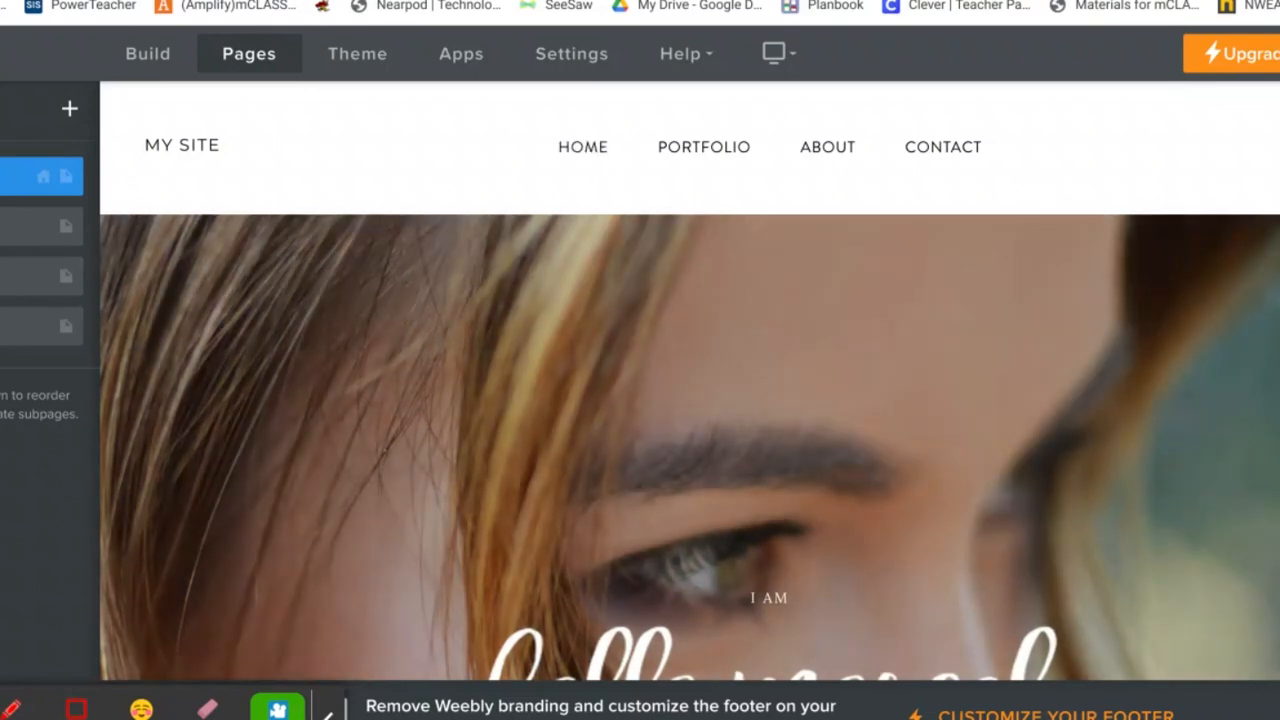
click(345, 56)
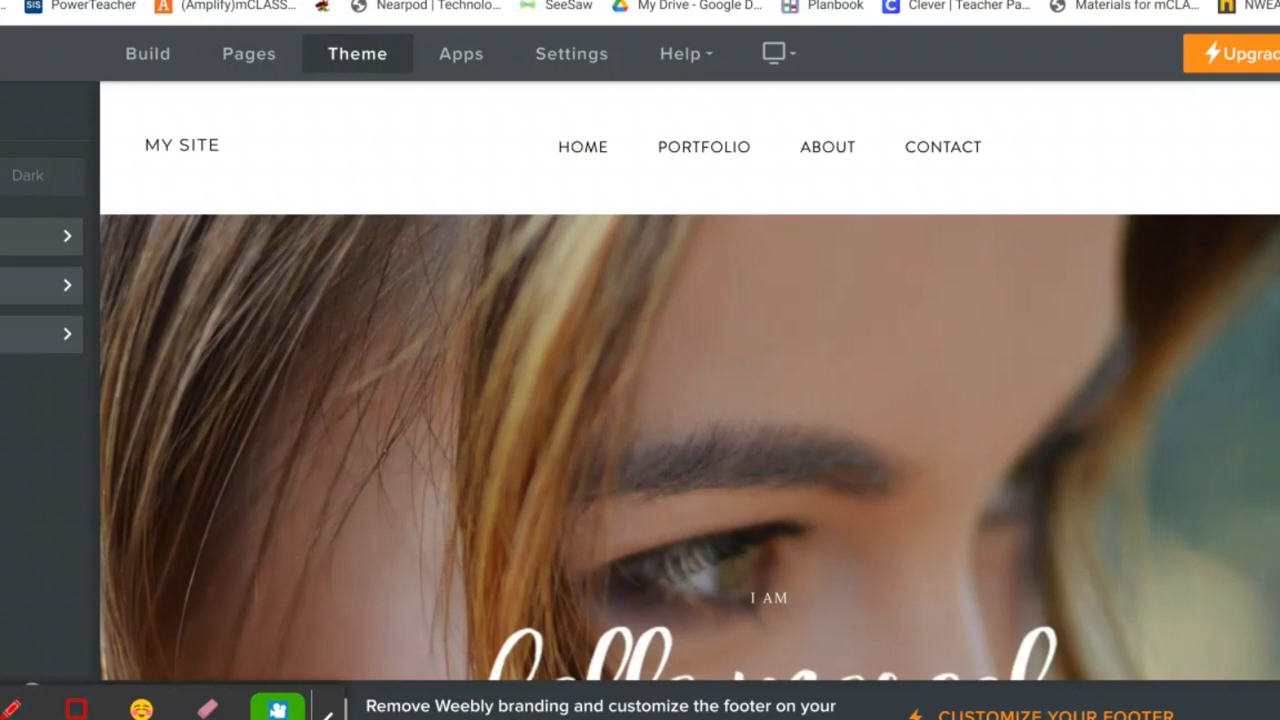
click(16, 178)
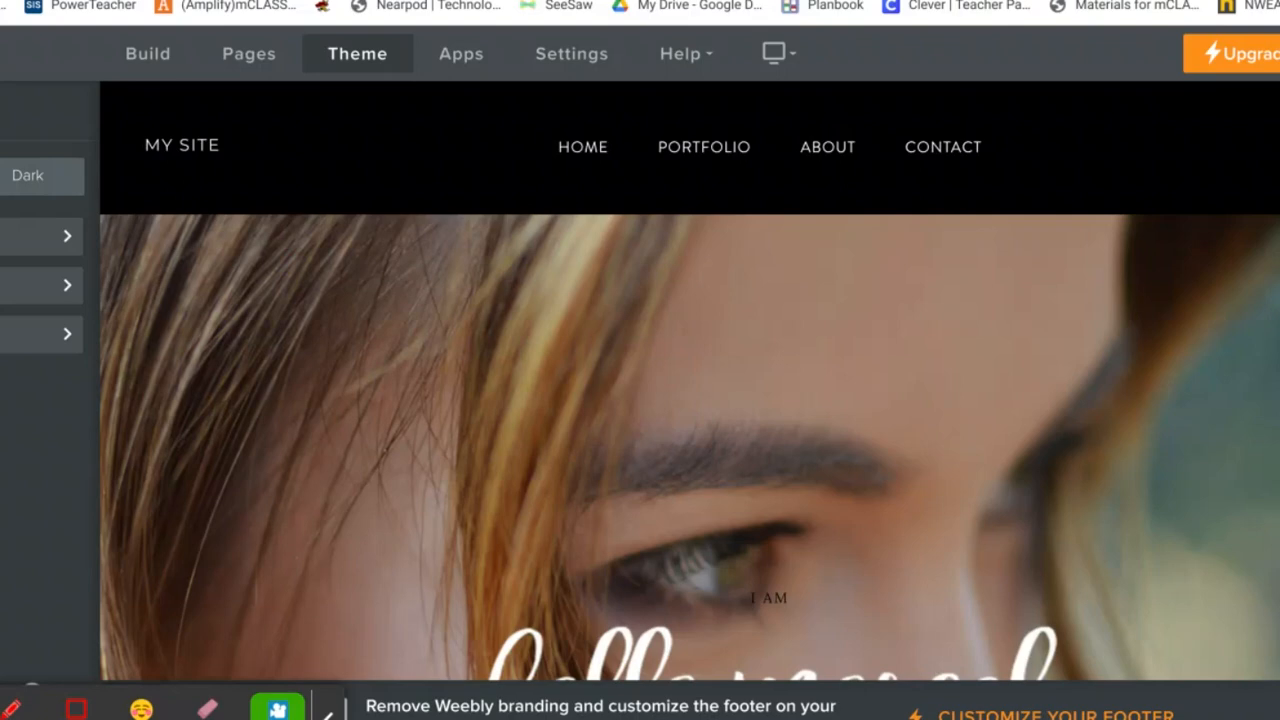
click(2, 177)
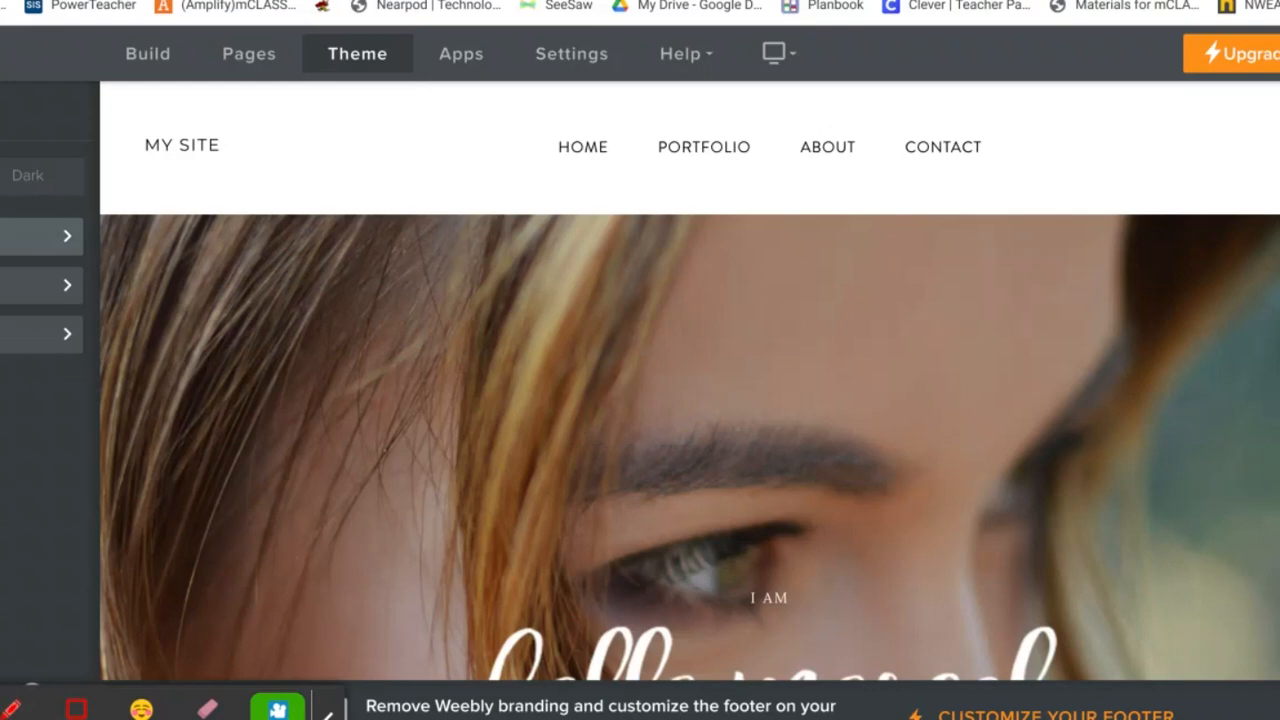
click(10, 237)
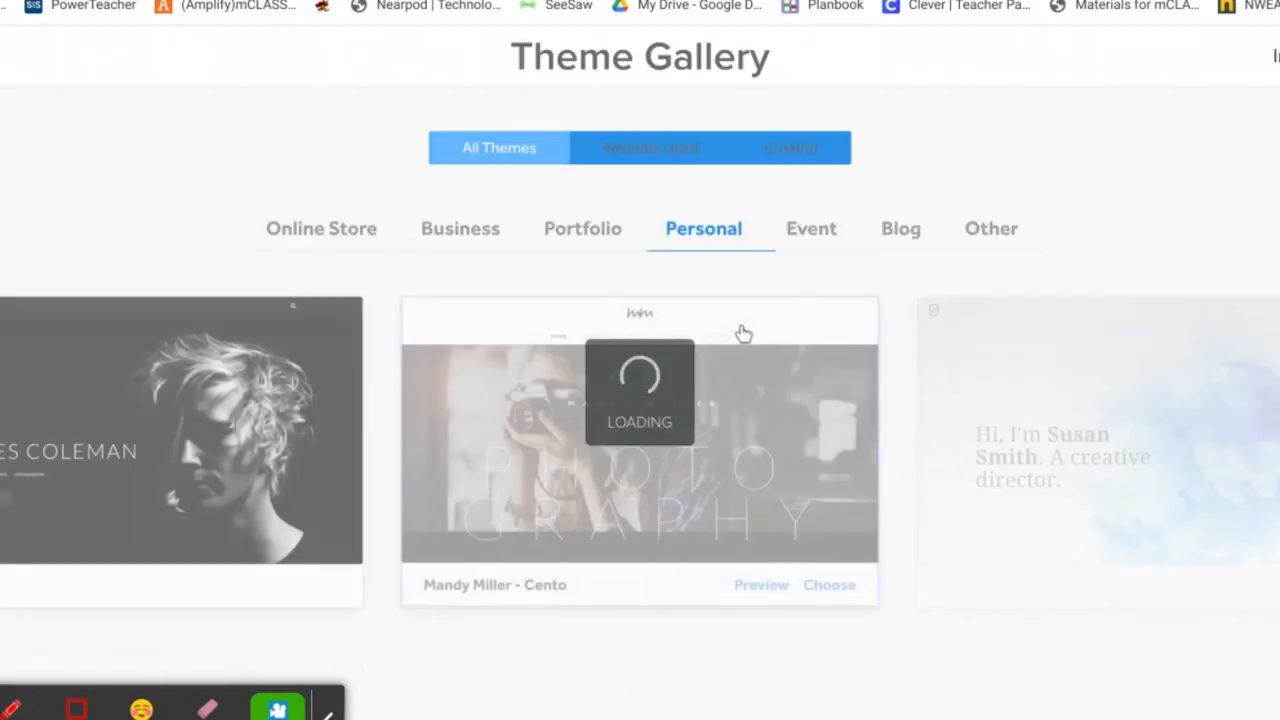
scroll(743, 333, down, 5)
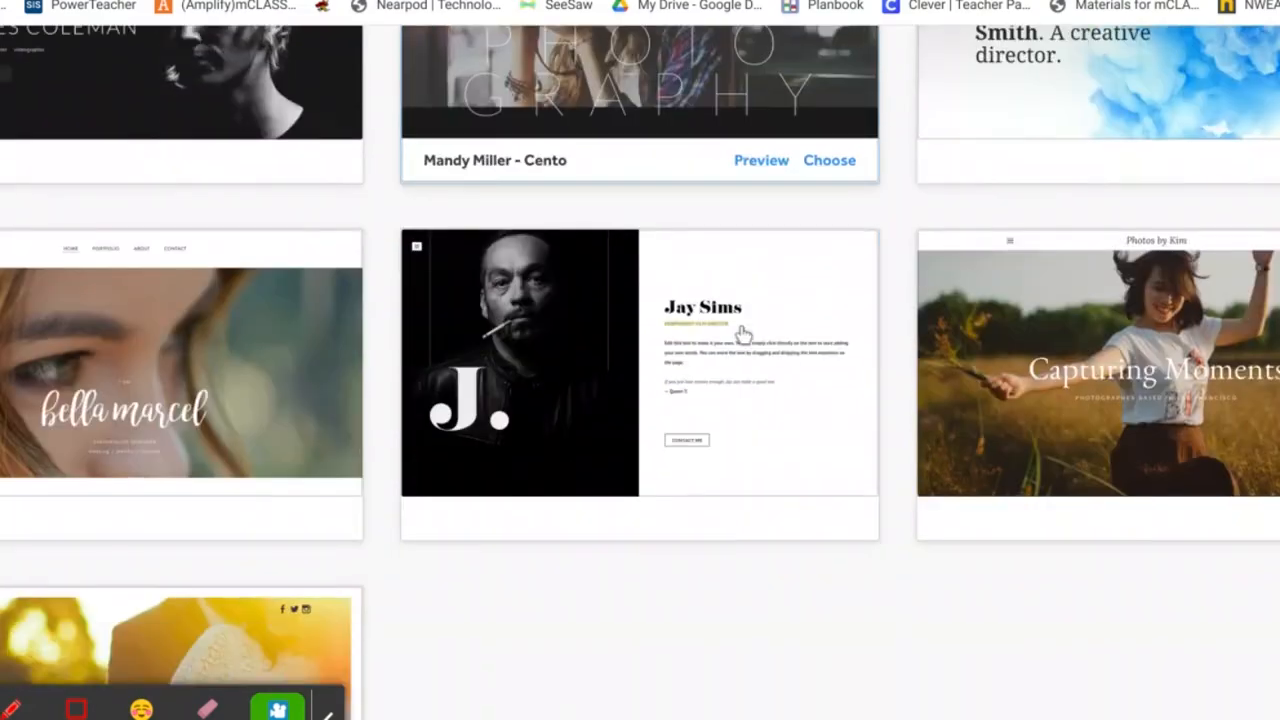
scroll(640, 372, up, 3)
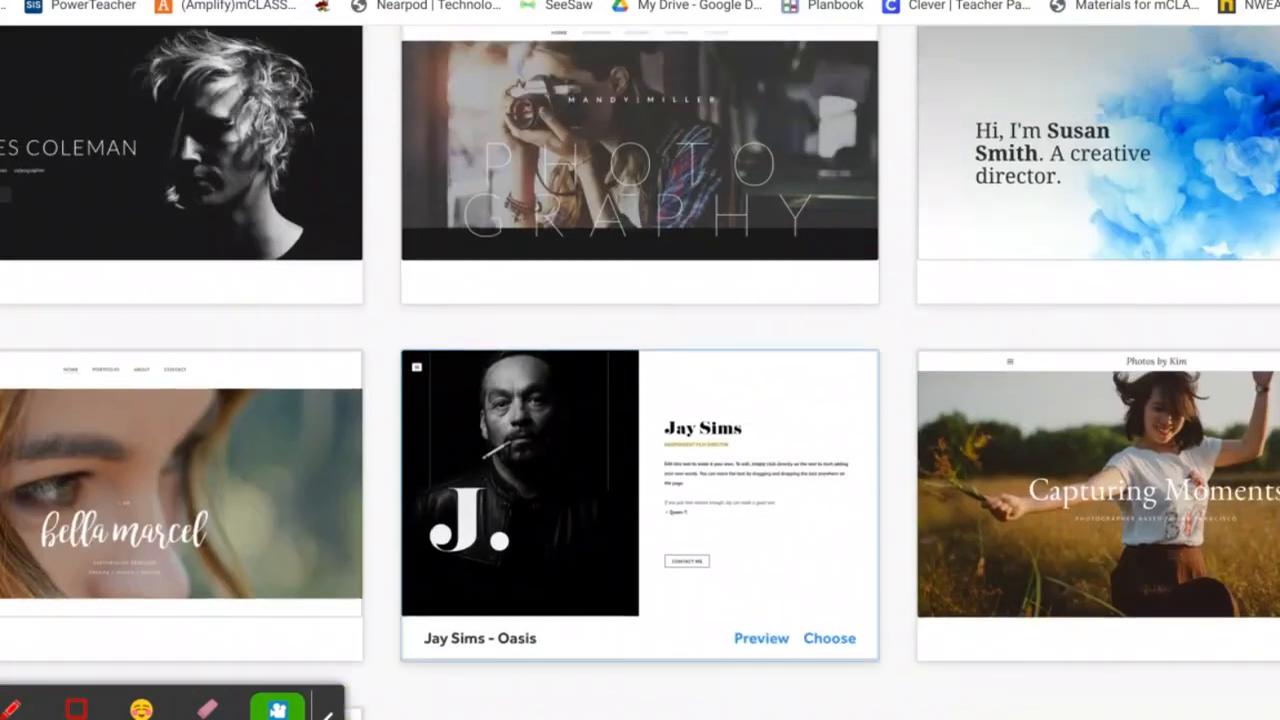
scroll(651, 229, up, 3)
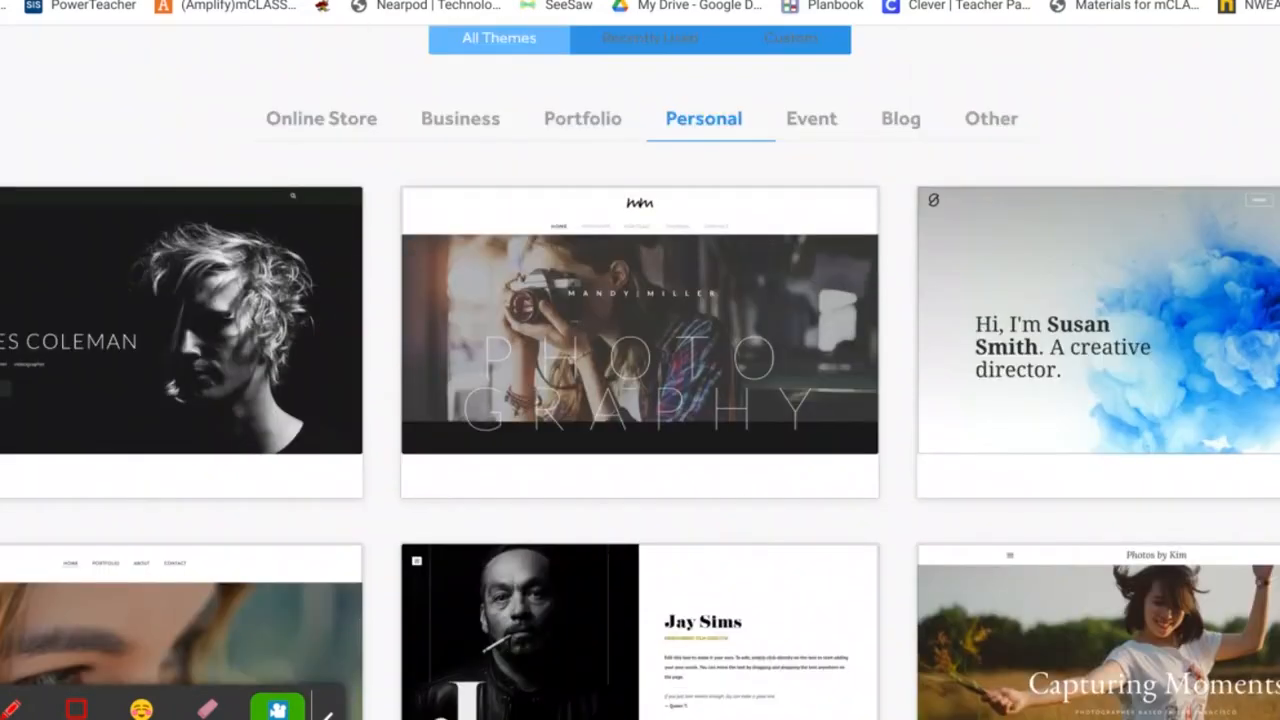
key(Escape)
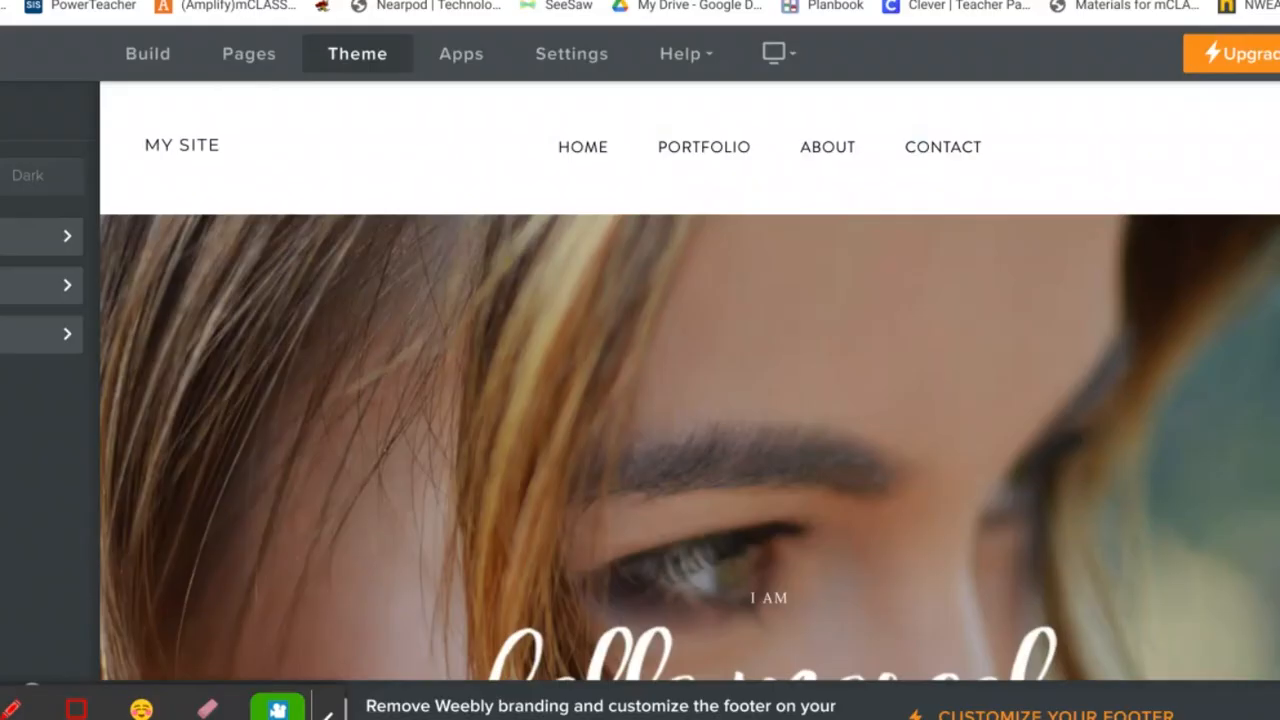
Give the MY SITE title a new font and raise its size from 15 to 17
click(28, 286)
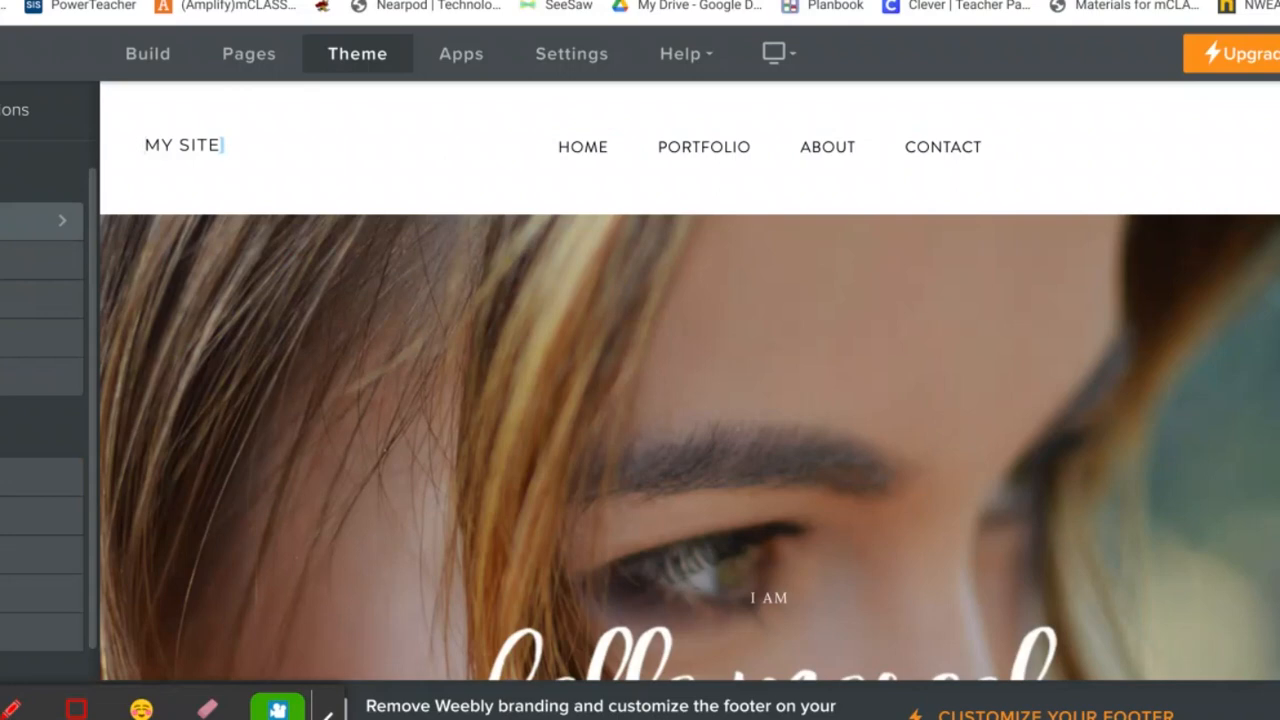
click(28, 221)
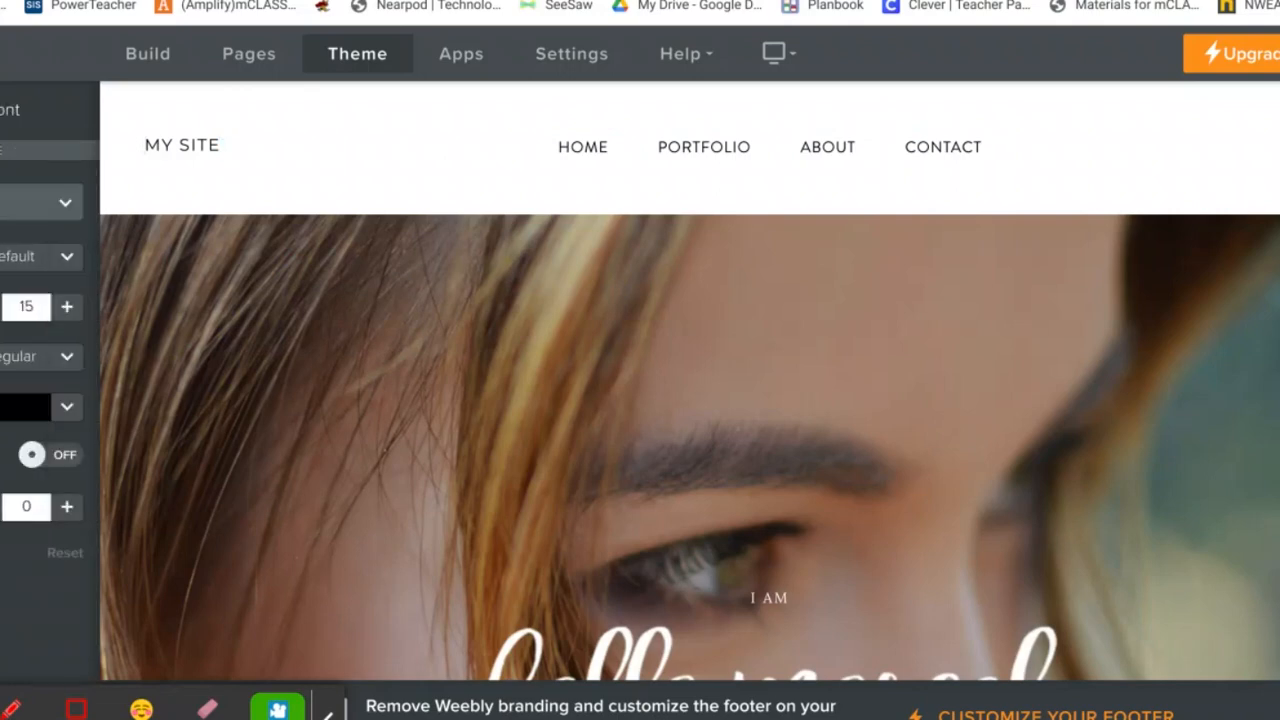
click(28, 202)
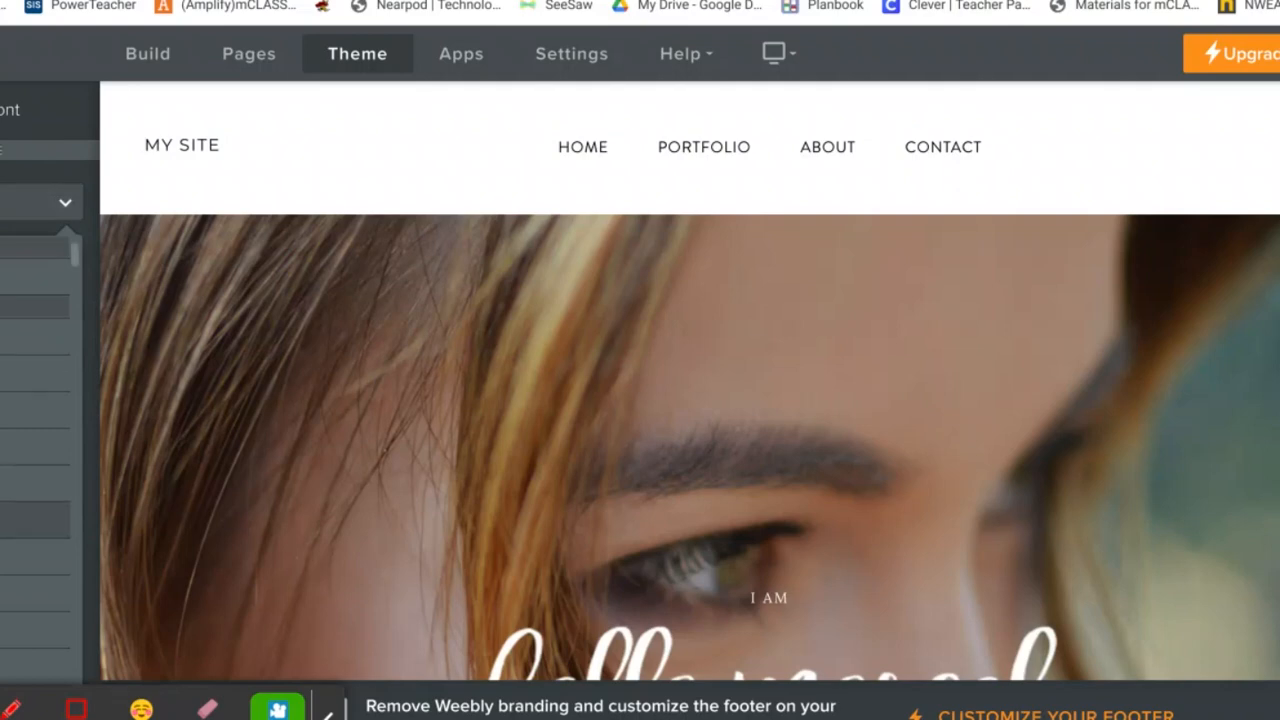
click(28, 520)
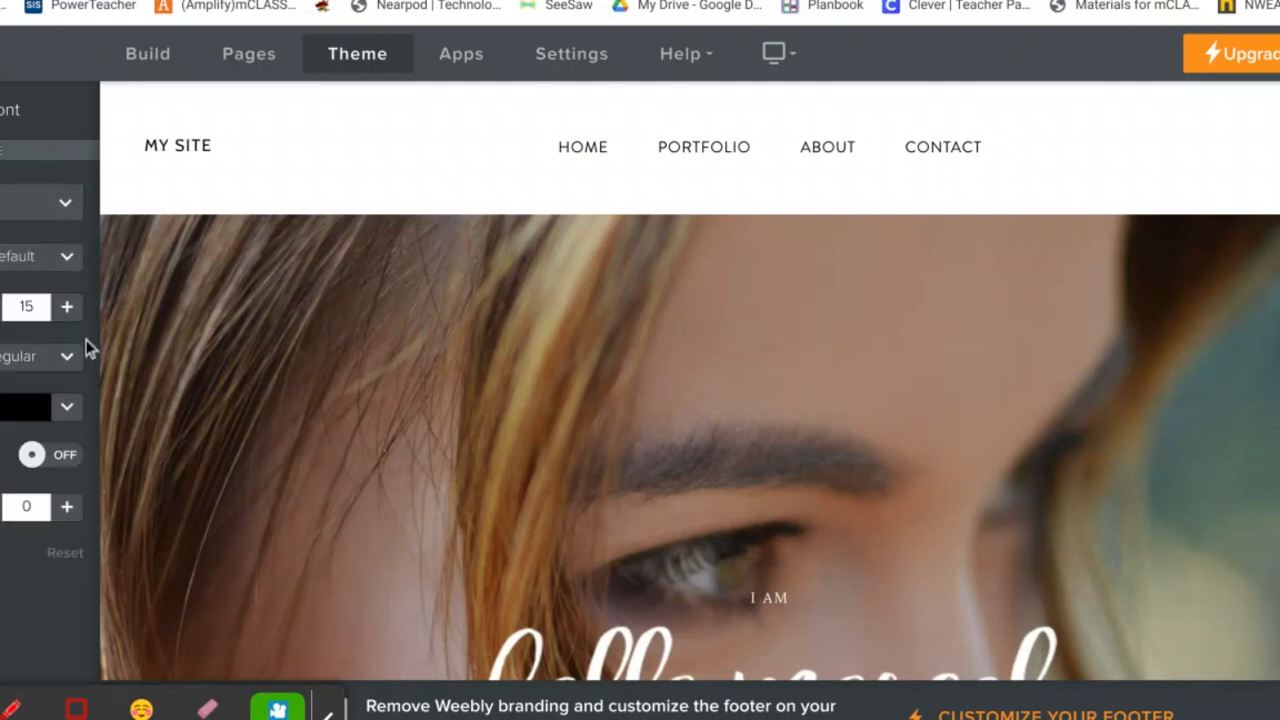
click(65, 310)
click(65, 310)
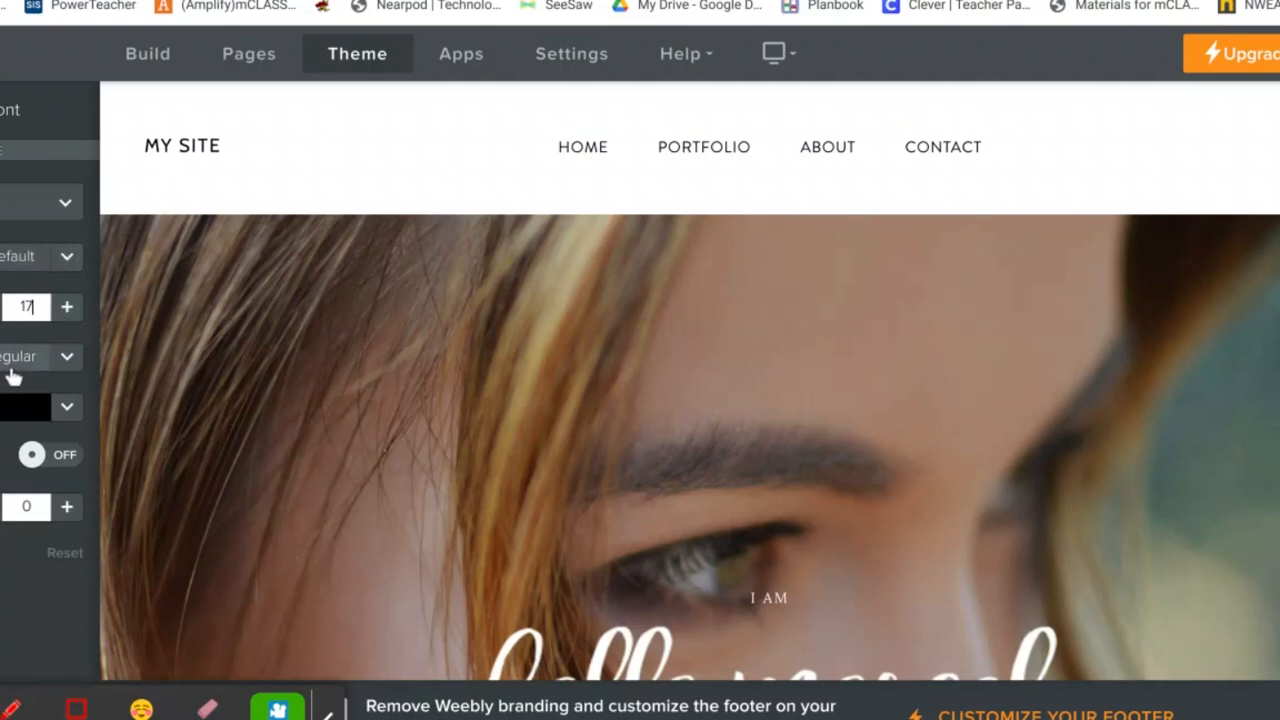
Back out to the main theme options and show the site's page list
click(1, 110)
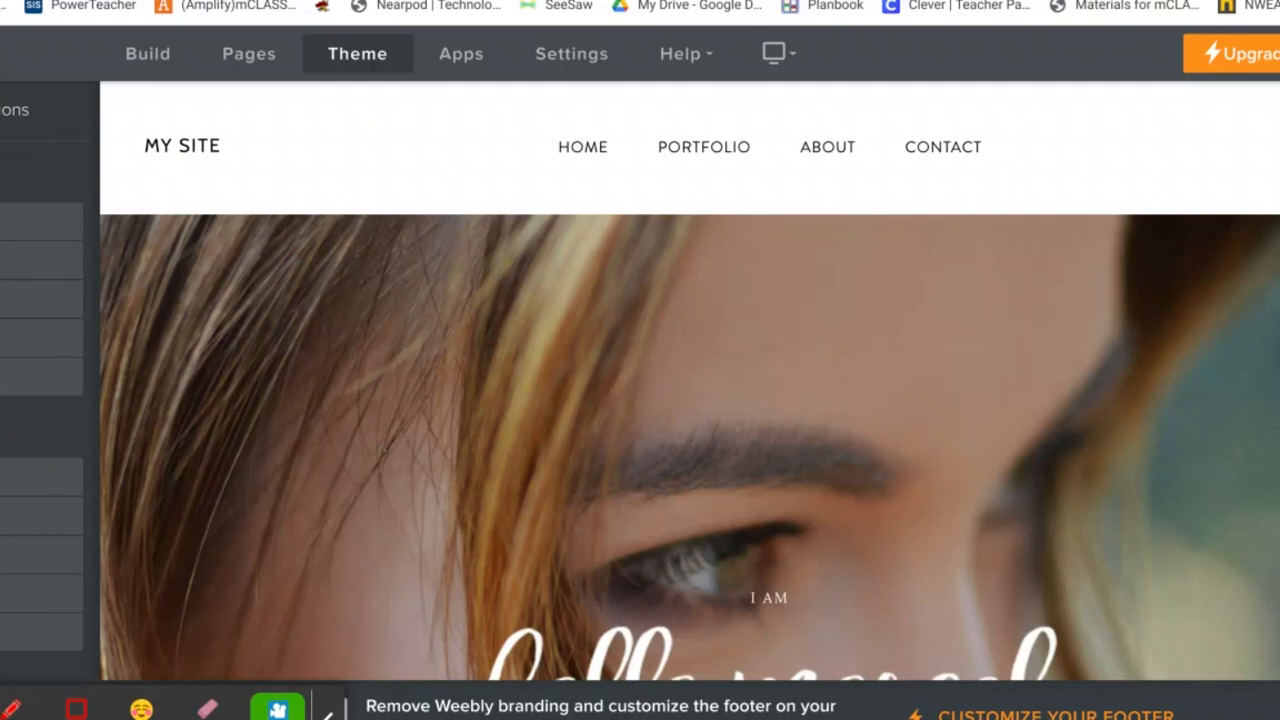
click(1, 110)
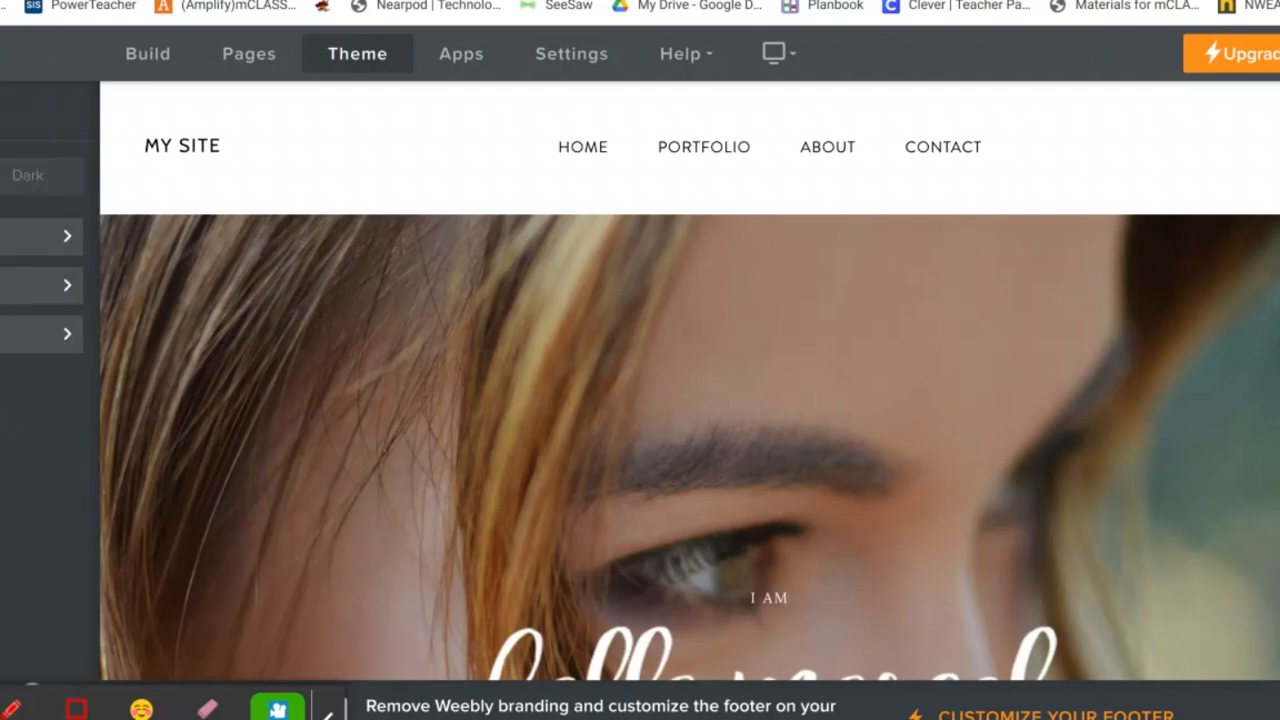
click(240, 62)
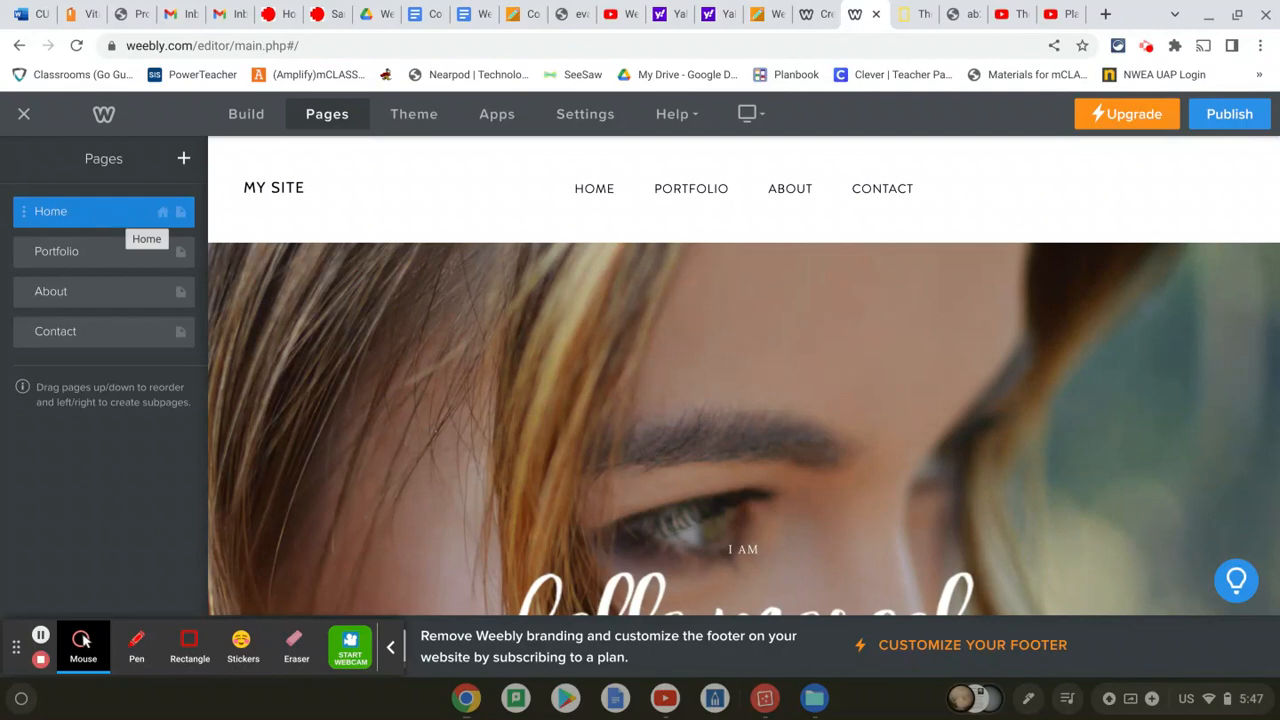
Rename the Portfolio page to Solar System
click(106, 251)
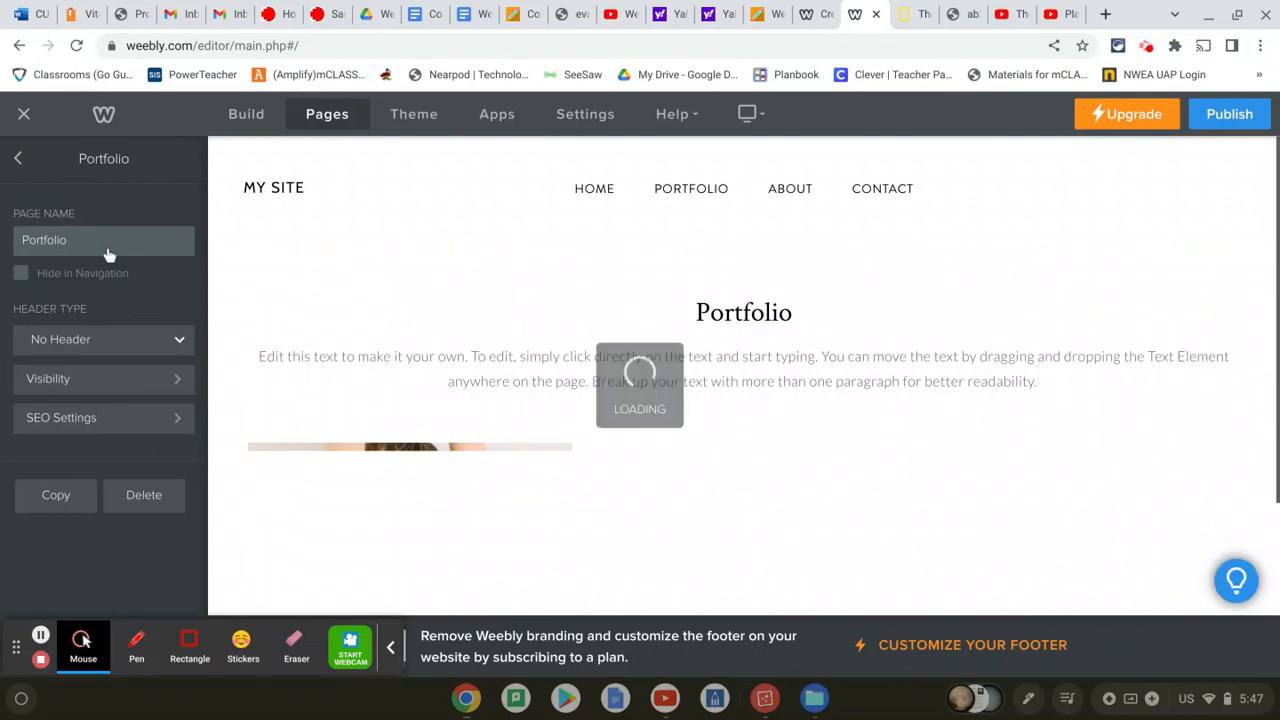
drag(106, 248, 22, 232)
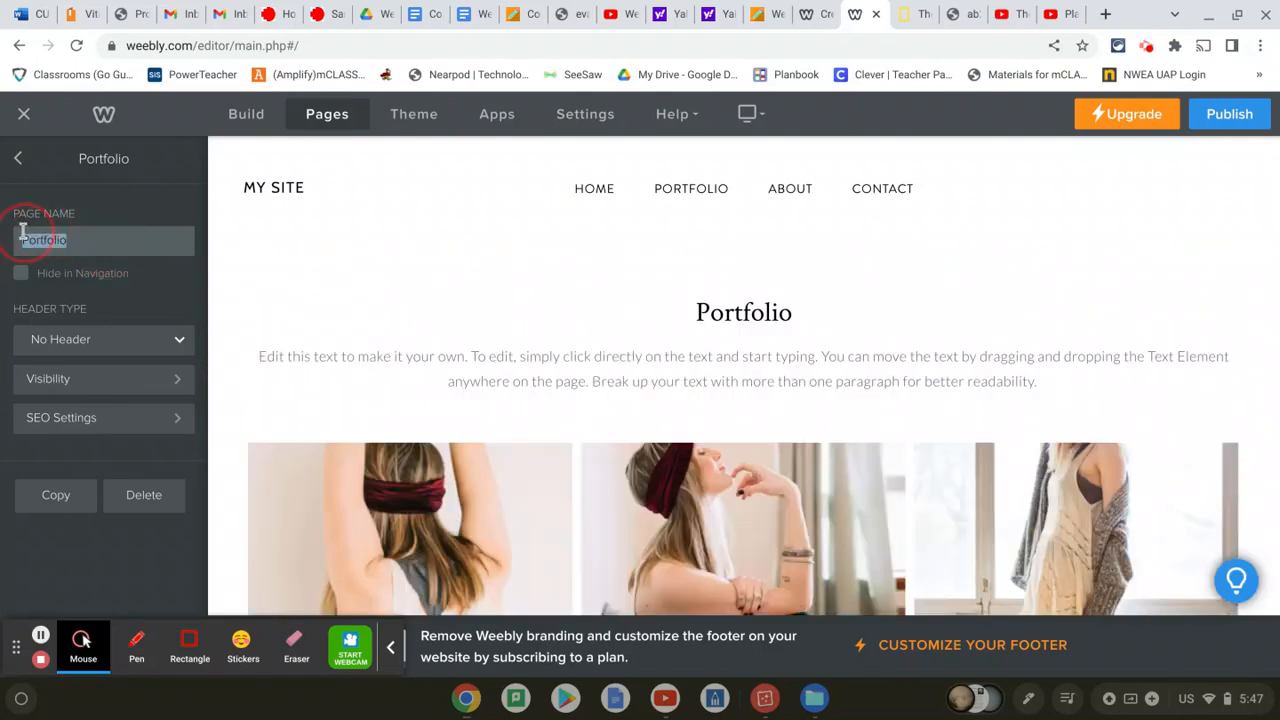
text(Solar System)
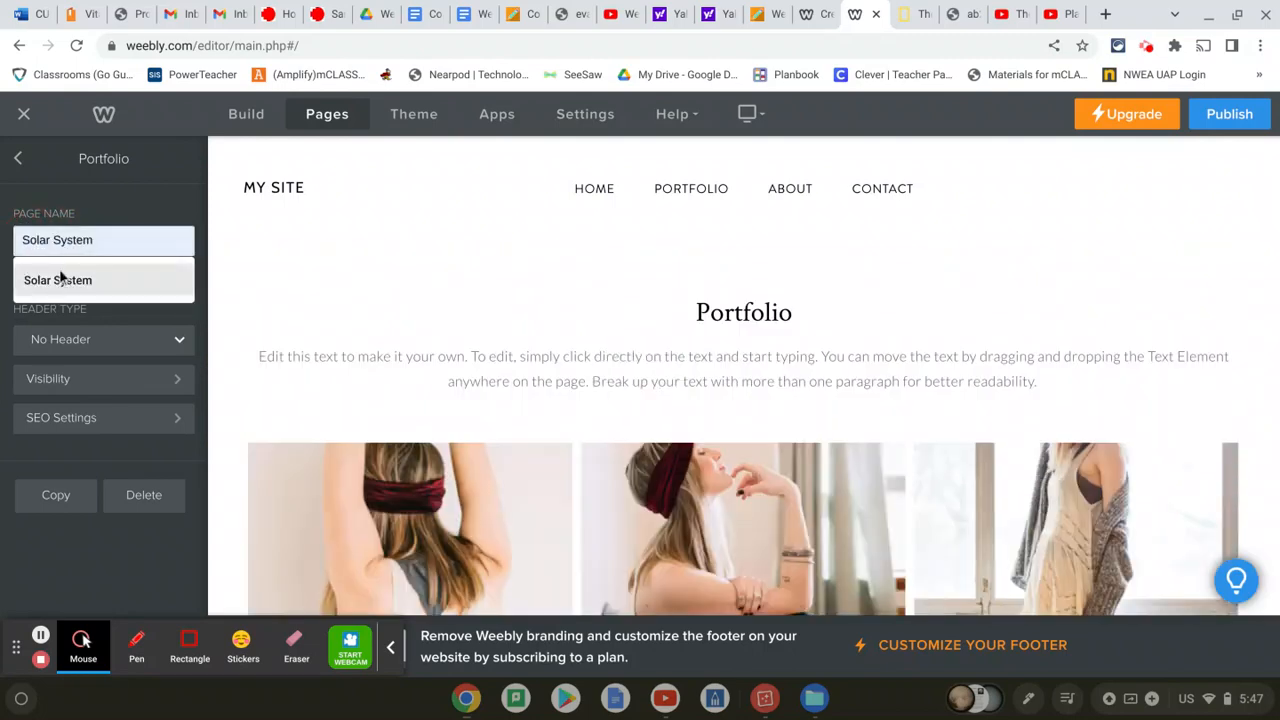
click(62, 280)
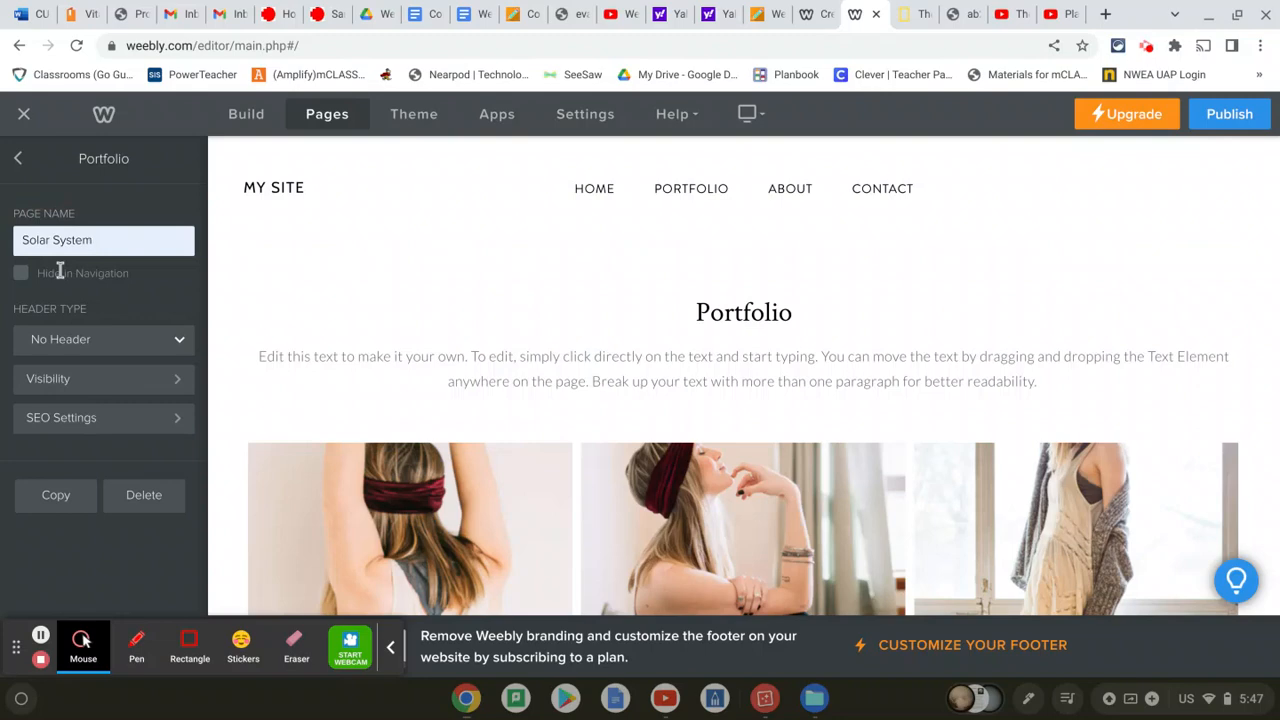
click(161, 171)
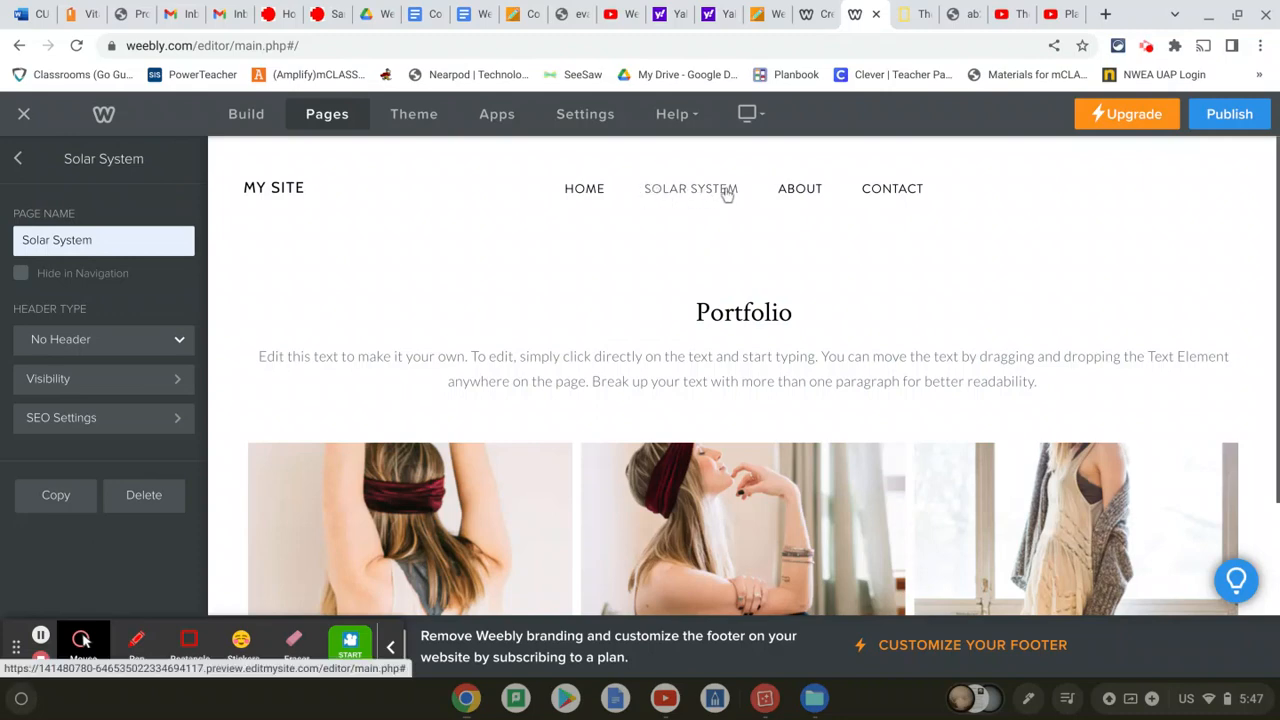
click(22, 163)
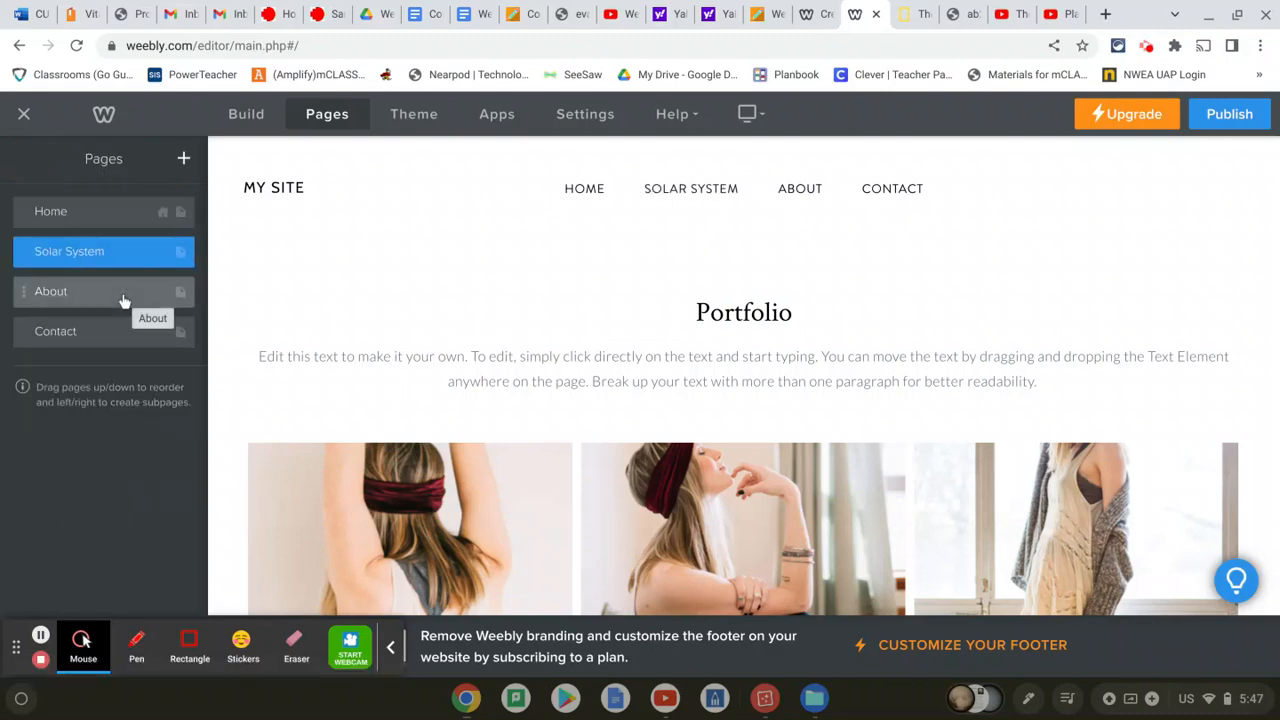
Rename the About page to Education videos
click(116, 292)
click(112, 240)
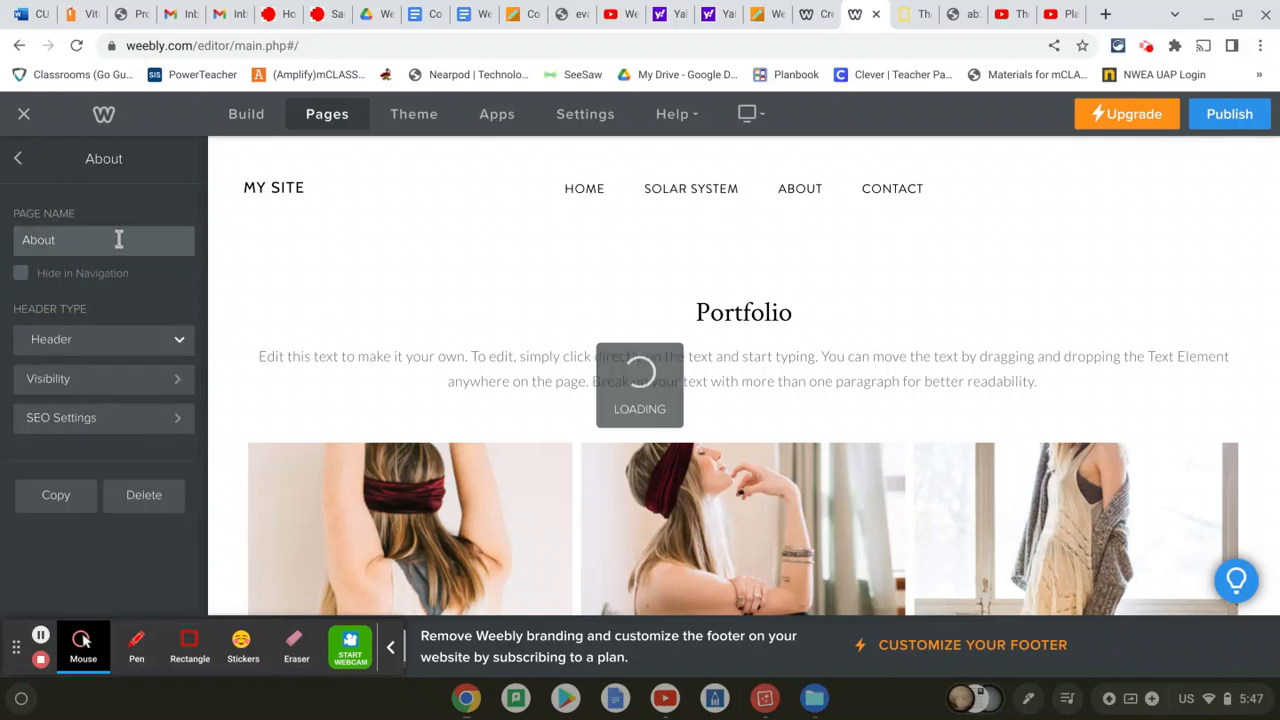
double_click(61, 240)
text(Ed)
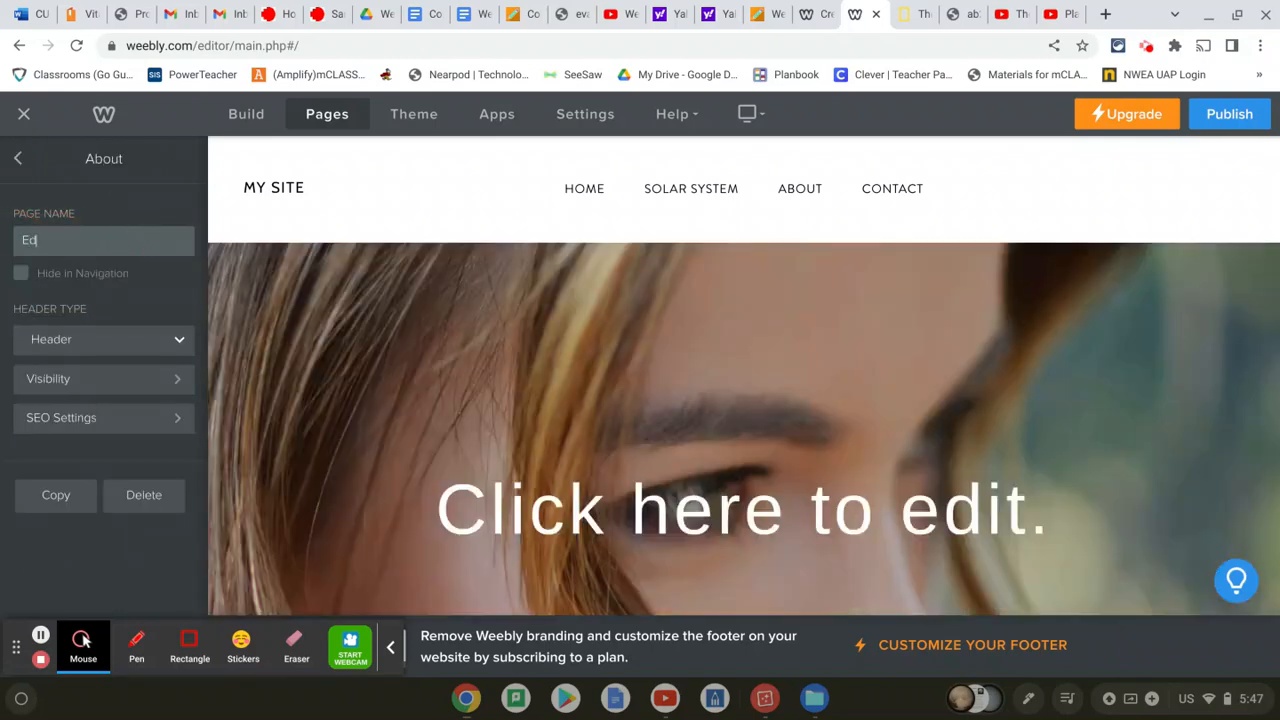
text(ucation videos)
click(129, 190)
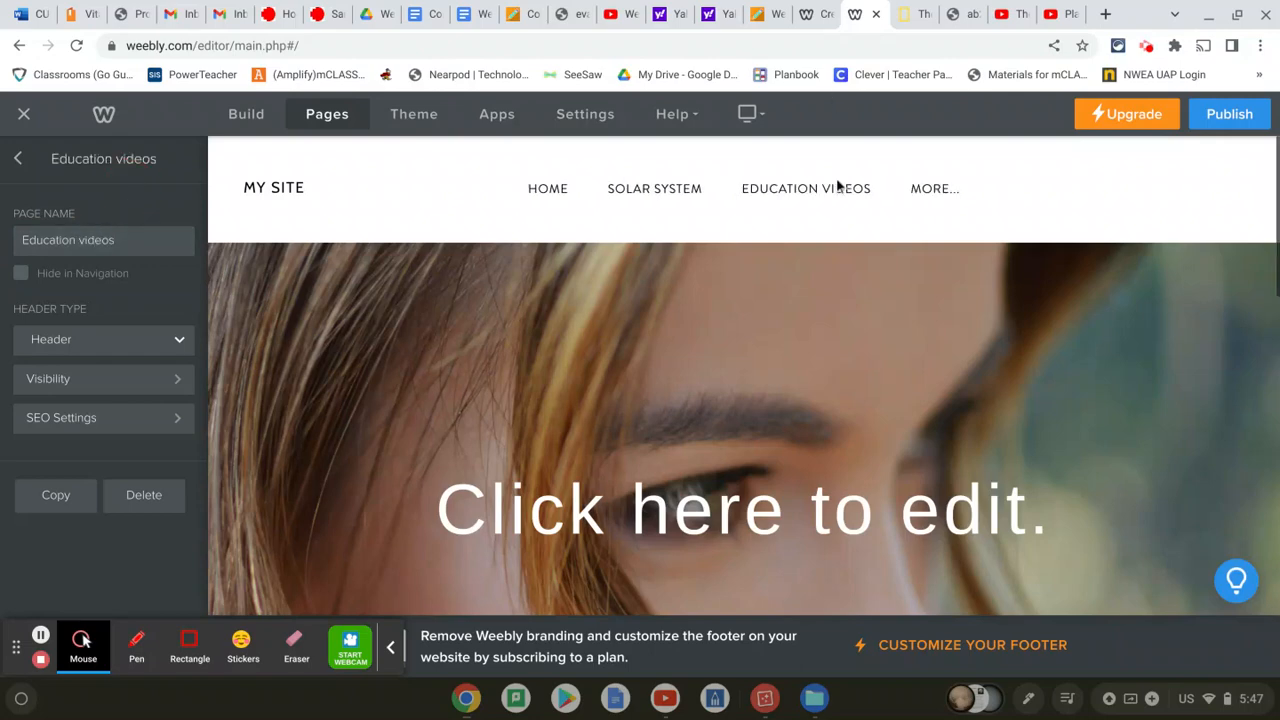
click(21, 159)
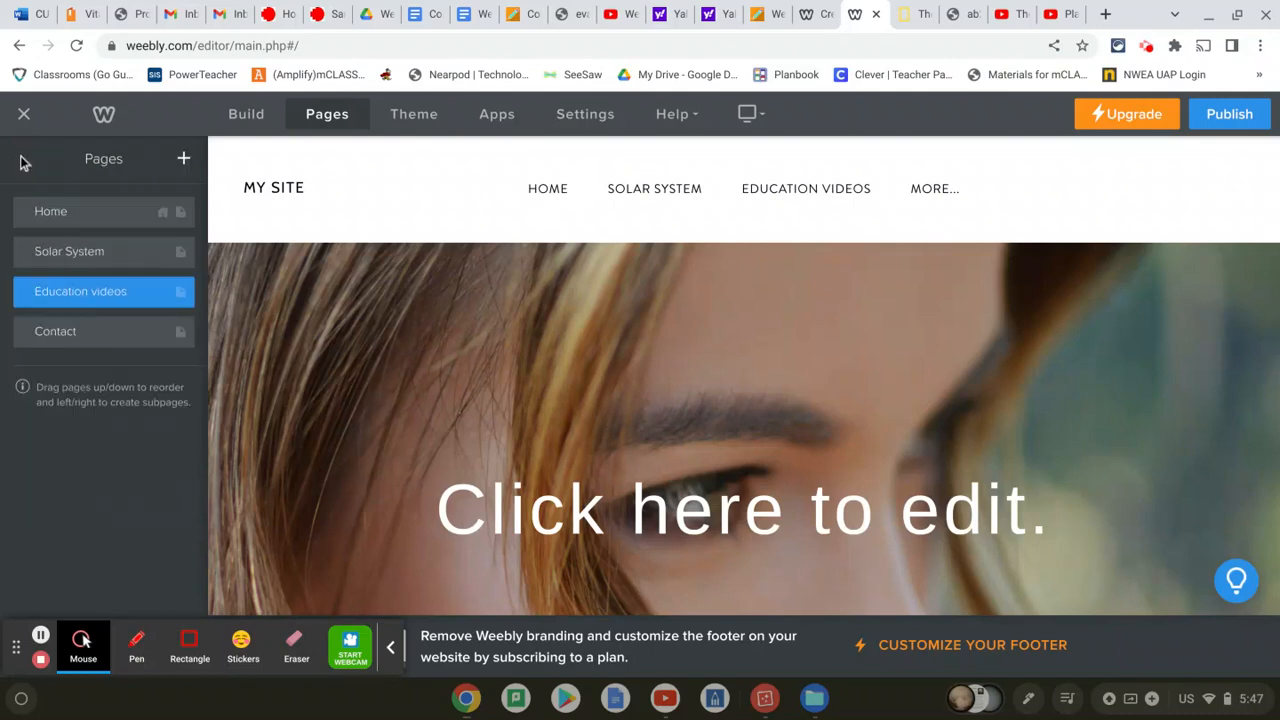
Delete the Contact page, view the addable page types, and return to the element palette
click(142, 342)
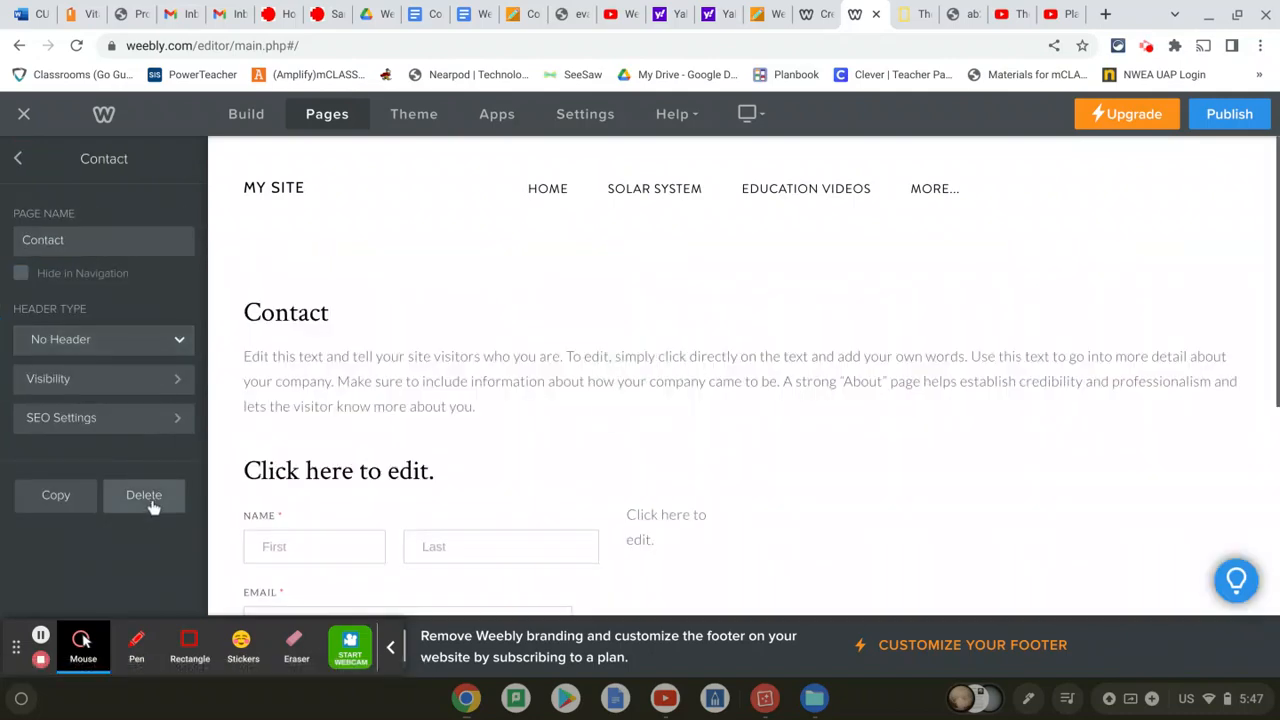
click(148, 500)
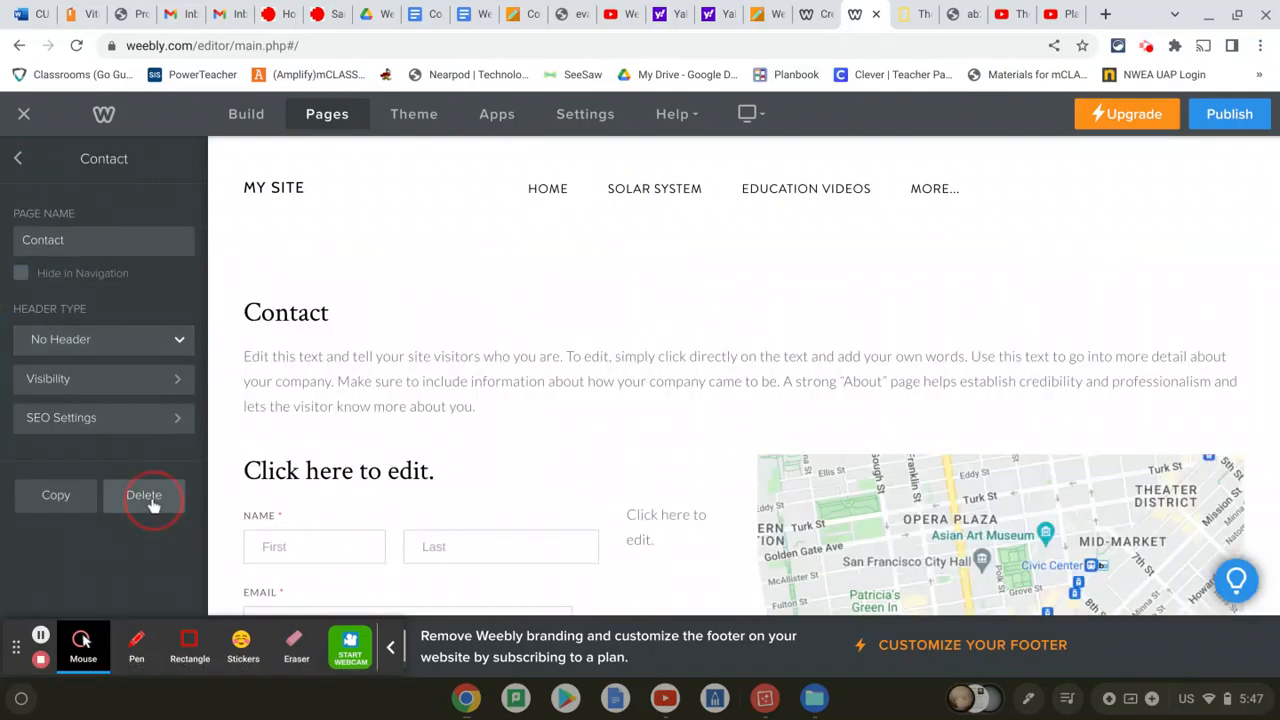
click(714, 416)
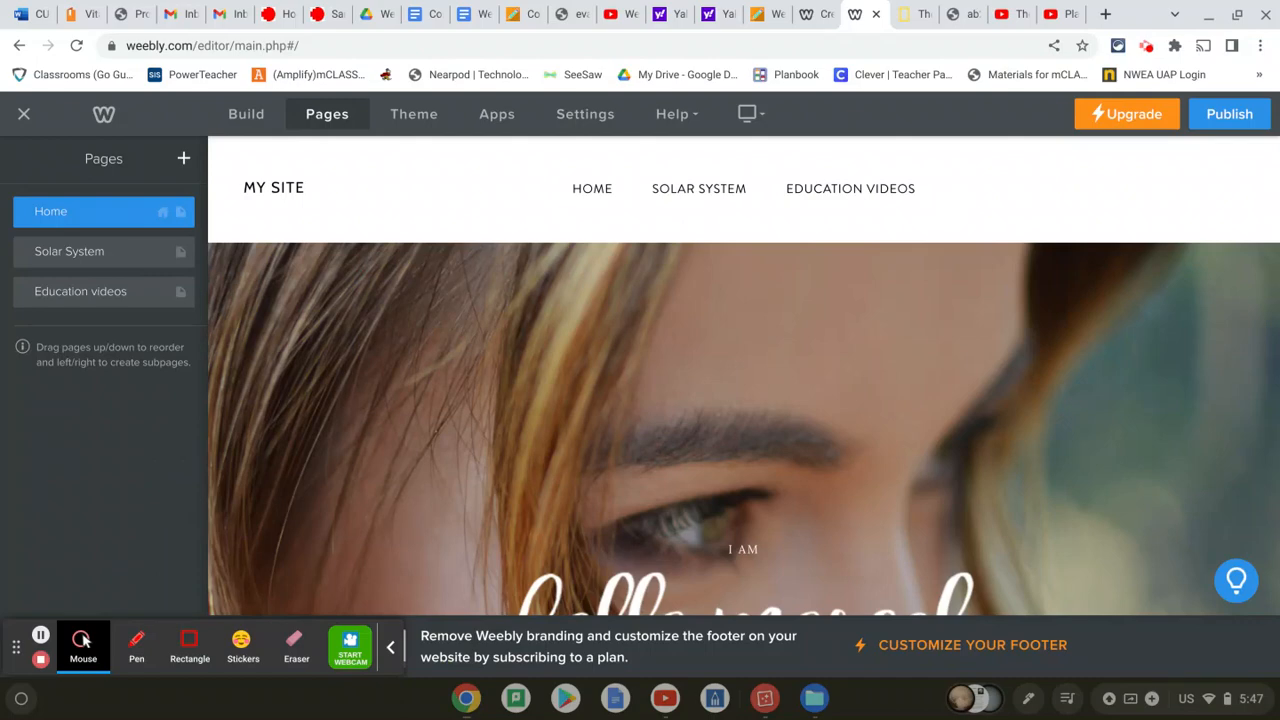
click(185, 161)
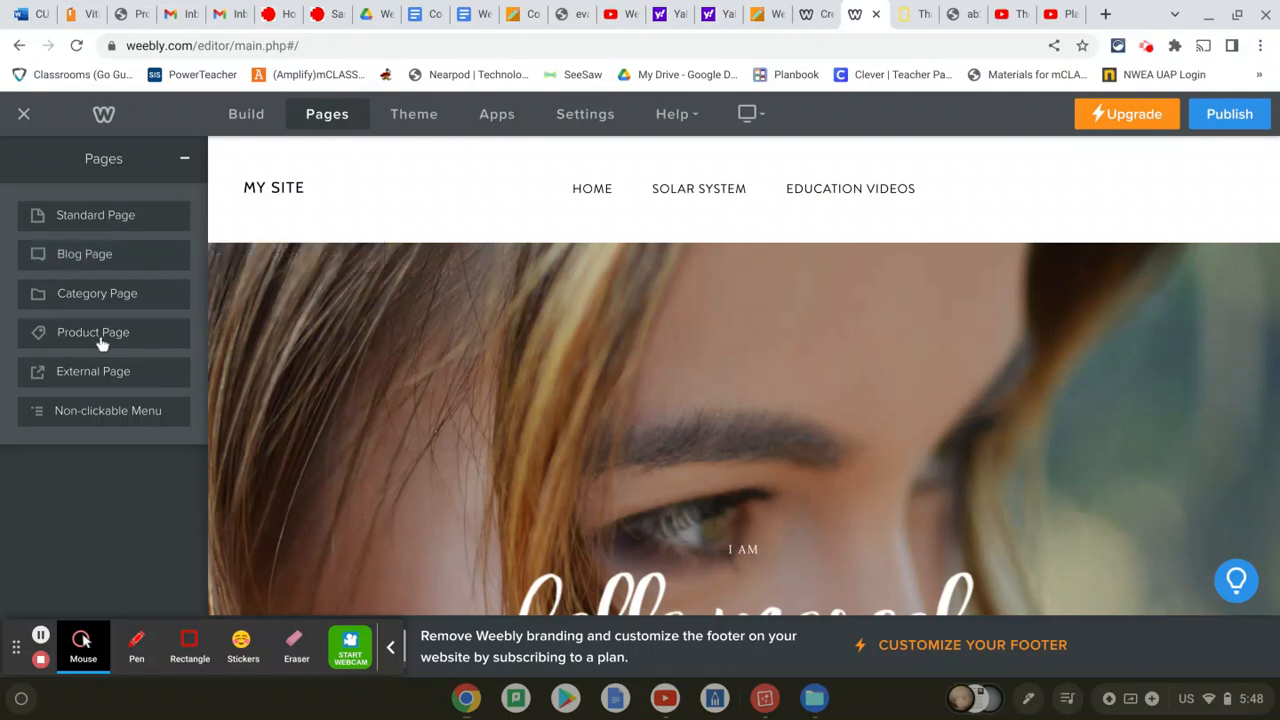
click(241, 117)
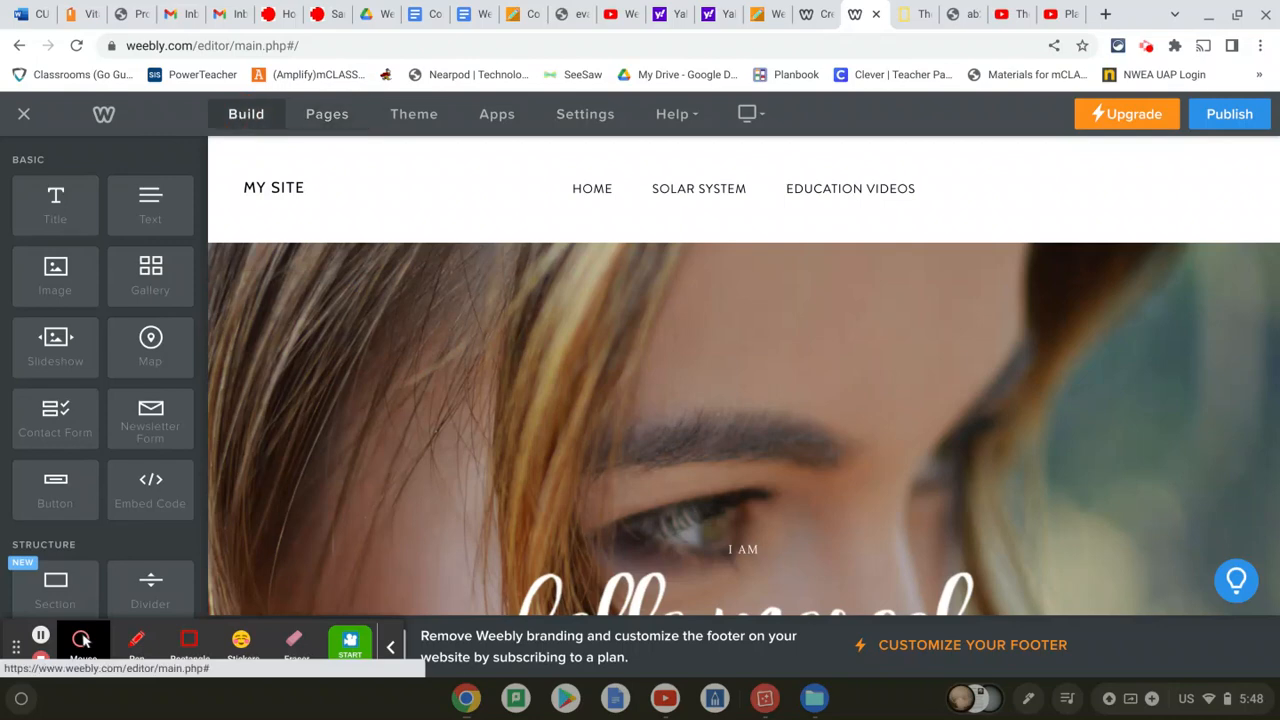
Replace the MY SITE header title with EIGHT PLANTS INFORMATION
click(277, 187)
click(277, 187)
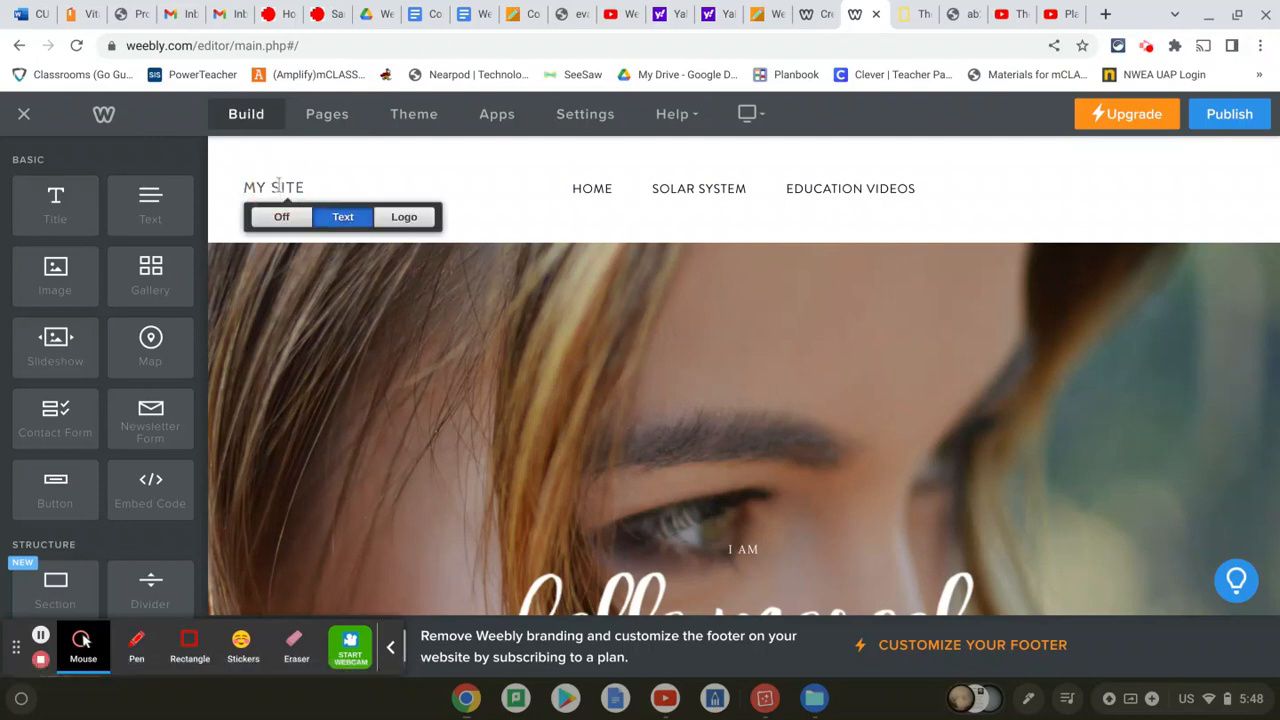
key(BackSpace)
key(BackSpace)
key(BackSpace)
key(BackSpace)
key(BackSpace)
key(BackSpace)
key(BackSpace)
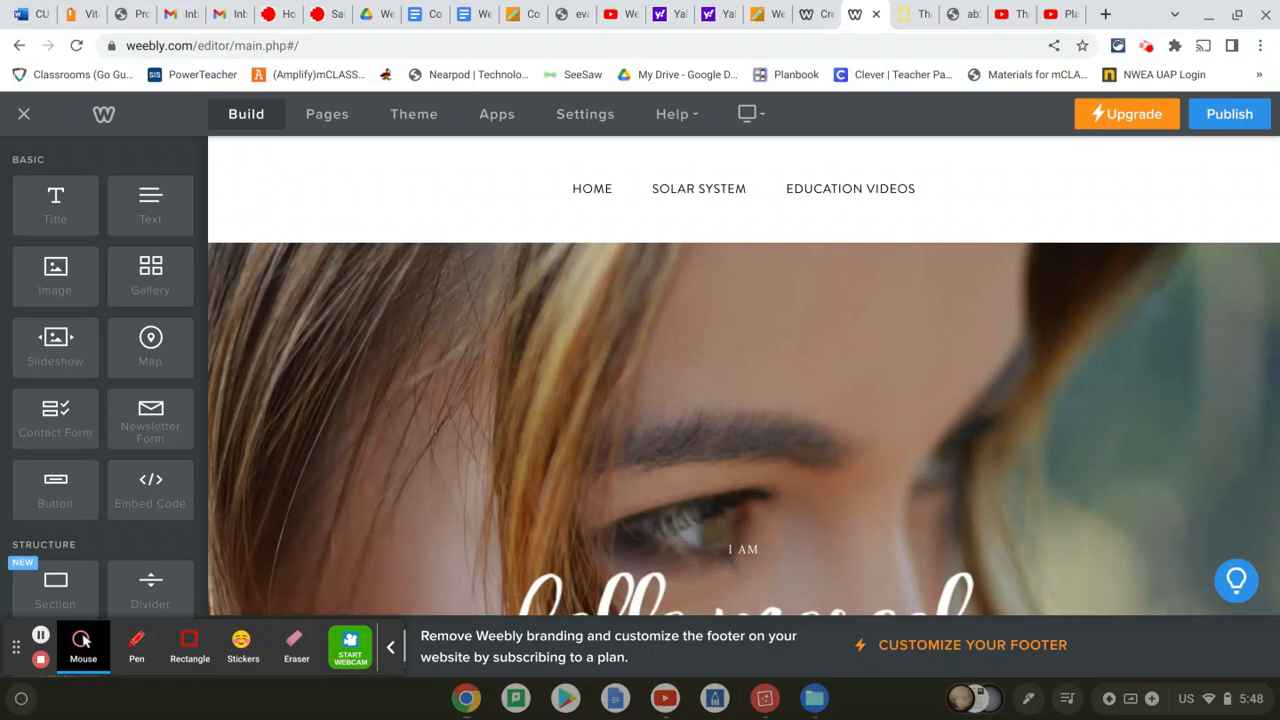
text(EIGH)
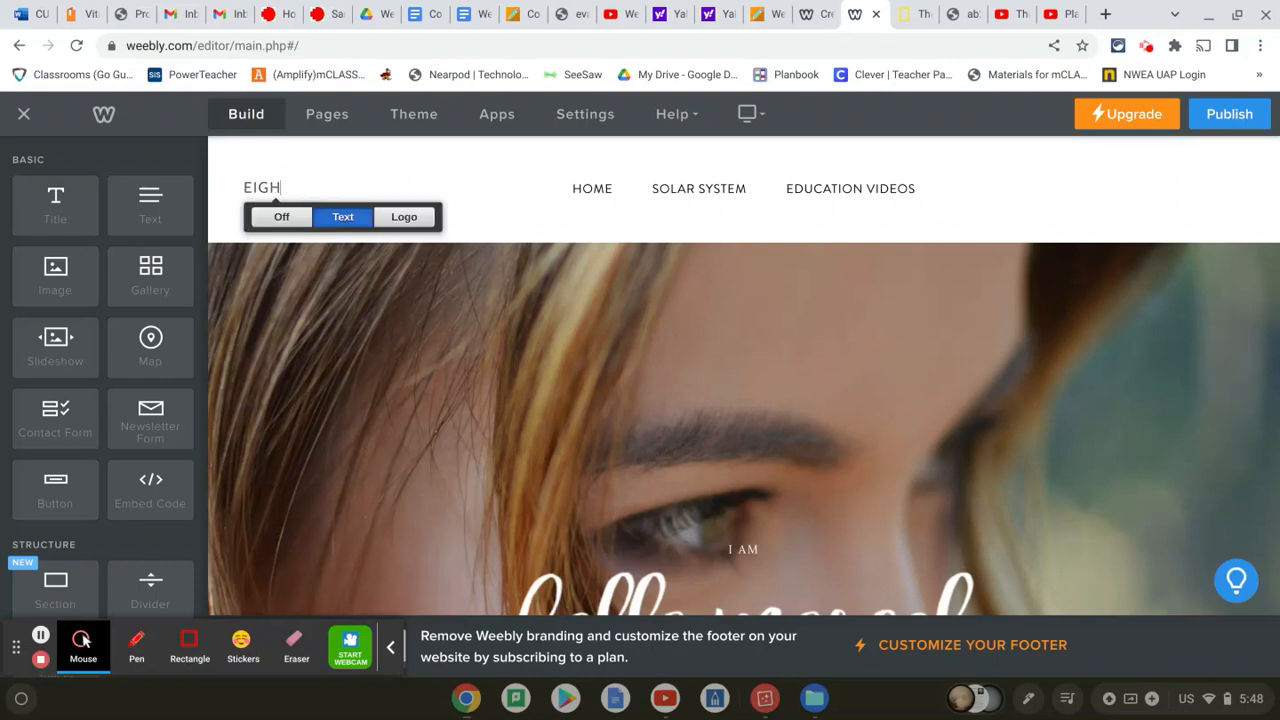
text(T PLANTS INFORMAT)
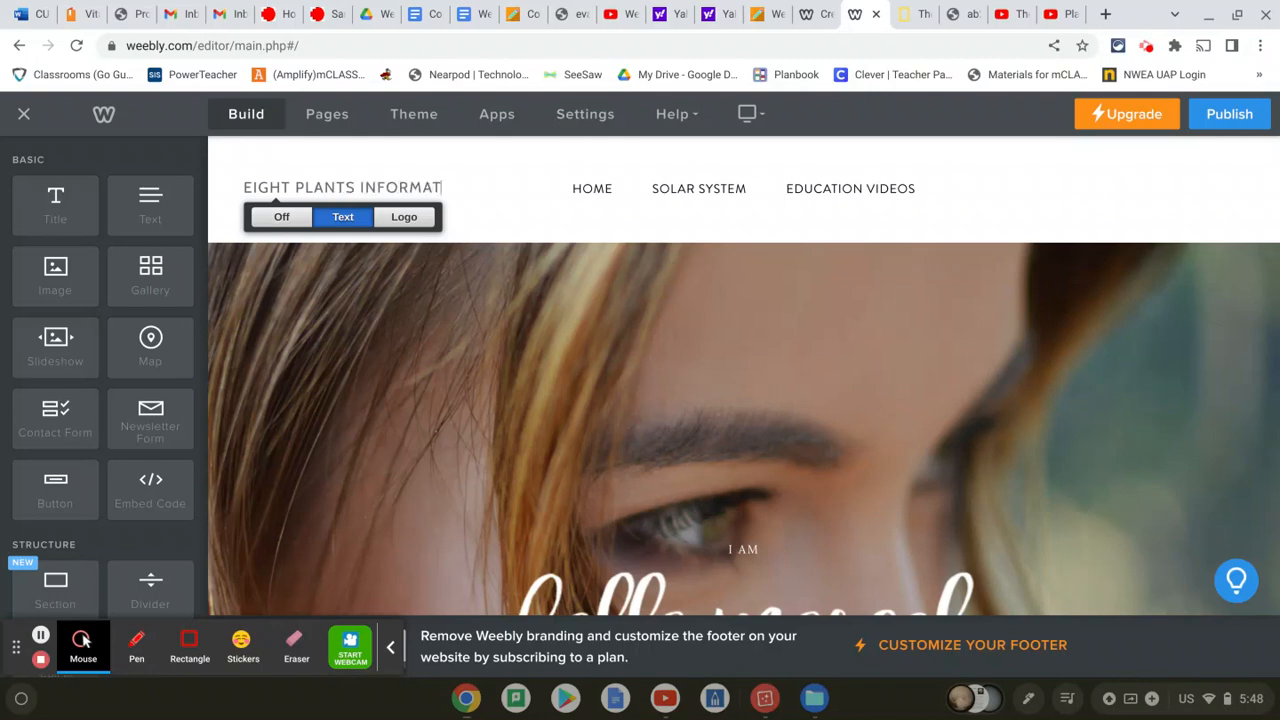
text(ION)
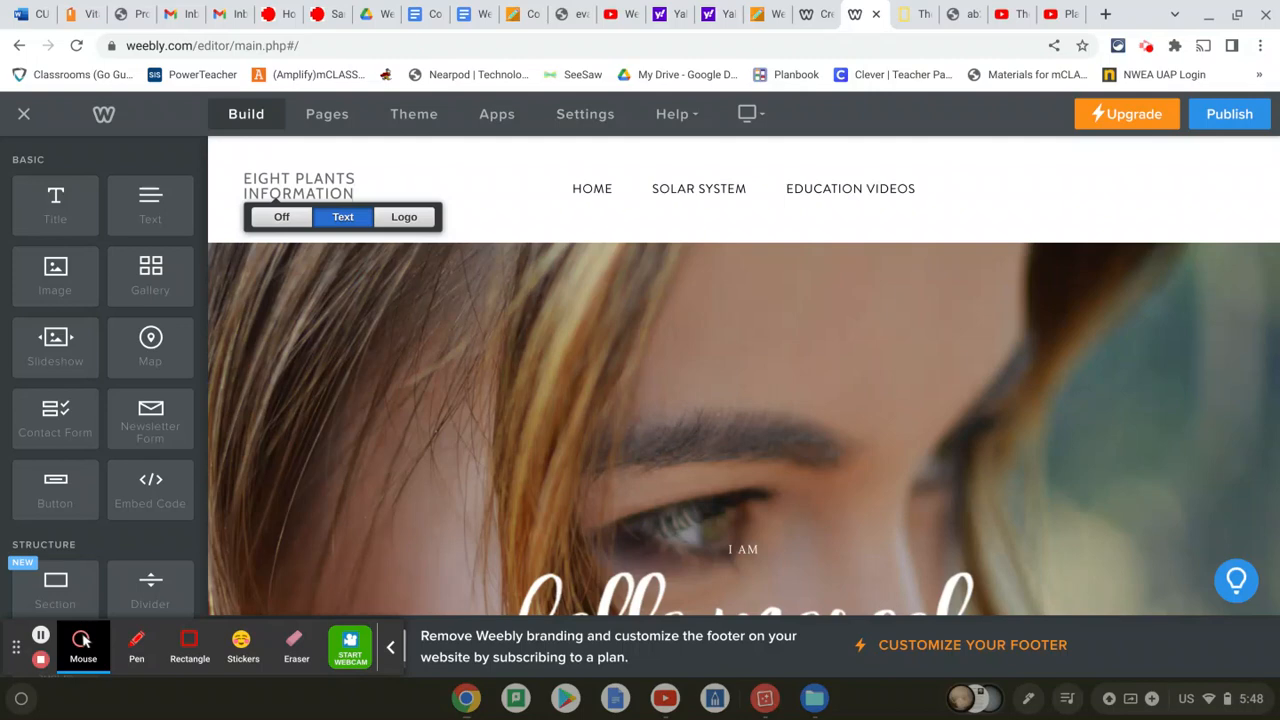
Delete the two fashion photos from the lower Home page
scroll(515, 345, down, 5)
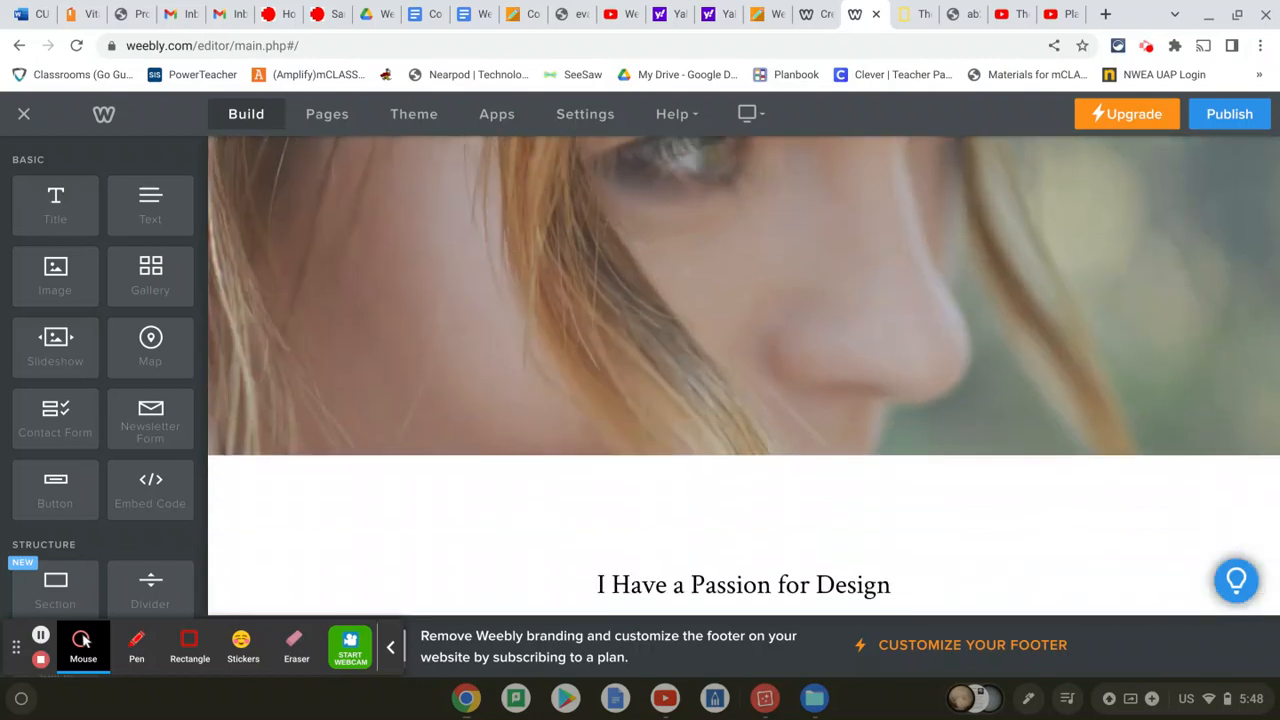
scroll(515, 348, up, 1)
scroll(515, 348, down, 10)
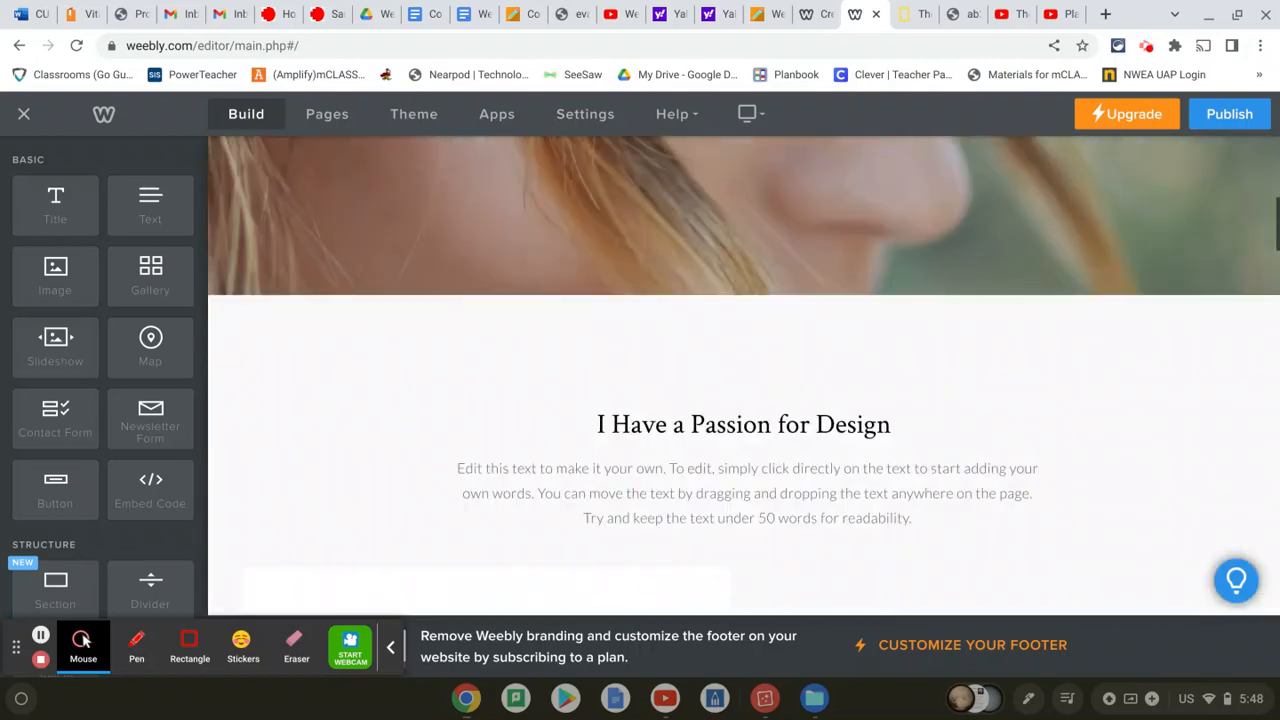
scroll(515, 348, down, 10)
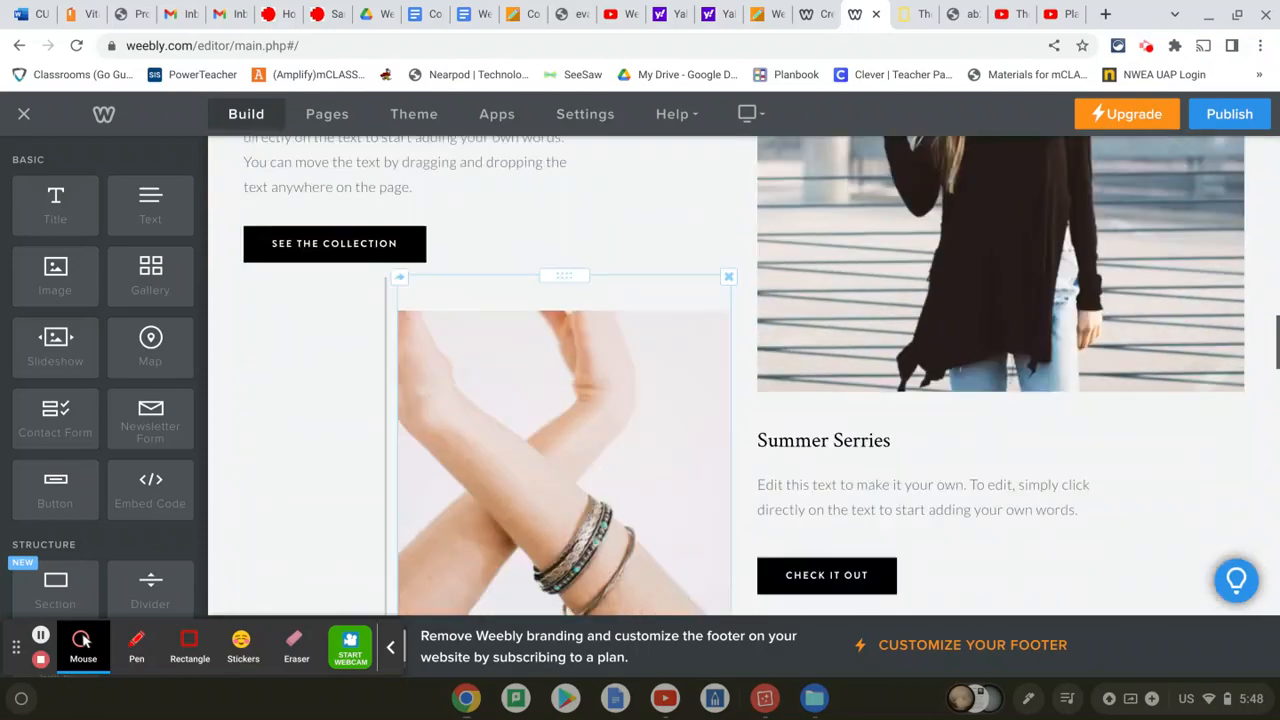
scroll(515, 348, down, 10)
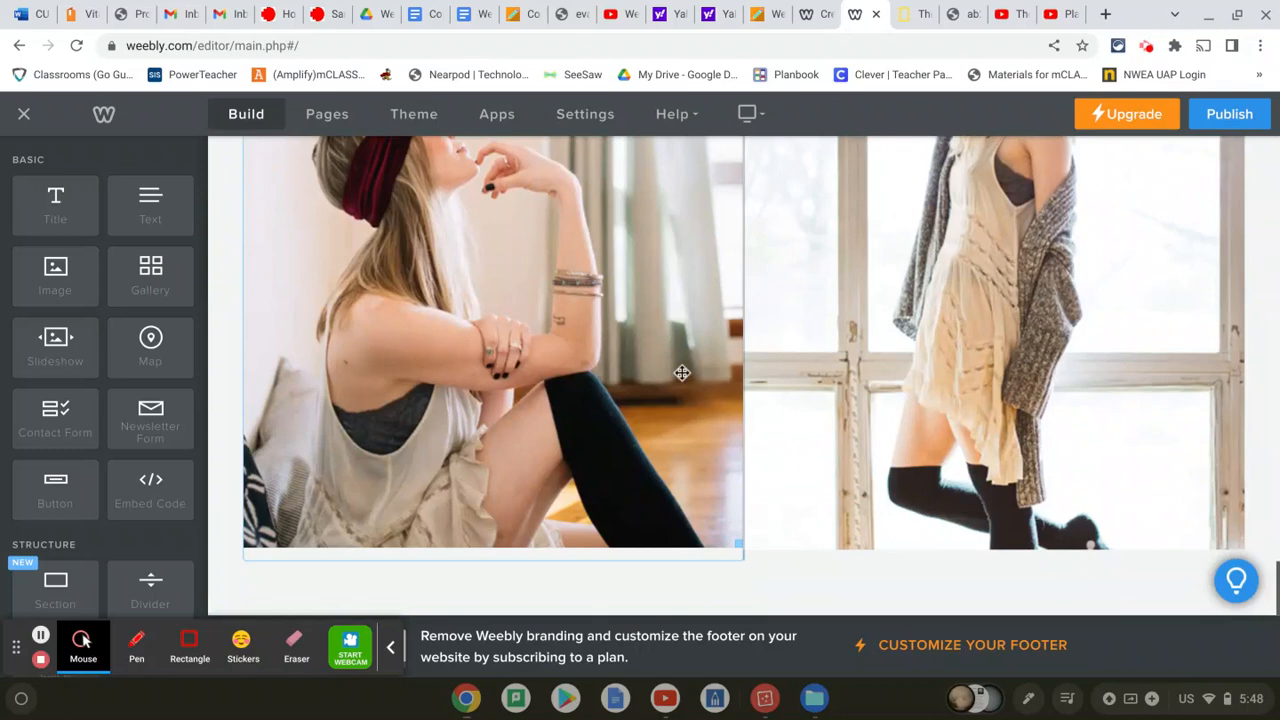
scroll(686, 394, up, 3)
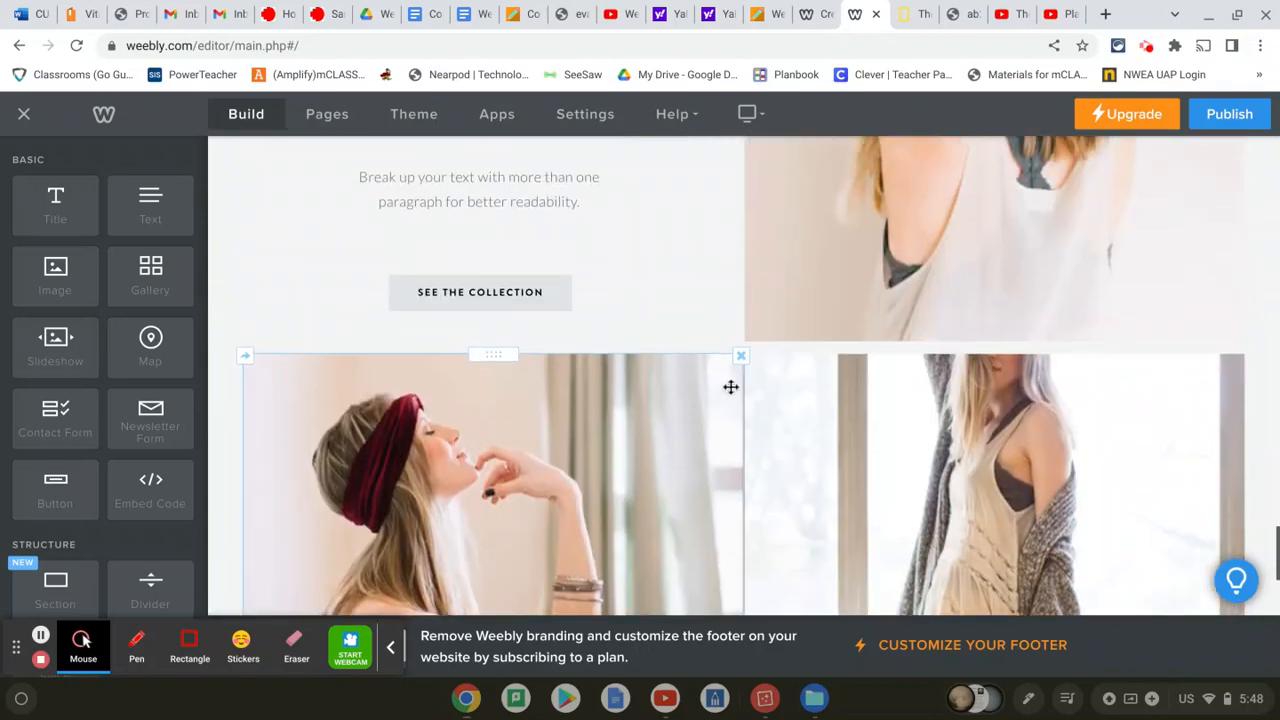
click(741, 356)
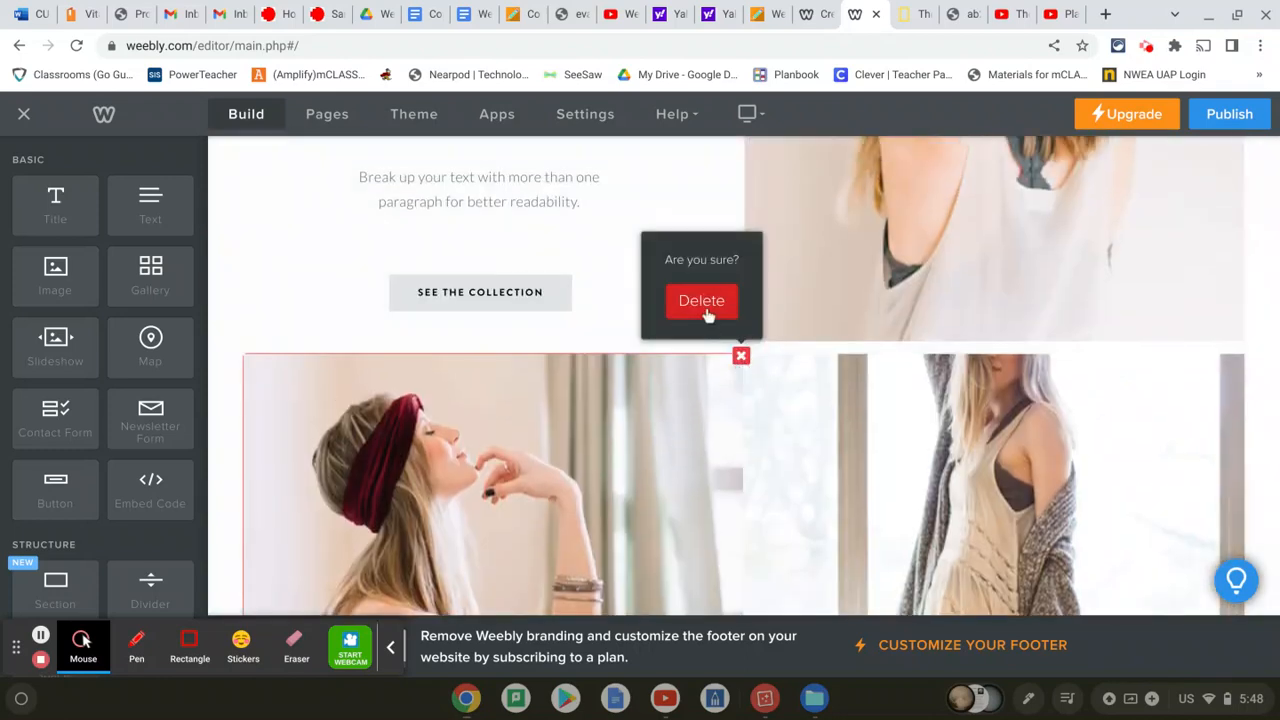
click(708, 312)
click(1241, 357)
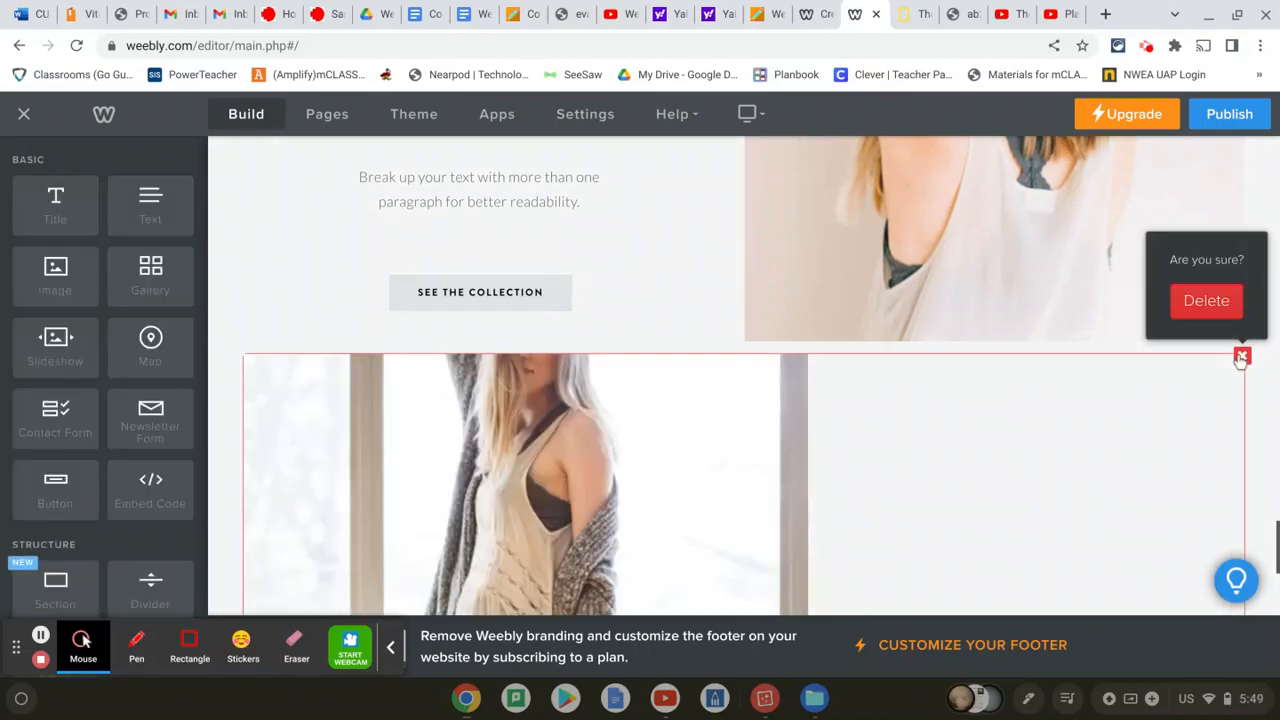
click(1214, 303)
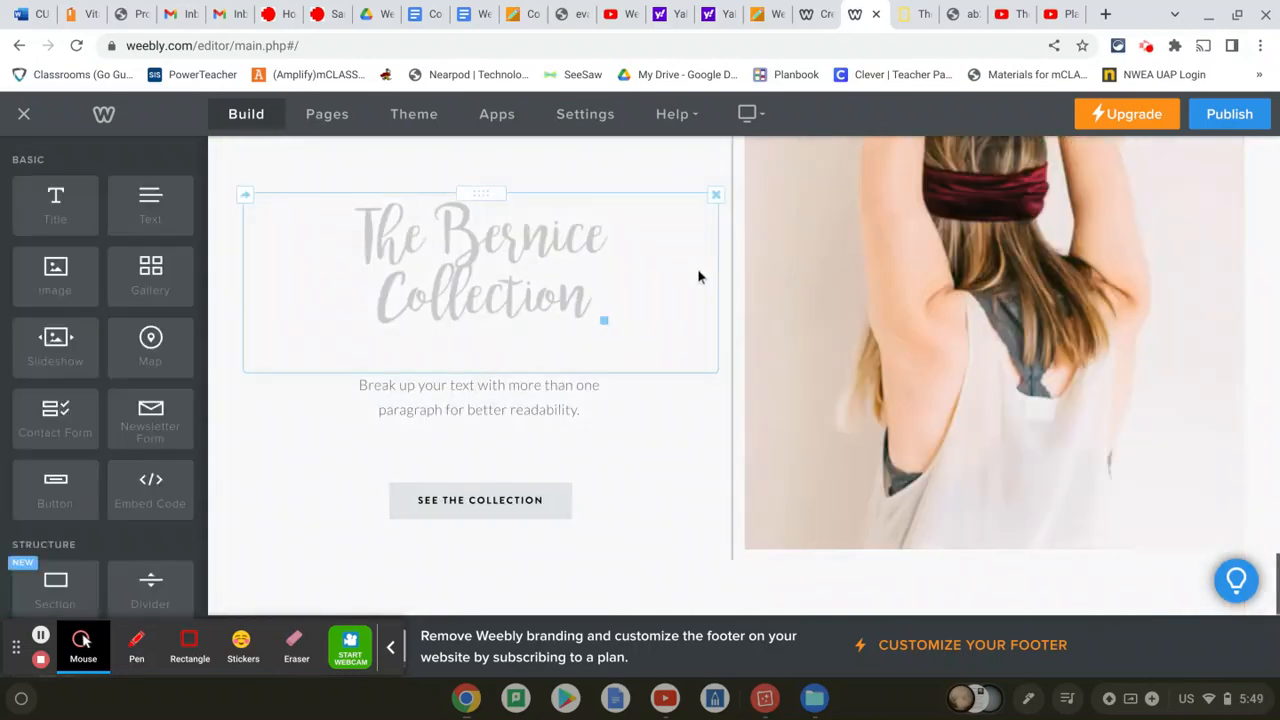
Remove The Bernice Collection title, SEE THE COLLECTION button, paragraph, remaining photo and both spacers
click(716, 194)
click(695, 148)
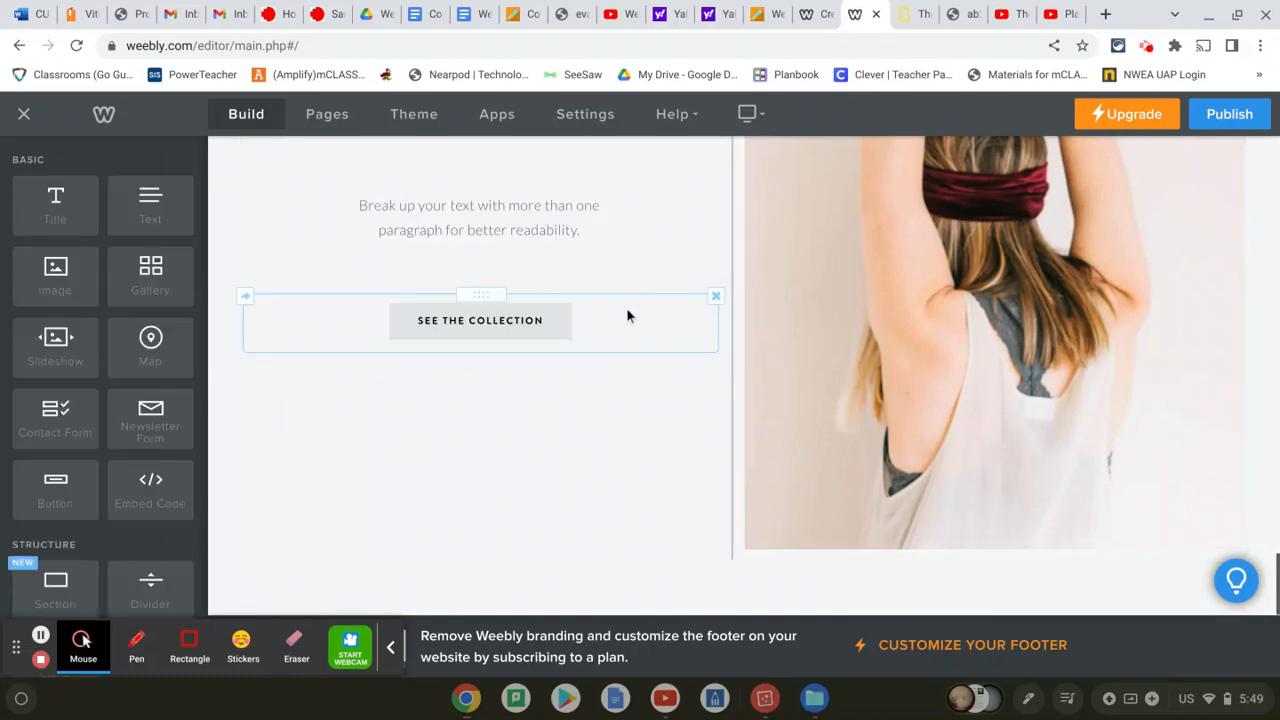
click(714, 294)
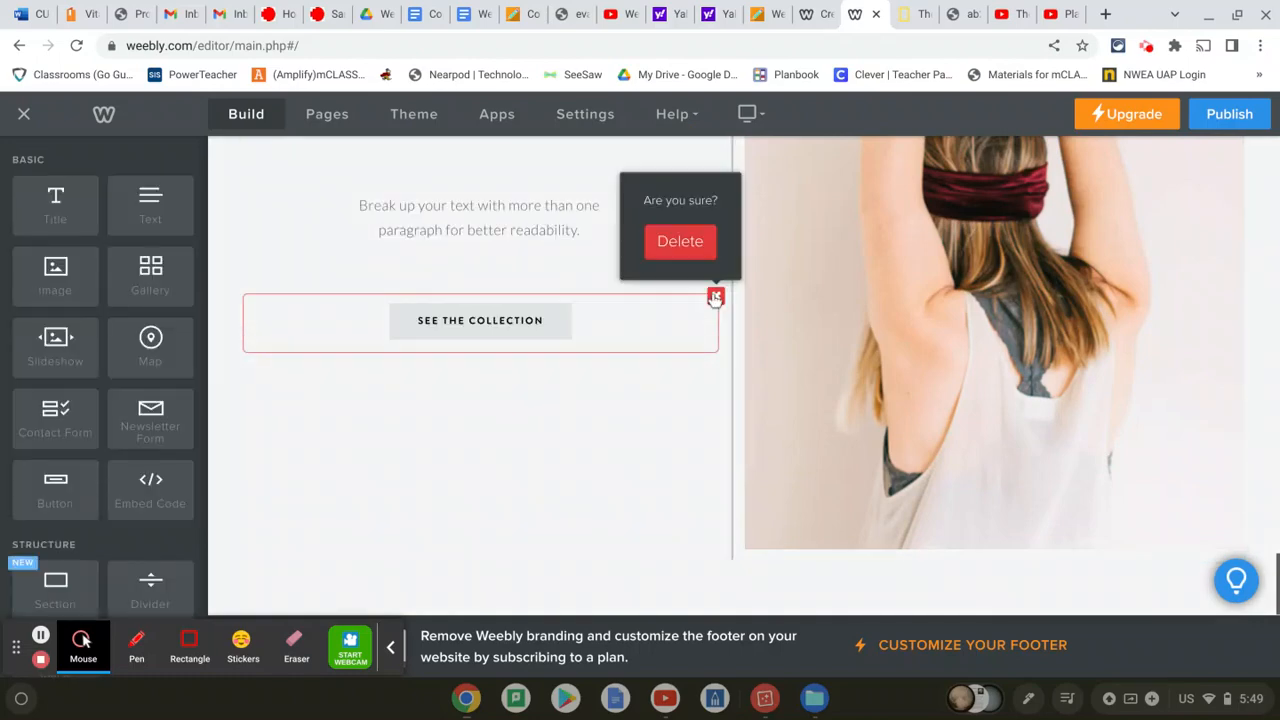
click(677, 240)
click(715, 219)
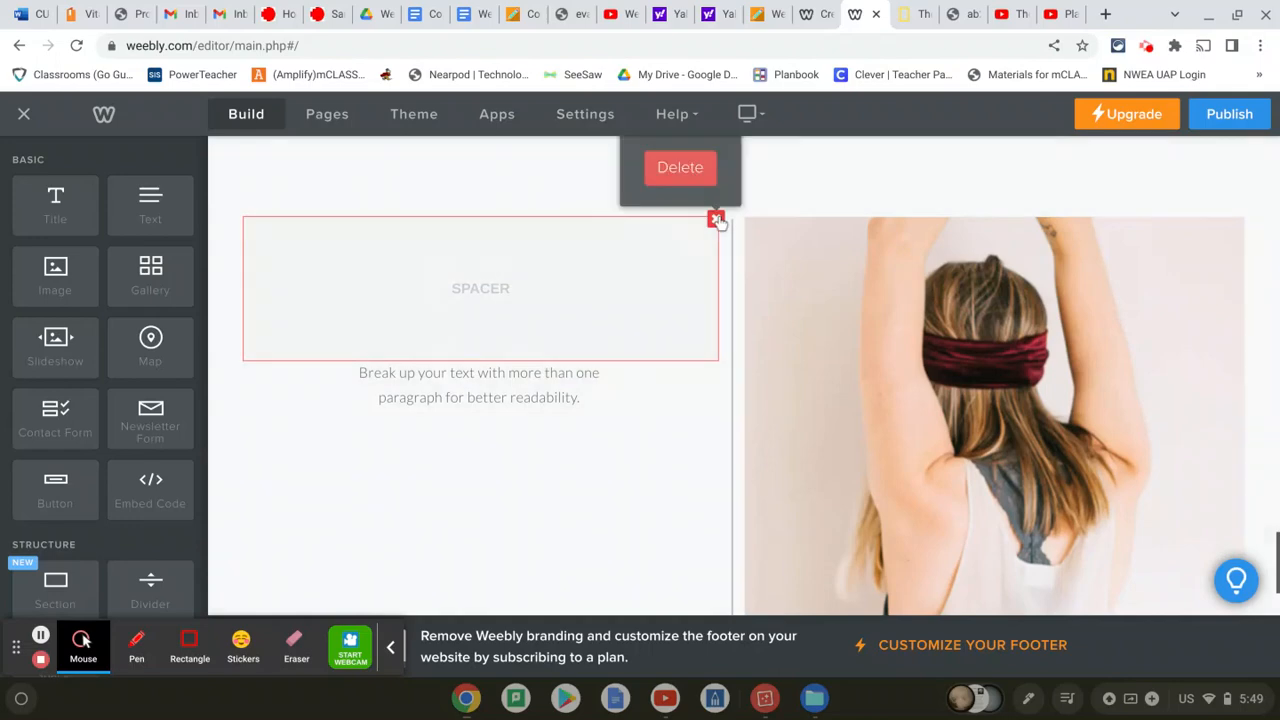
click(707, 177)
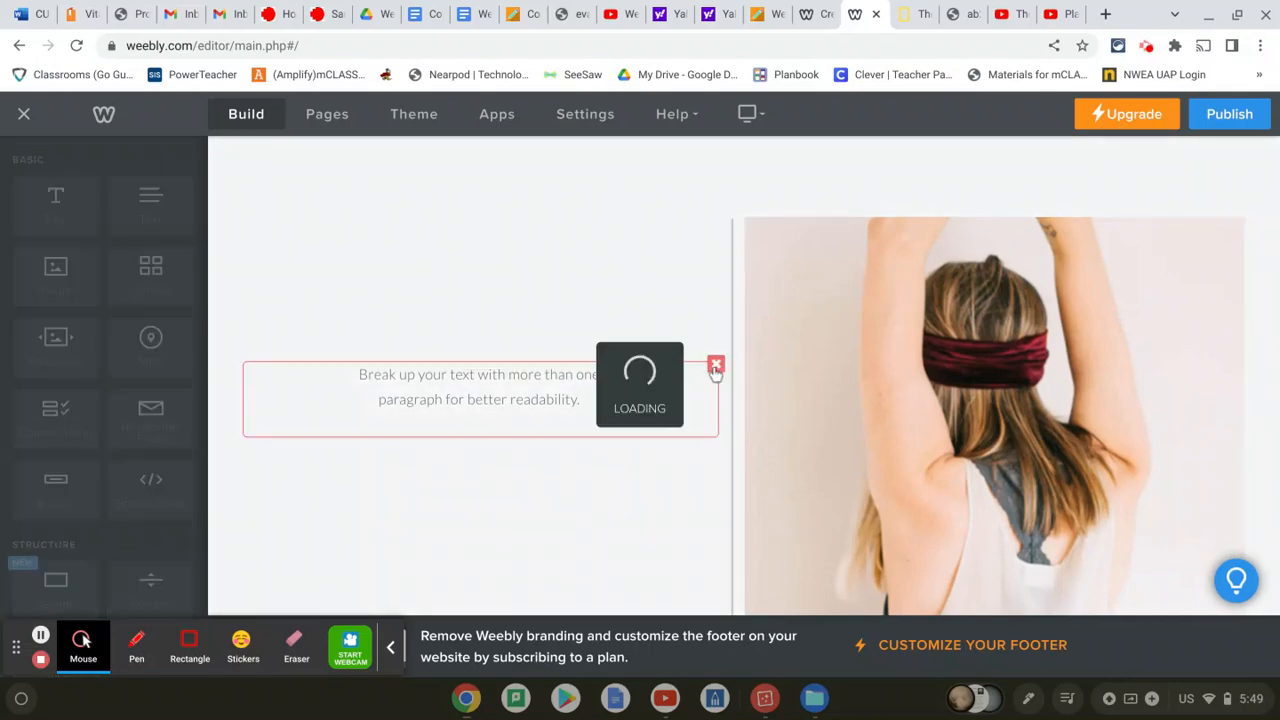
click(716, 219)
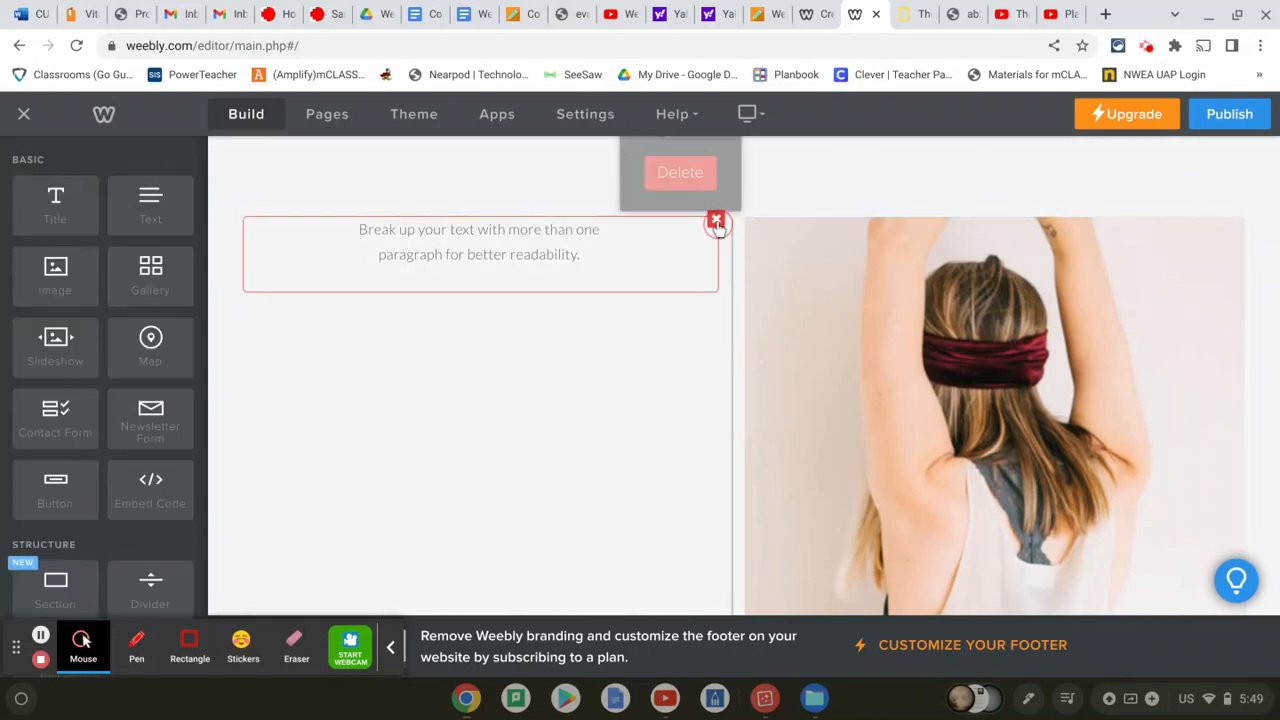
click(702, 178)
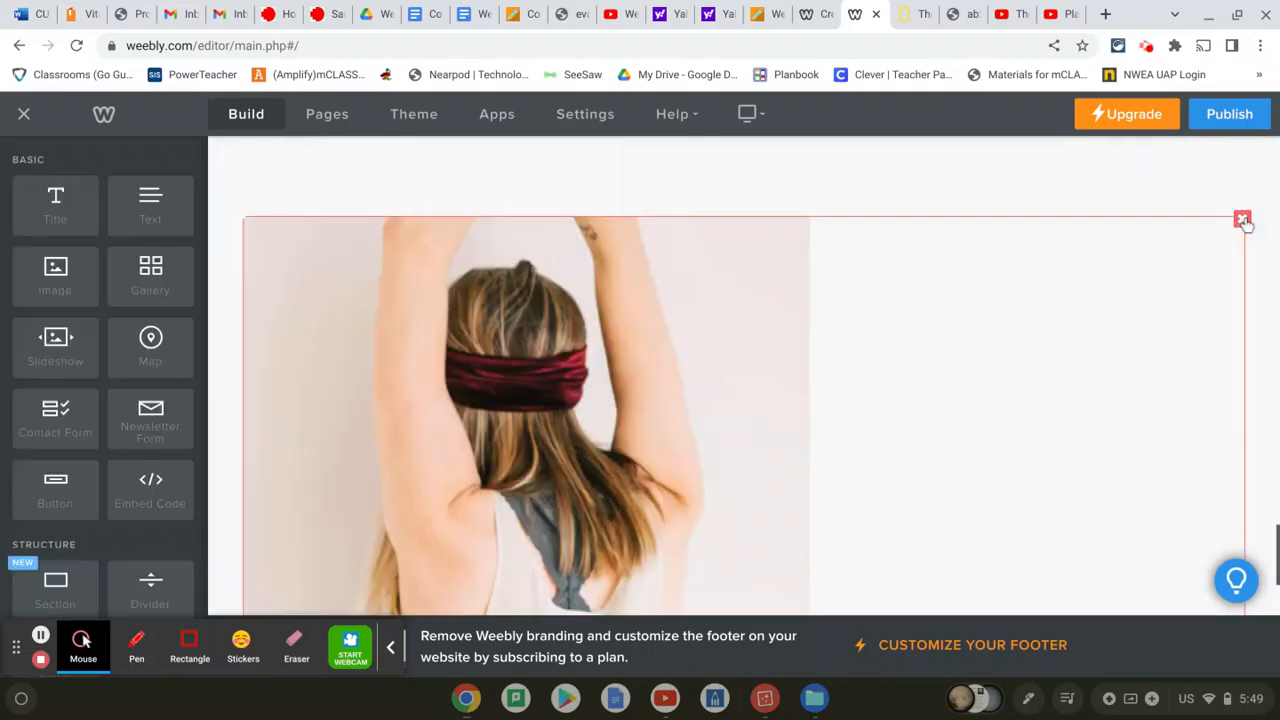
click(1244, 222)
click(1215, 167)
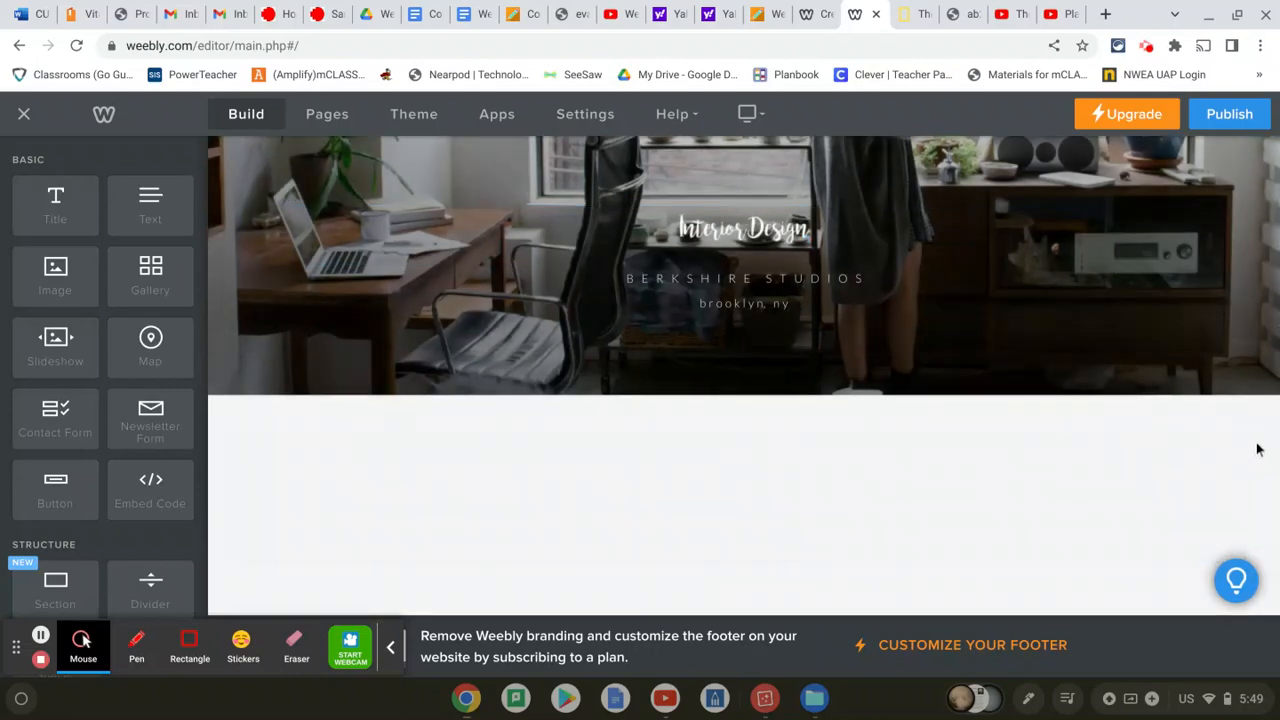
click(1242, 452)
click(1210, 394)
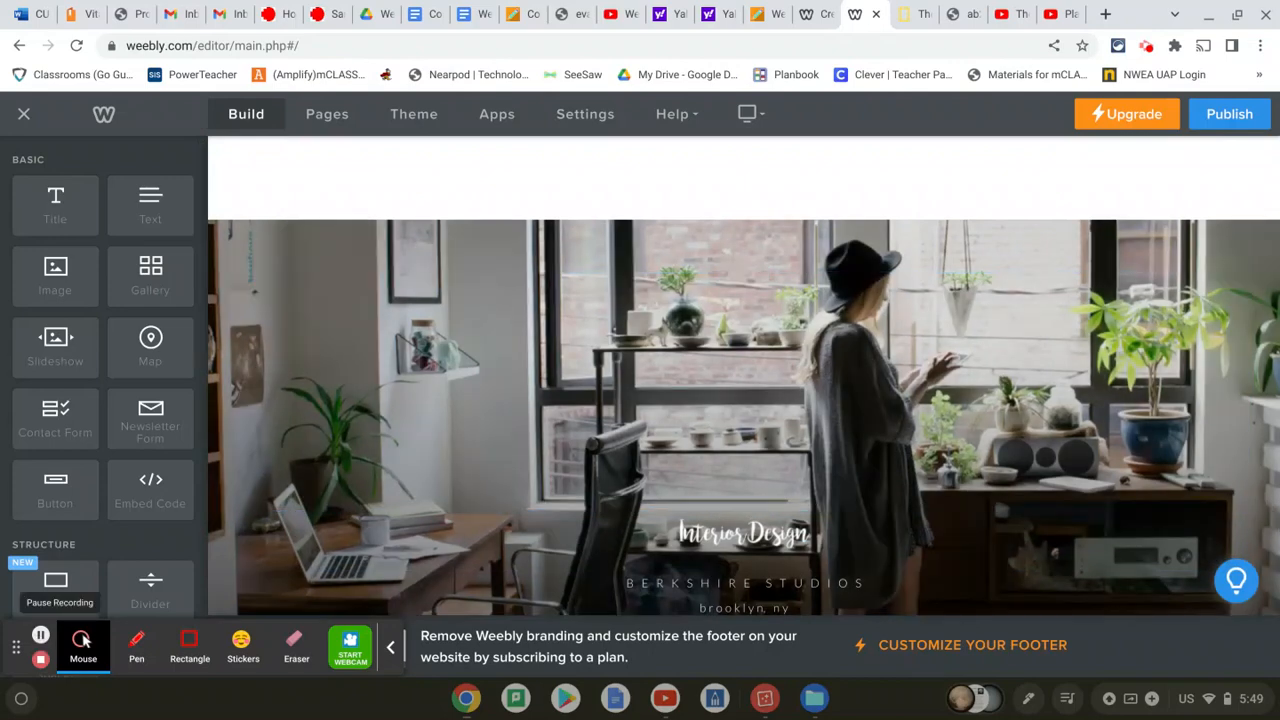
Reopen the pages list showing Home, Solar System and Education videos
click(40, 634)
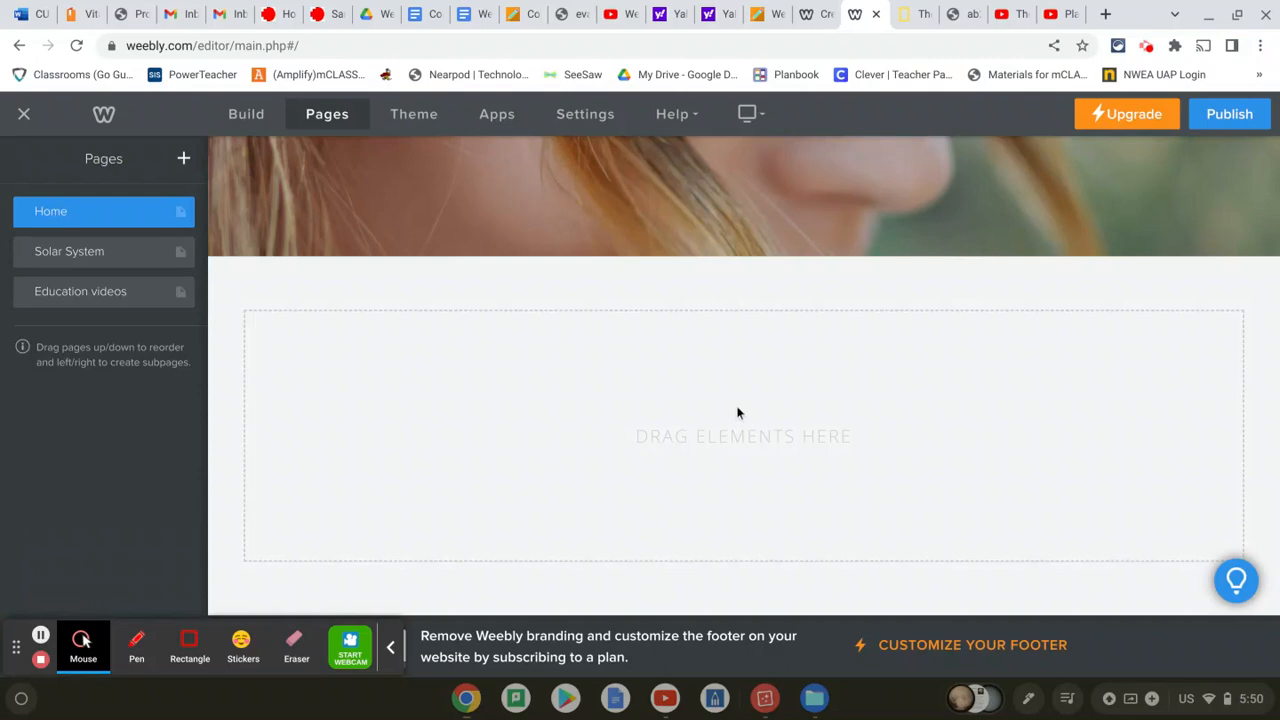
scroll(740, 413, up, 4)
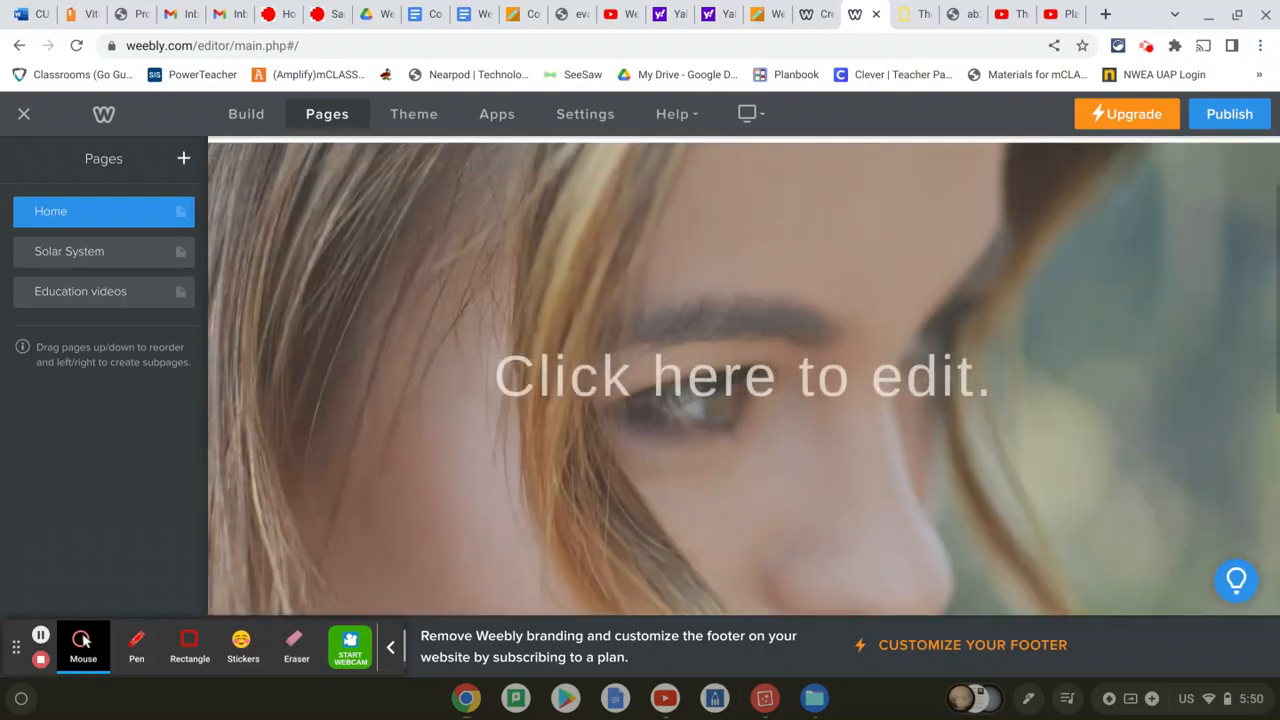
scroll(740, 413, down, 1)
scroll(740, 413, down, 3)
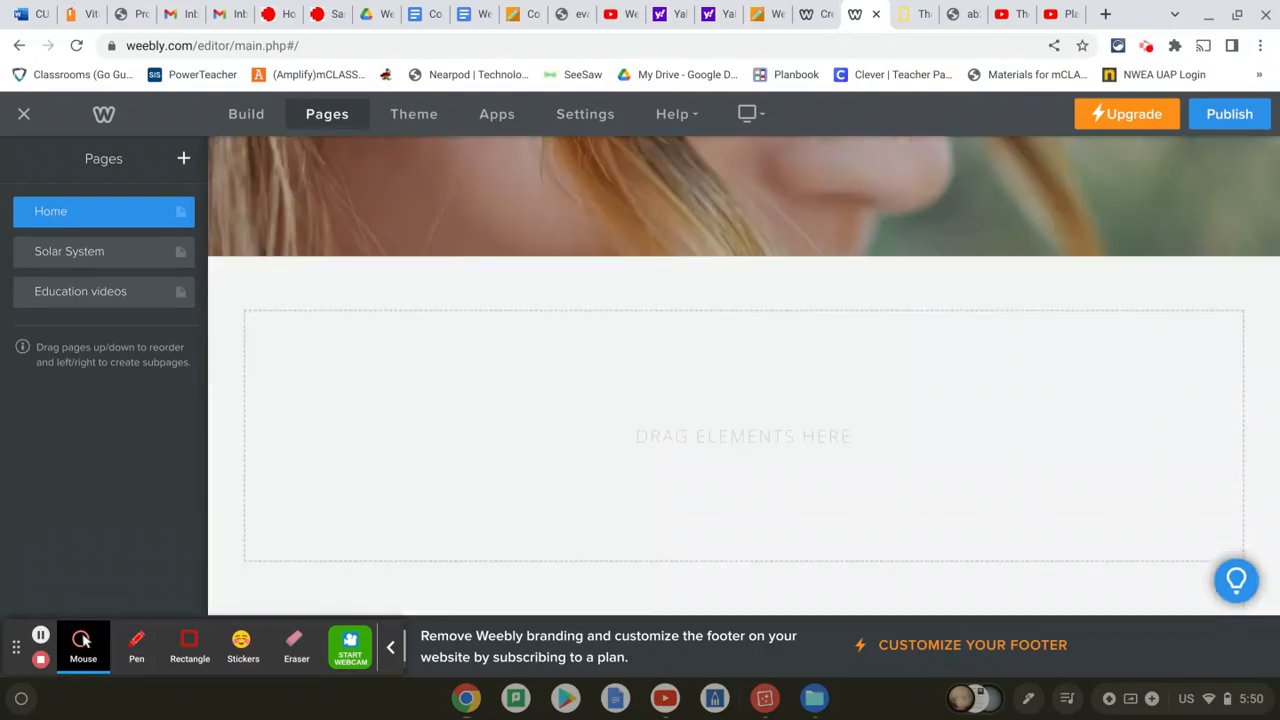
scroll(740, 413, up, 5)
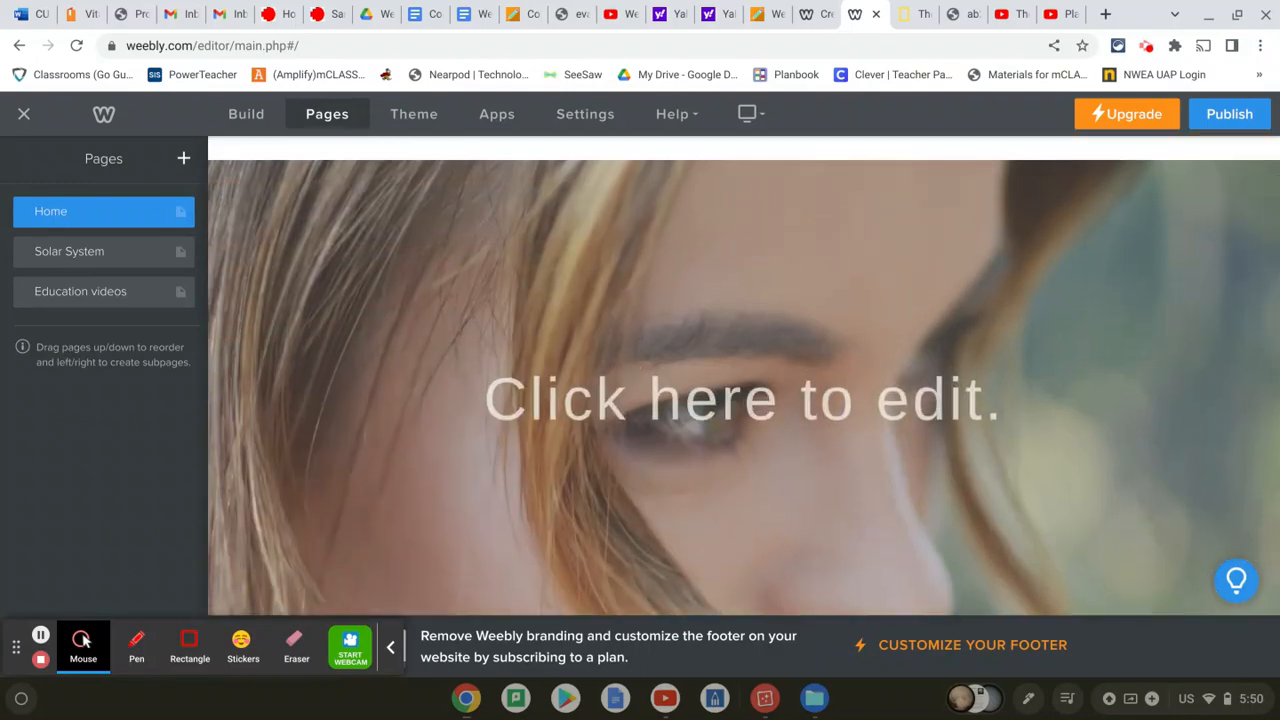
scroll(740, 400, down, 2)
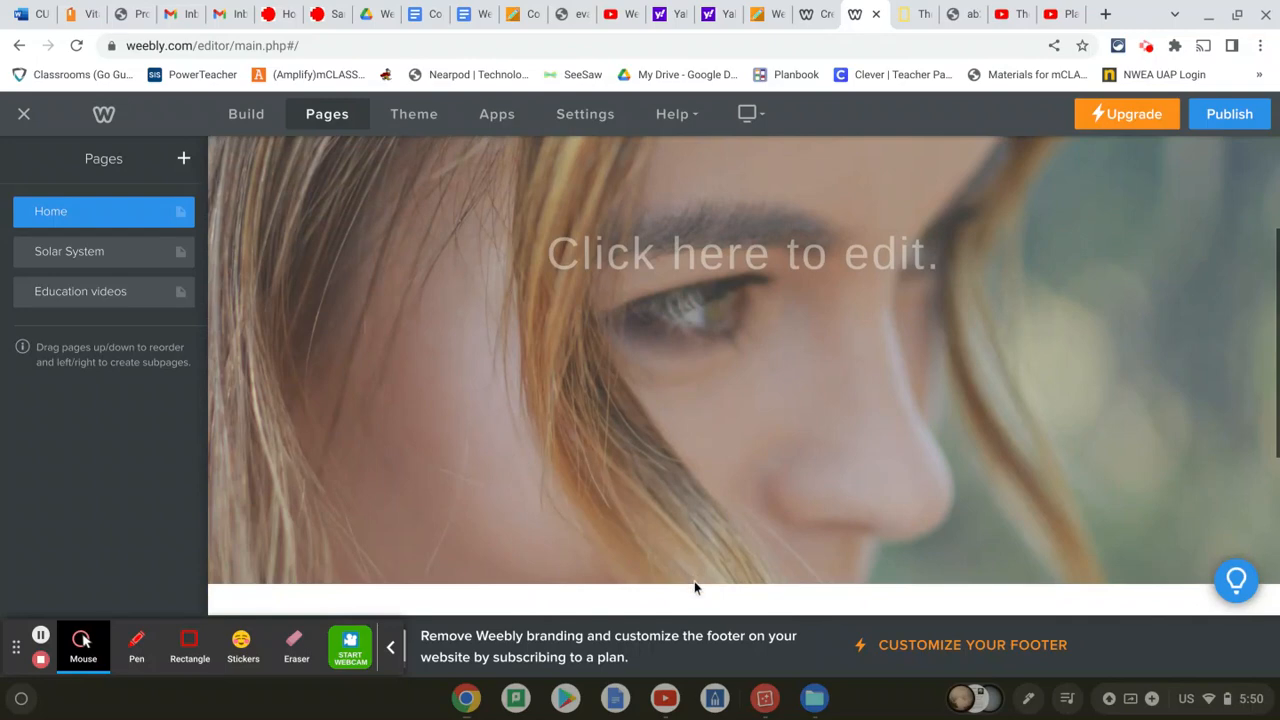
scroll(694, 582, down, 3)
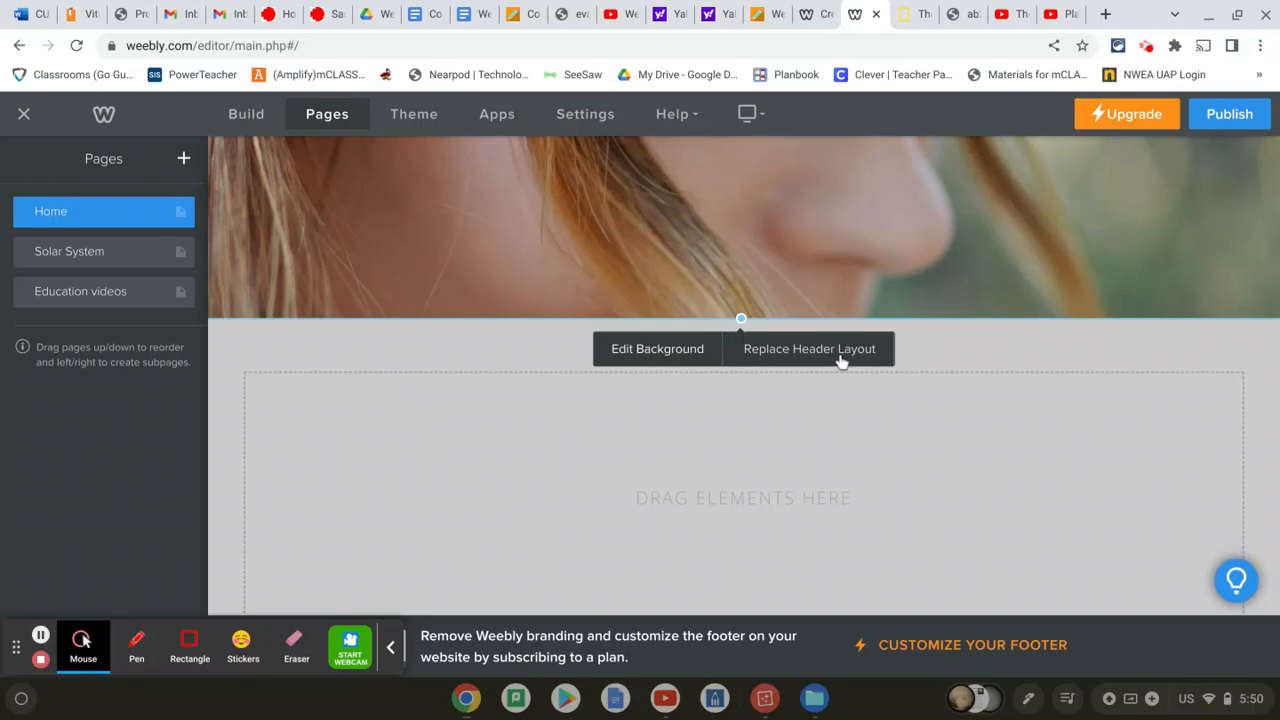
Change the header background type from Image to Color and choose dark blue #173388
click(670, 360)
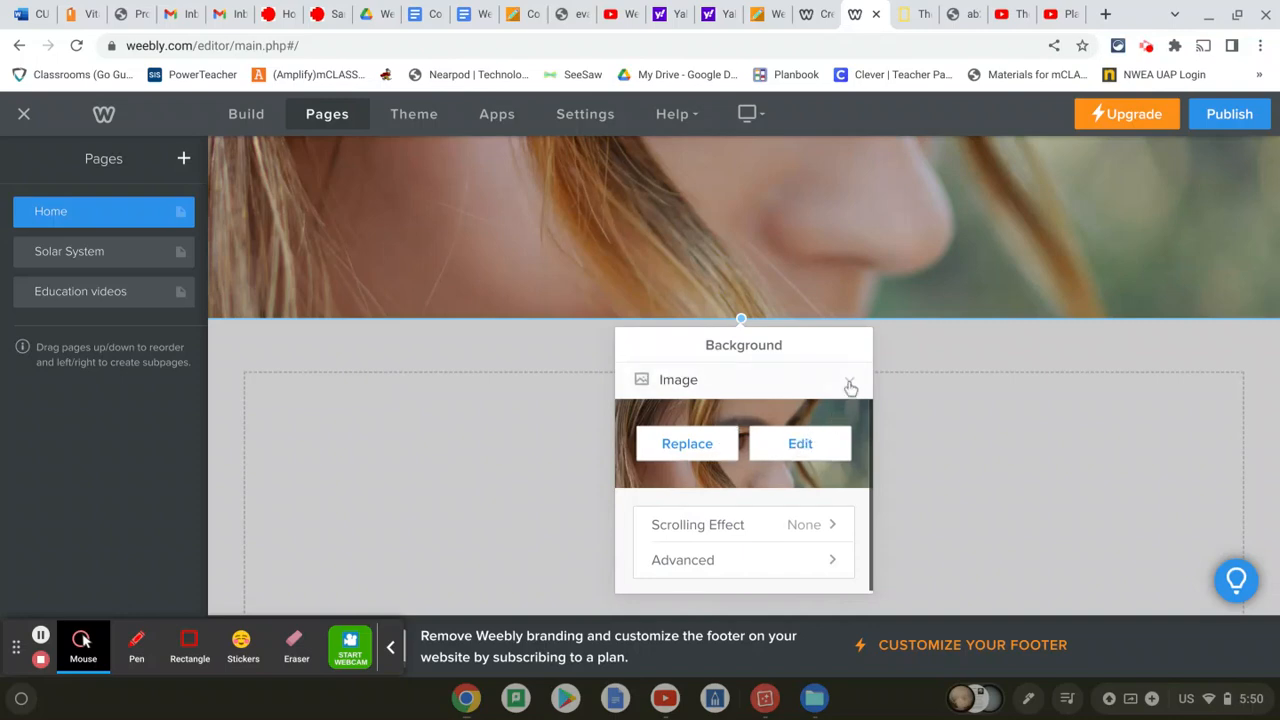
click(849, 384)
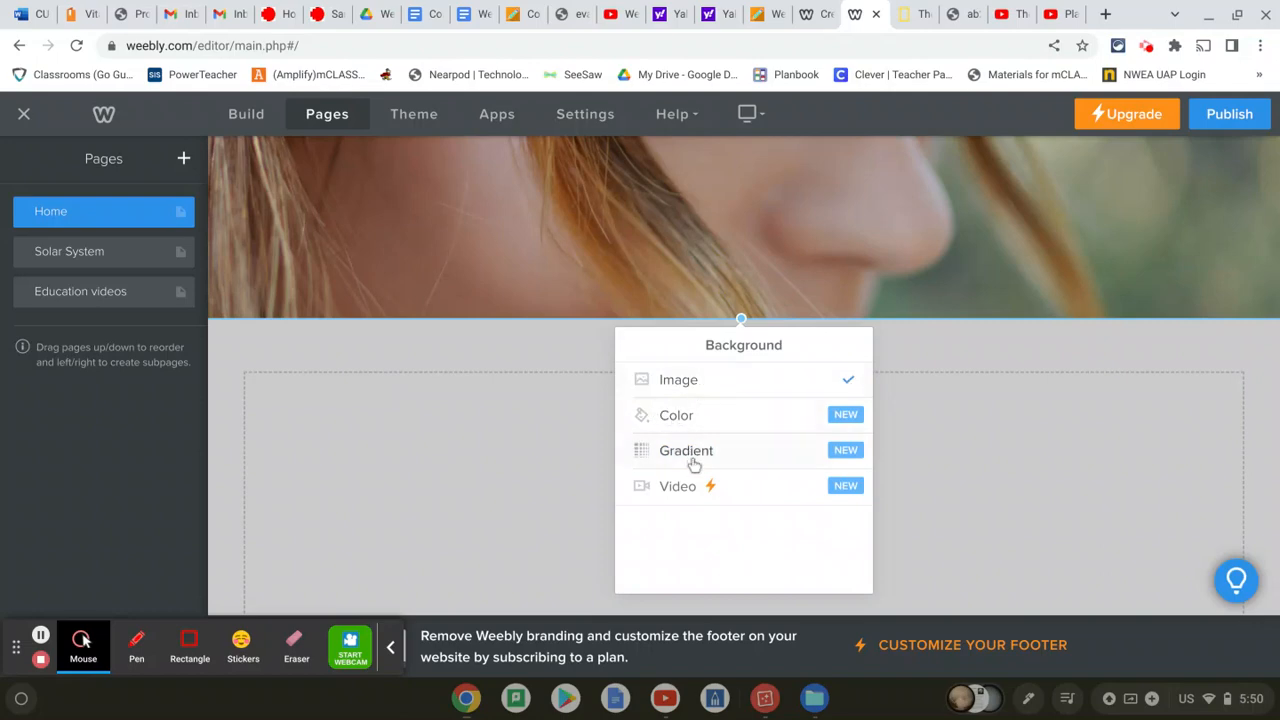
click(845, 414)
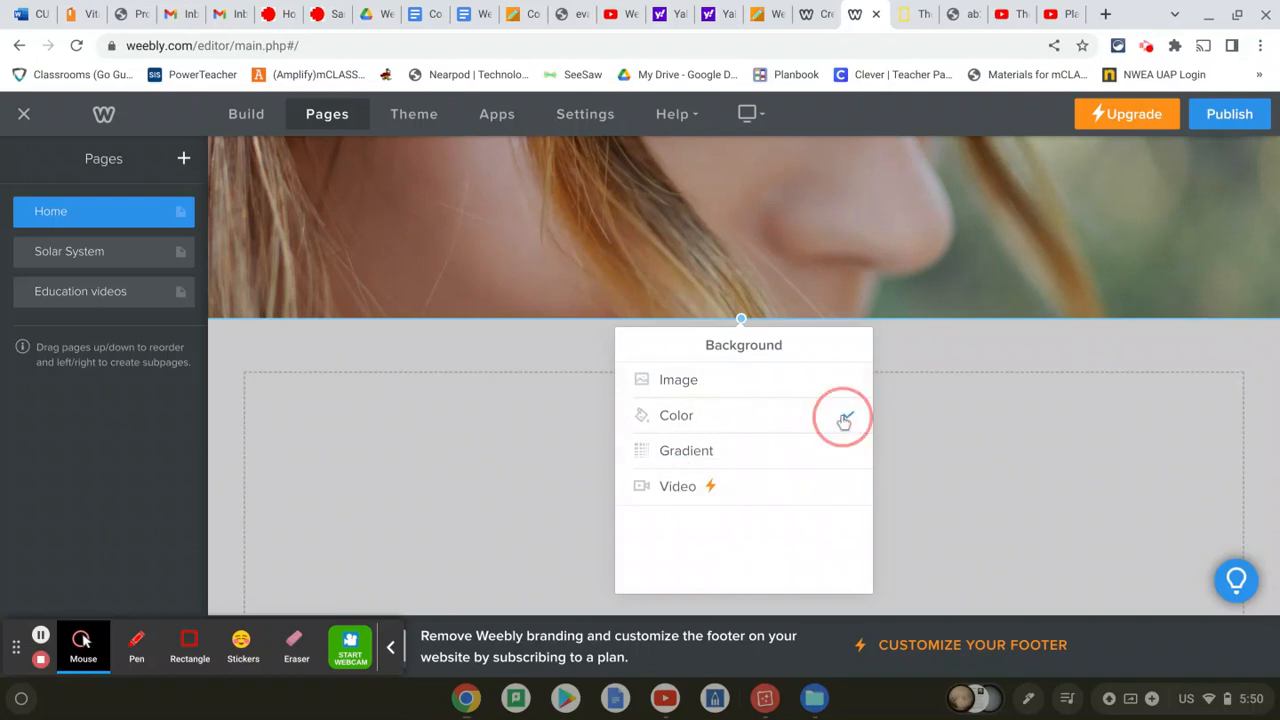
click(751, 451)
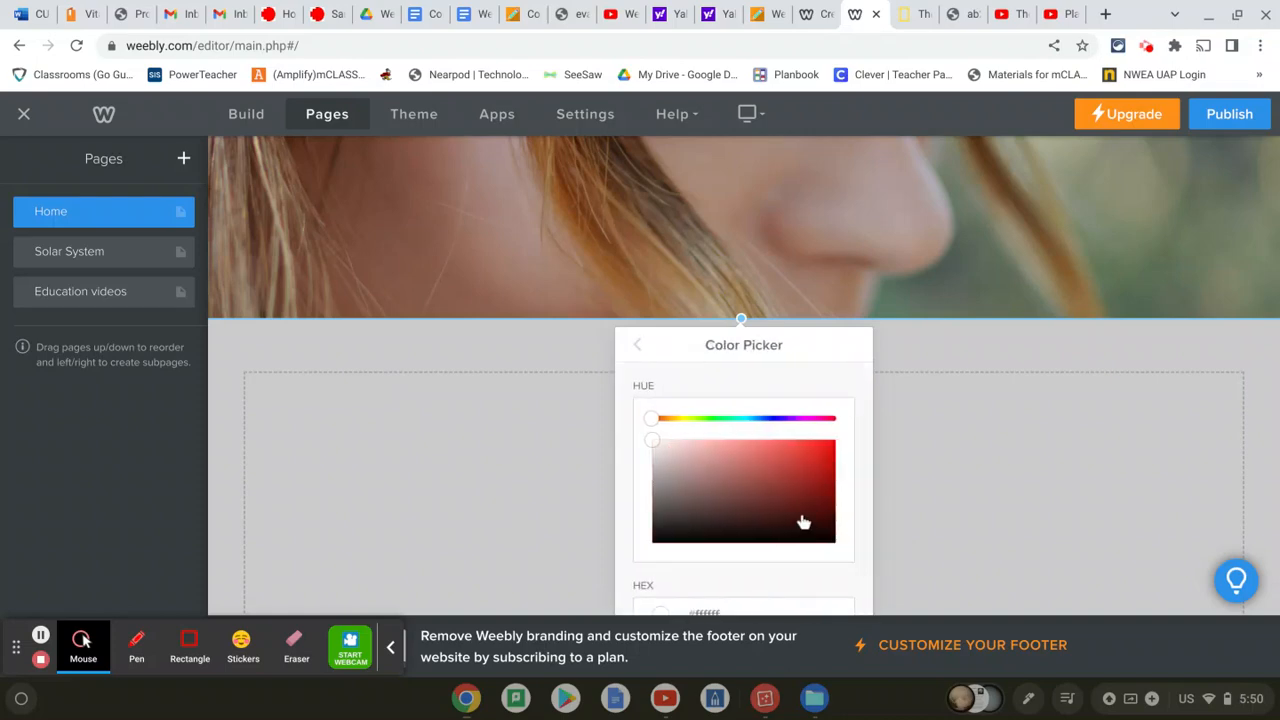
click(766, 418)
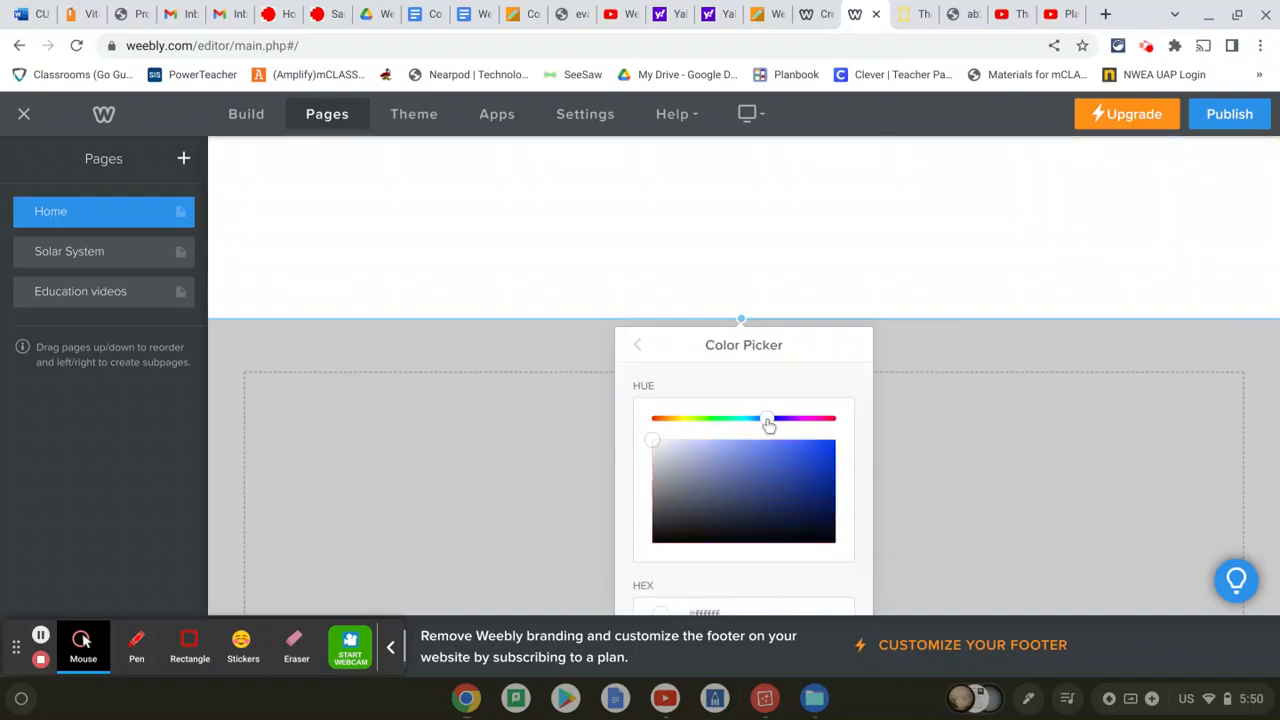
click(805, 491)
scroll(806, 494, down, 1)
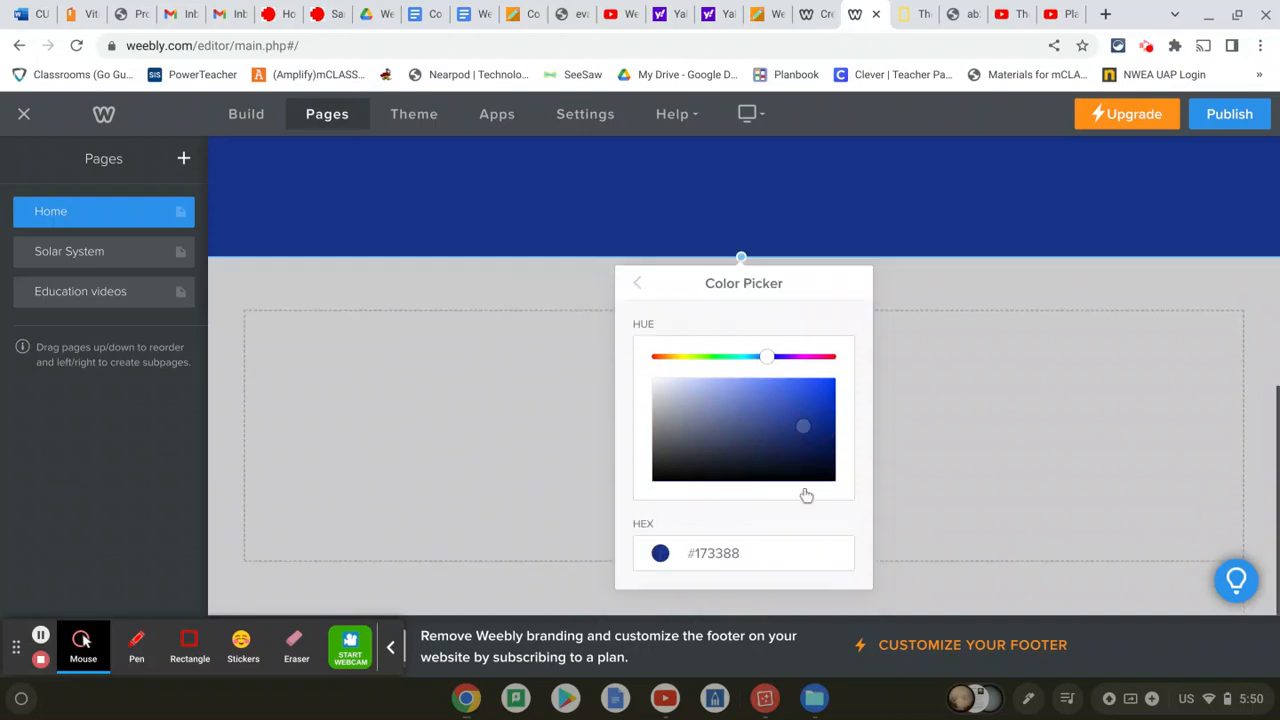
click(637, 284)
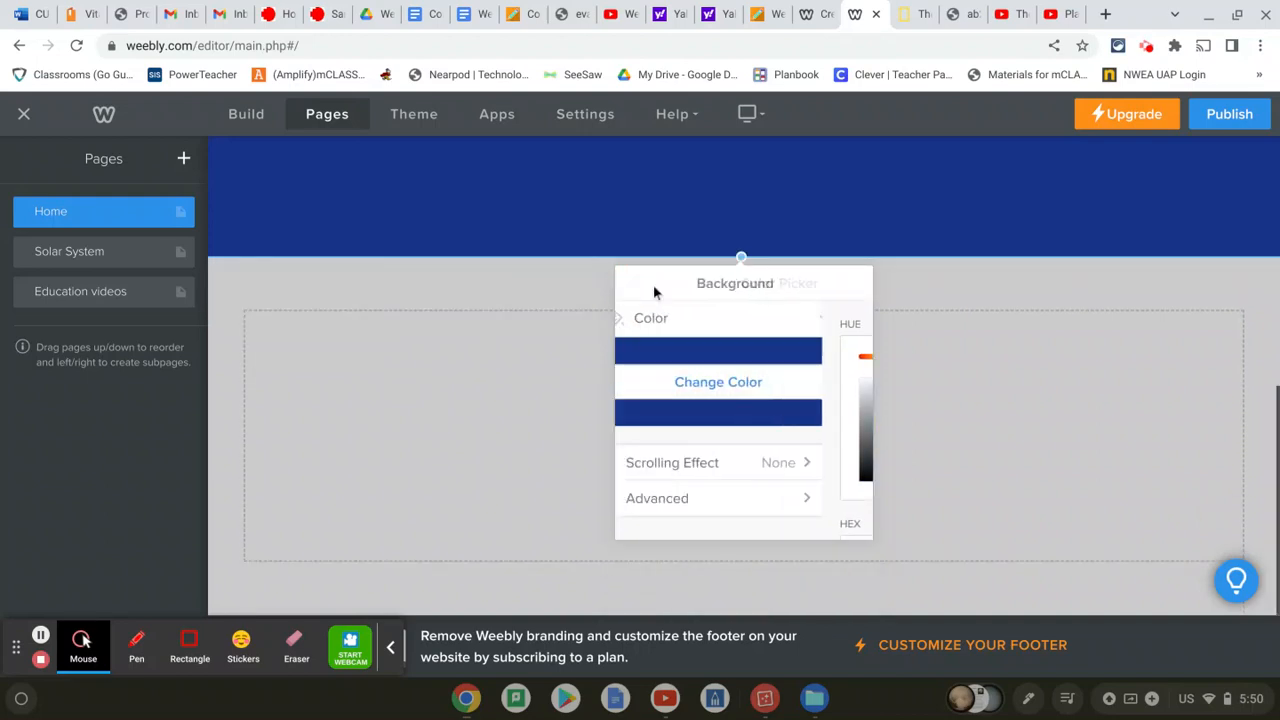
click(1020, 288)
scroll(1020, 290, up, 3)
scroll(1022, 290, up, 3)
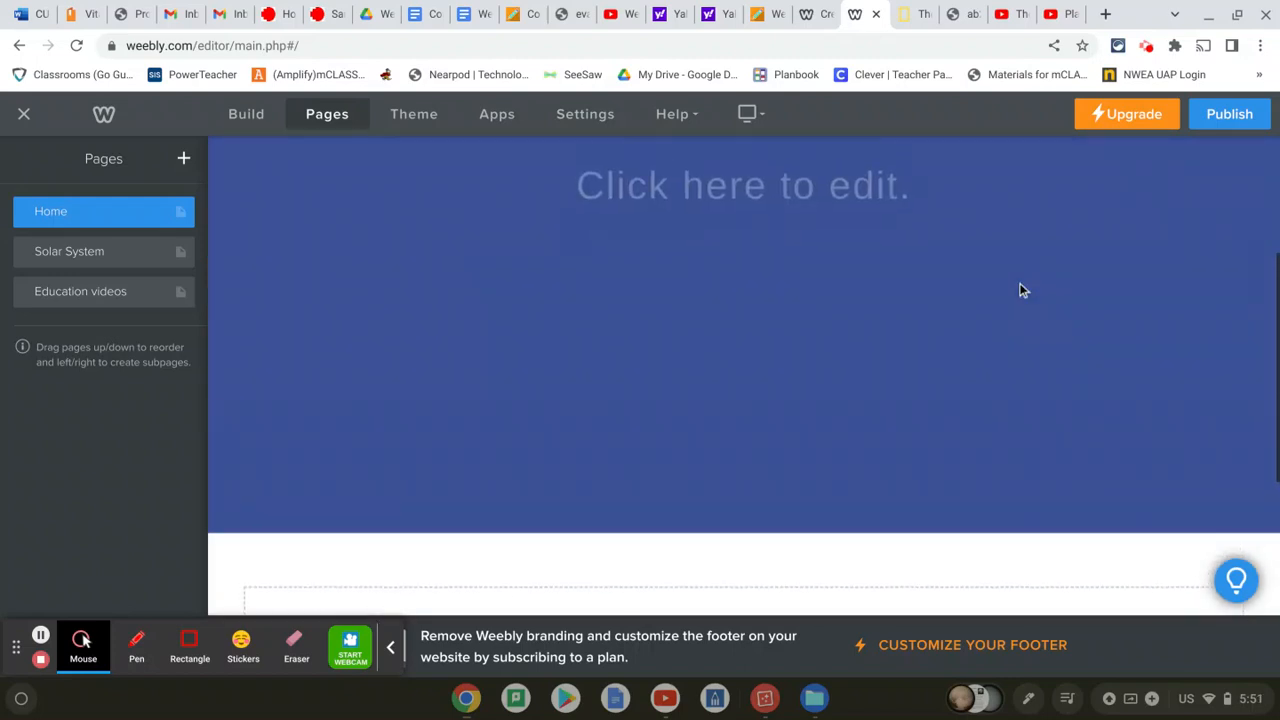
scroll(1022, 290, down, 2)
scroll(744, 376, down, 4)
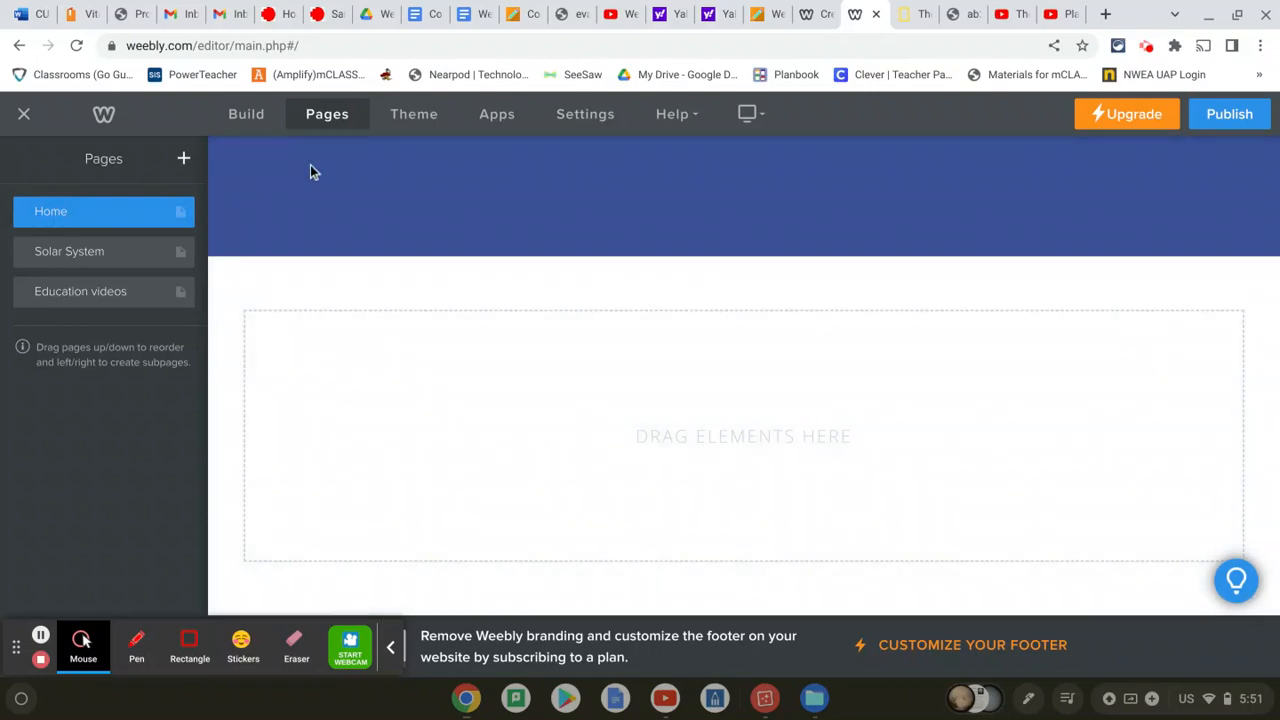
Place a text block under the header and type a welcome paragraph about the eight planets
click(249, 114)
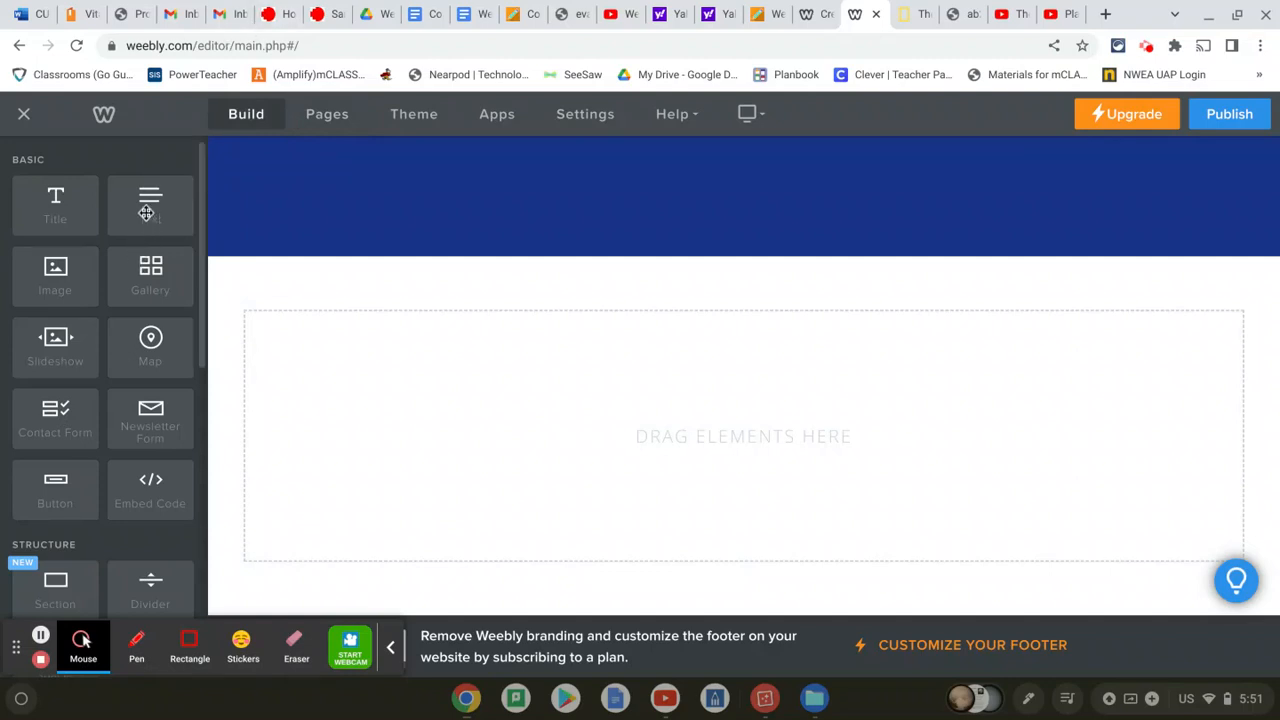
drag(146, 212, 500, 413)
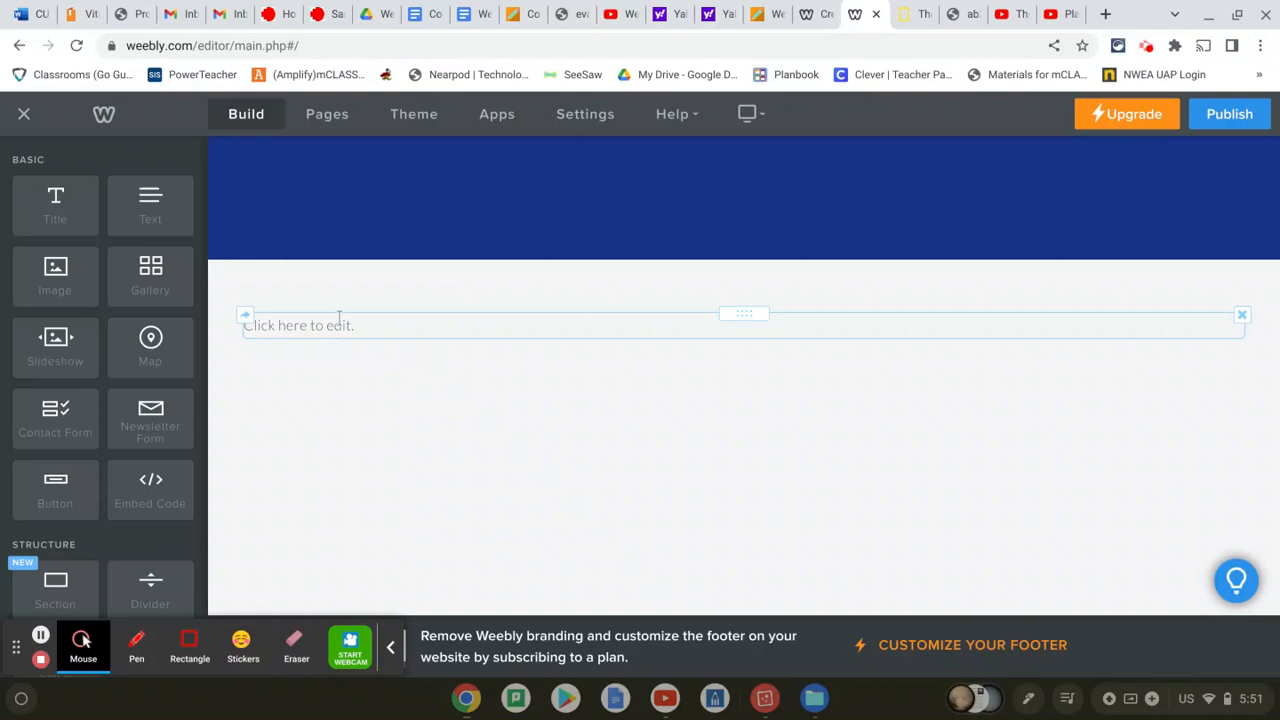
click(338, 321)
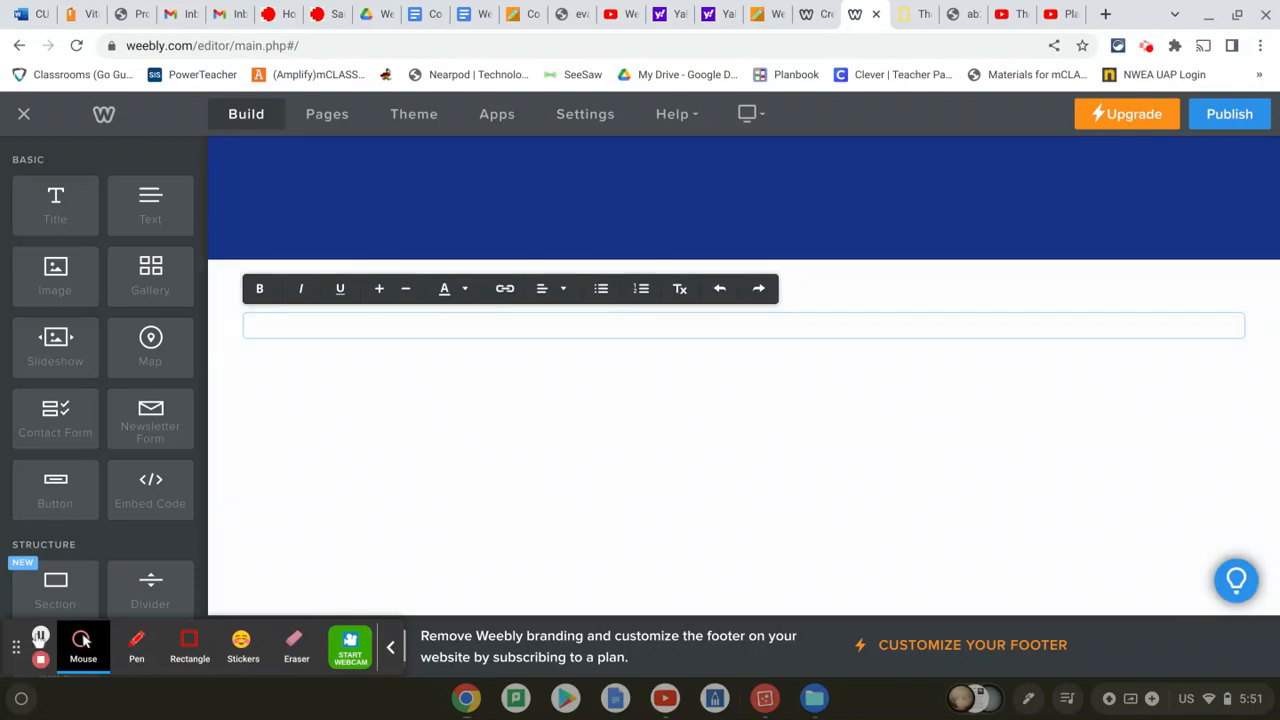
click(40, 636)
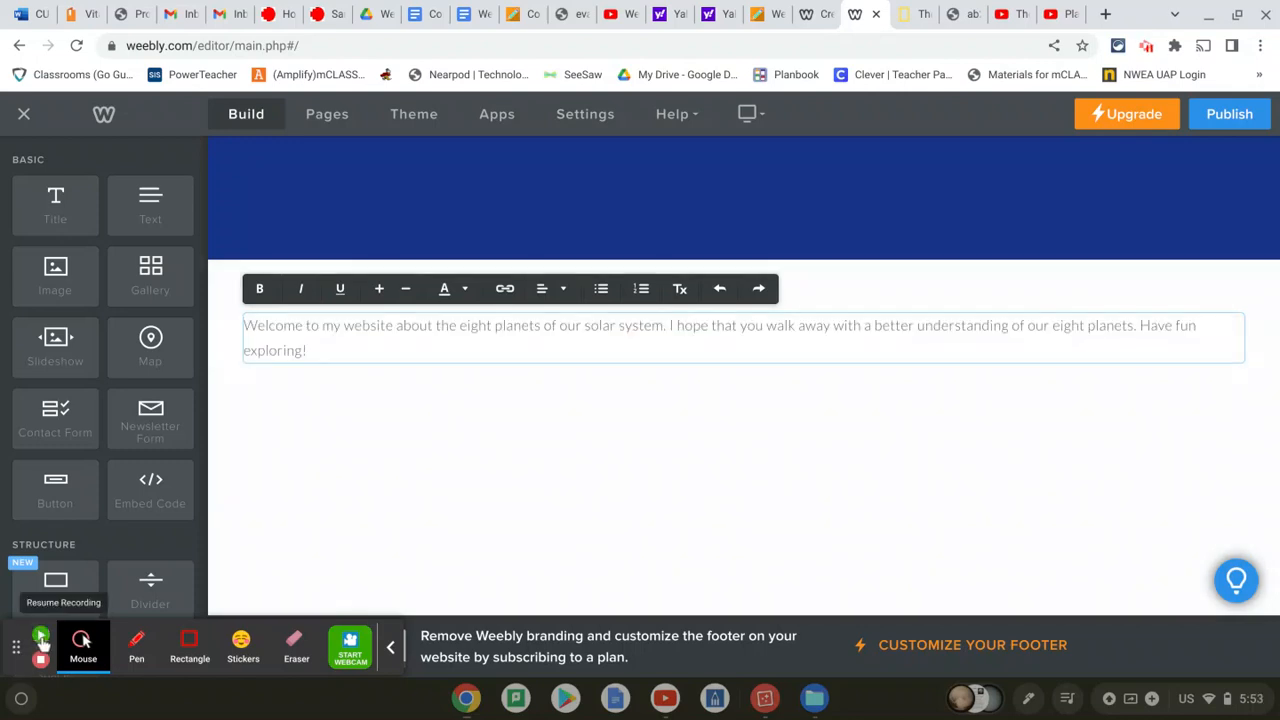
click(40, 636)
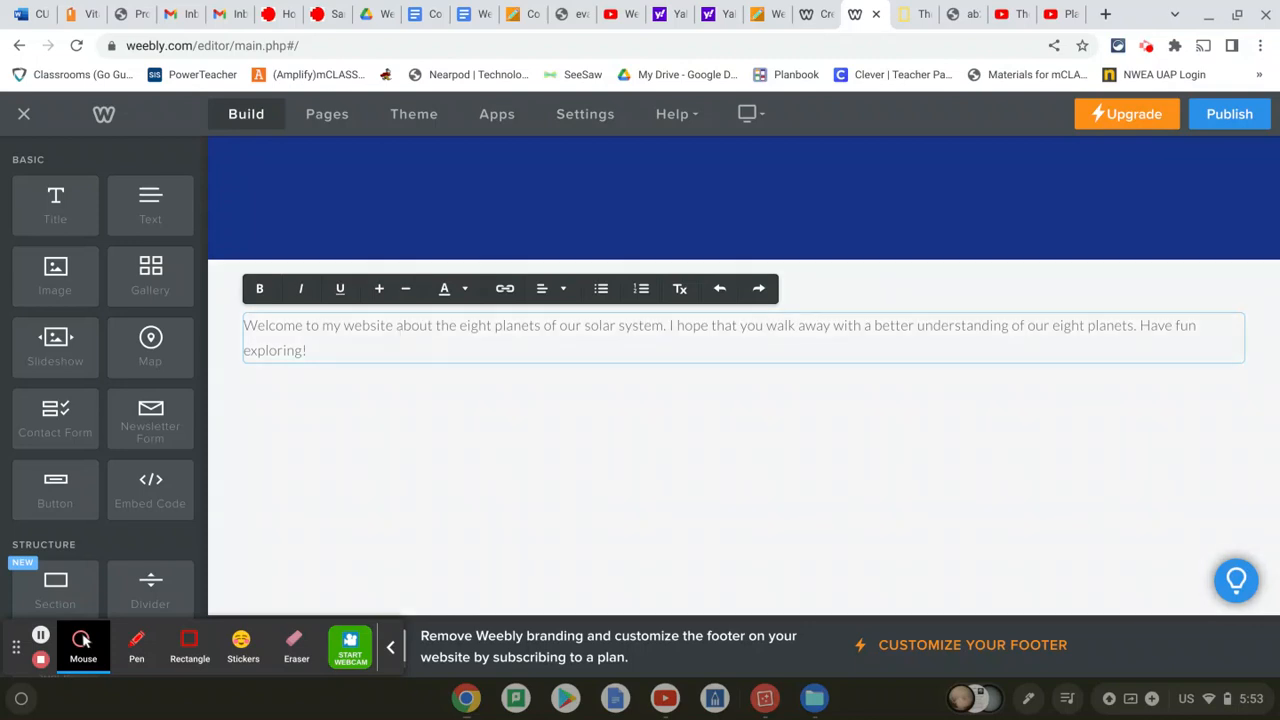
Enlarge the welcome paragraph's font three sizes, colour it purple, and justify it to both margins
drag(330, 347, 236, 318)
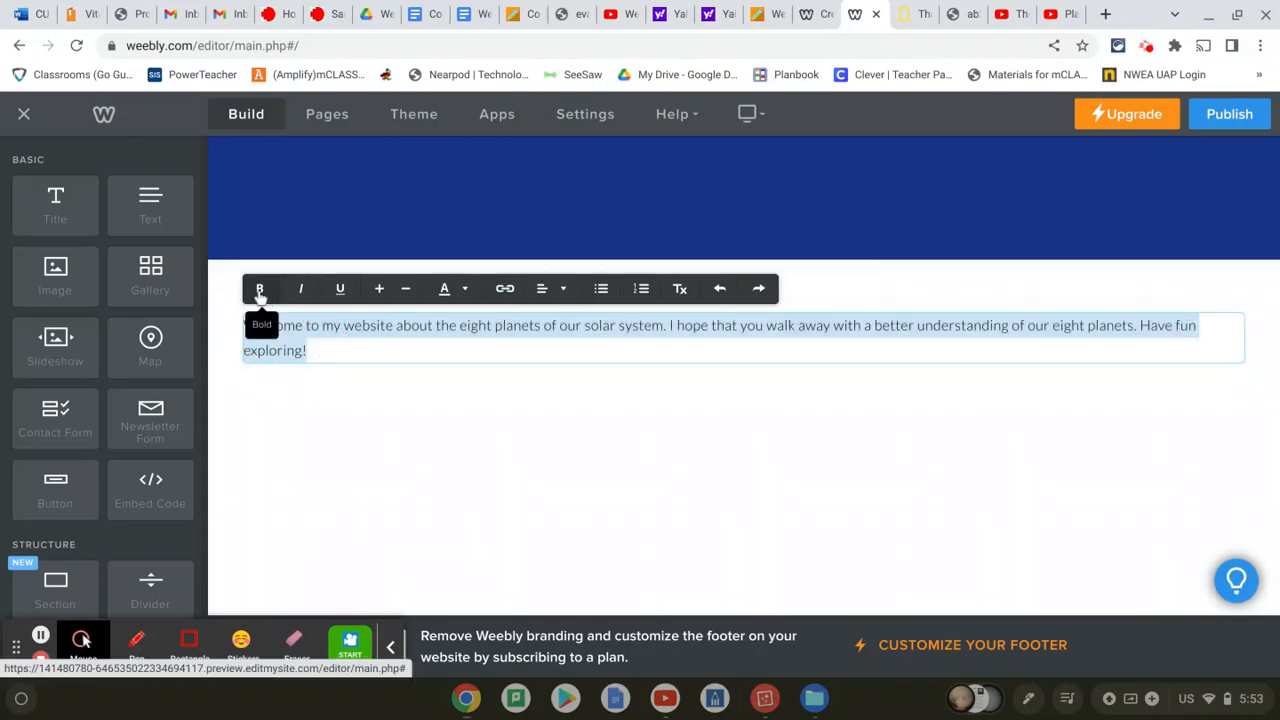
click(380, 290)
click(380, 290)
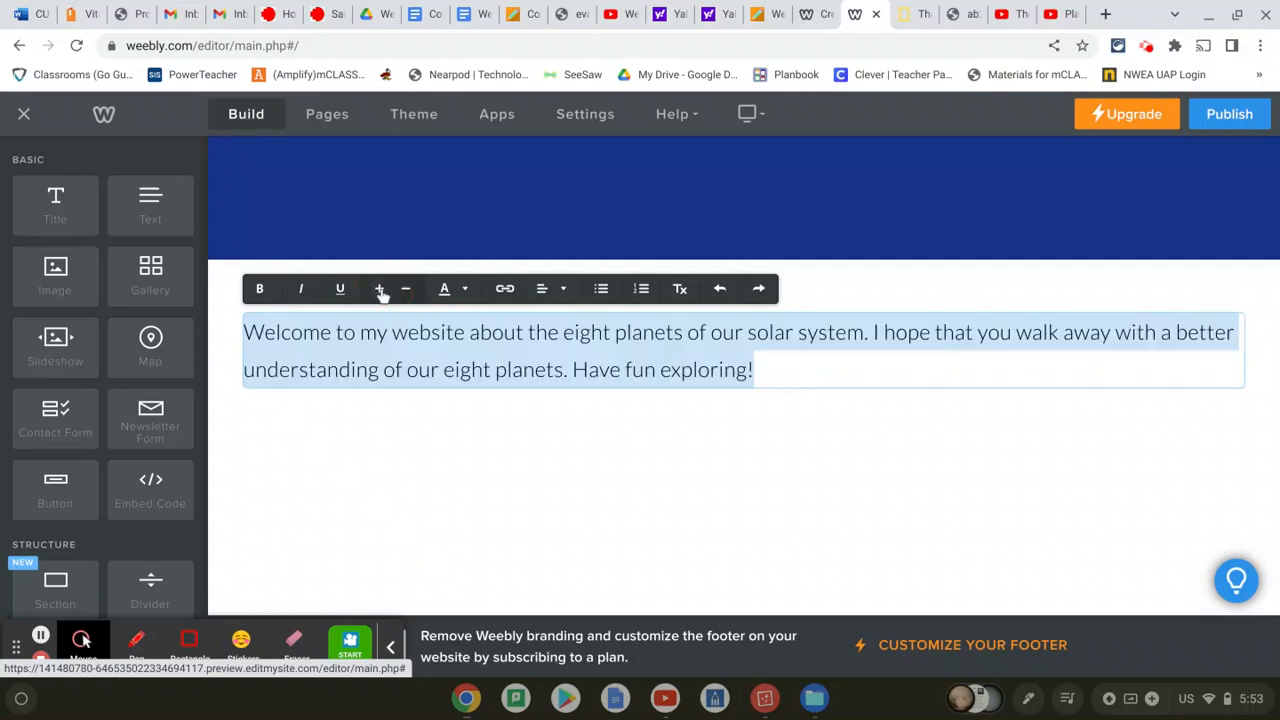
click(380, 290)
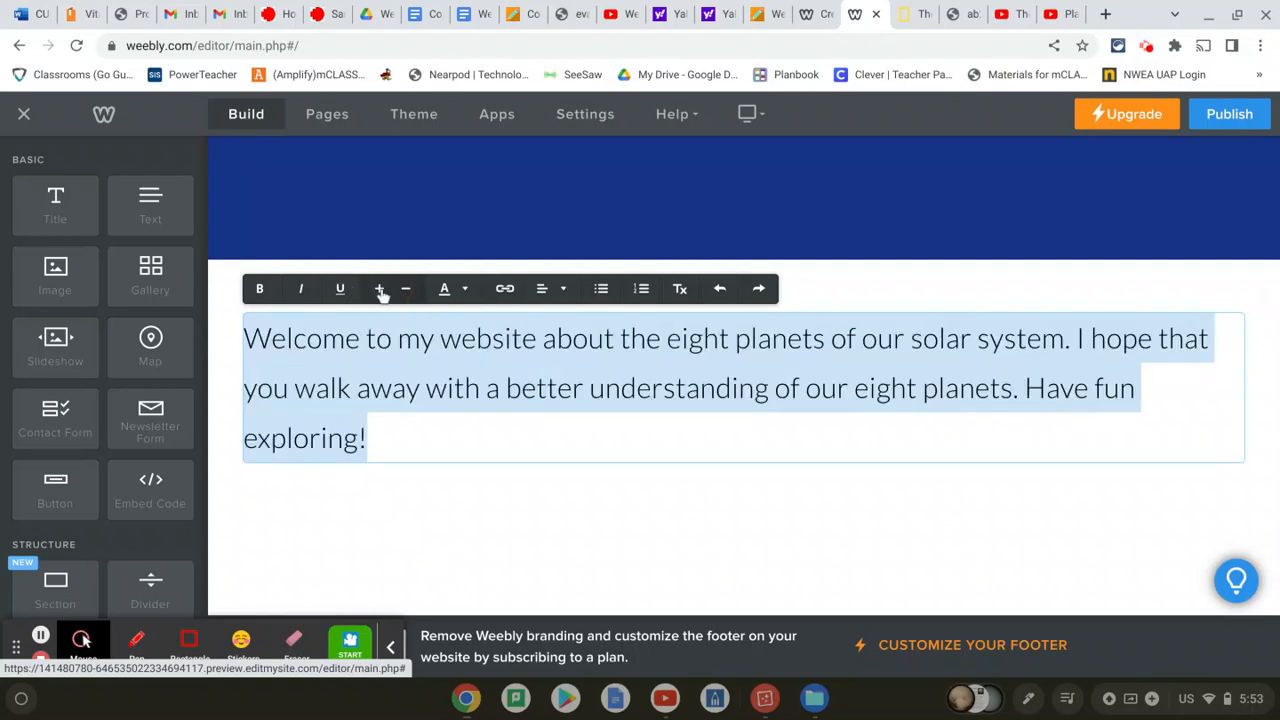
click(450, 289)
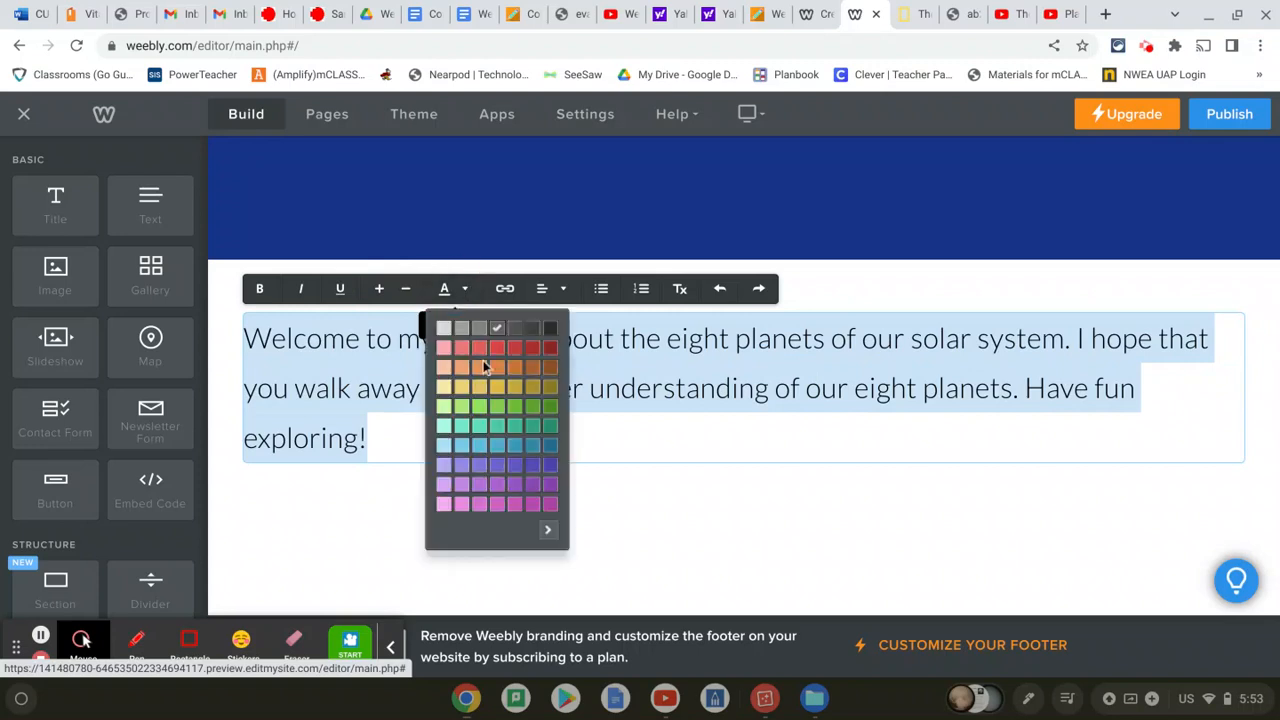
click(517, 507)
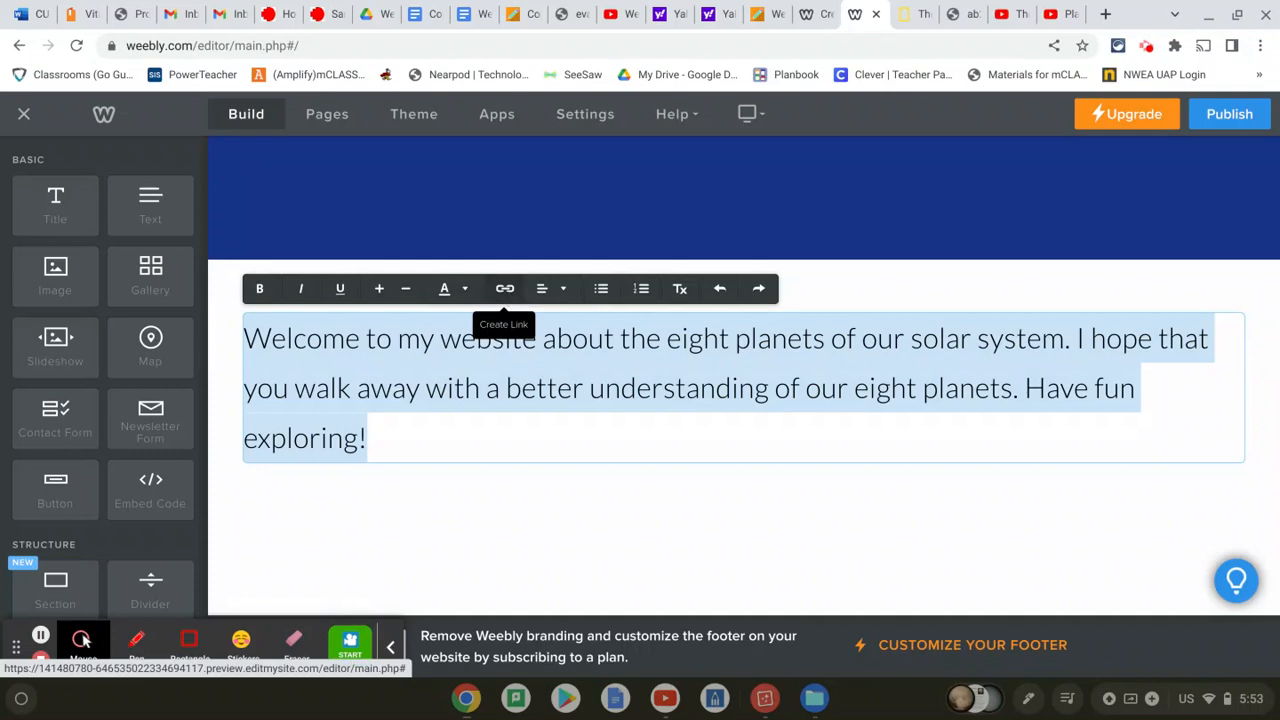
click(556, 288)
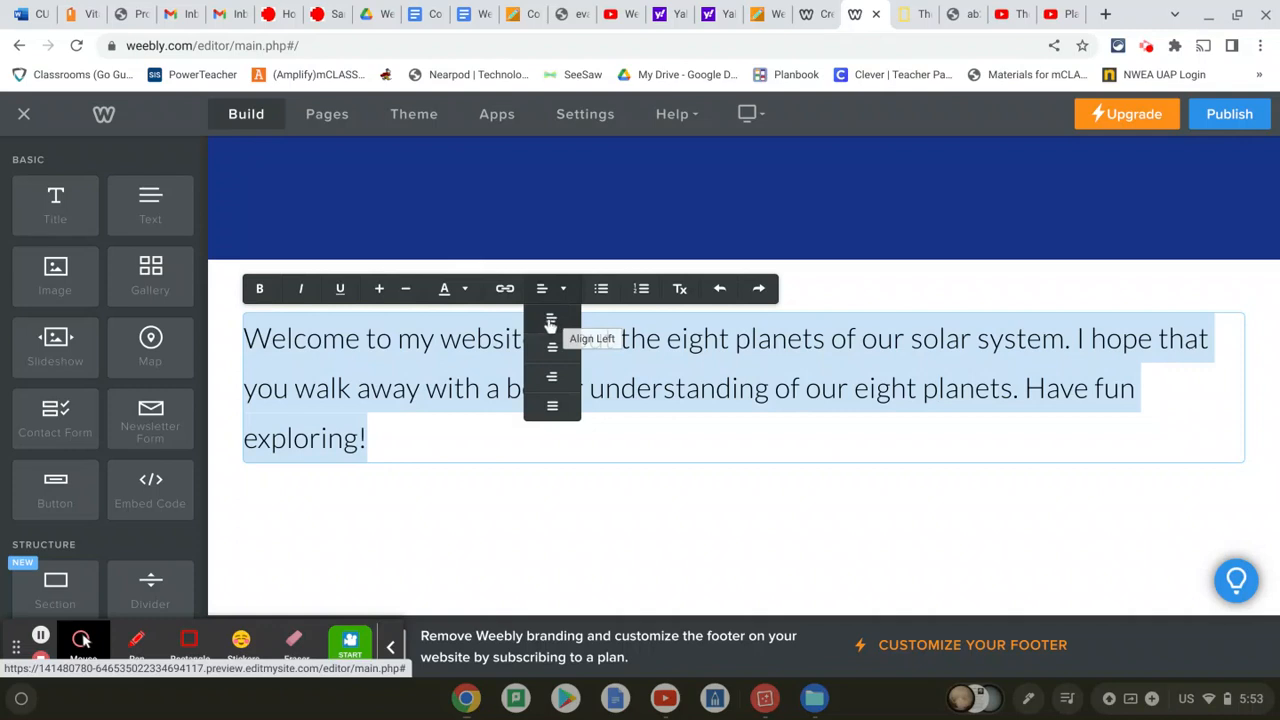
click(555, 408)
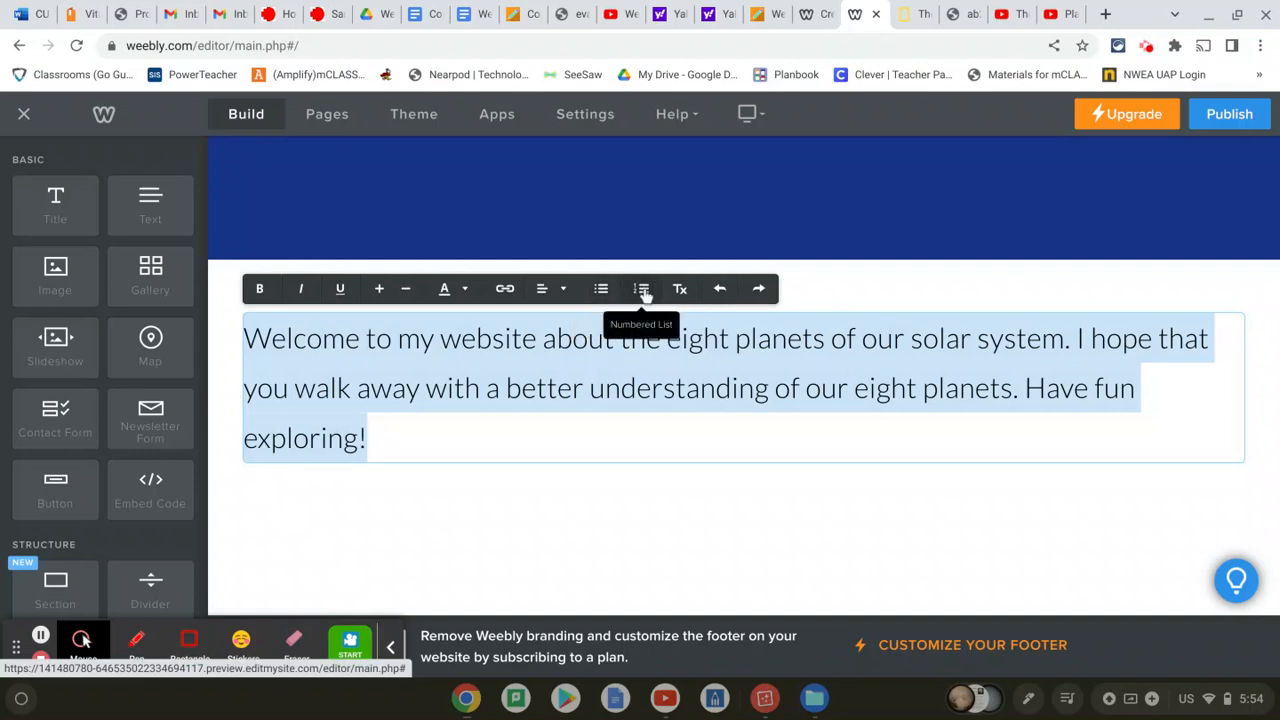
click(547, 513)
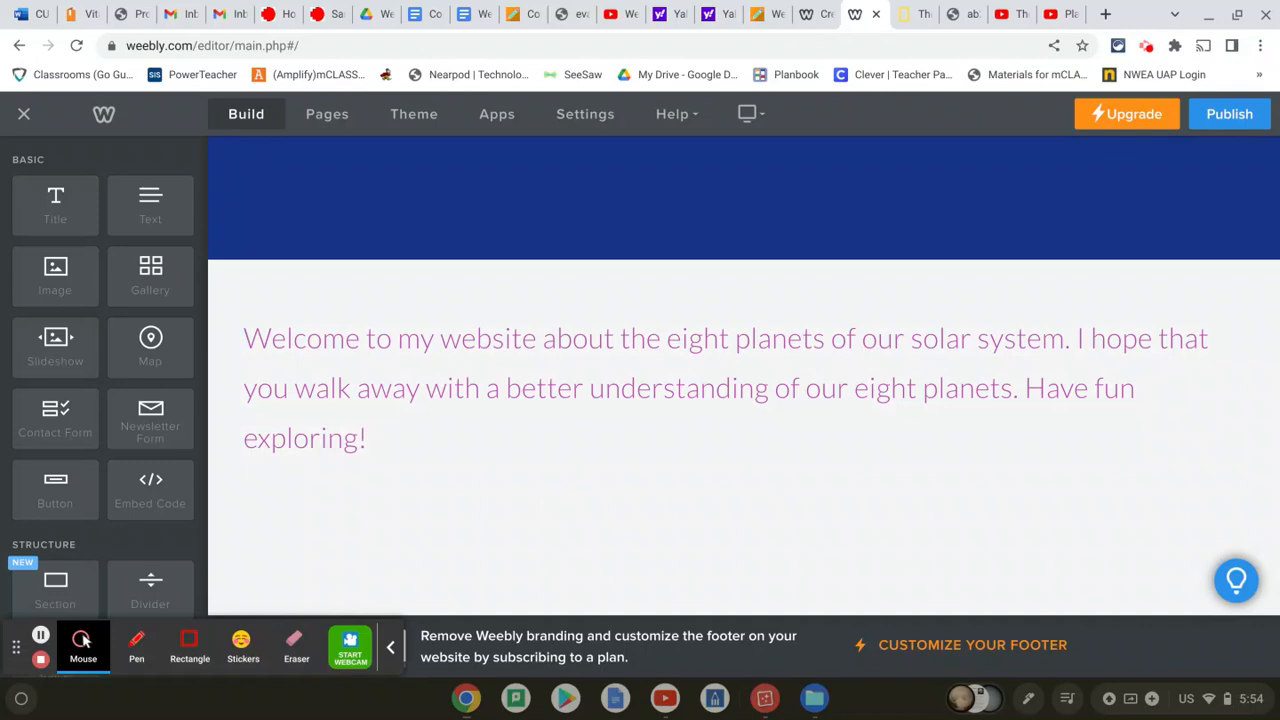
scroll(547, 513, up, 2)
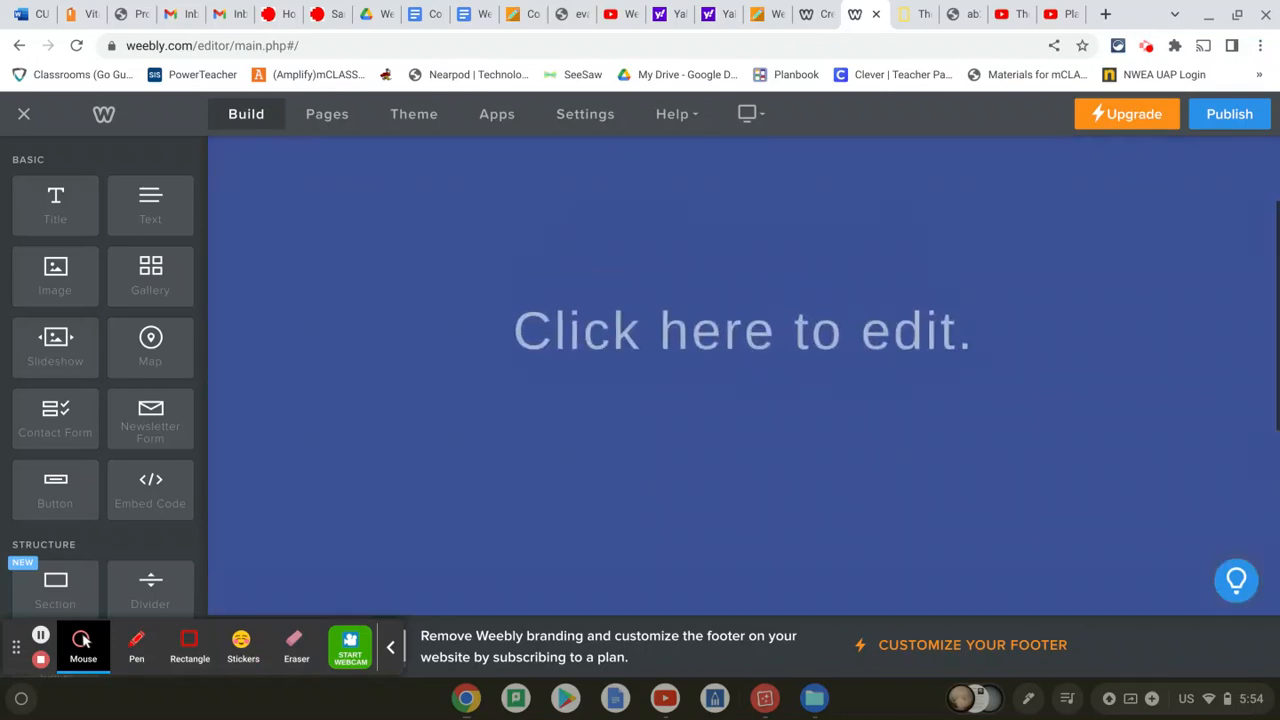
scroll(744, 376, down, 4)
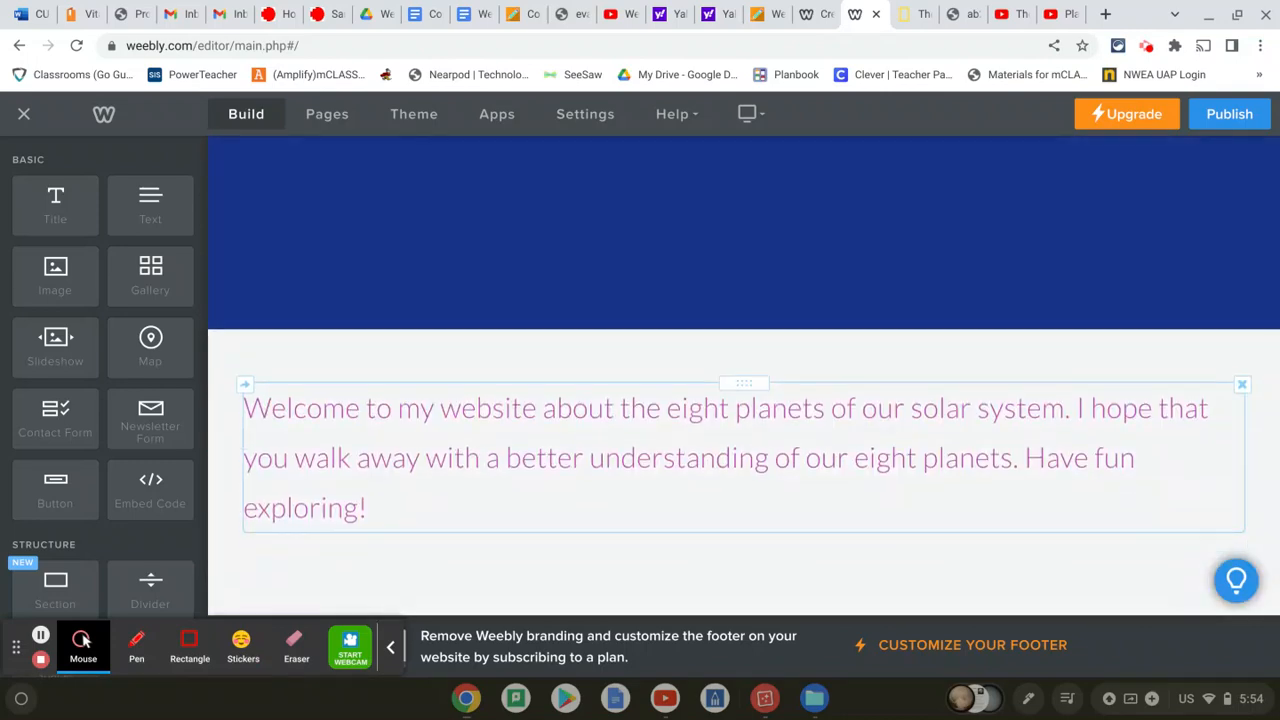
scroll(634, 517, up, 5)
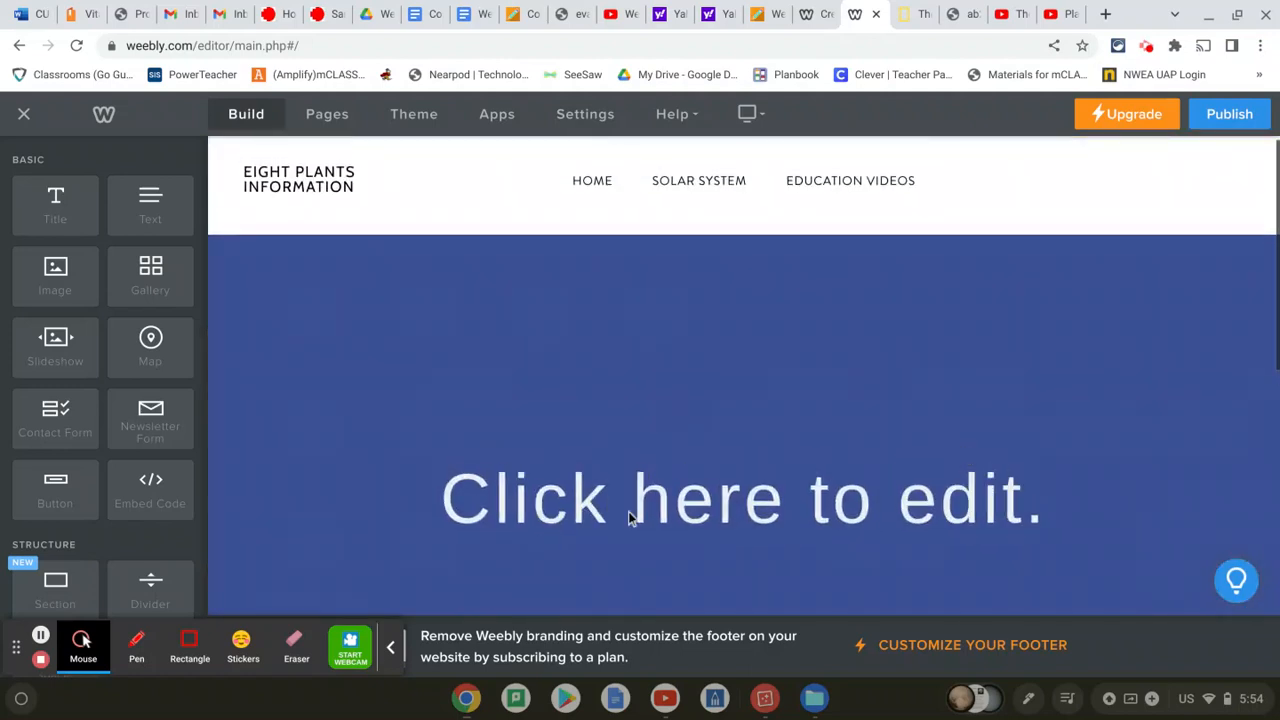
click(41, 635)
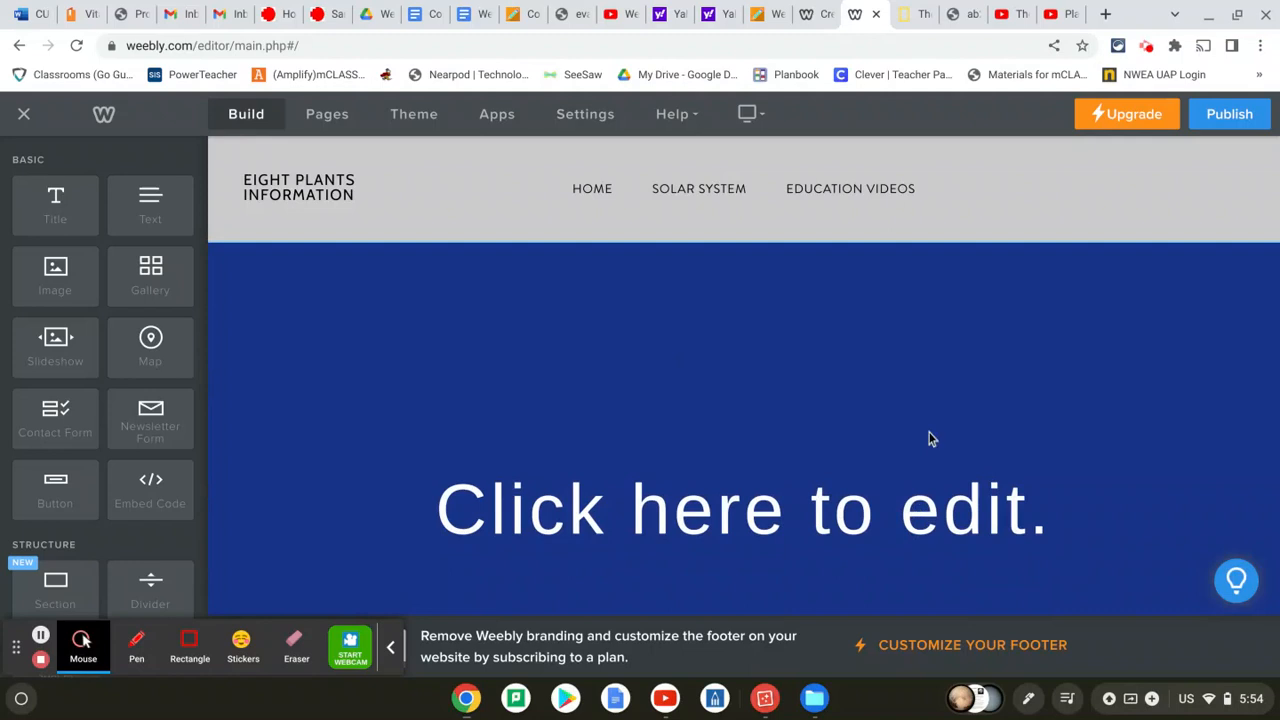
scroll(929, 437, down, 2)
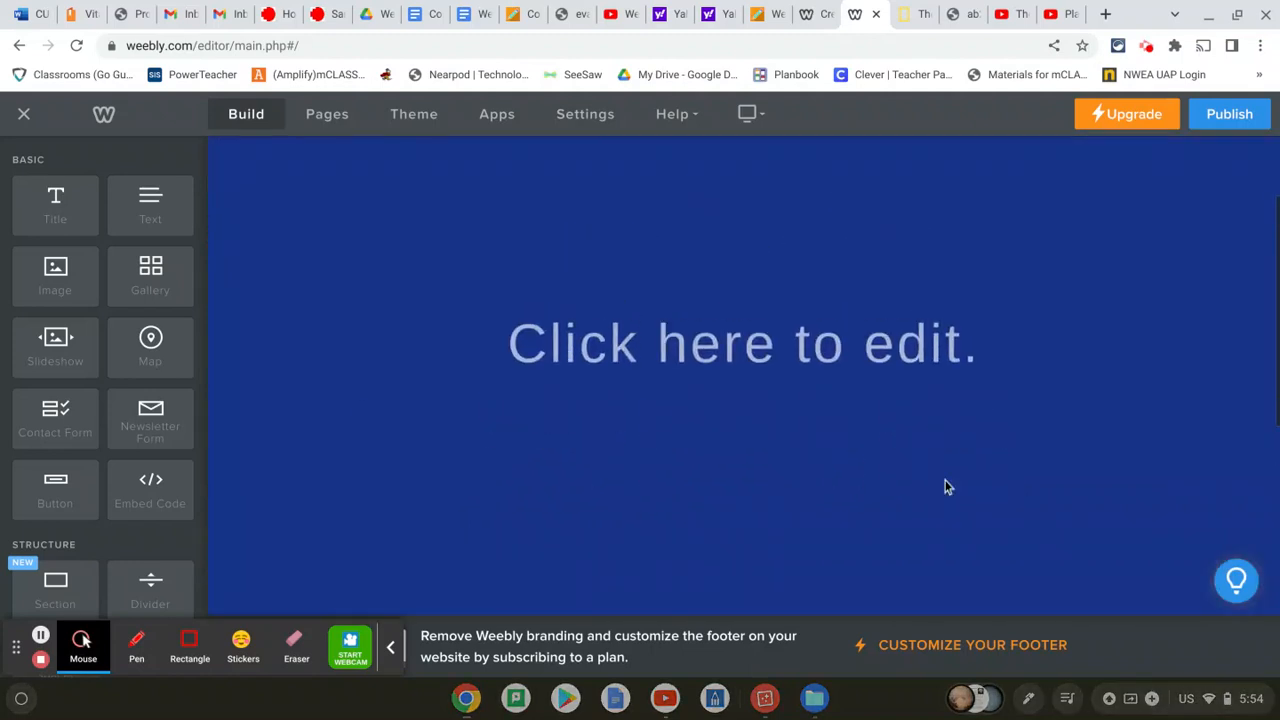
scroll(946, 486, down, 3)
scroll(946, 486, up, 5)
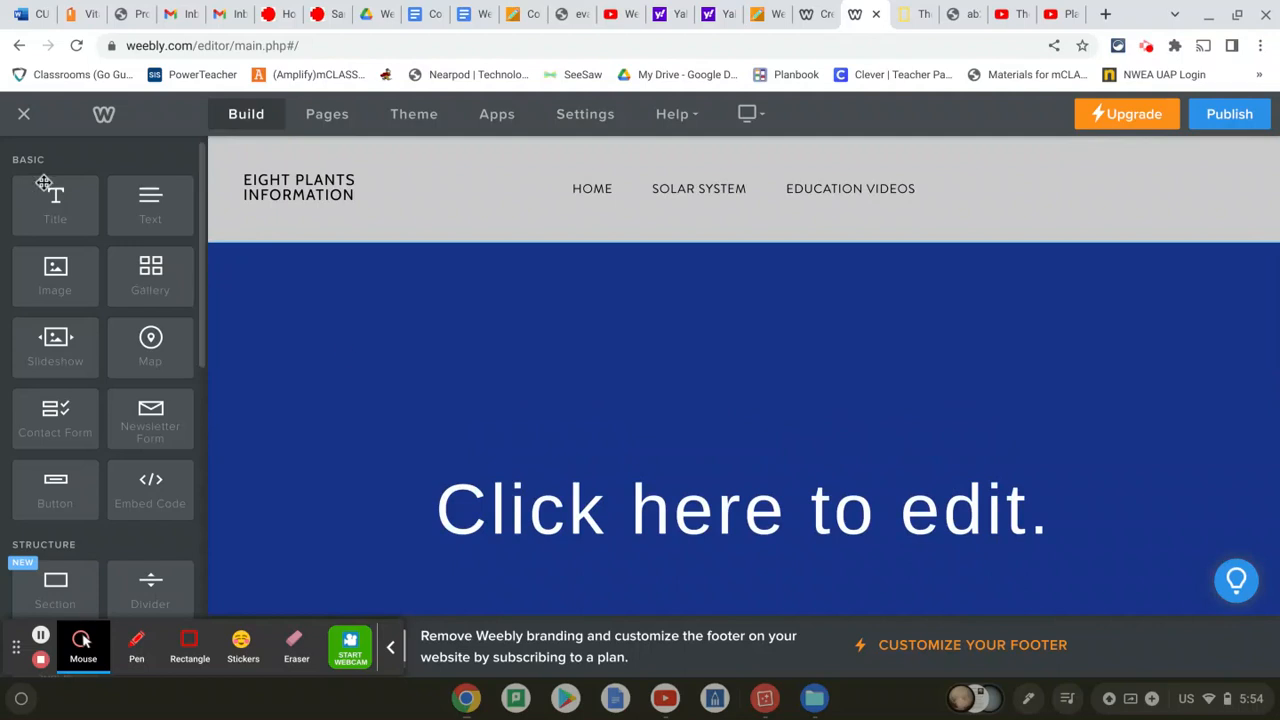
drag(54, 207, 551, 515)
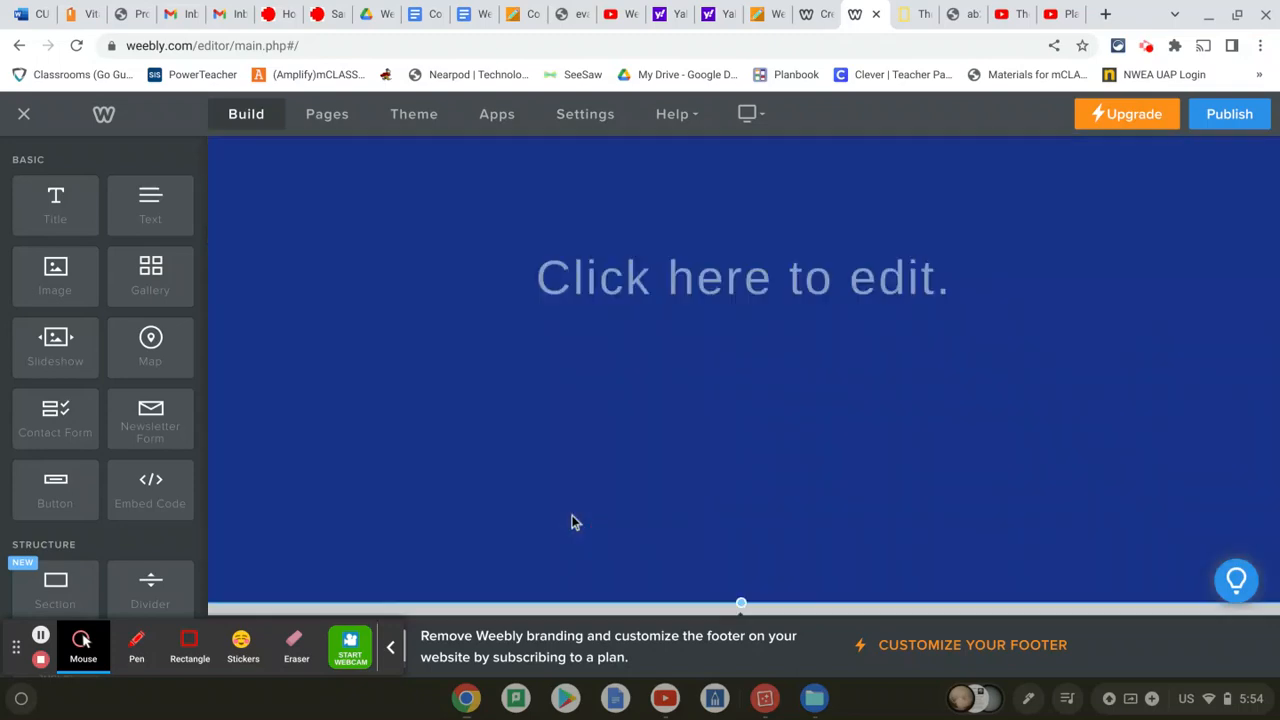
scroll(571, 514, down, 5)
scroll(635, 291, up, 2)
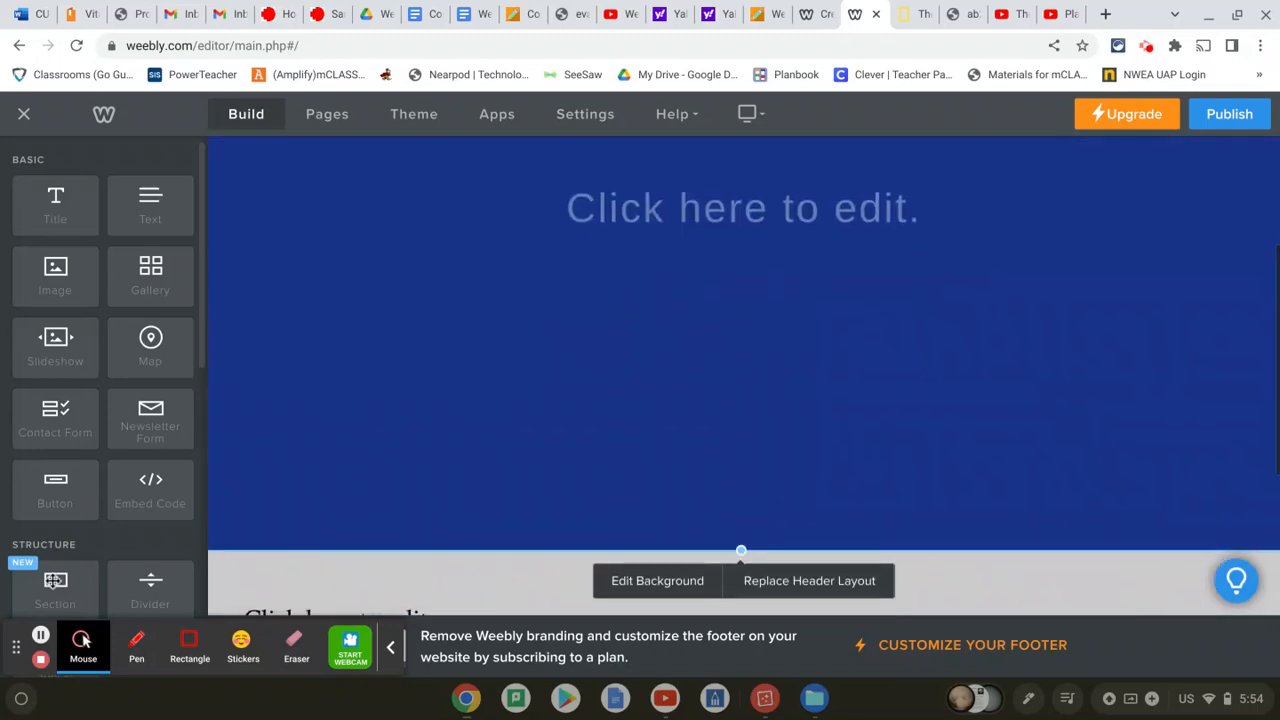
Replace the placeholder heading above the welcome text with 'Our amazing solar system!'
click(41, 637)
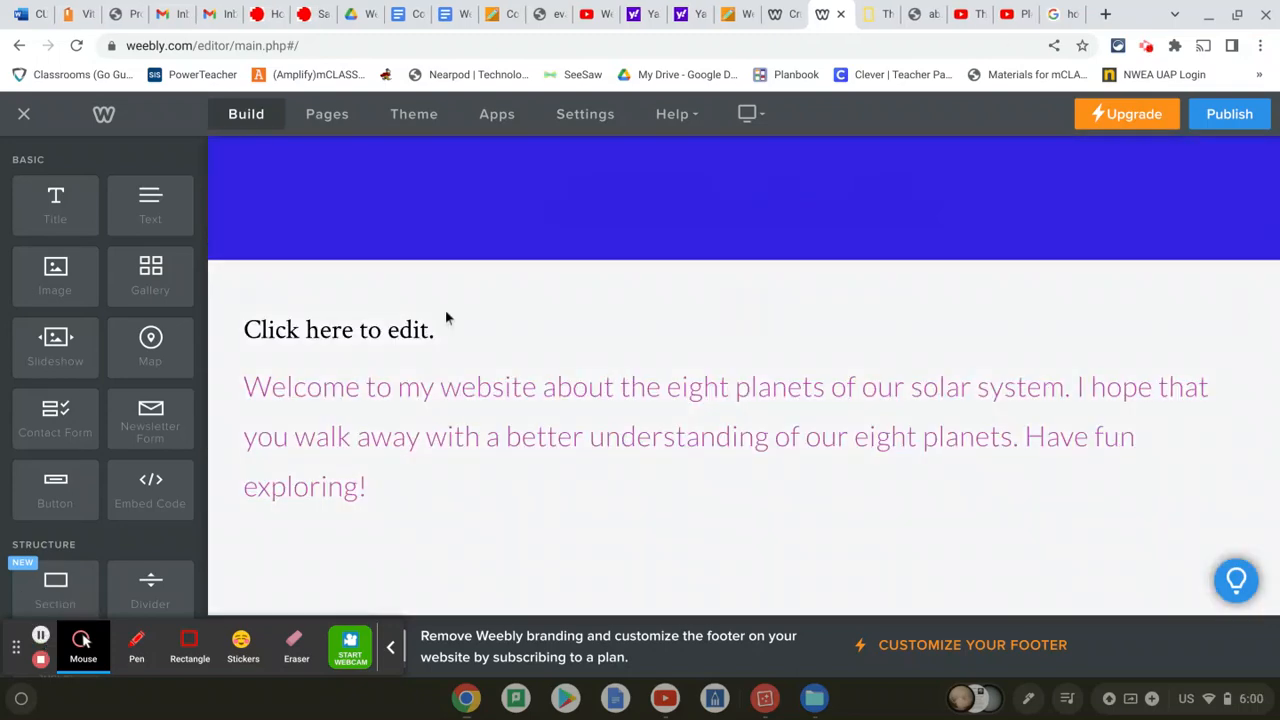
scroll(541, 285, up, 3)
scroll(541, 285, down, 1)
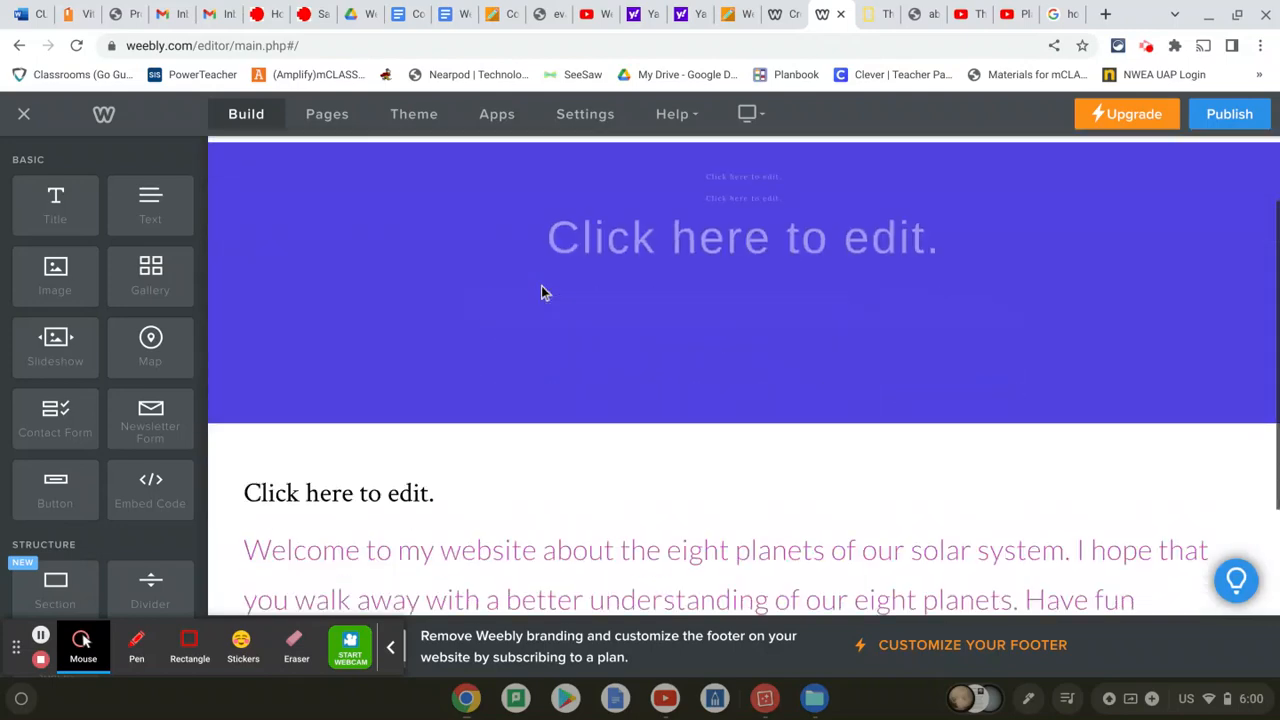
scroll(541, 285, up, 1)
scroll(541, 285, down, 1)
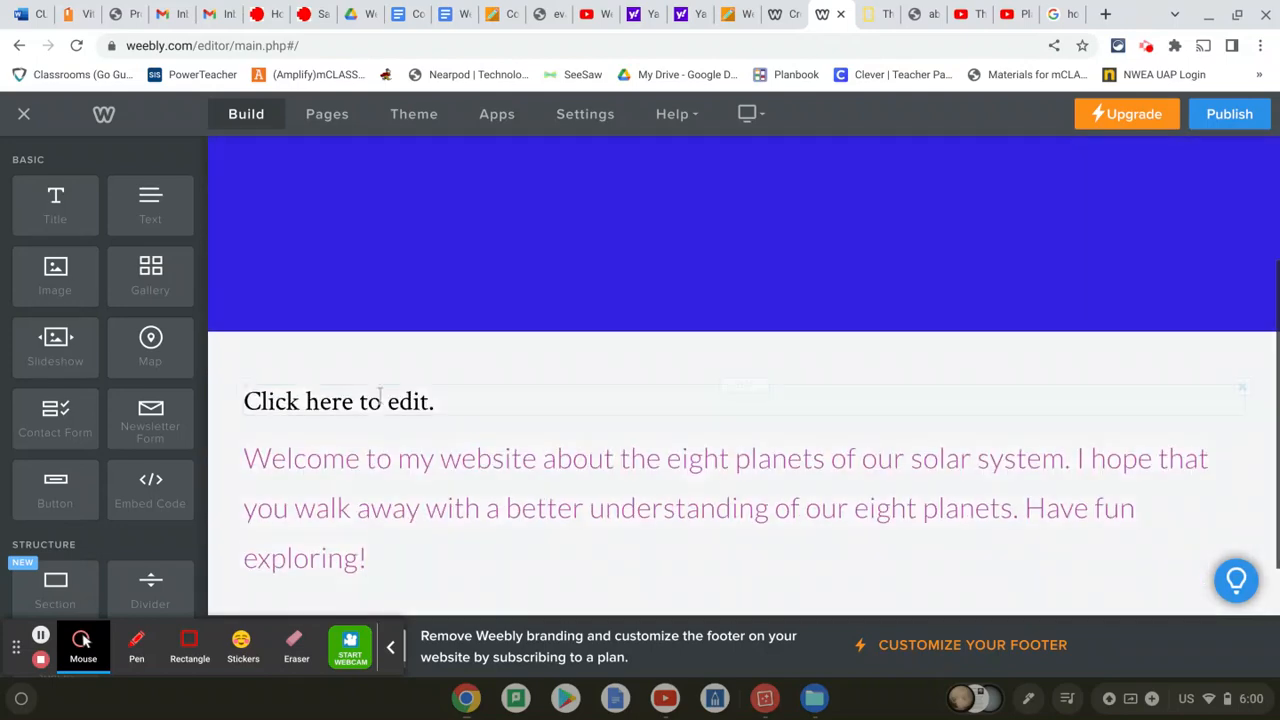
click(374, 400)
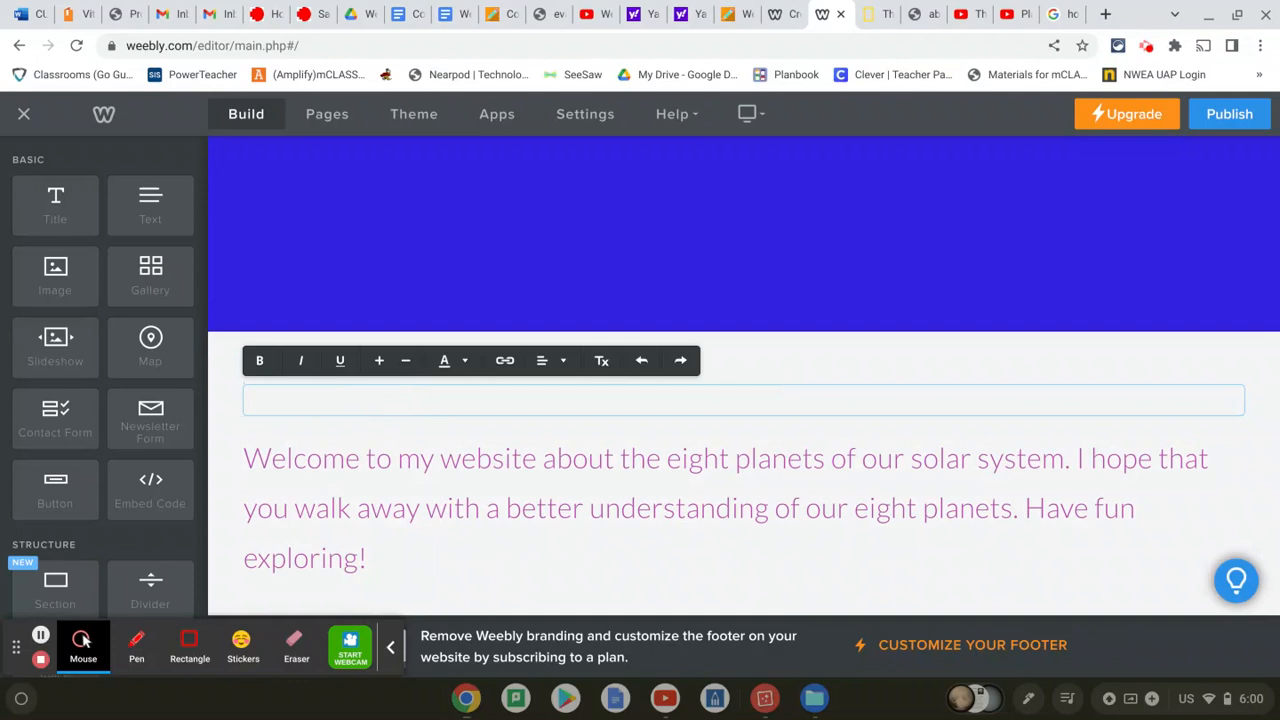
text(OUr)
key(BackSpace)
key(BackSpace)
text(ura)
key(BackSpace)
text(amazing solar)
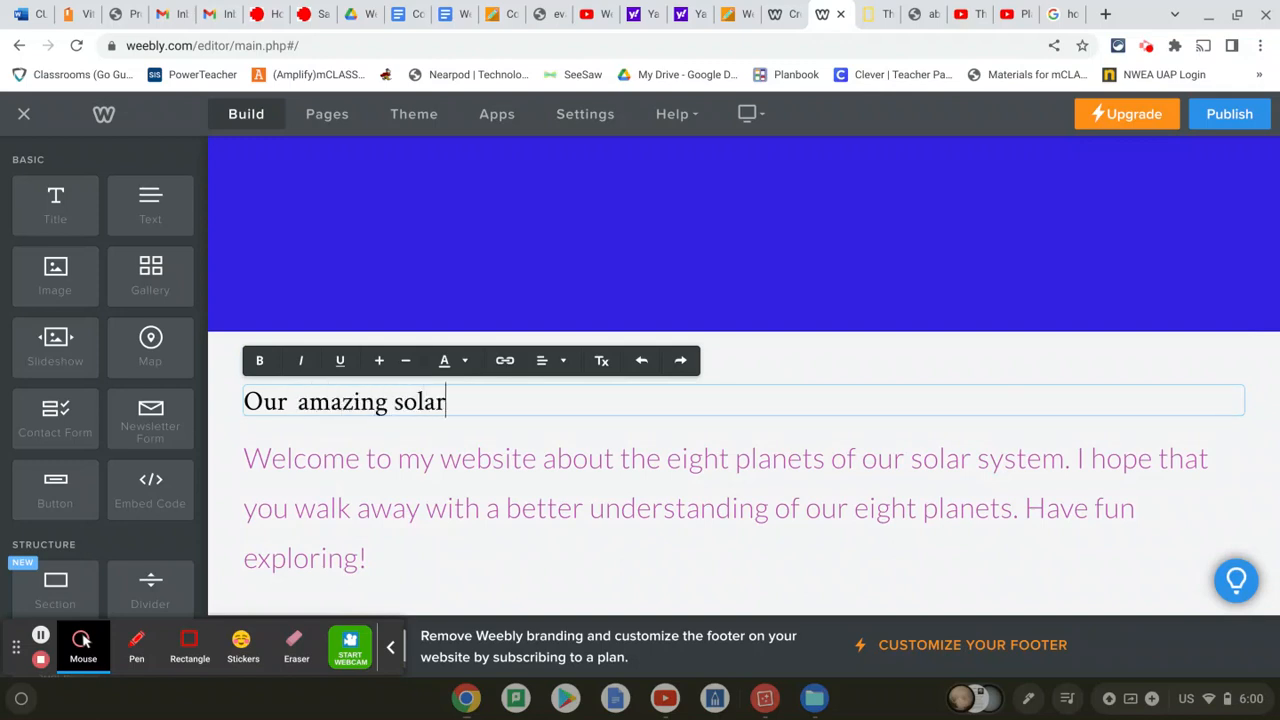
text( system!)
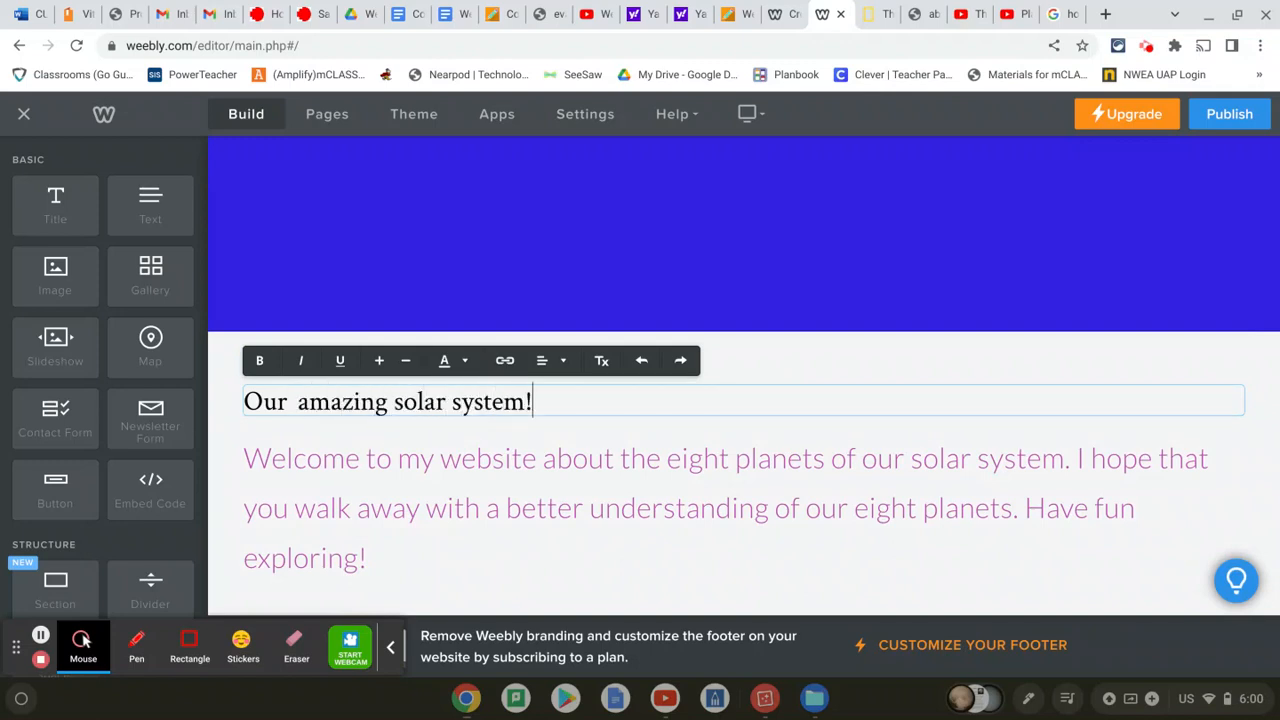
Increase the heading's font size one step
drag(572, 397, 200, 394)
click(380, 364)
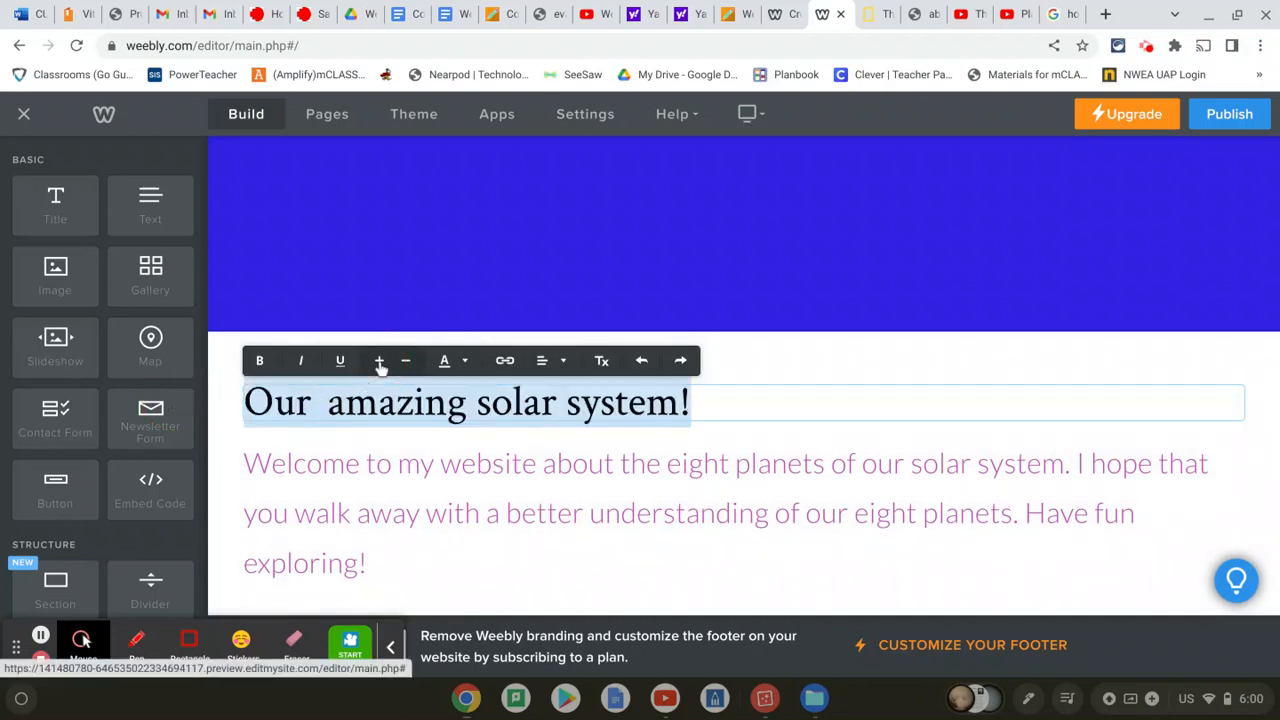
click(831, 368)
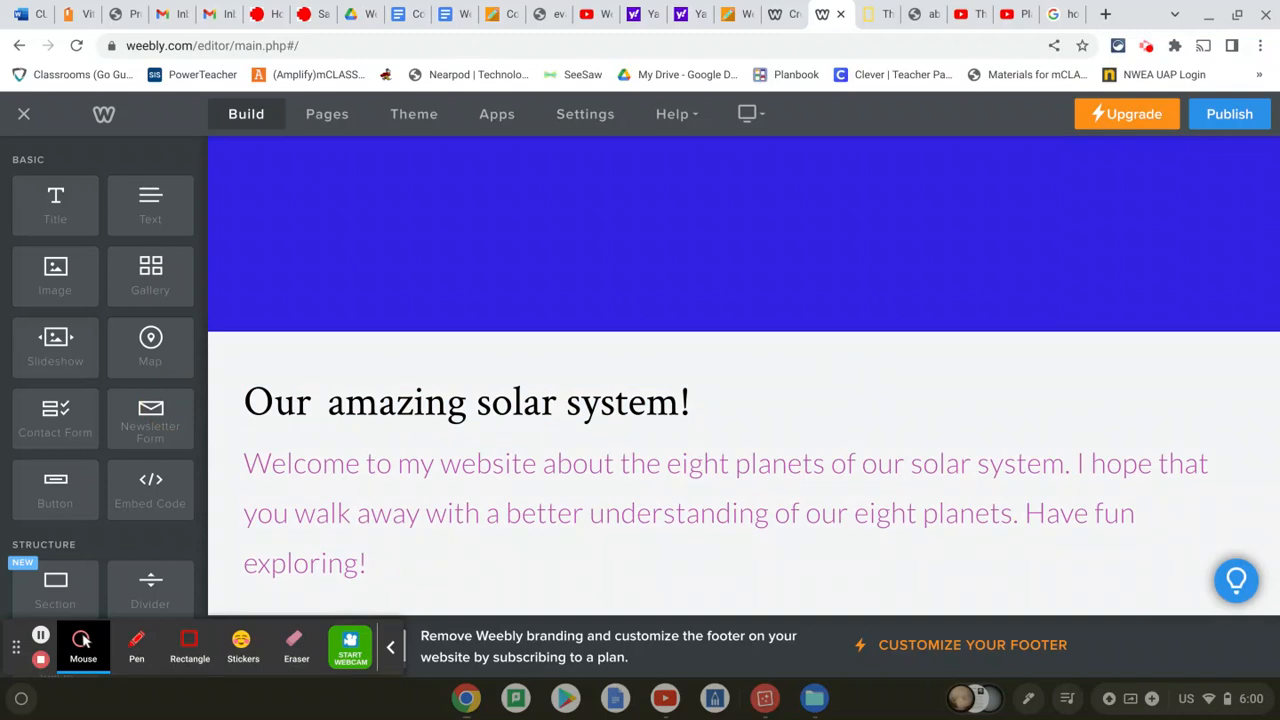
scroll(747, 362, up, 2)
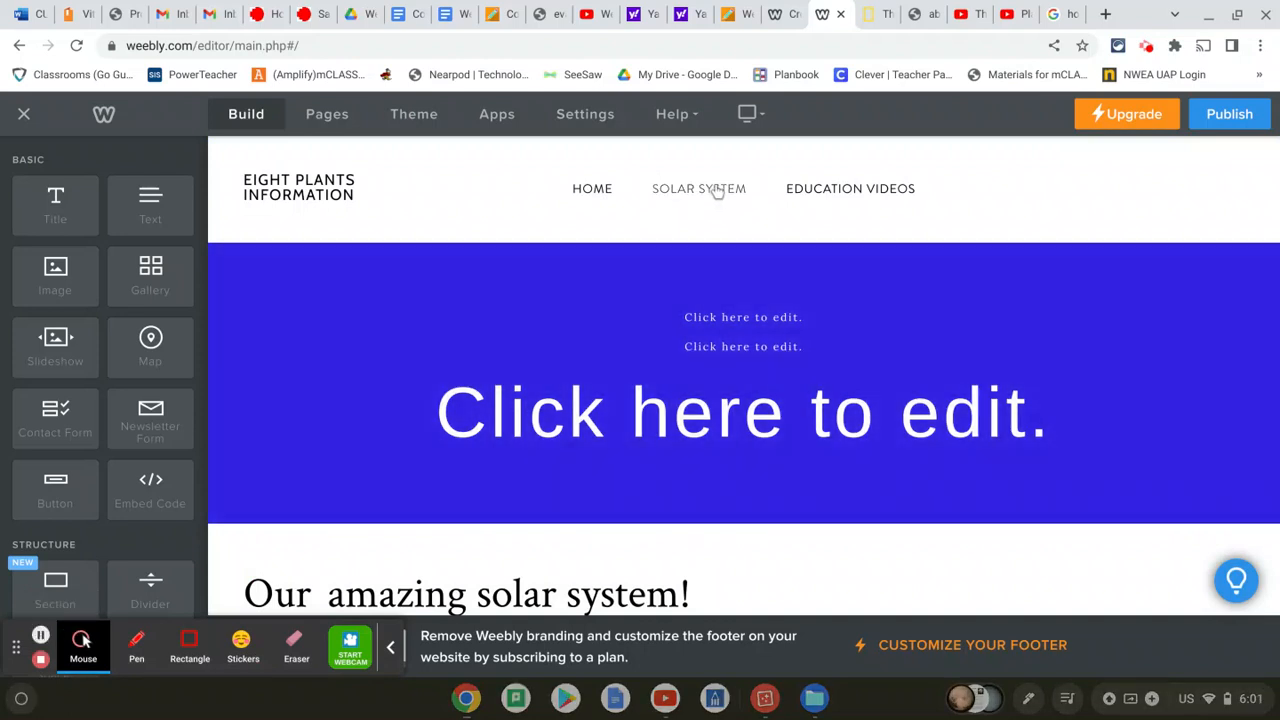
On the Solar System page, delete the photo gallery, text block and Portfolio title
click(717, 192)
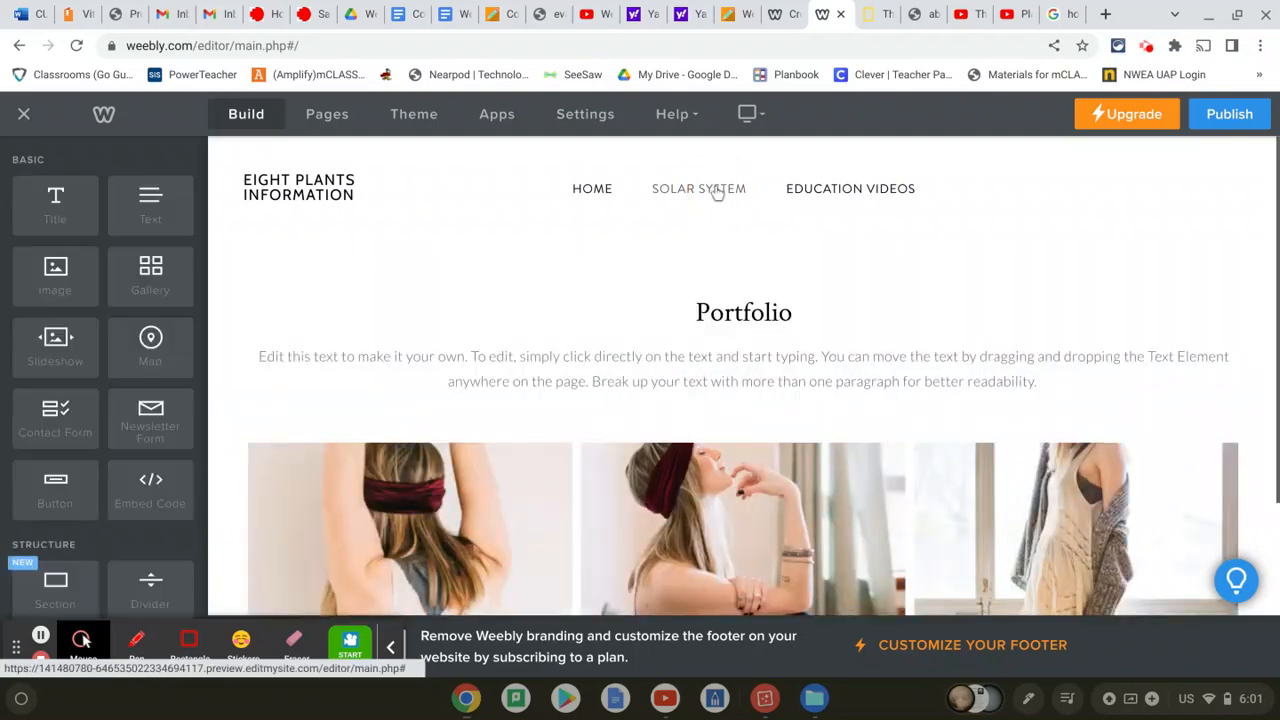
scroll(617, 292, down, 1)
scroll(619, 296, down, 1)
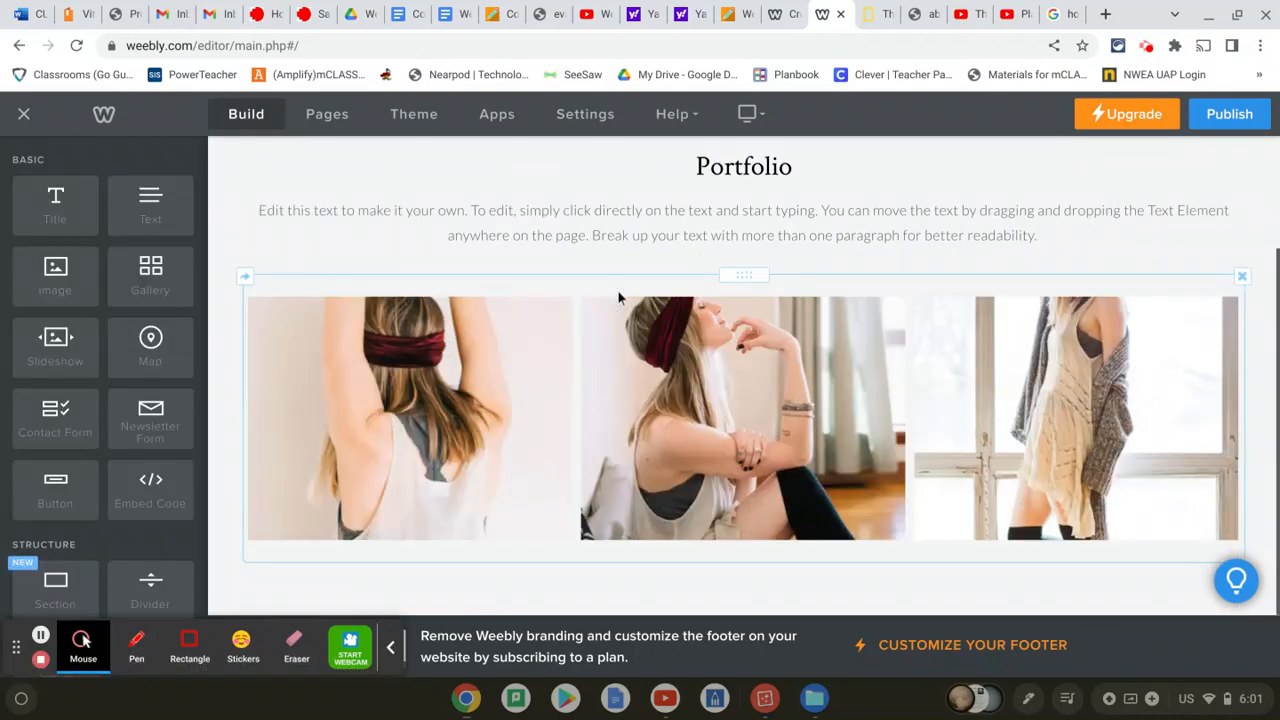
click(1242, 279)
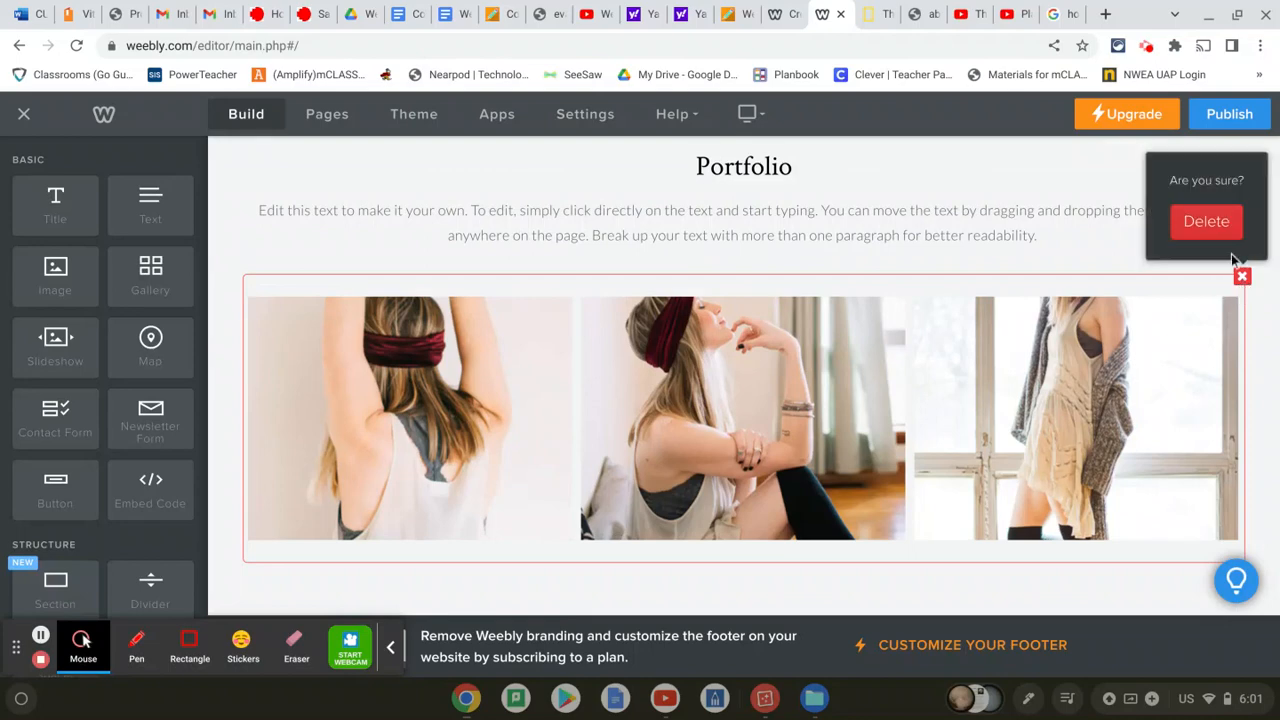
click(1208, 229)
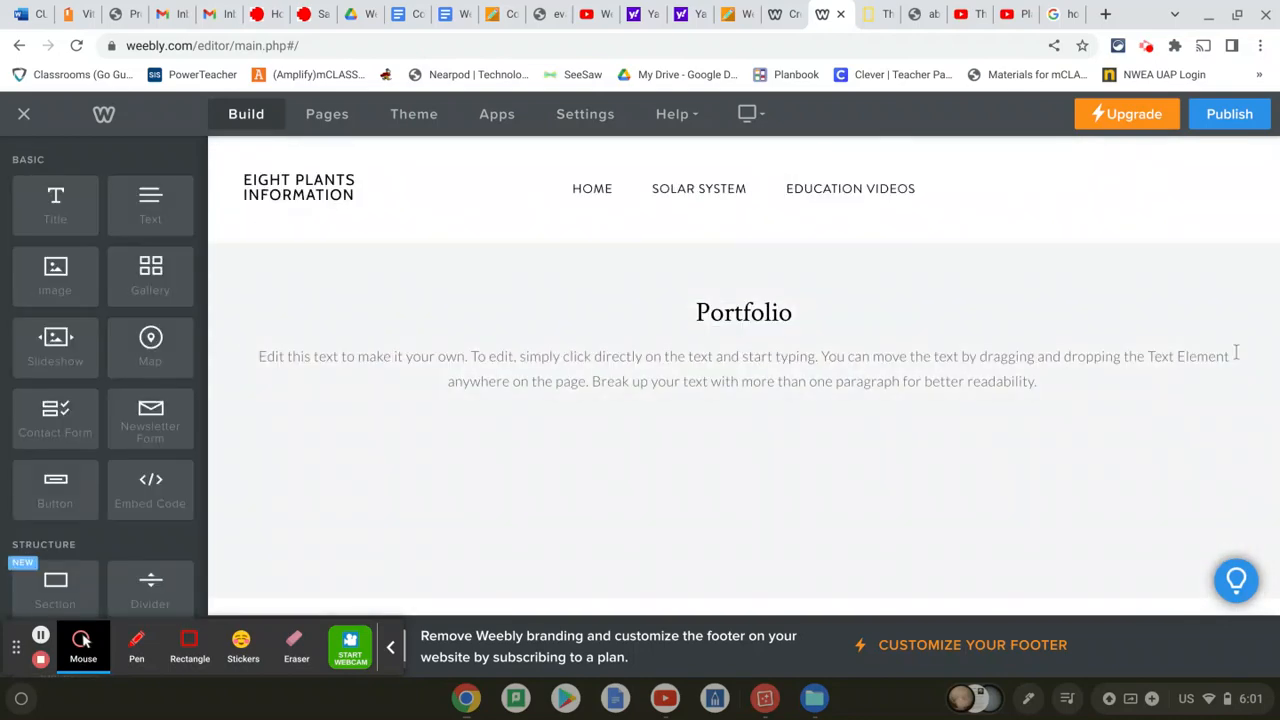
click(1242, 346)
click(1209, 292)
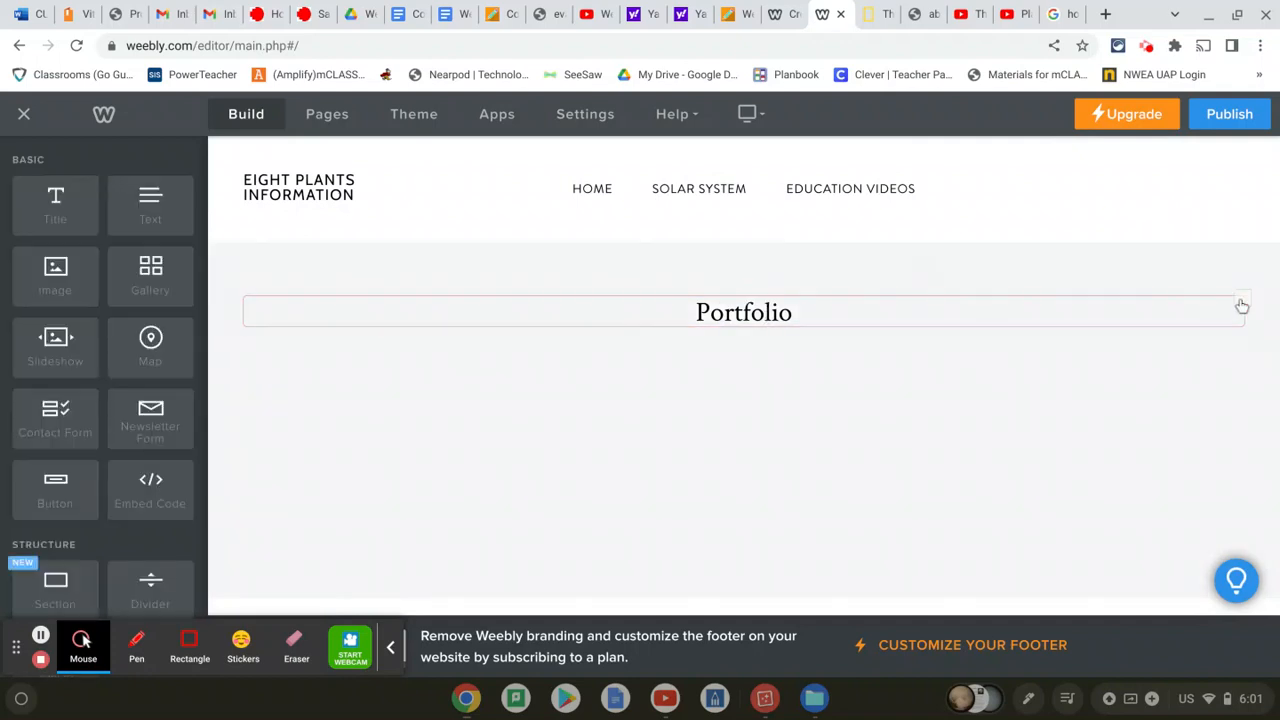
click(1242, 298)
click(1206, 244)
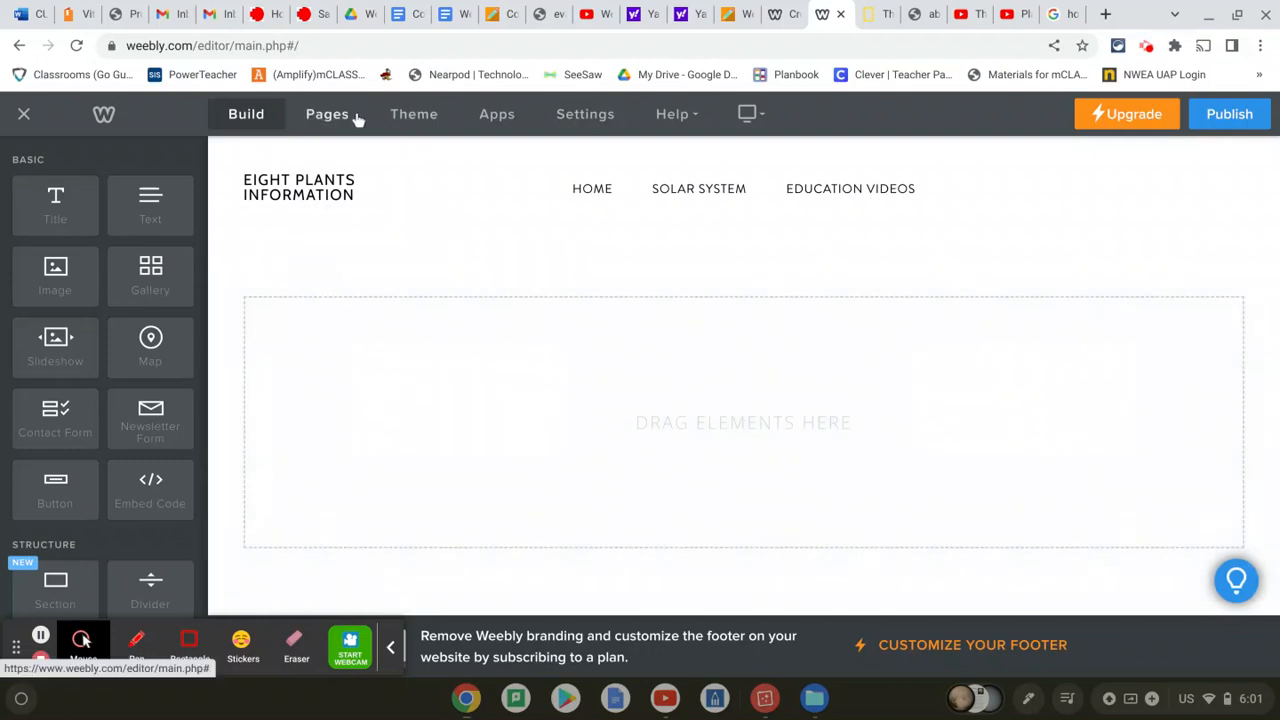
Add a standard page named 'Eight planets' to the site
click(330, 114)
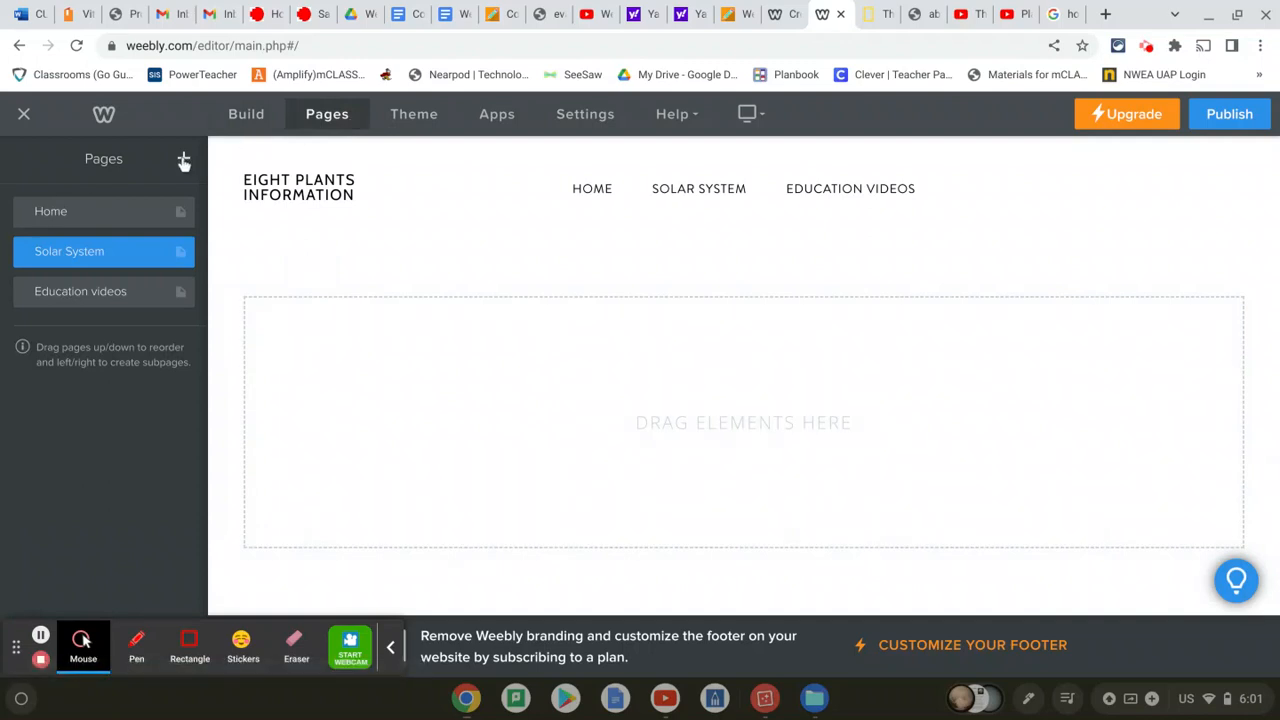
click(184, 162)
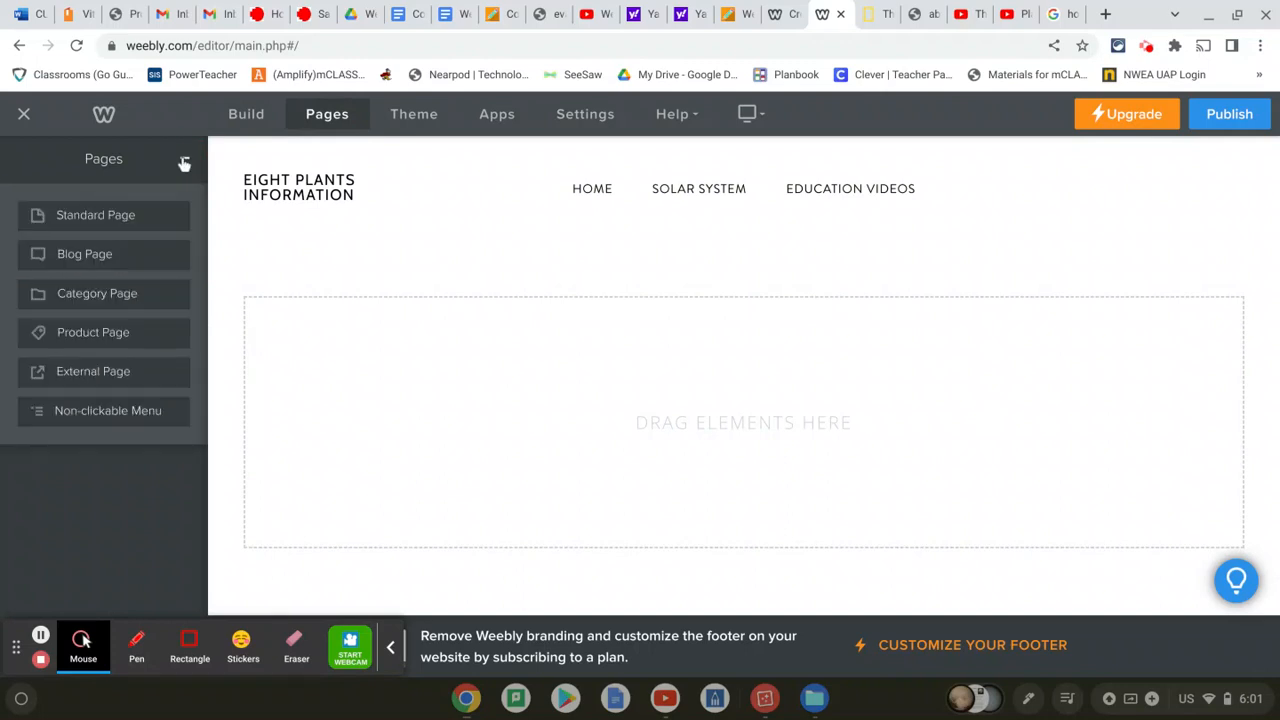
click(118, 216)
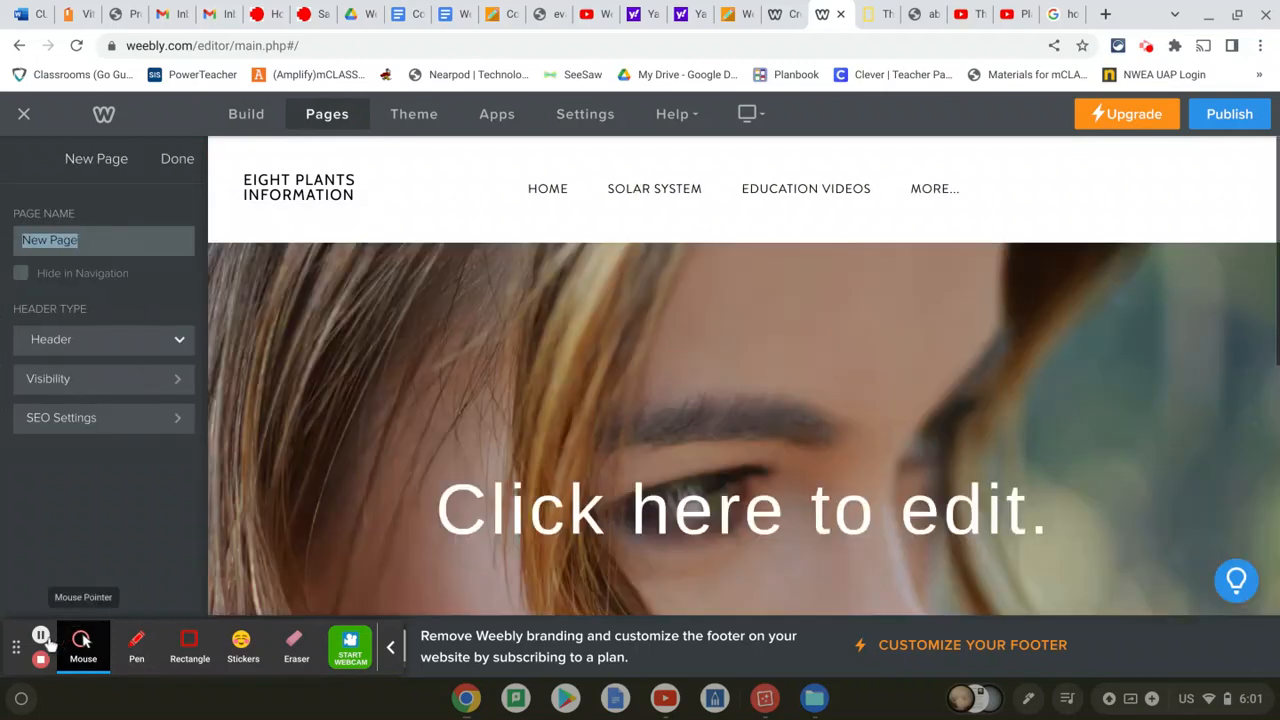
click(40, 634)
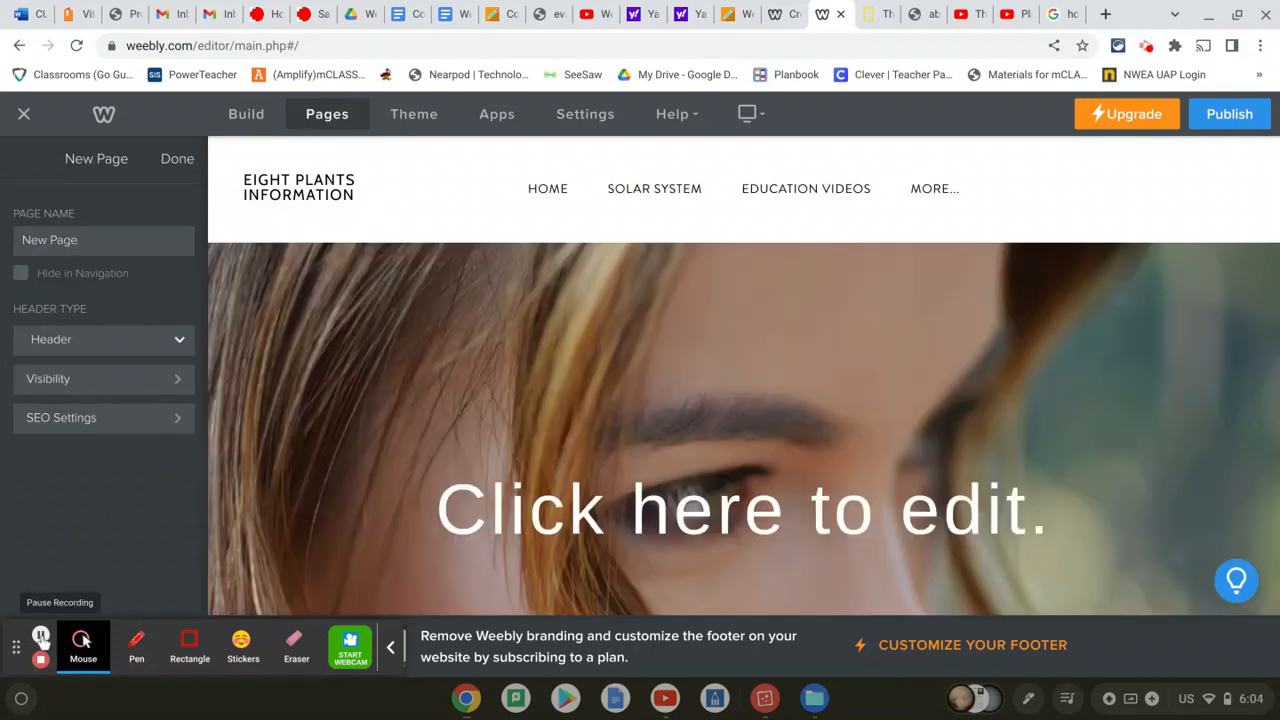
click(96, 240)
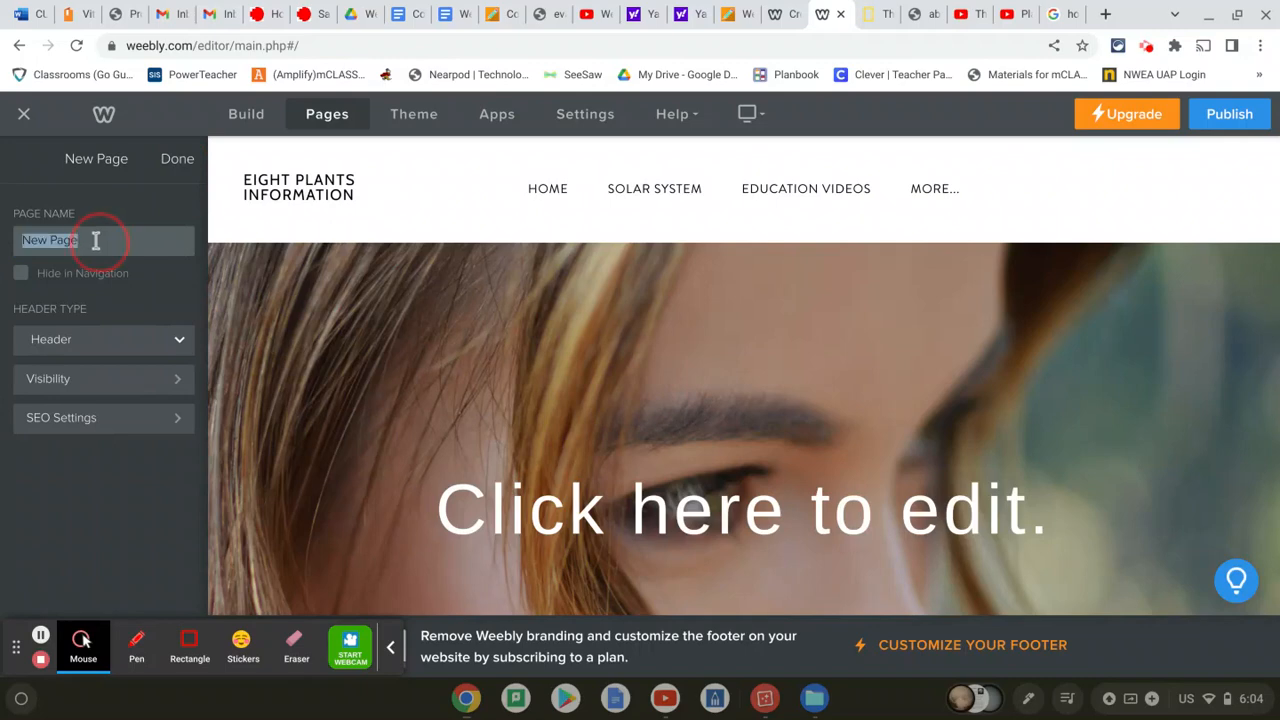
text(Eight planets)
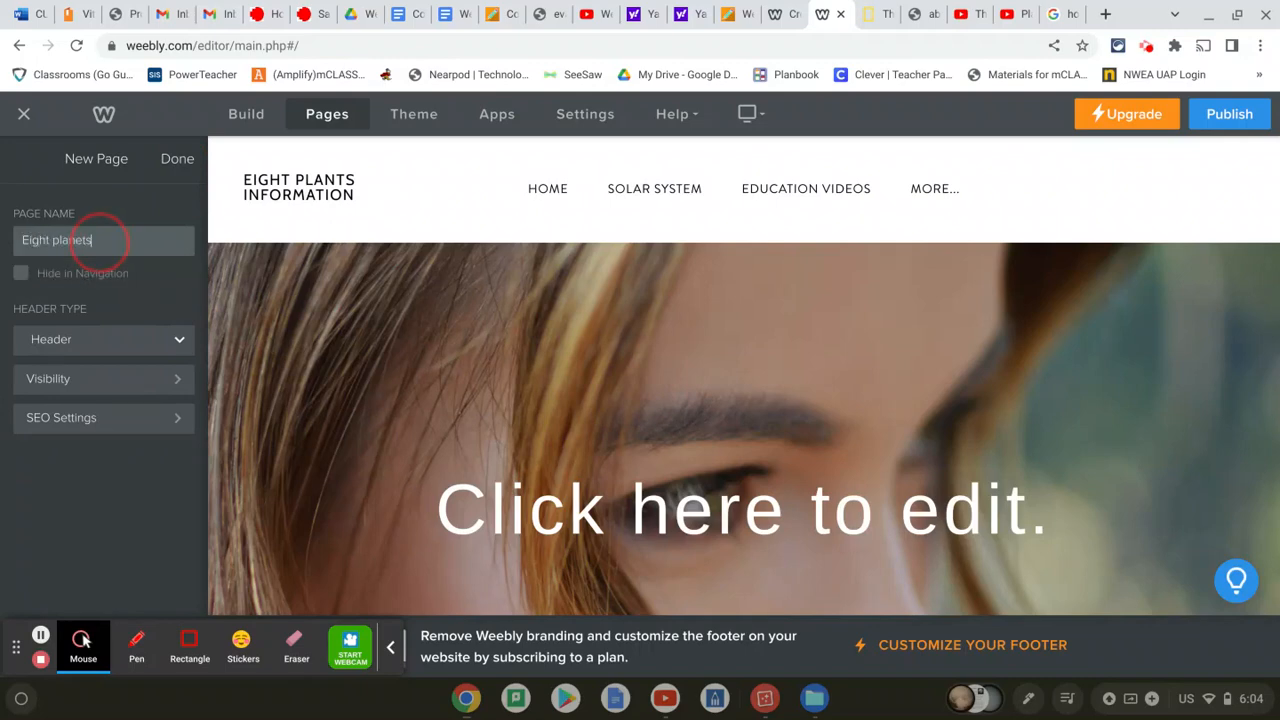
click(172, 160)
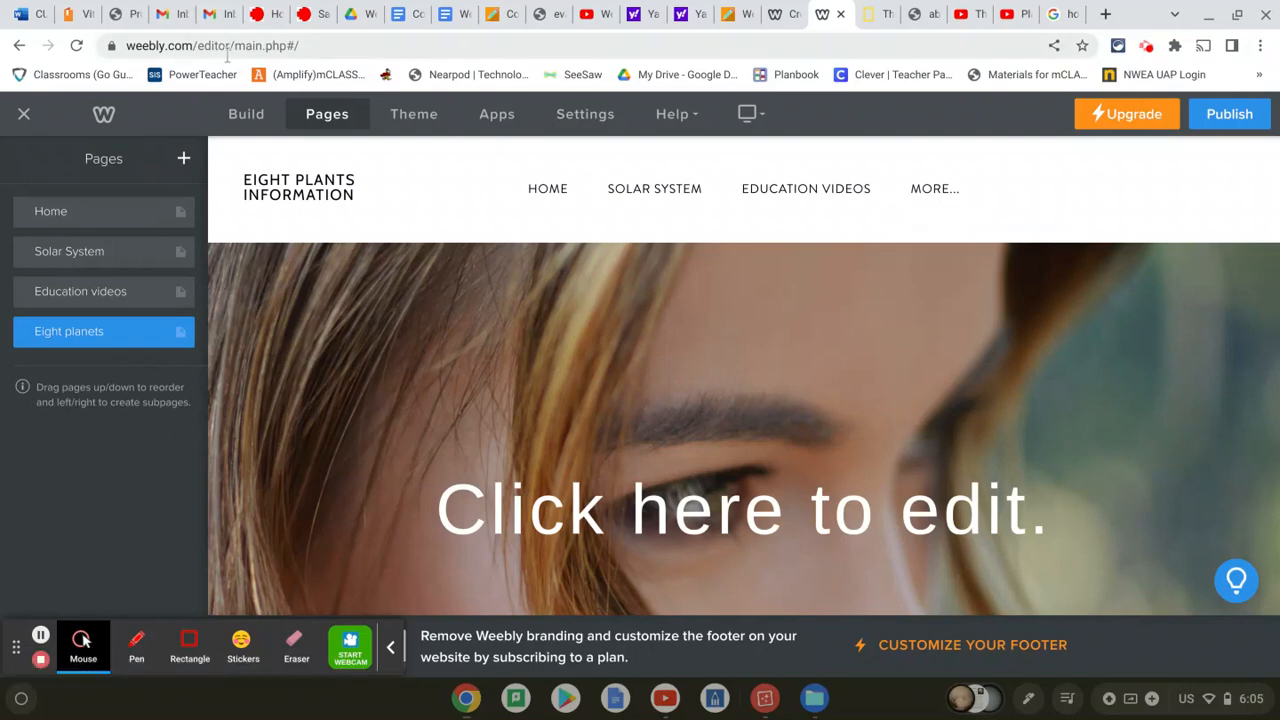
Add another standard page named 'Pluto-Non planet'
click(185, 159)
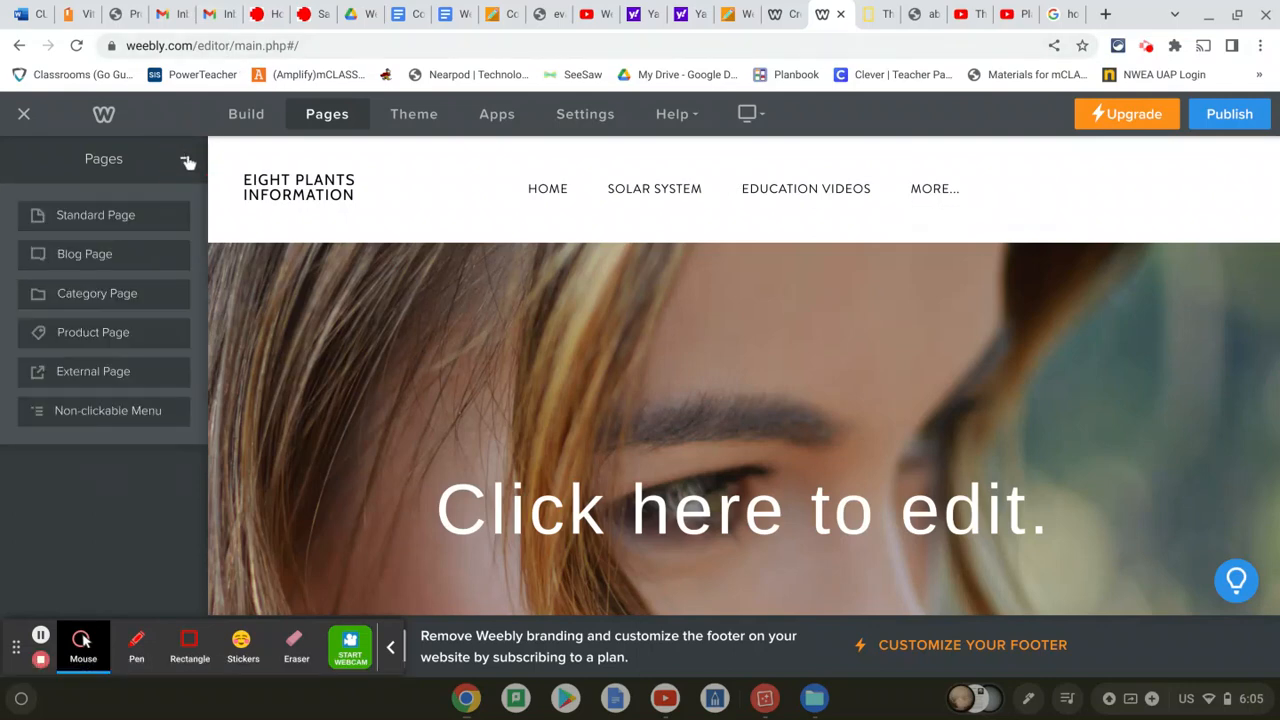
click(125, 217)
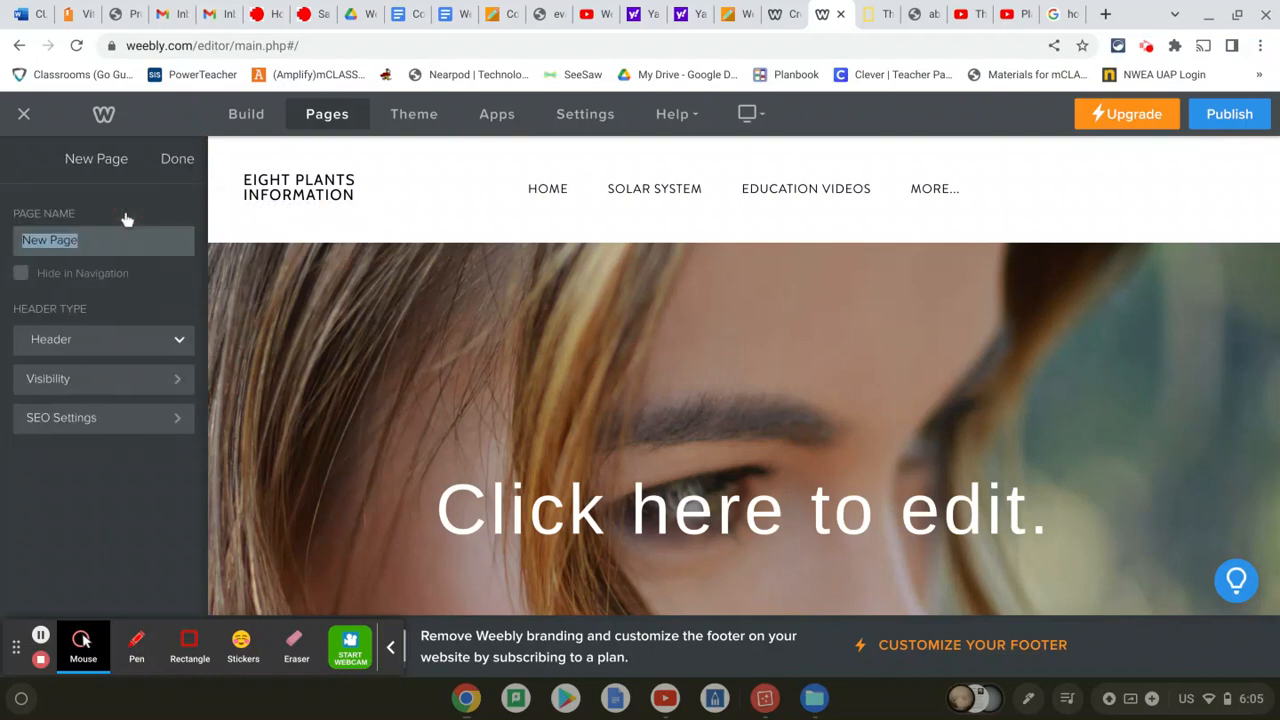
text(Pluto-Non planet)
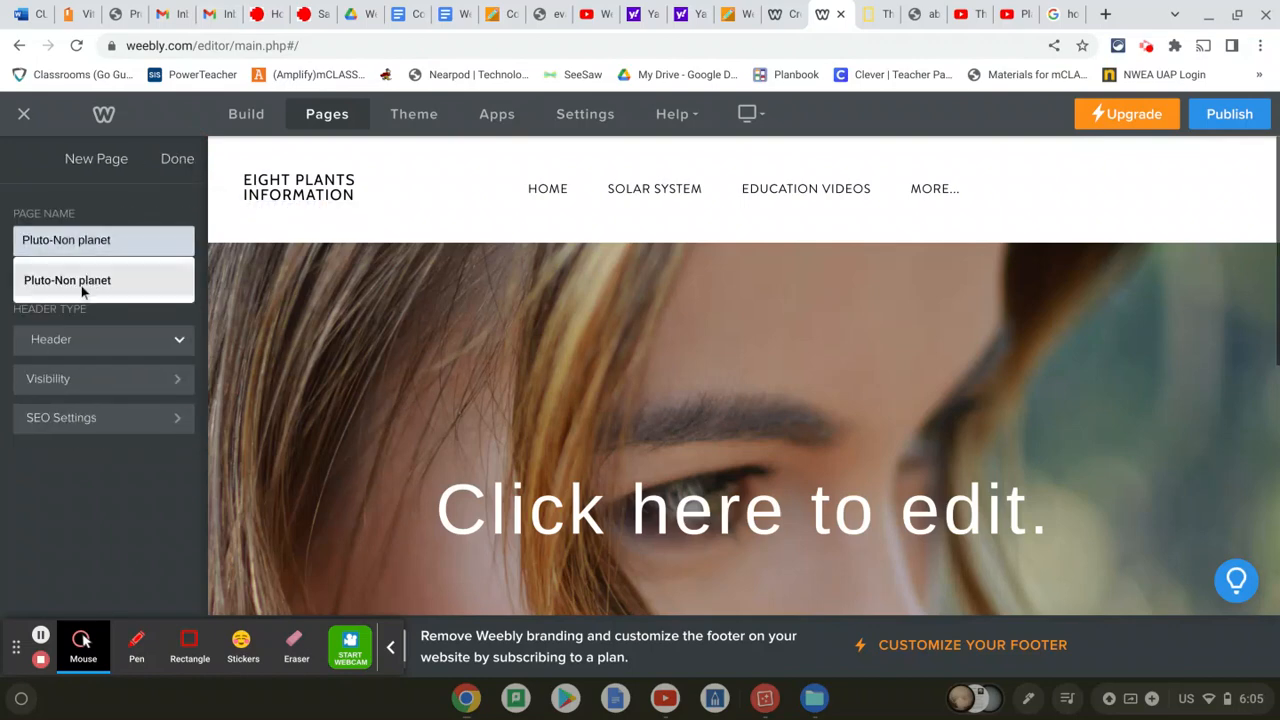
click(80, 284)
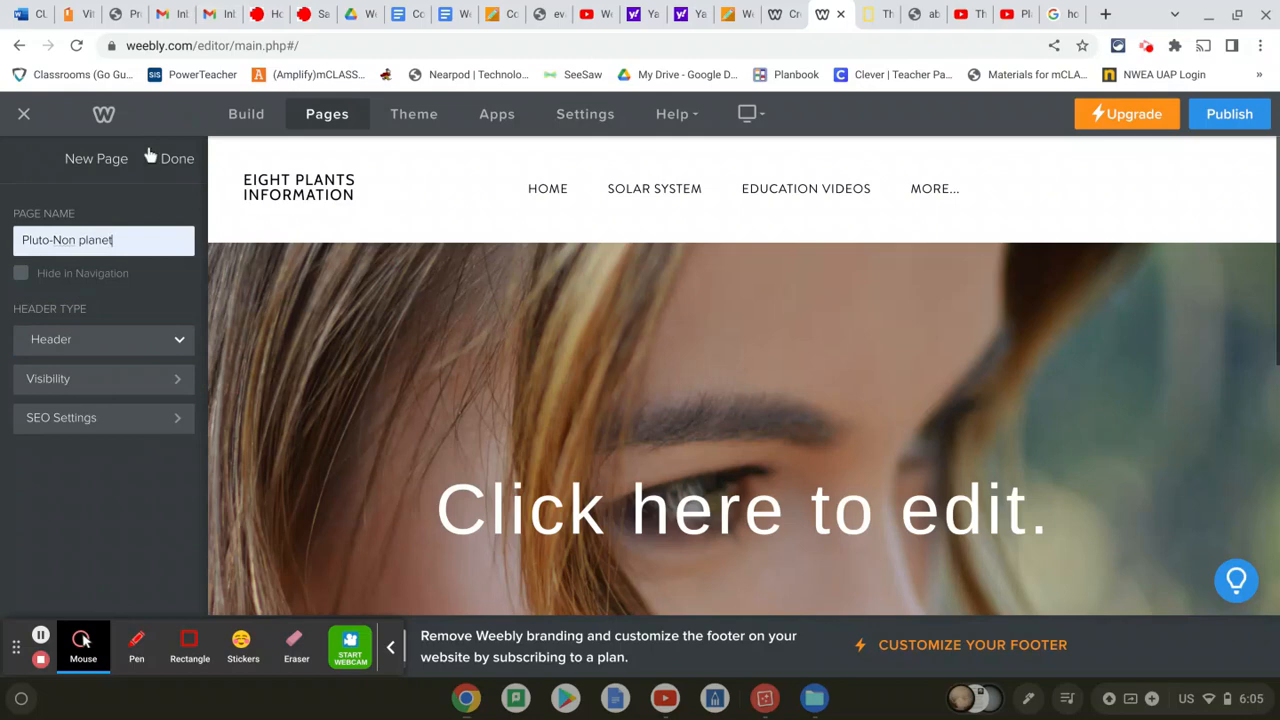
click(183, 160)
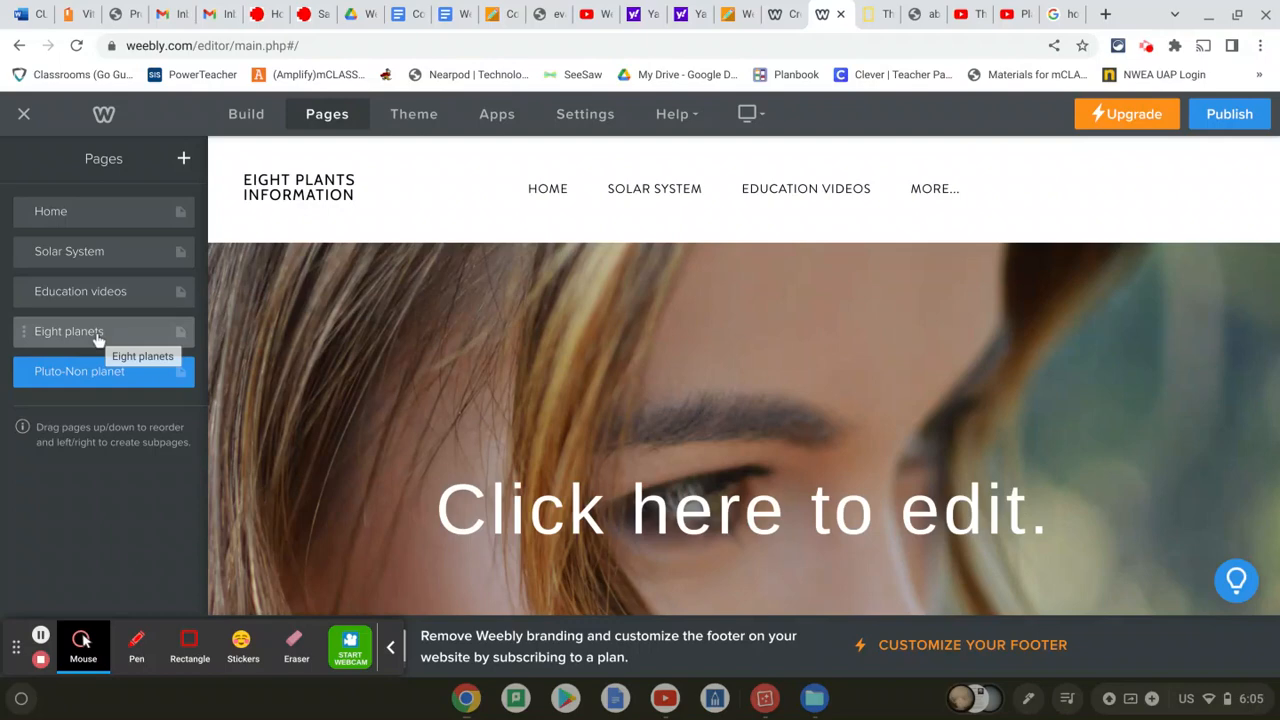
Move Eight planets above Education videos and indent it as a Solar System subpage
click(97, 336)
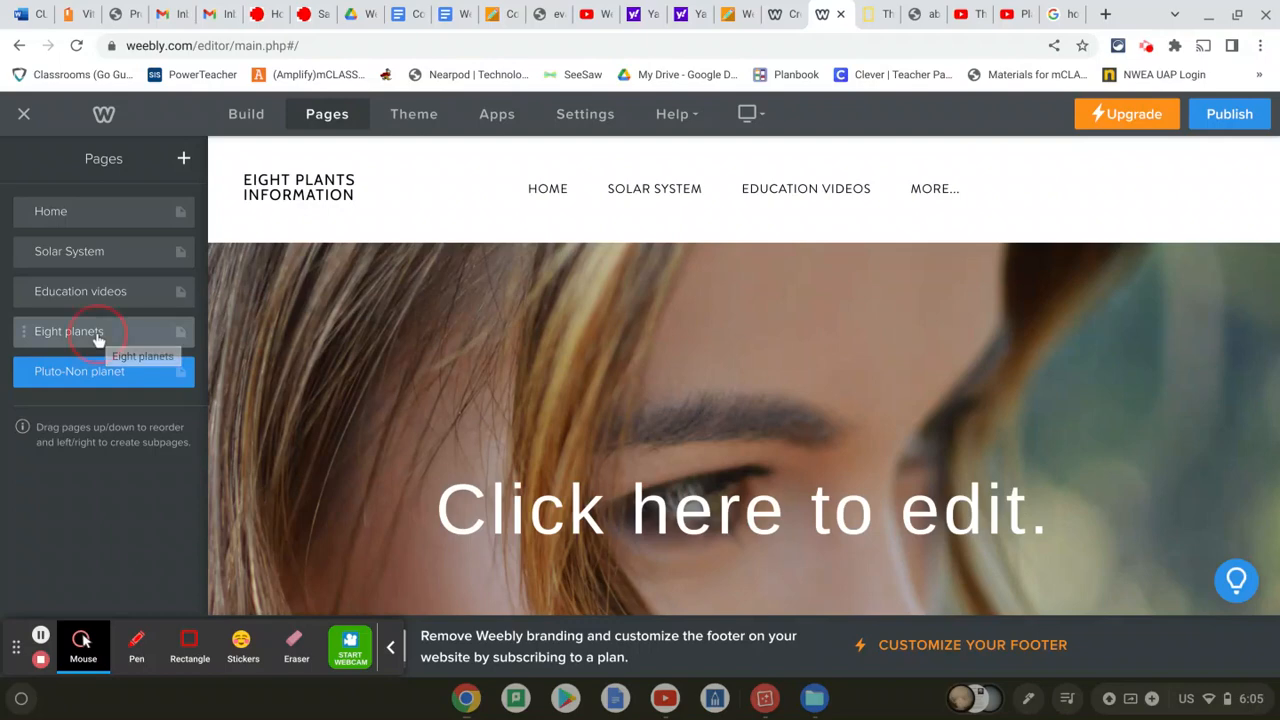
drag(97, 336, 102, 302)
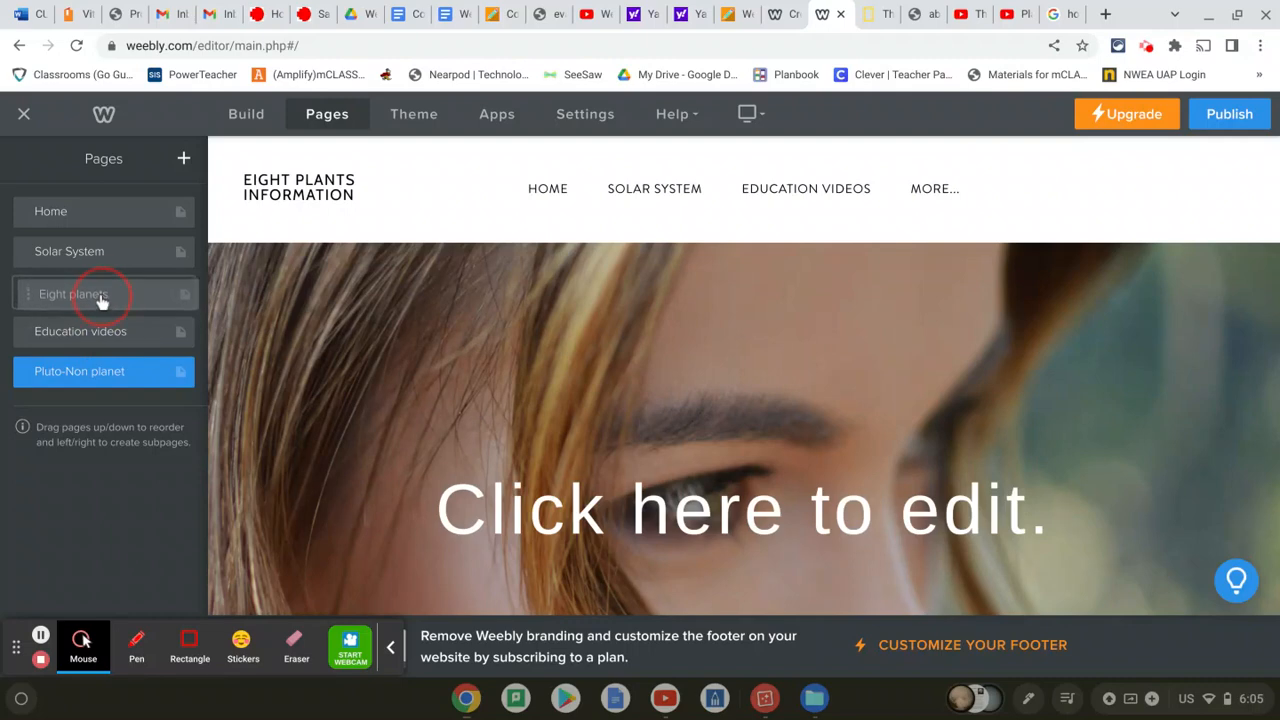
drag(101, 298, 101, 300)
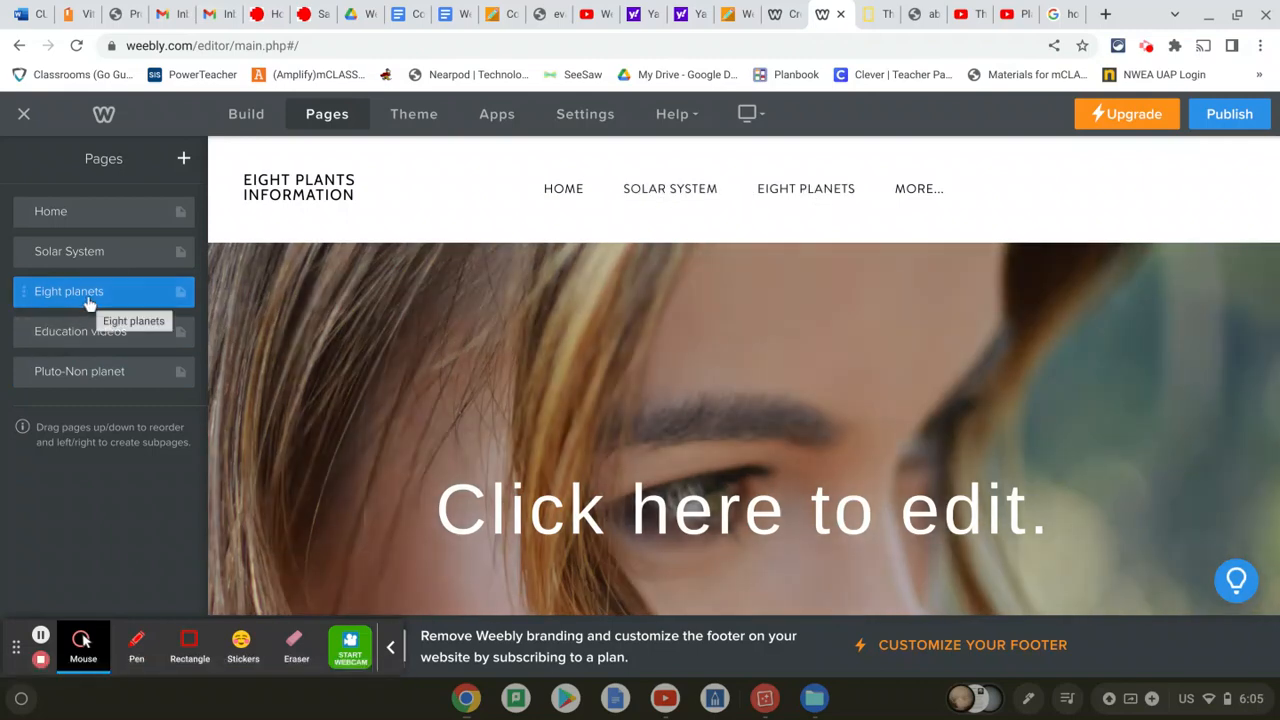
click(88, 302)
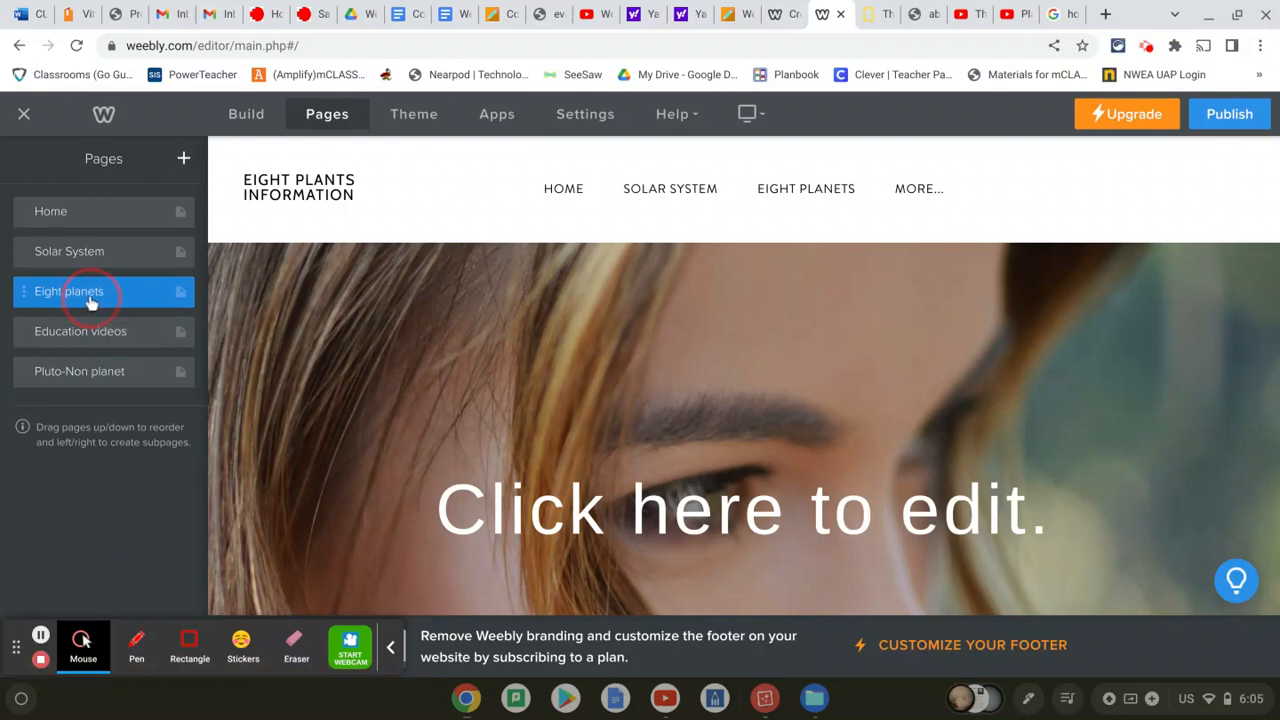
drag(88, 302, 104, 304)
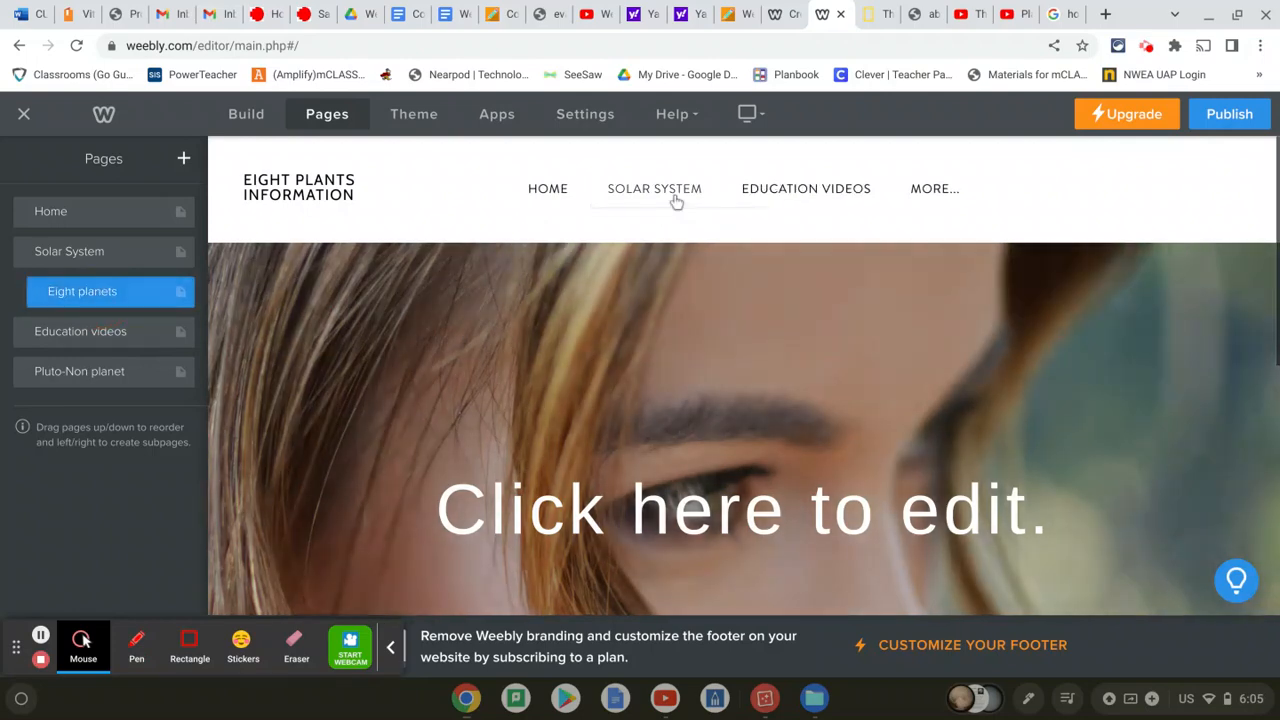
Indent Pluto-Non planet as a subpage of Solar System as well
mouse_move(677, 195)
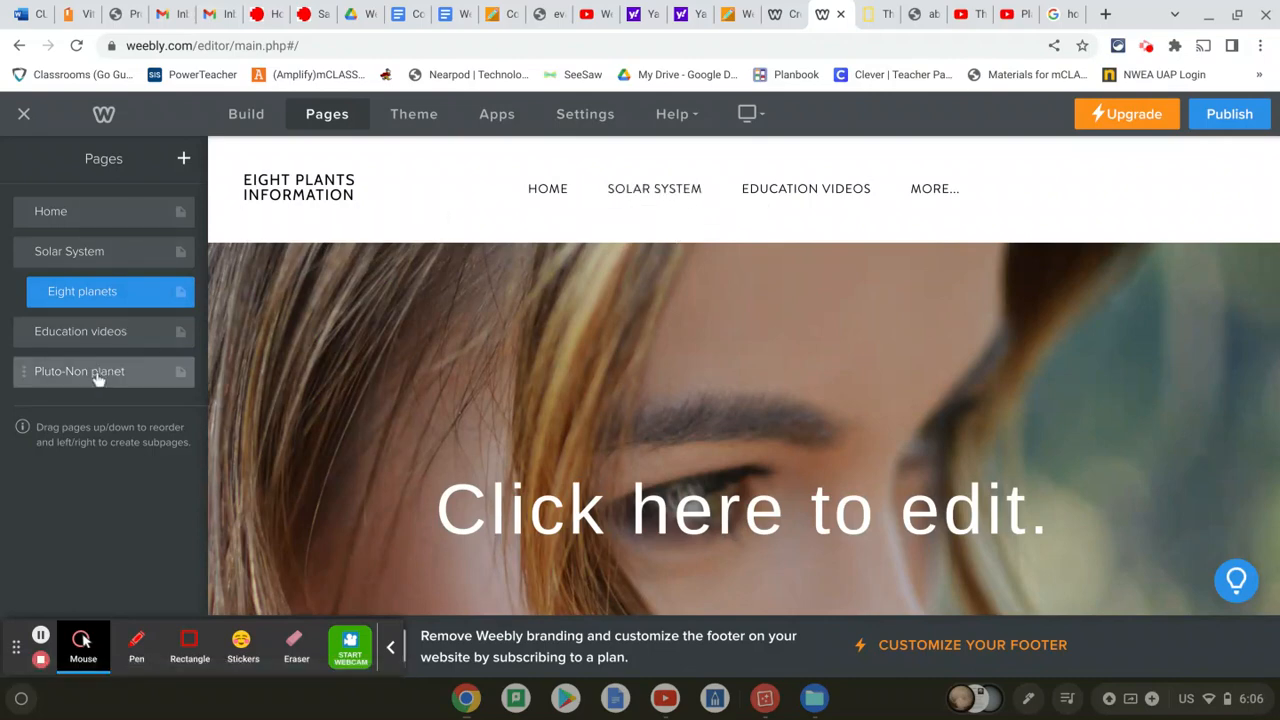
drag(97, 376, 113, 337)
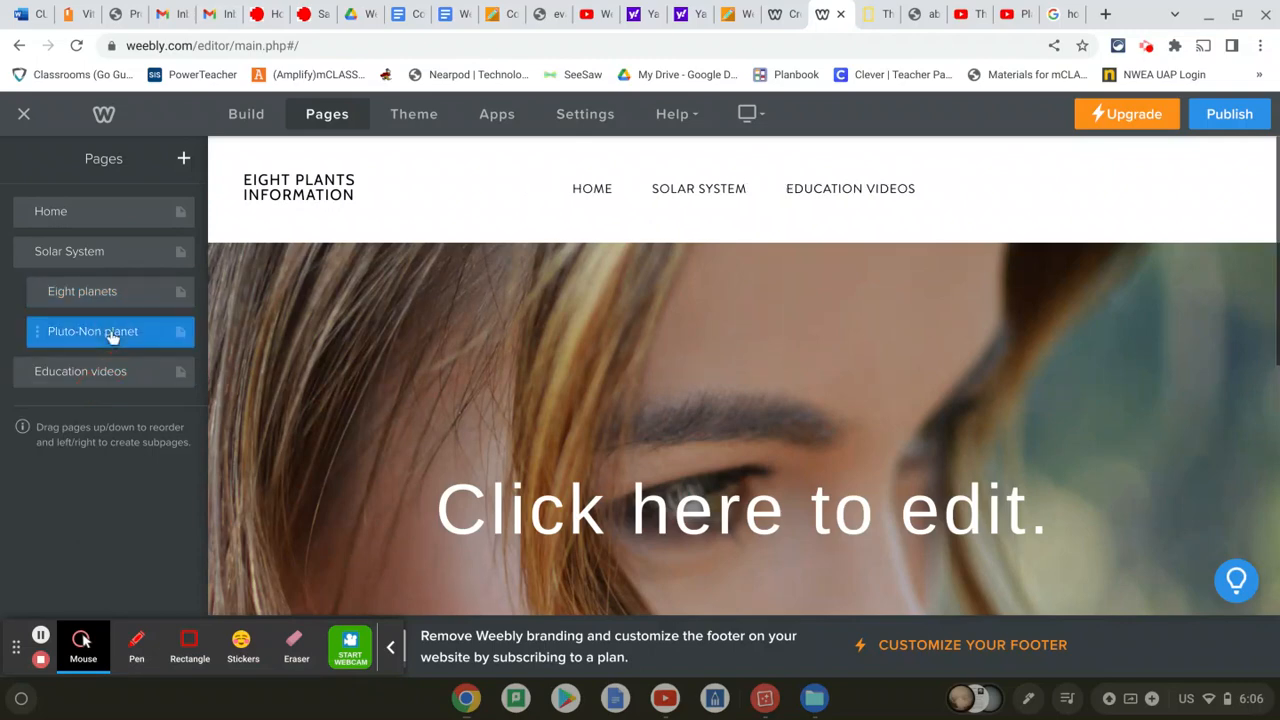
mouse_move(728, 194)
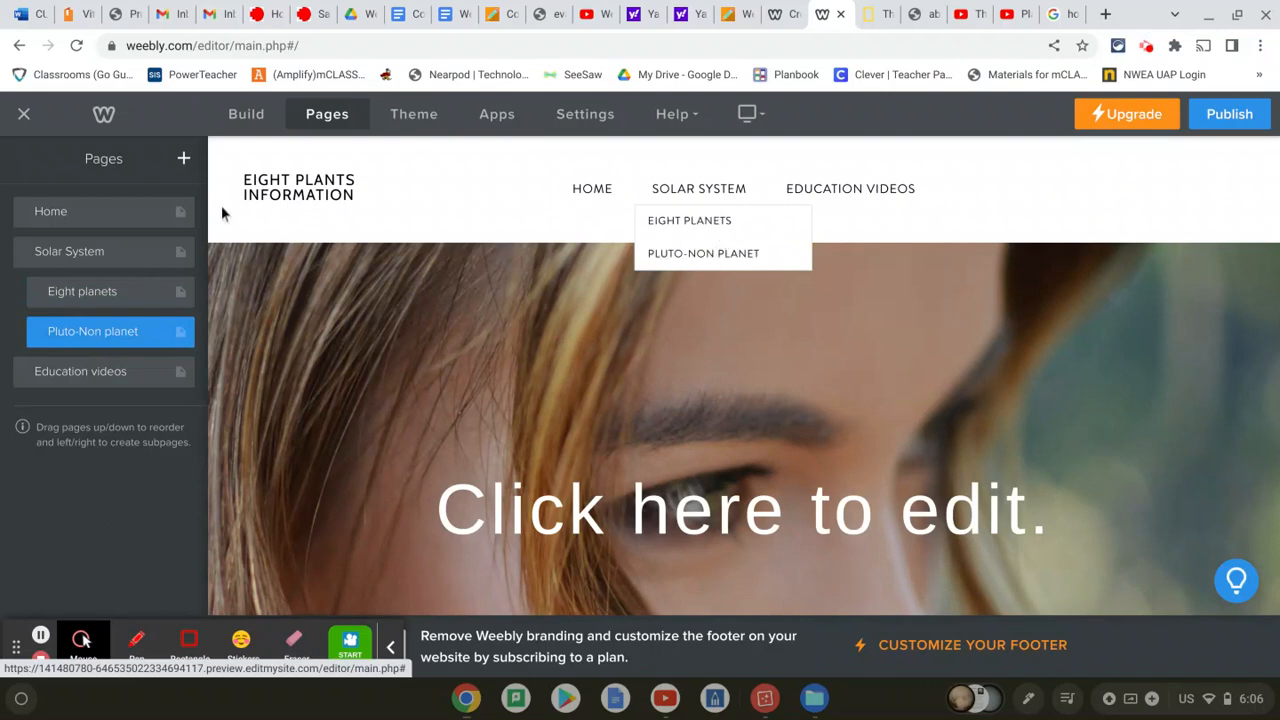
click(264, 115)
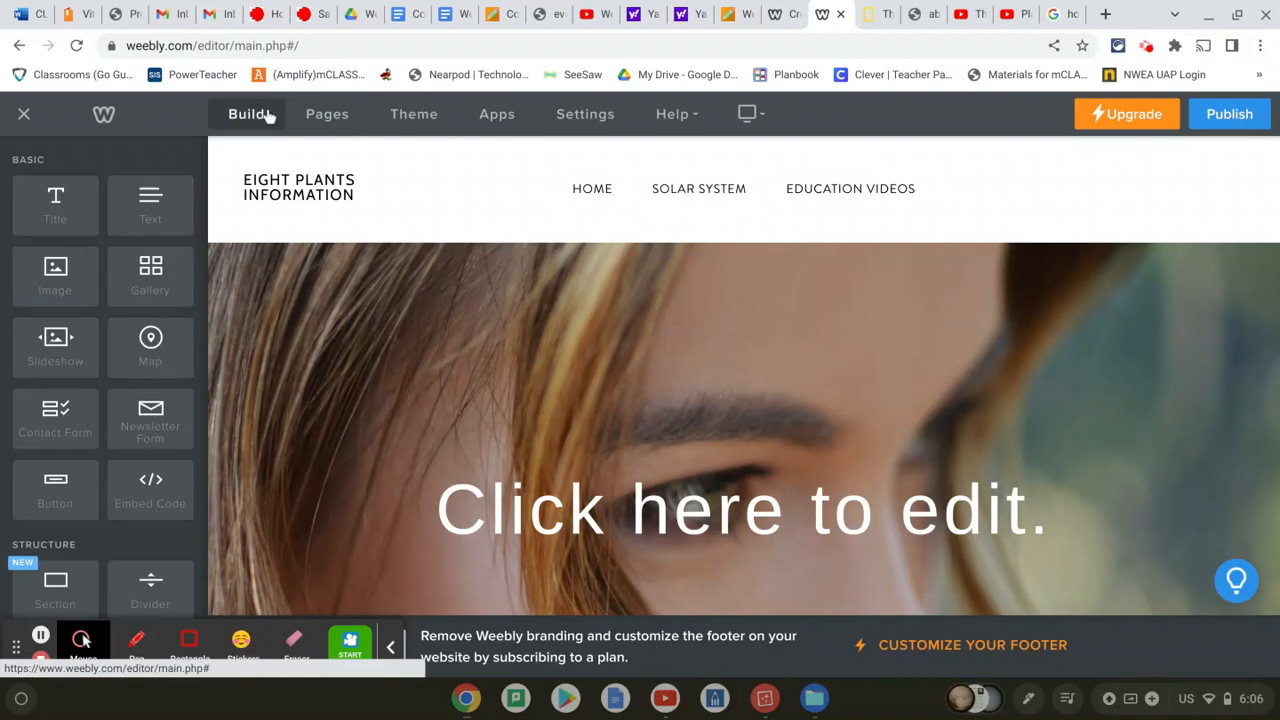
Open the Eight Planets page and start replacing its header background image
click(706, 222)
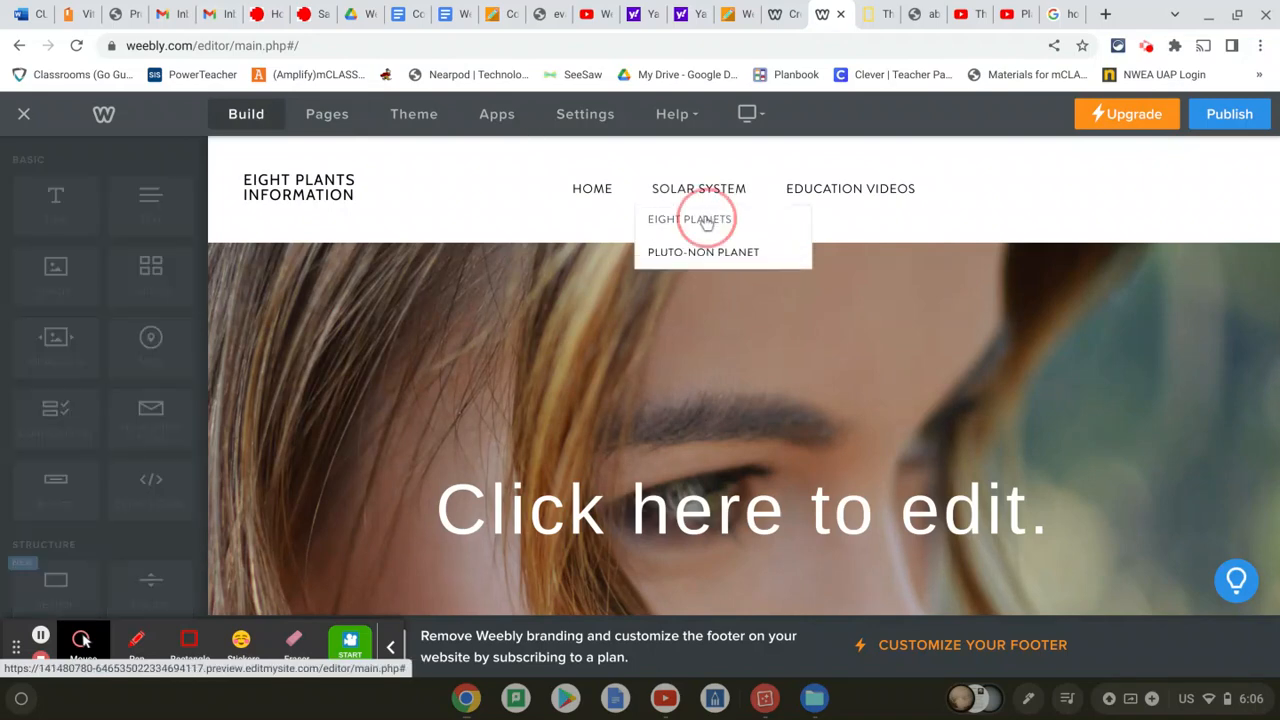
scroll(794, 336, down, 5)
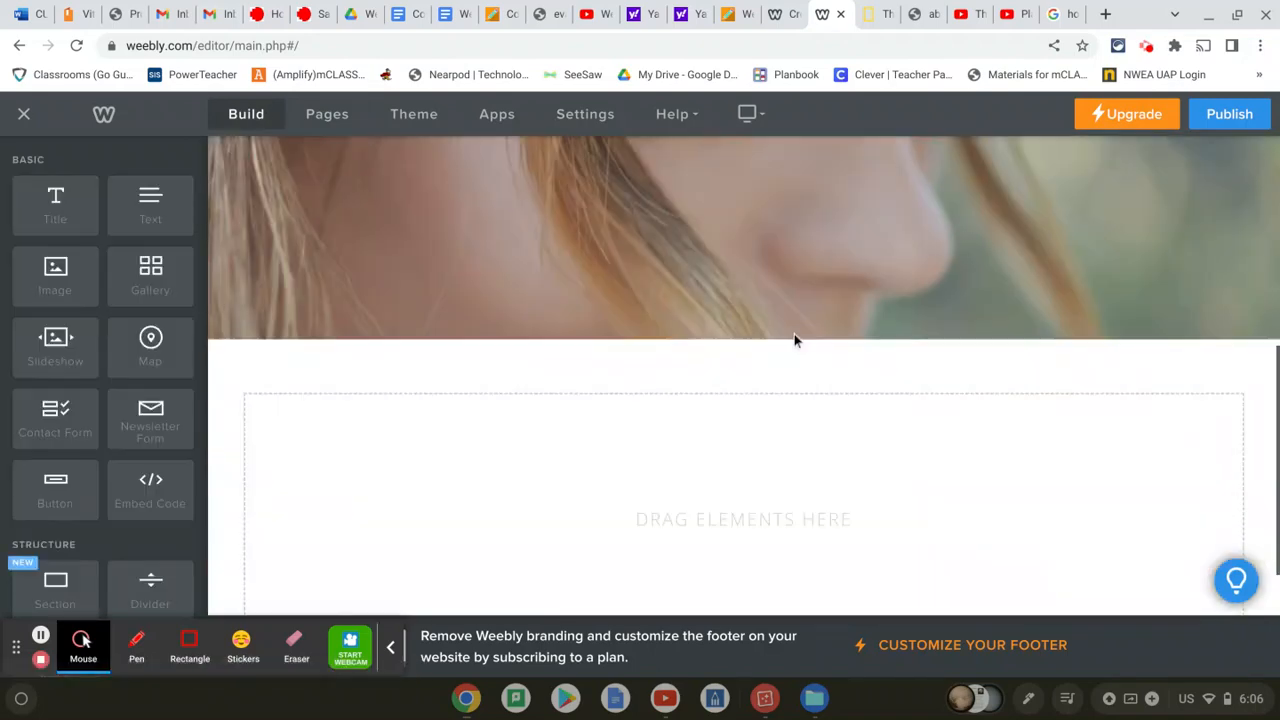
scroll(794, 337, up, 5)
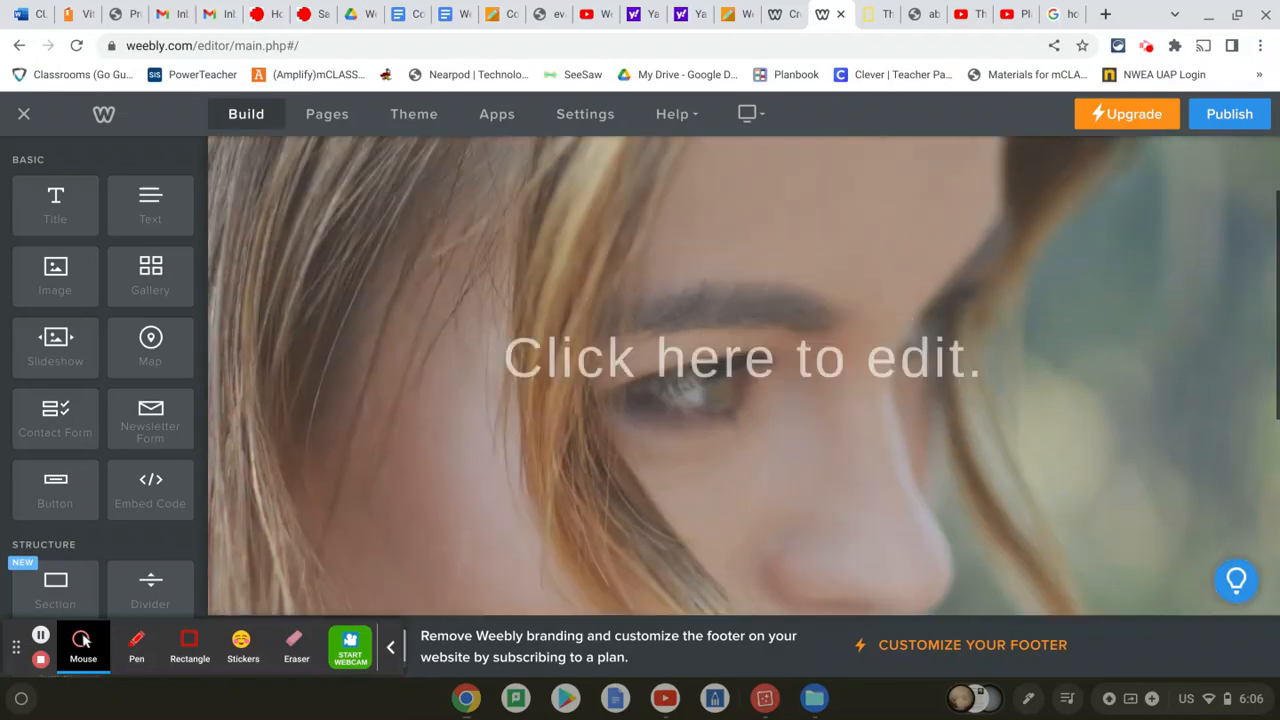
scroll(721, 507, up, 1)
scroll(721, 507, down, 3)
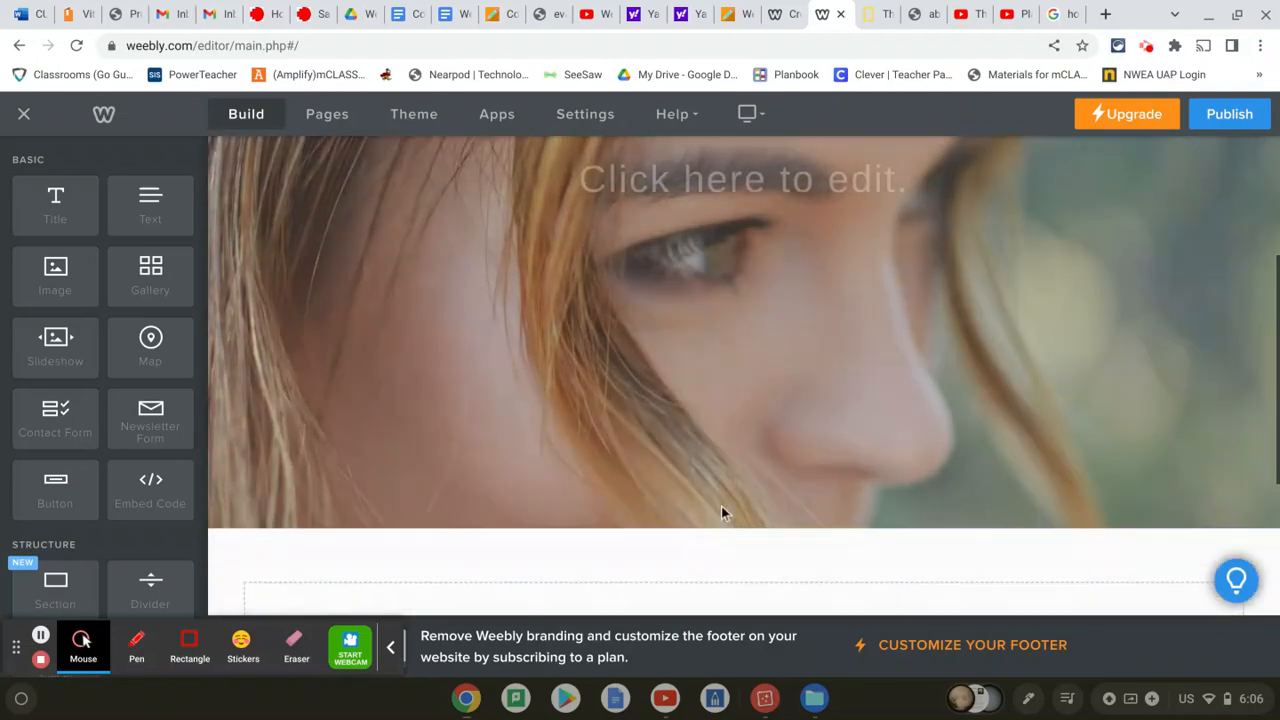
scroll(693, 530, down, 2)
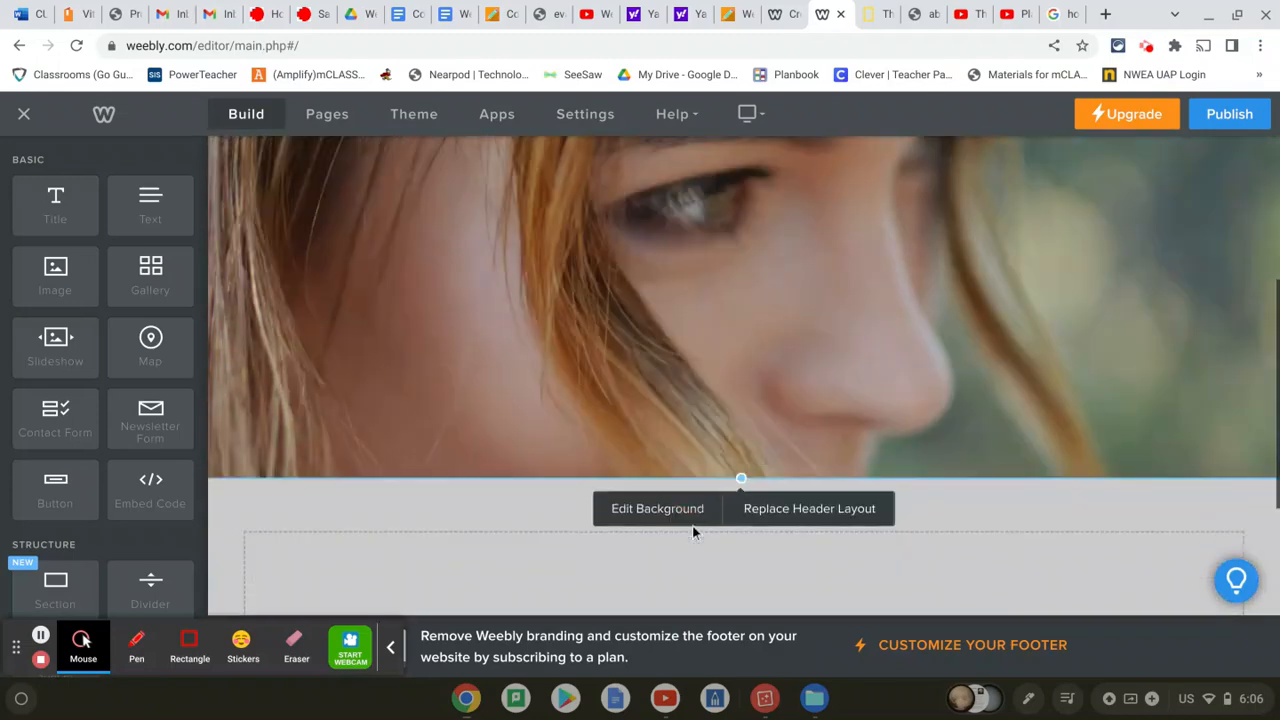
click(666, 350)
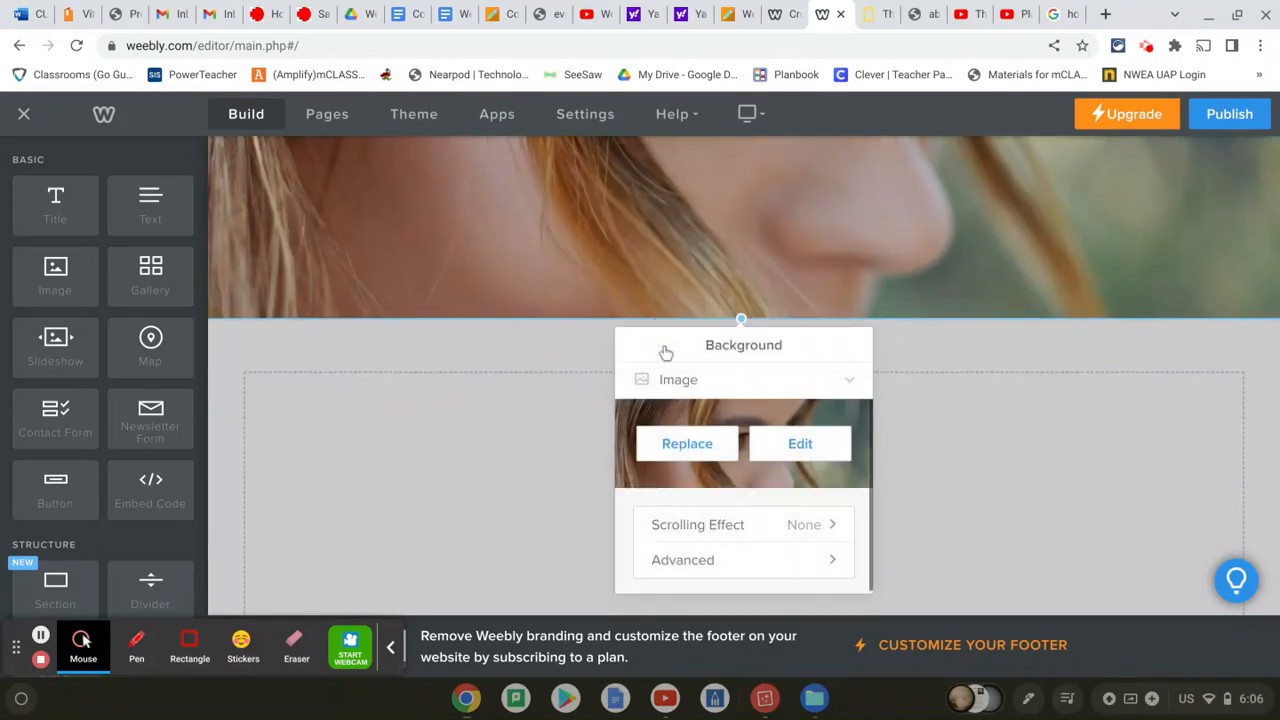
click(686, 444)
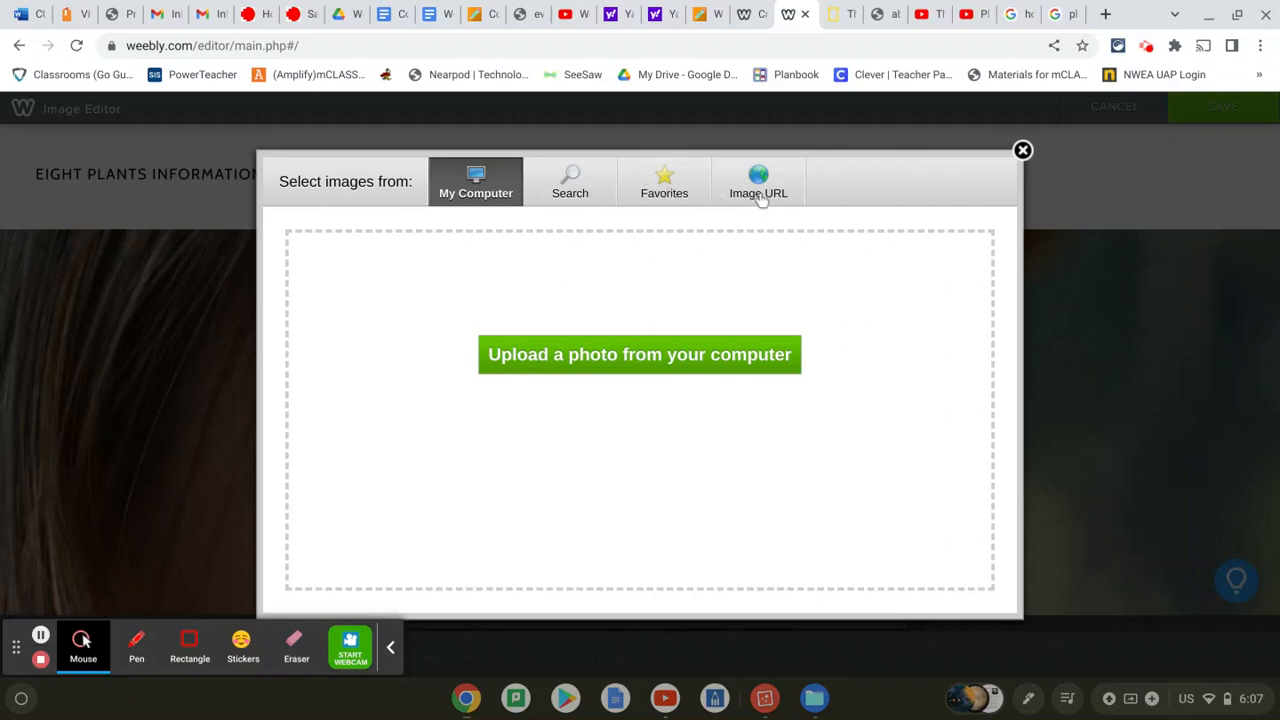
Search online images for 'planets' and pick the row-of-planets photo for the header
click(567, 180)
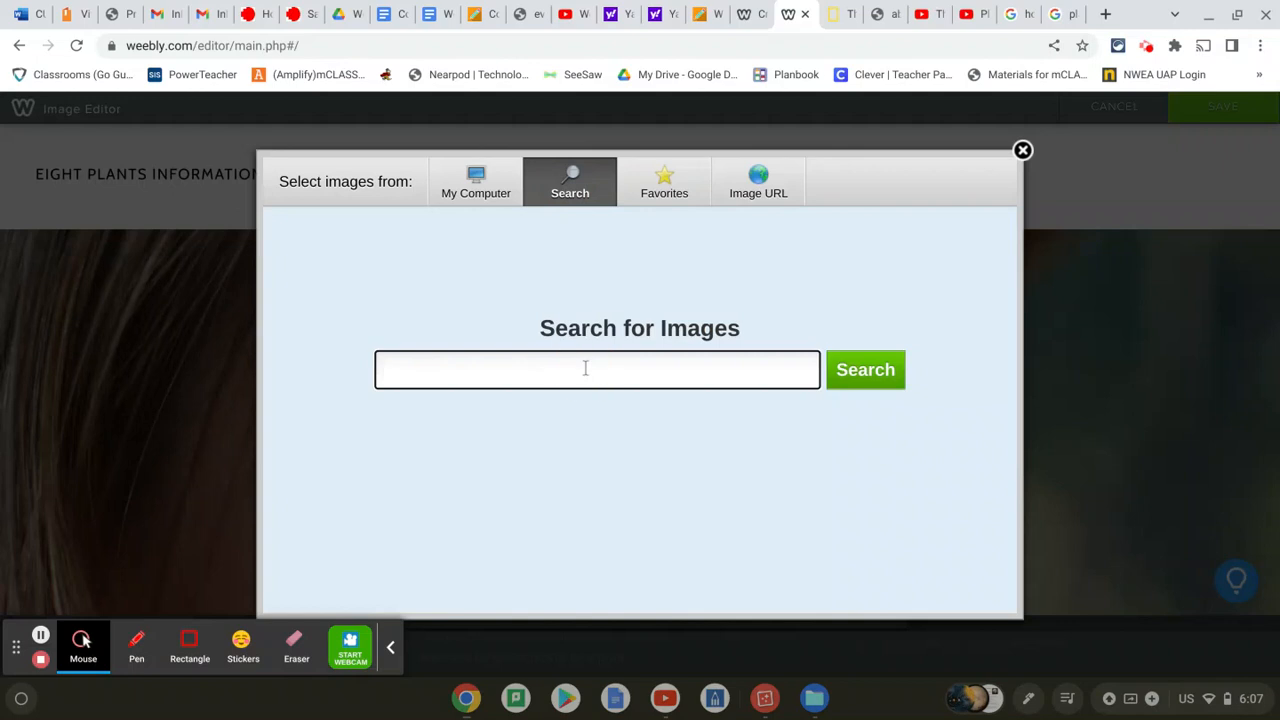
text(eghi)
key(BackSpace)
key(BackSpace)
key(BackSpace)
text(ight planets)
key(Return)
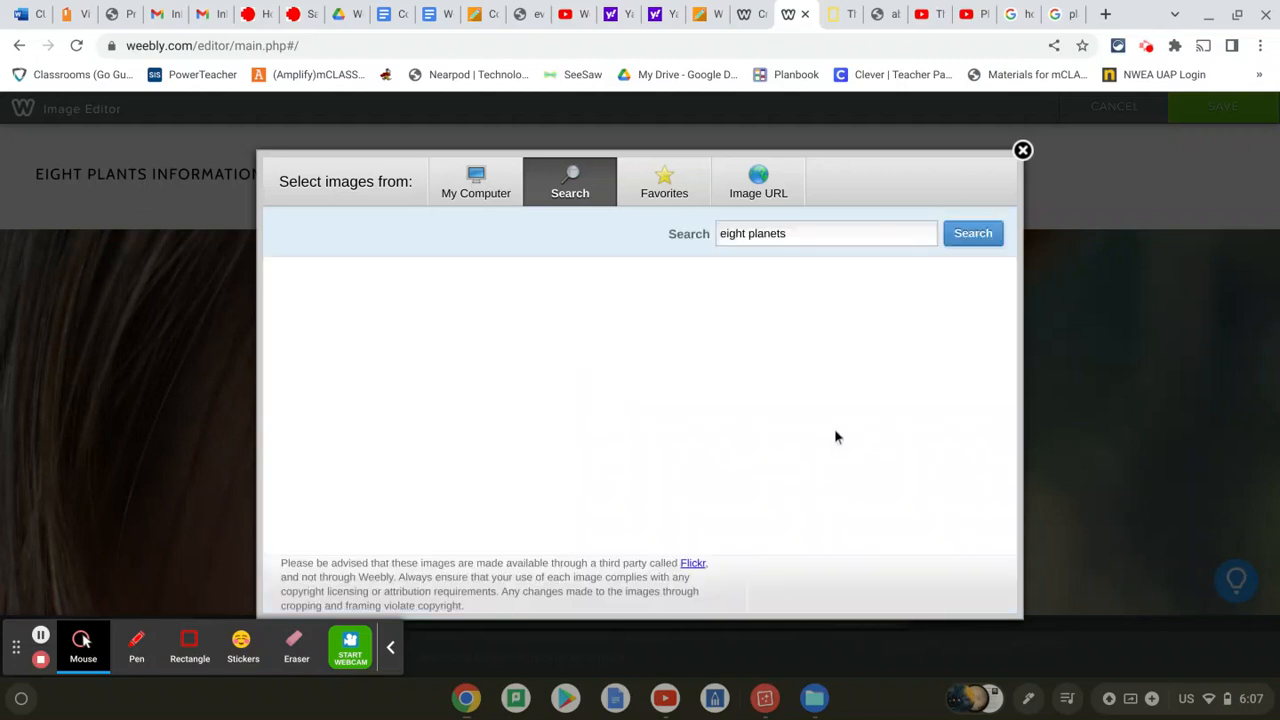
drag(744, 237, 714, 240)
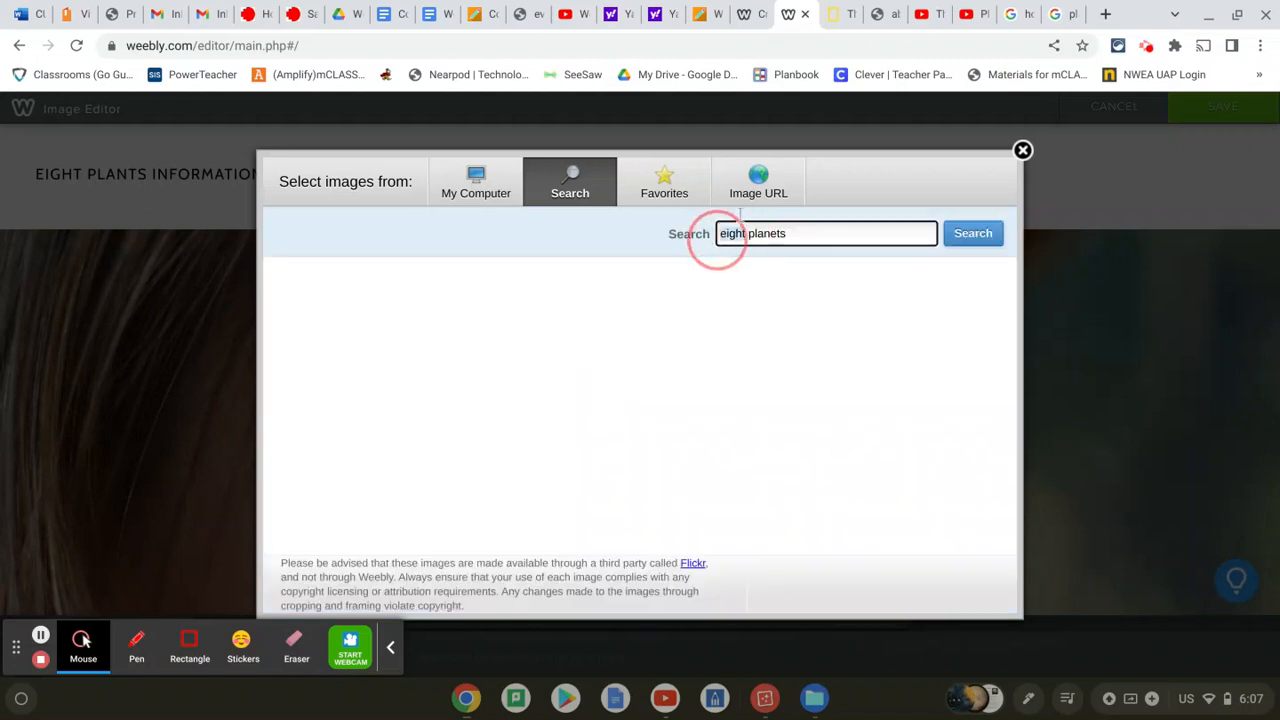
key(BackSpace)
key(Return)
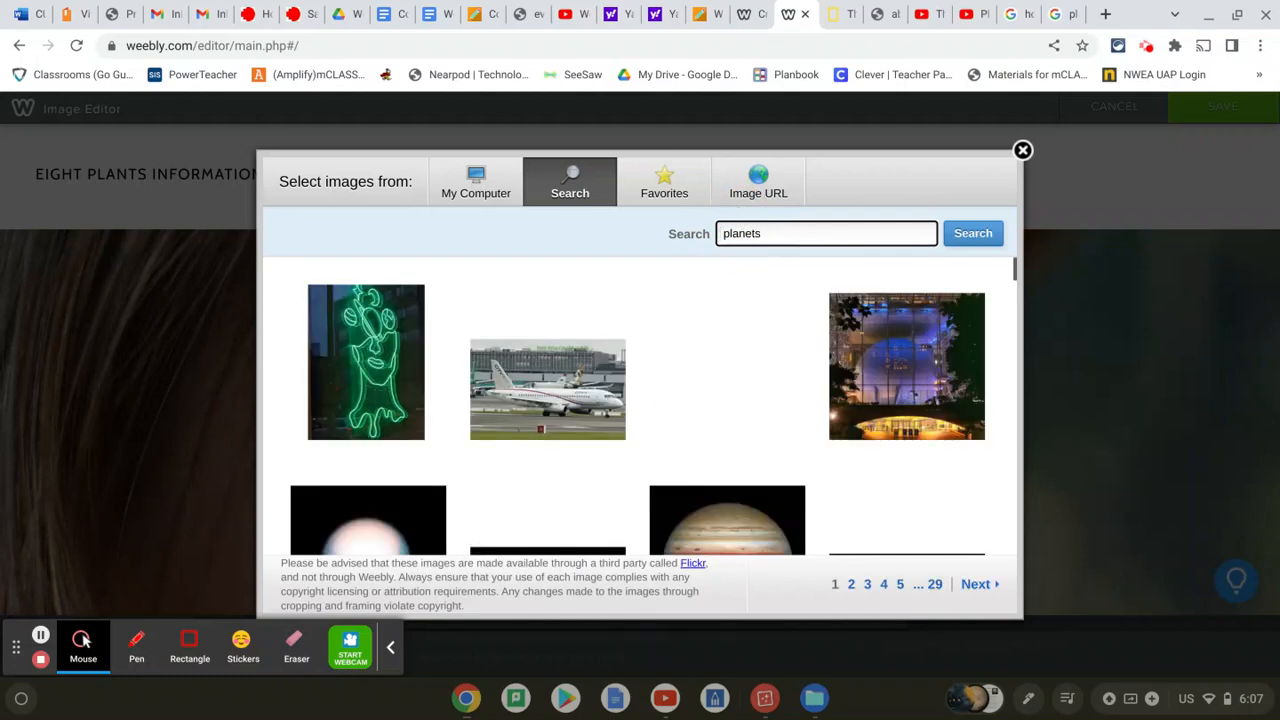
scroll(740, 370, down, 3)
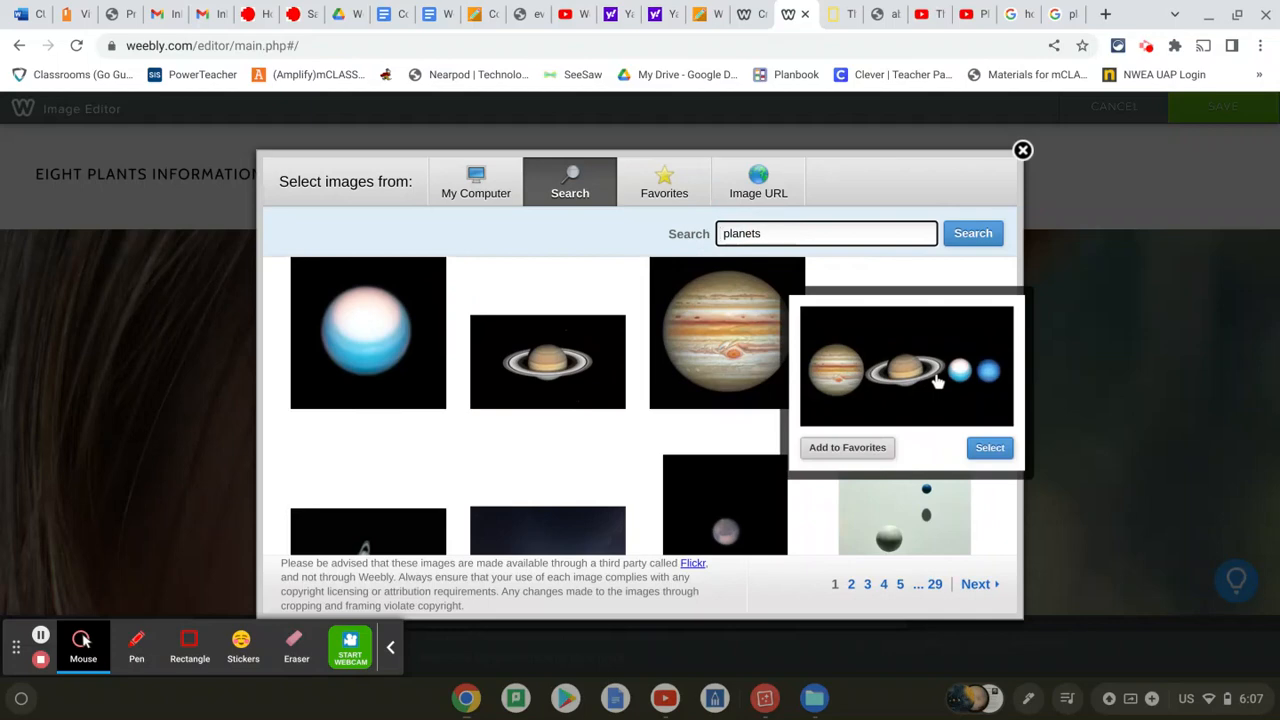
click(938, 381)
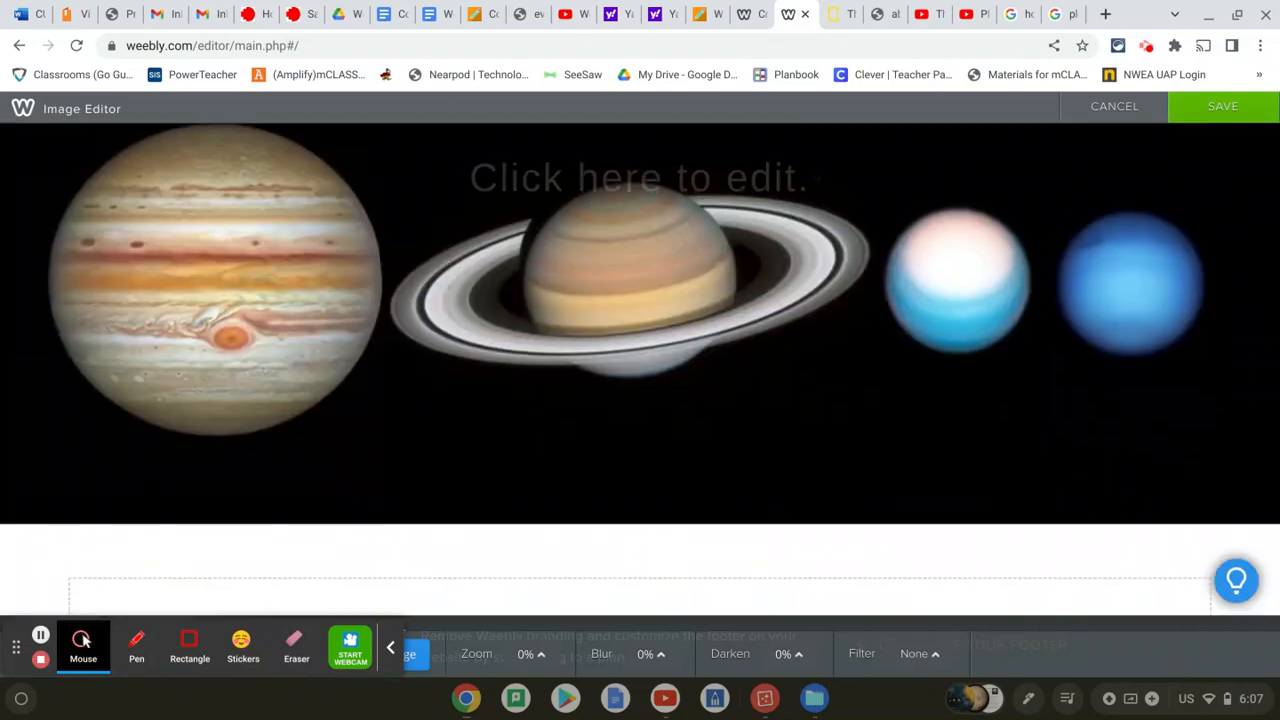
Save the Jupiter, Saturn, Uranus and Neptune photo as the Eight Planets header background
scroll(640, 368, down, 3)
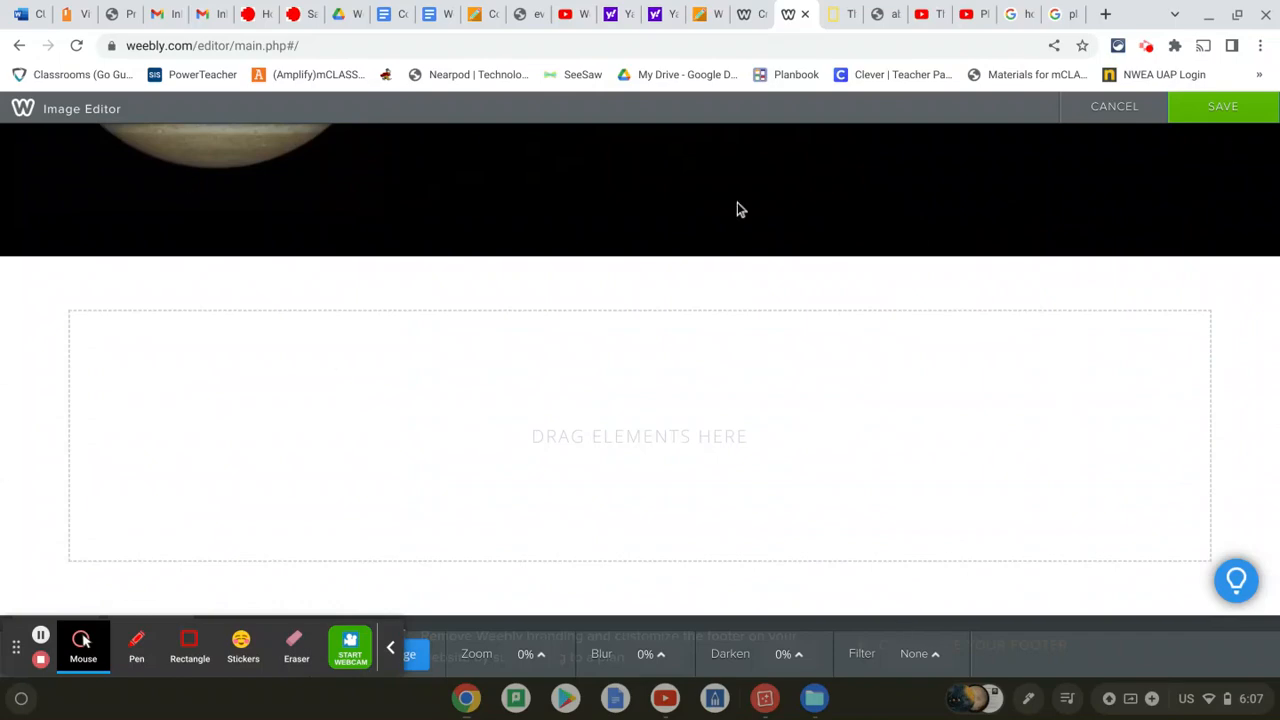
scroll(903, 257, up, 5)
scroll(903, 257, down, 5)
scroll(903, 257, up, 4)
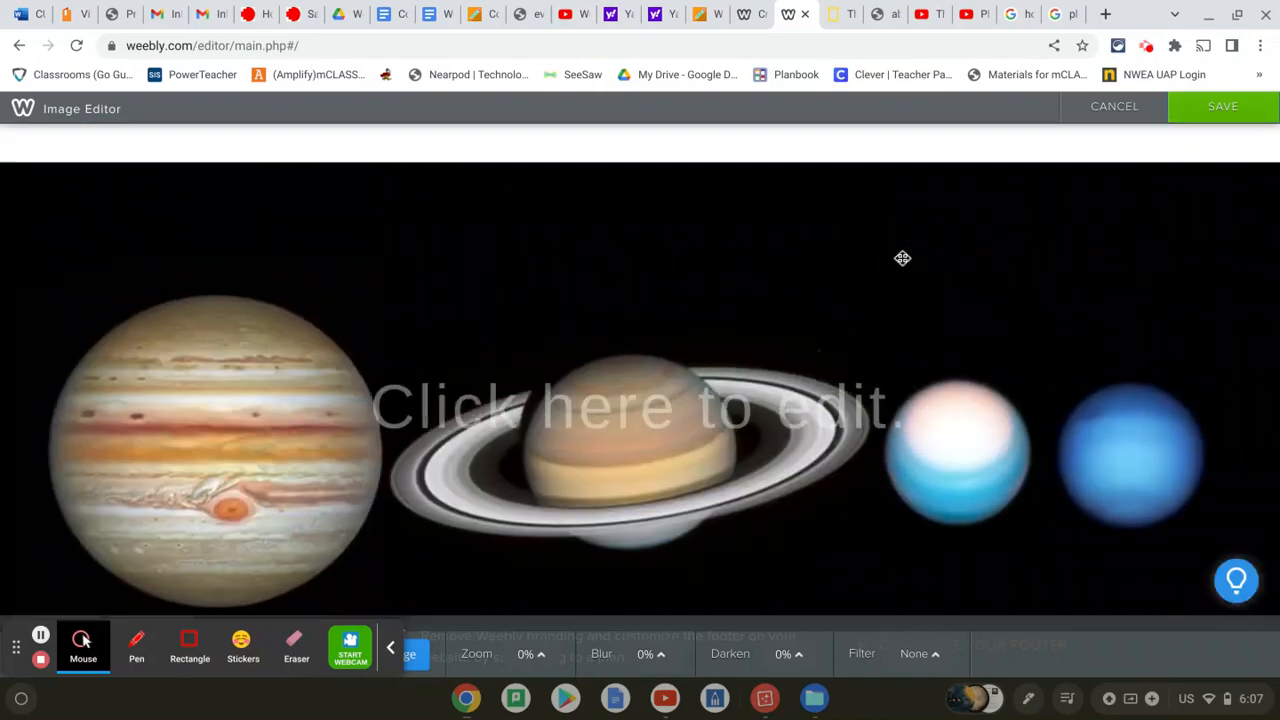
click(1236, 107)
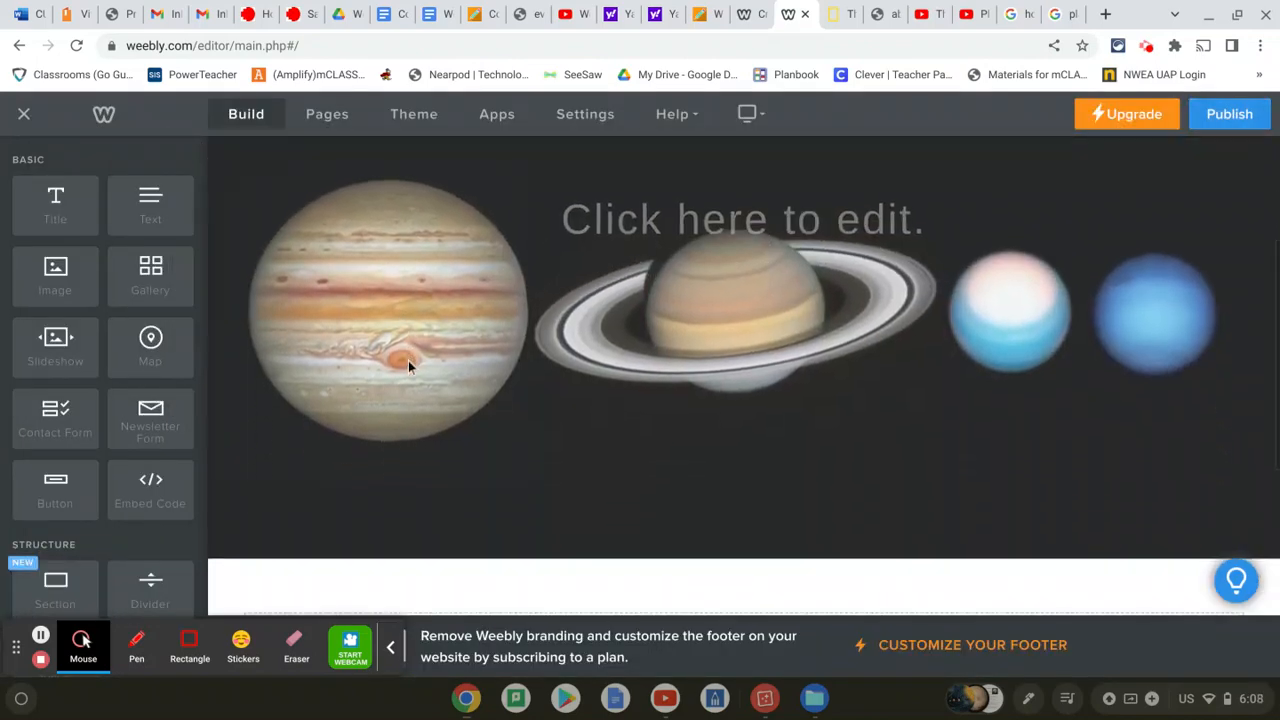
Drop a Text element into the empty section below the planet banner
scroll(744, 400, down, 3)
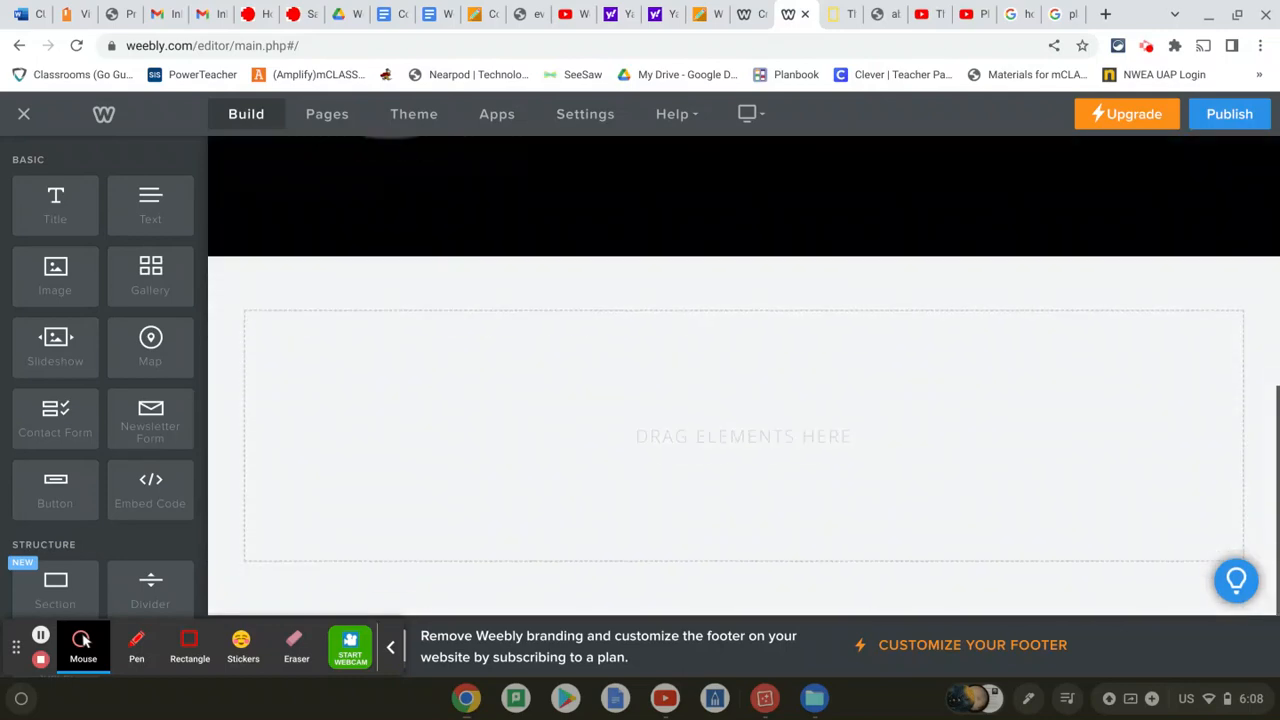
click(499, 394)
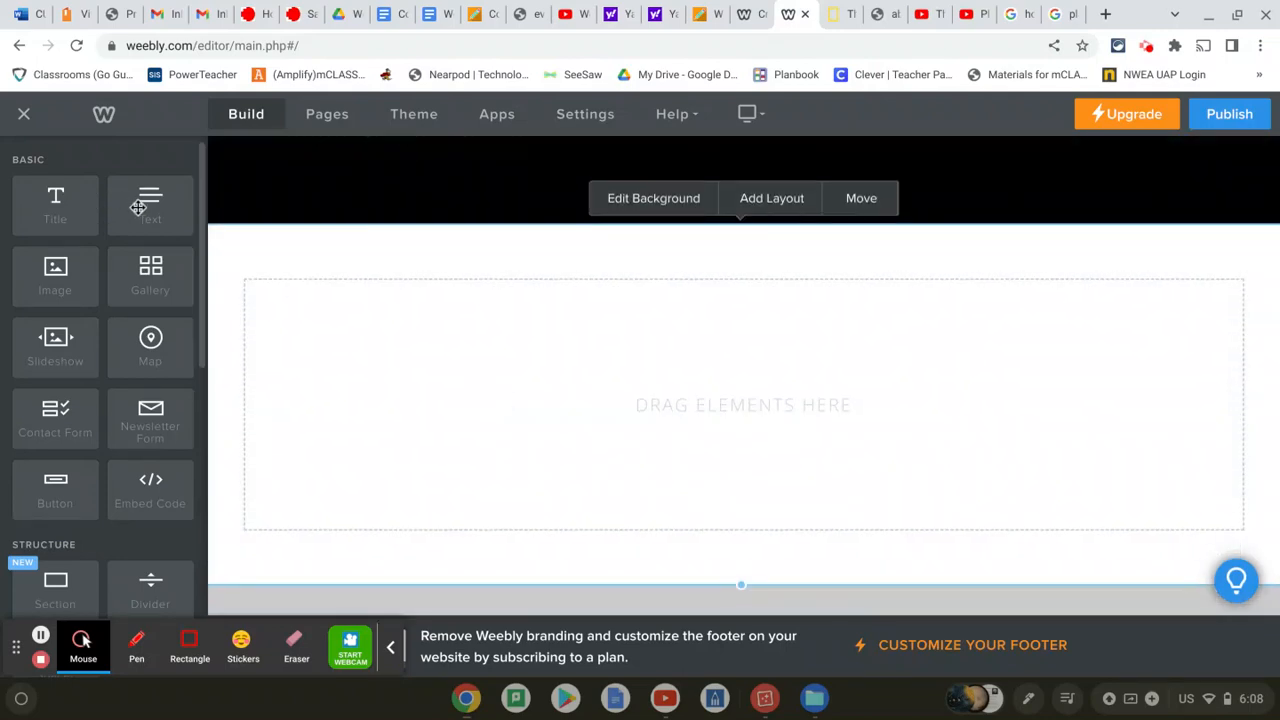
drag(138, 207, 369, 451)
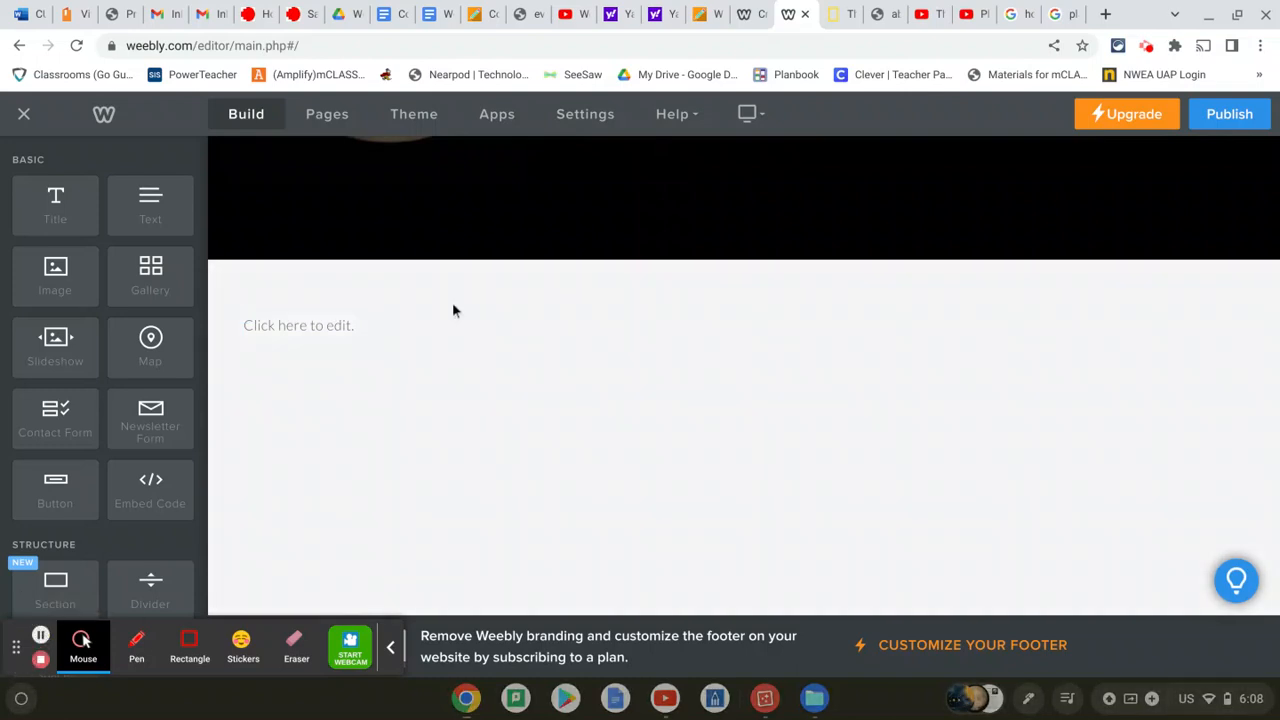
Add a new line, then enlarge the 'Terrestrial Planets:' heading by three font-size steps
click(380, 333)
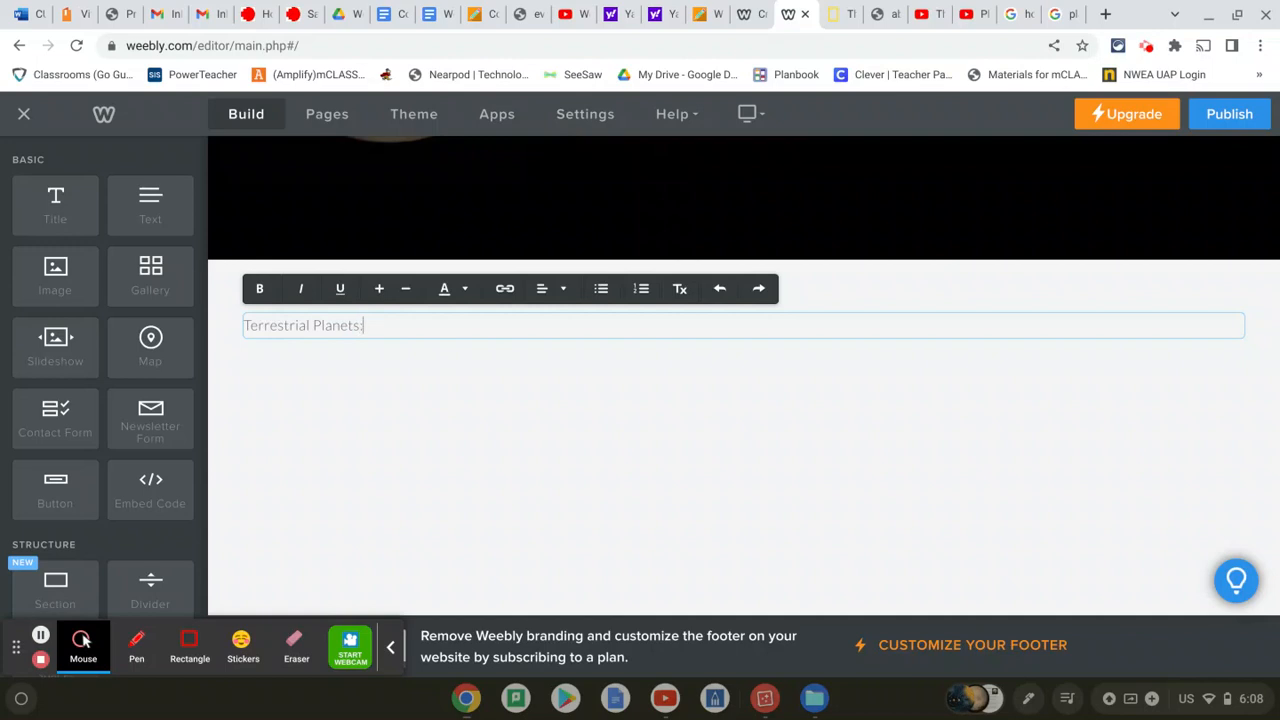
key(Return)
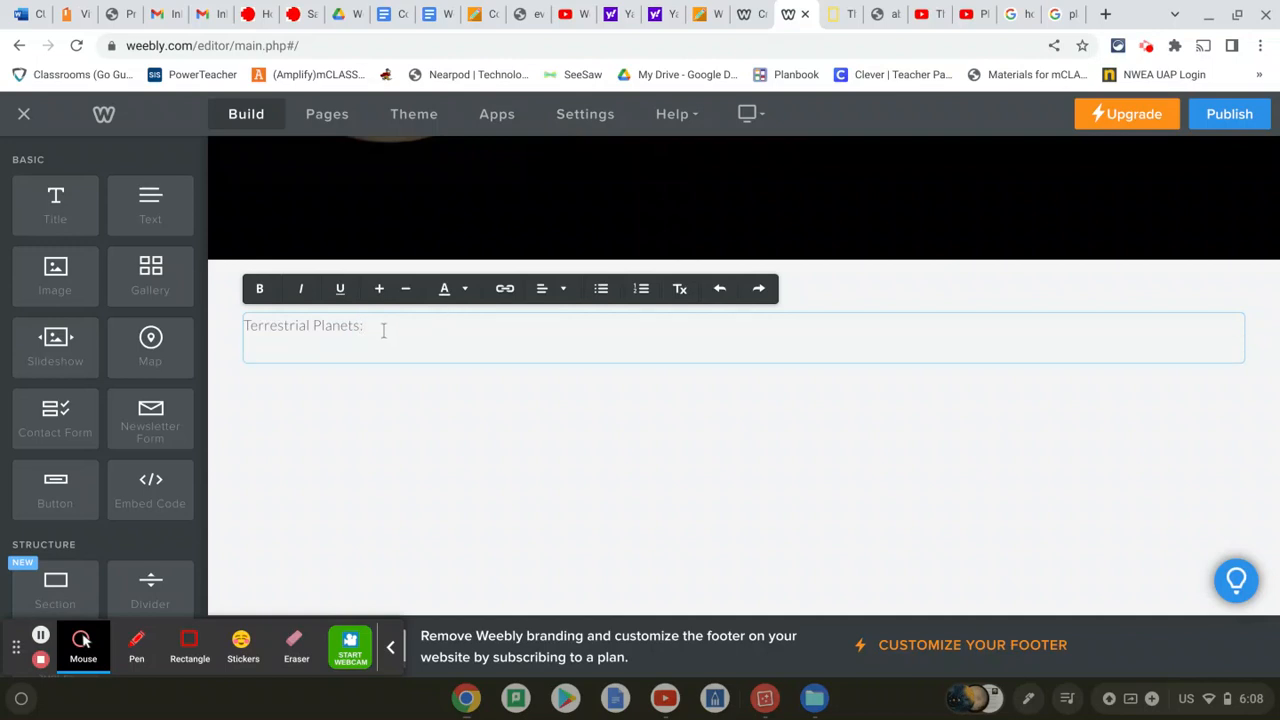
drag(383, 330, 229, 323)
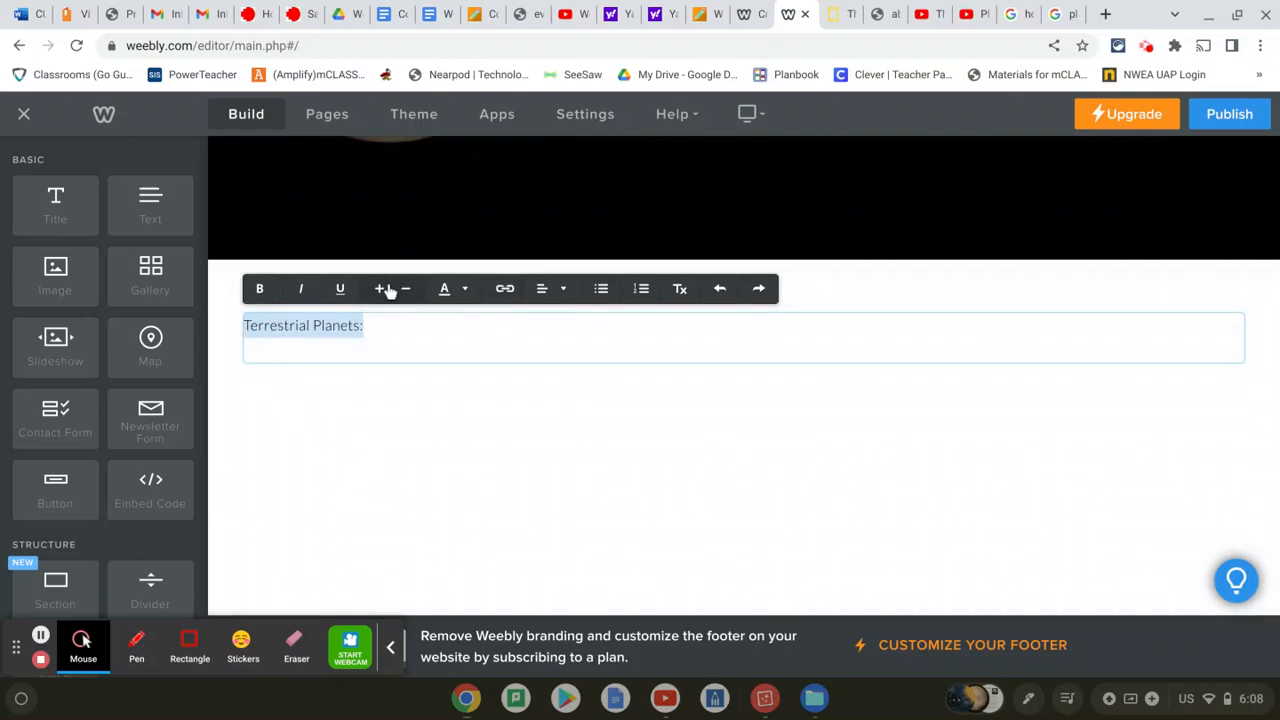
click(380, 289)
click(380, 289)
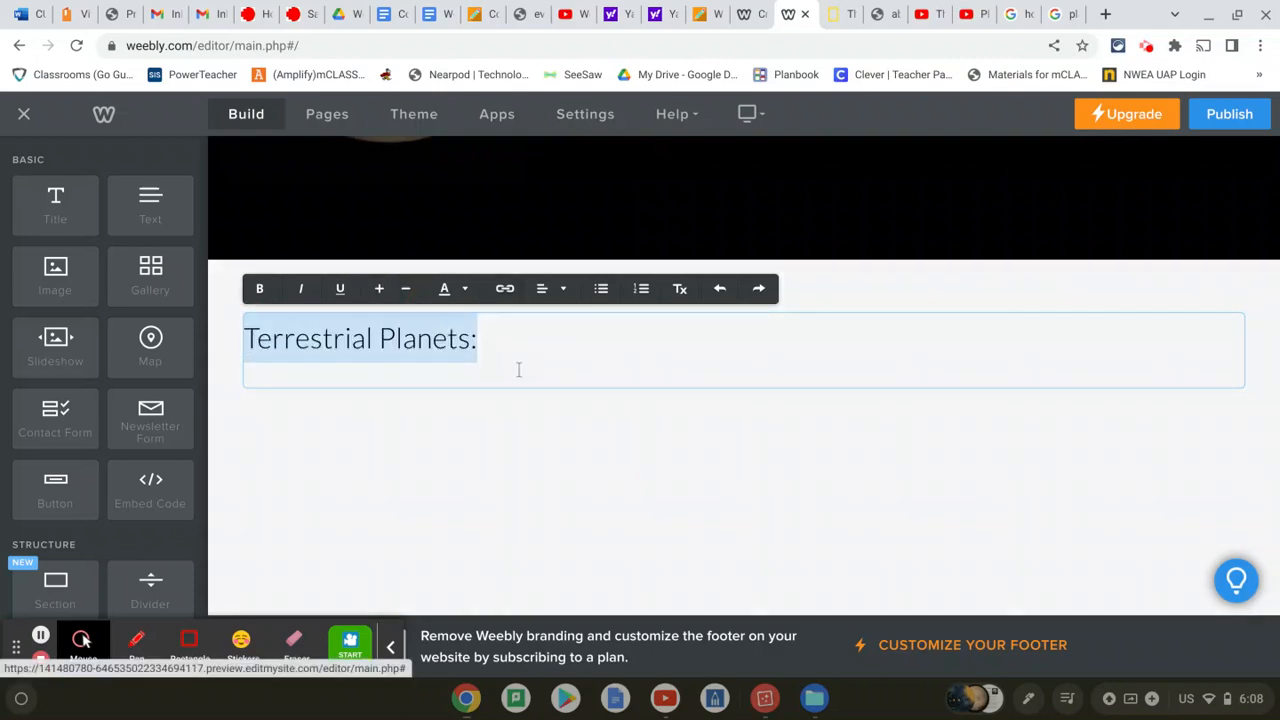
click(520, 370)
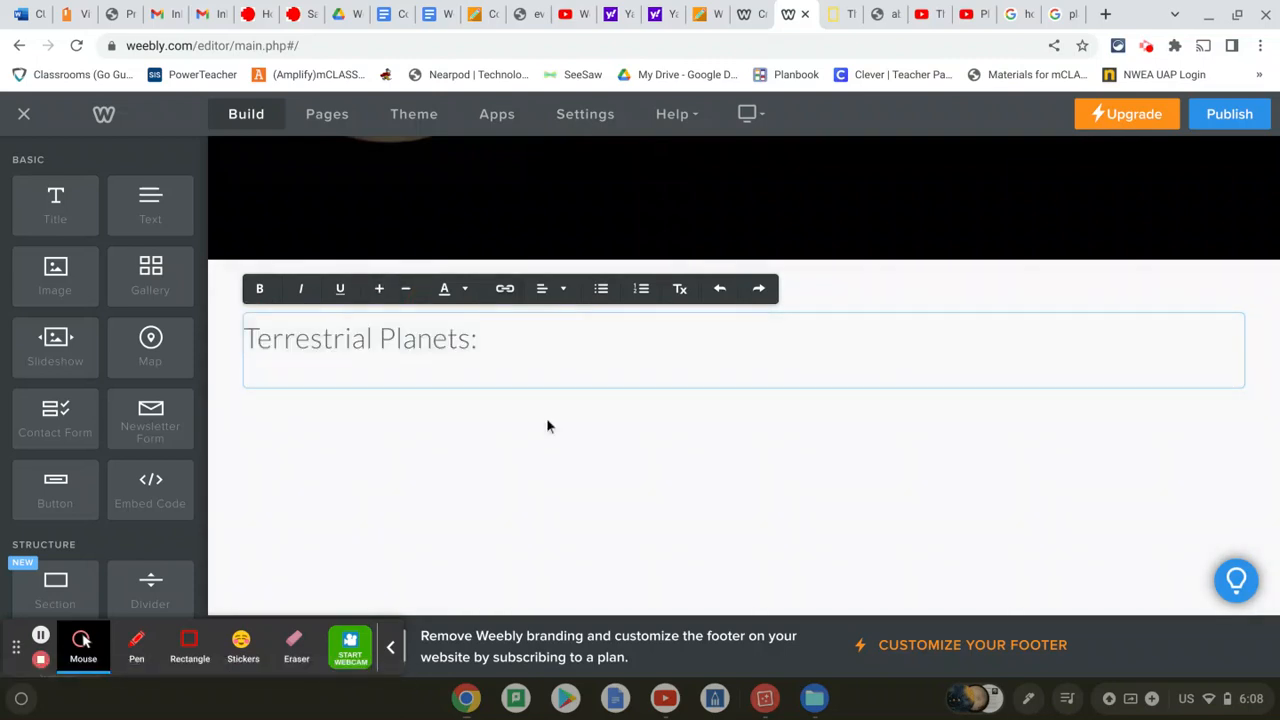
click(222, 371)
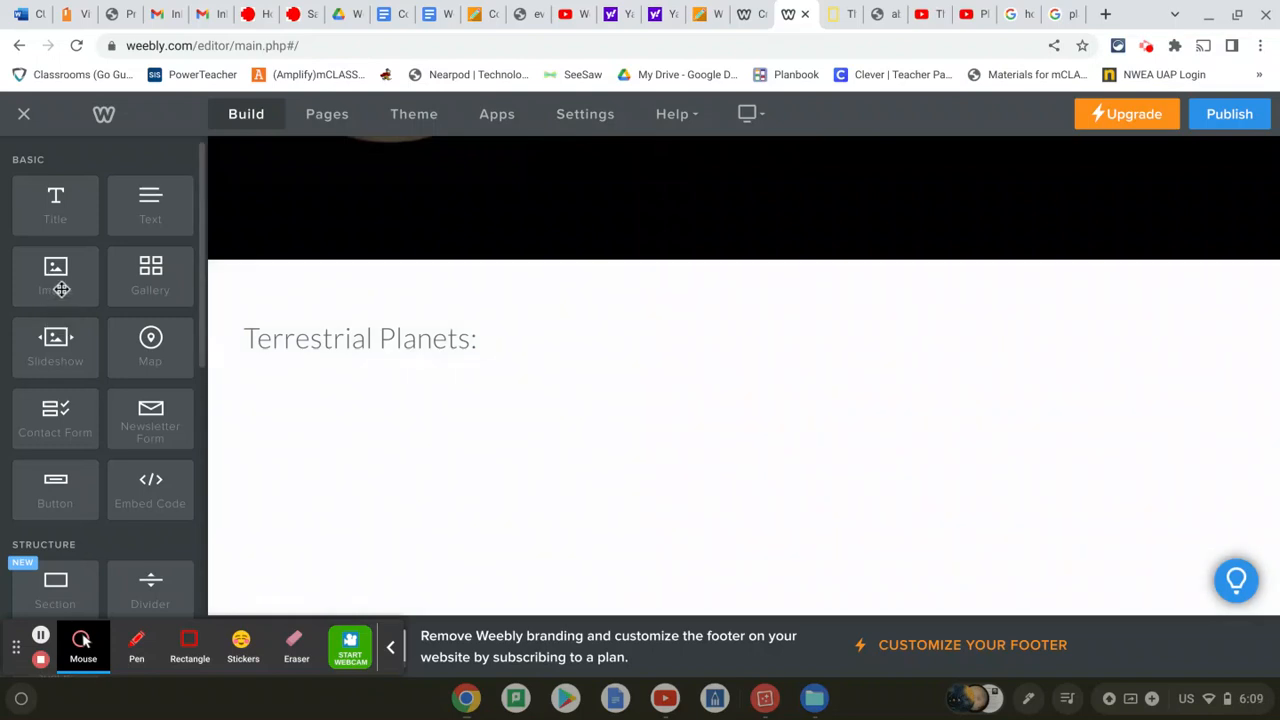
Add an image block under the heading, upload Mercury.jpeg into it, and move it left
drag(61, 289, 309, 429)
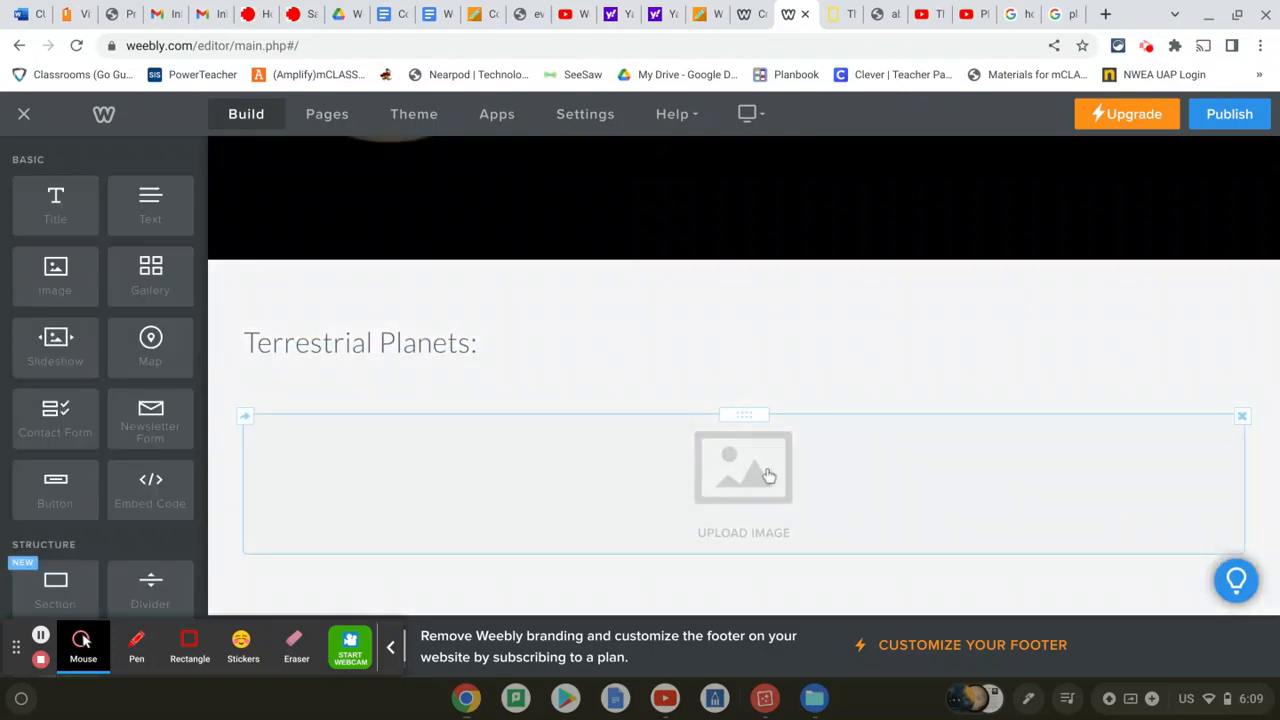
click(765, 475)
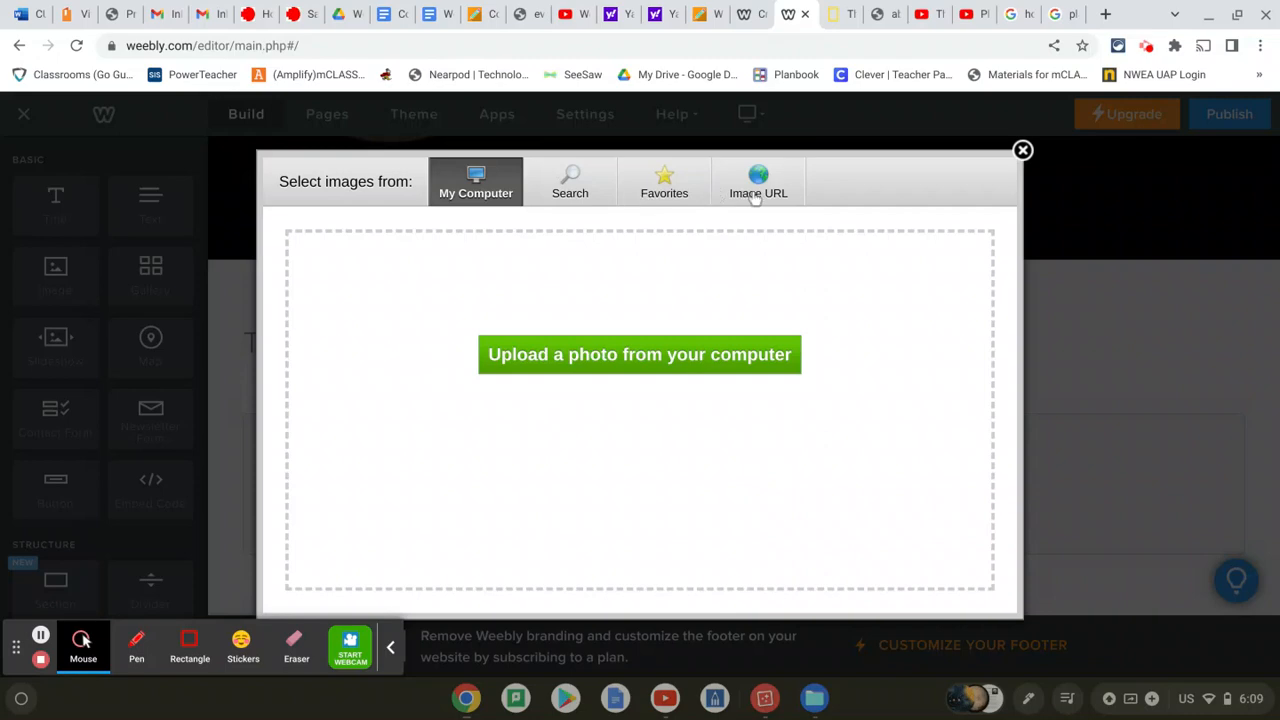
click(582, 360)
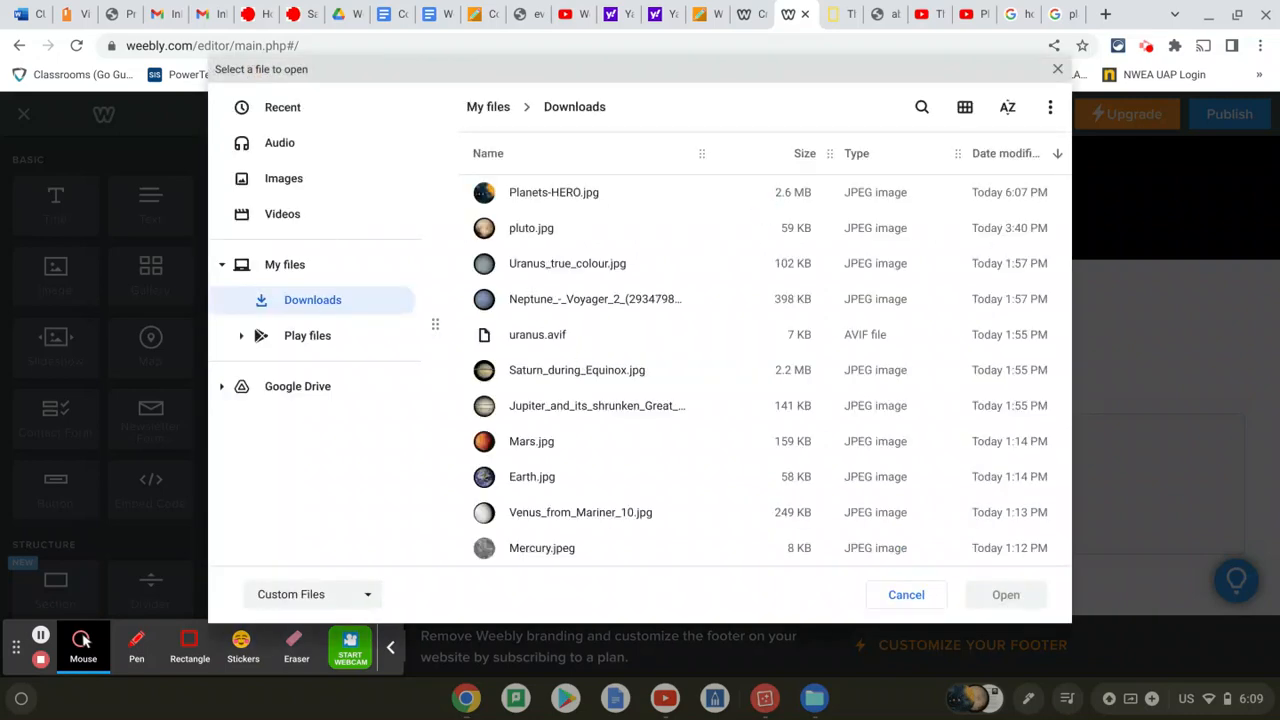
scroll(551, 431, down, 3)
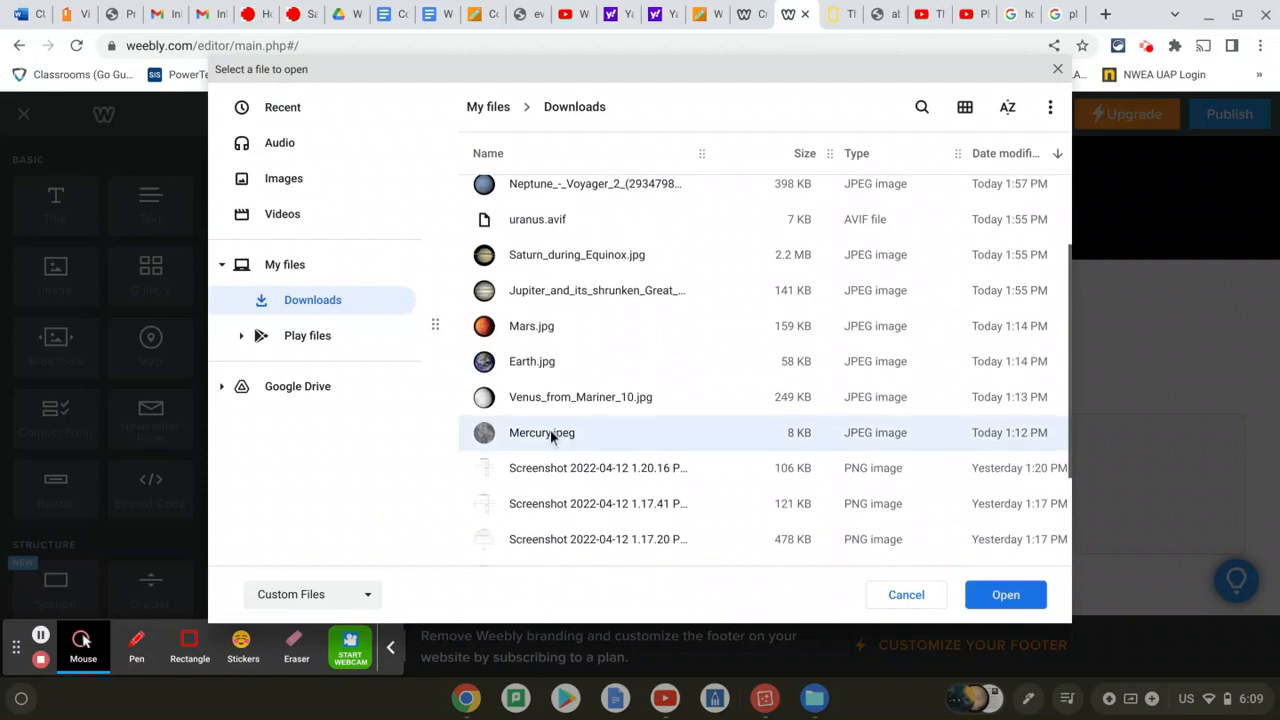
double_click(551, 432)
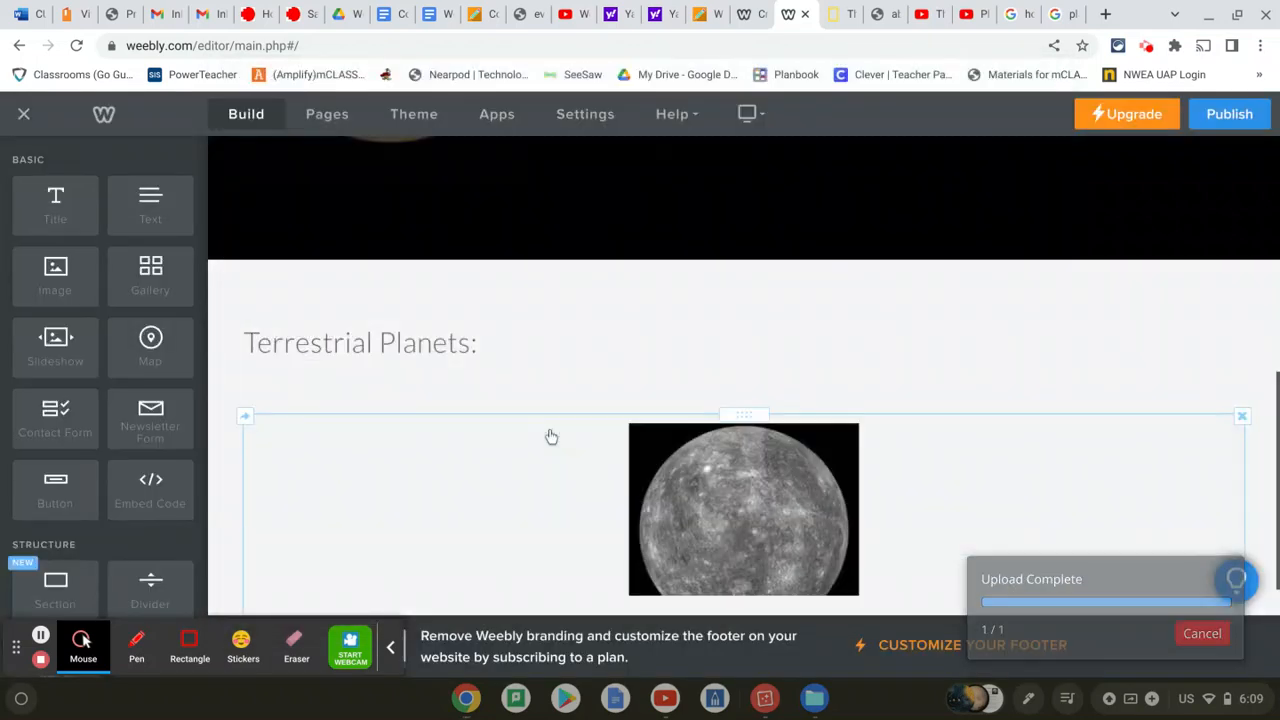
scroll(845, 381, down, 1)
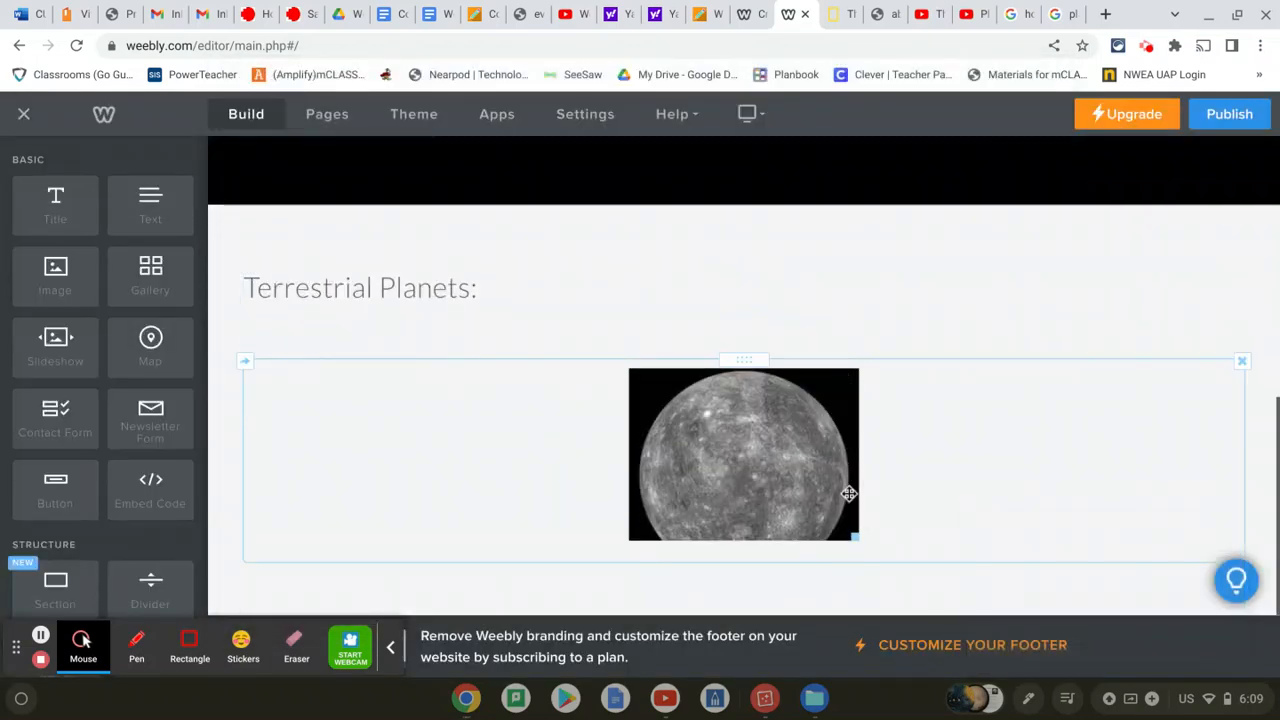
drag(833, 488, 456, 491)
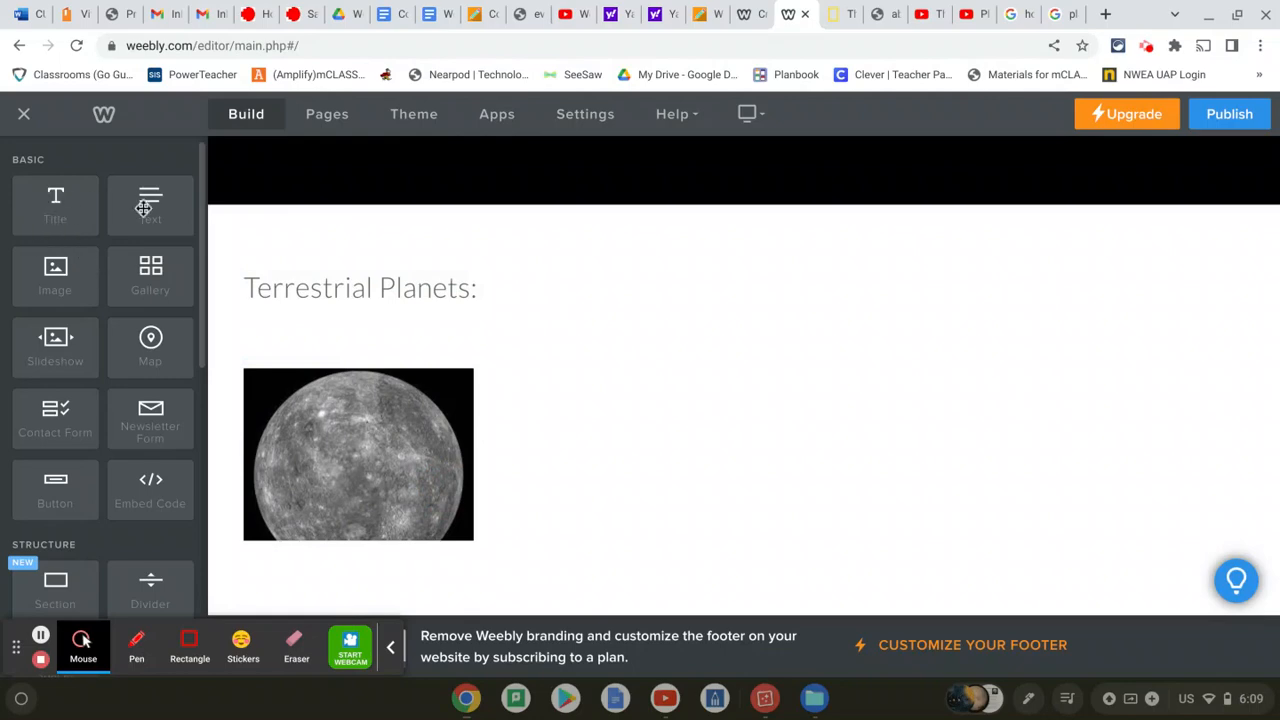
Add a text block beside the Mercury photo reading 'Mercury'
drag(150, 202, 545, 426)
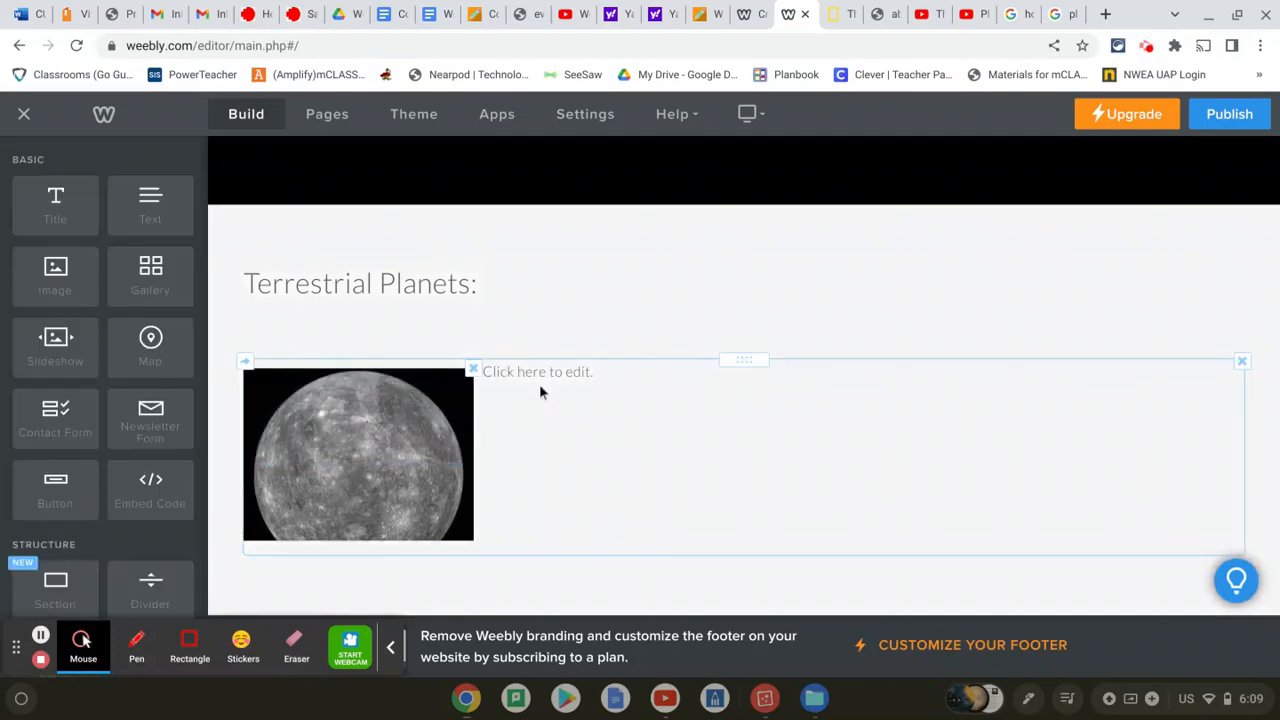
click(540, 385)
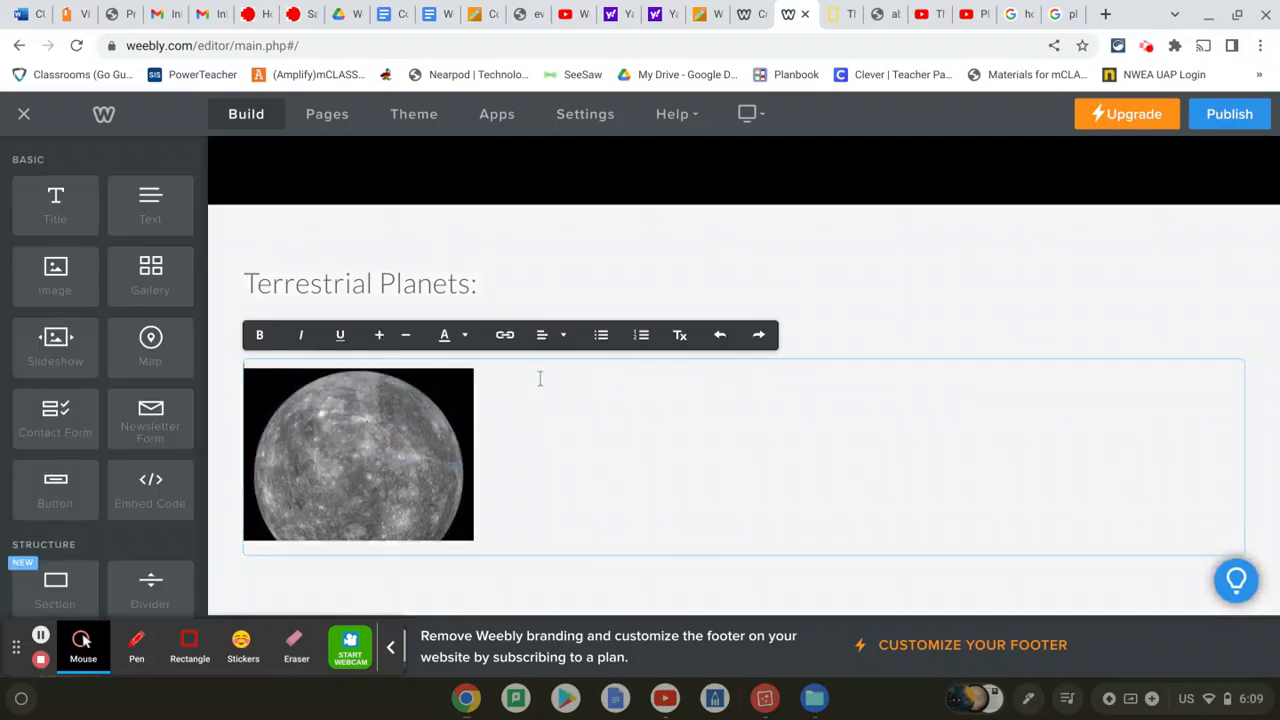
text(Mercury)
Enlarge the word Mercury two sizes and colour it dark indigo
drag(545, 372, 486, 376)
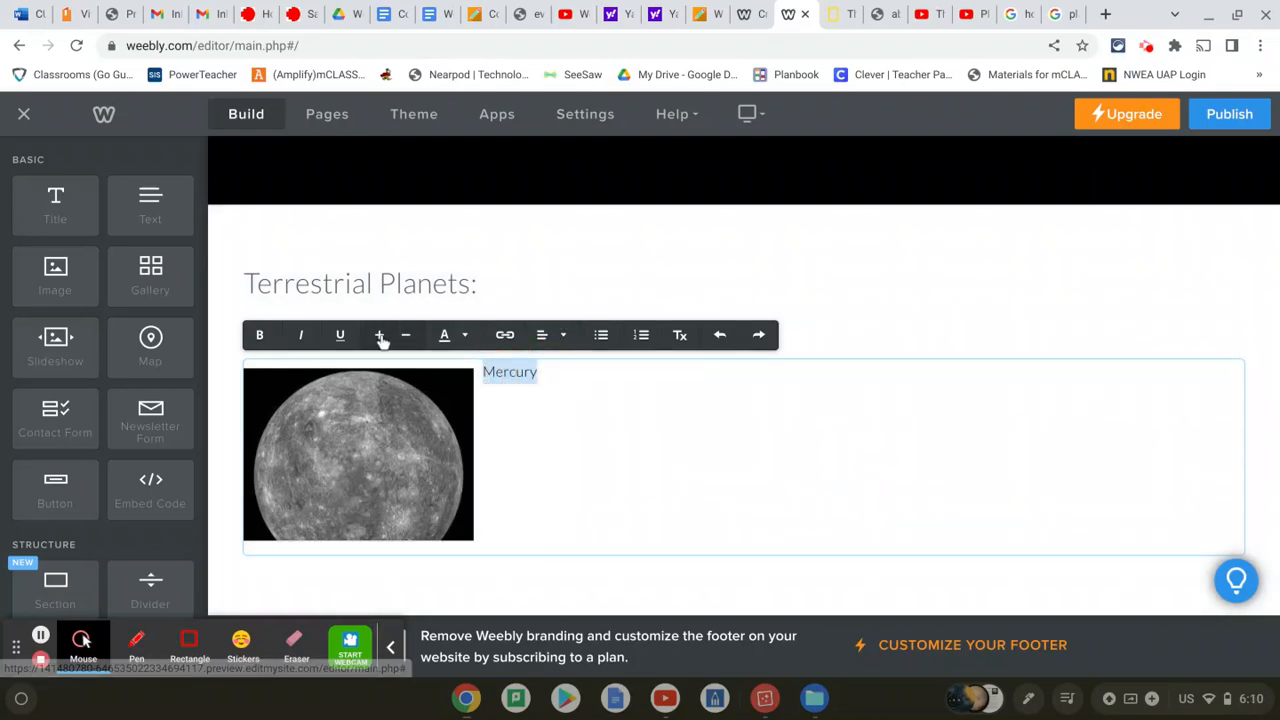
click(379, 336)
click(379, 336)
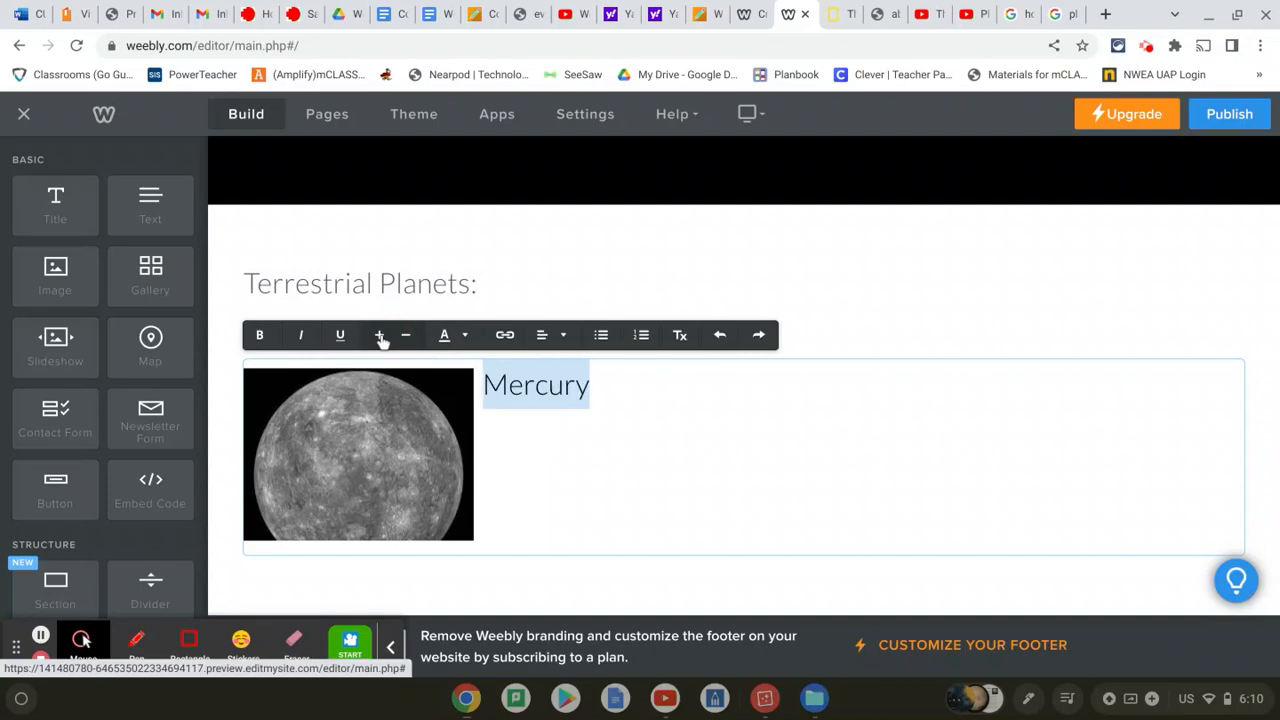
click(464, 335)
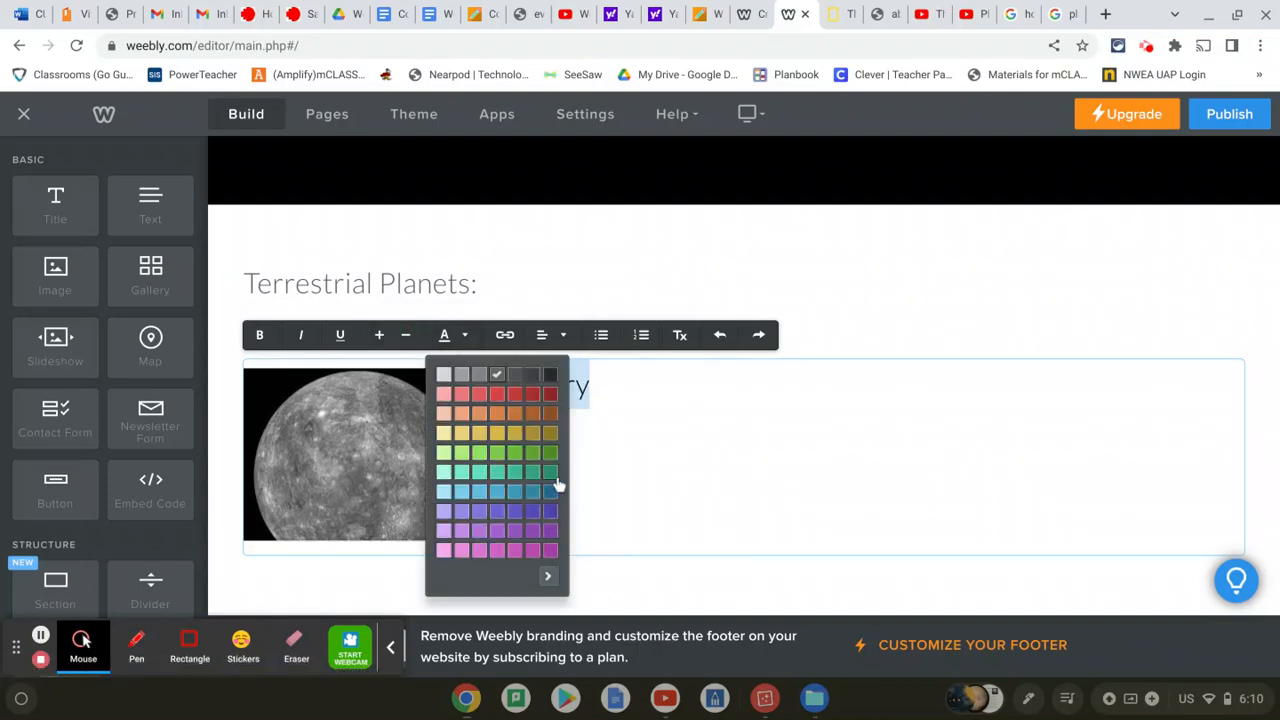
click(551, 514)
click(934, 258)
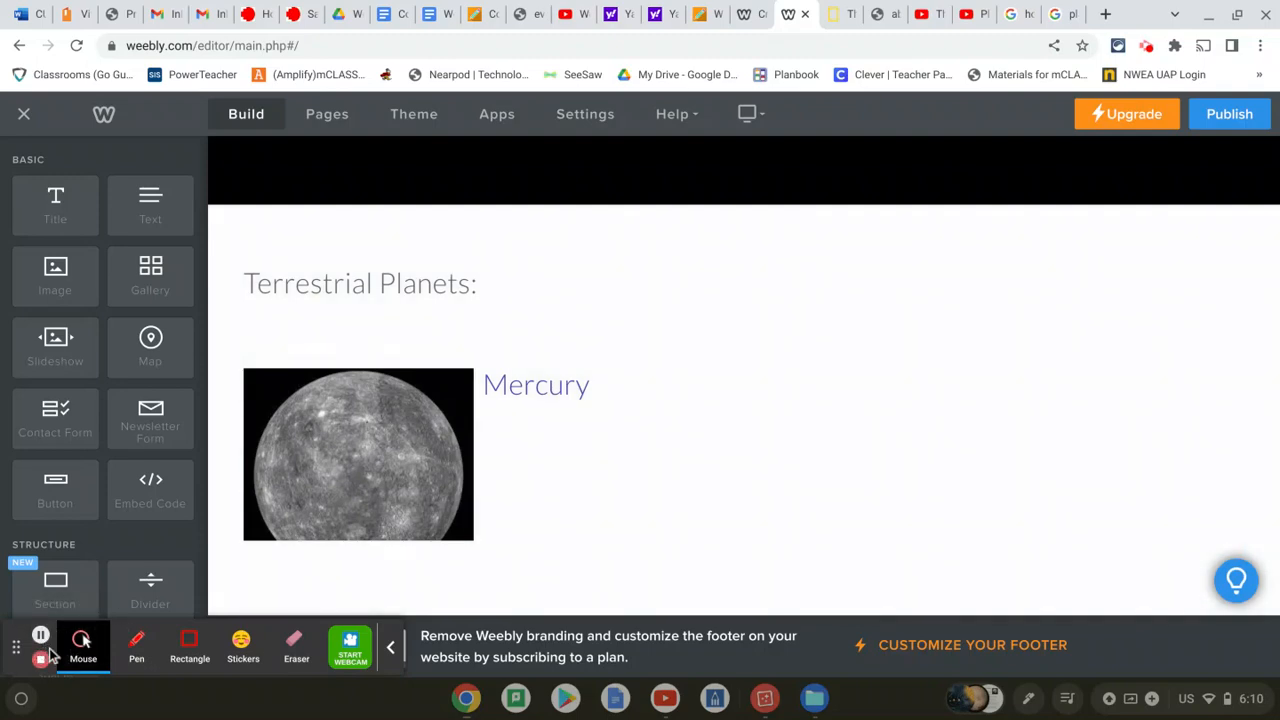
scroll(45, 640, down, 3)
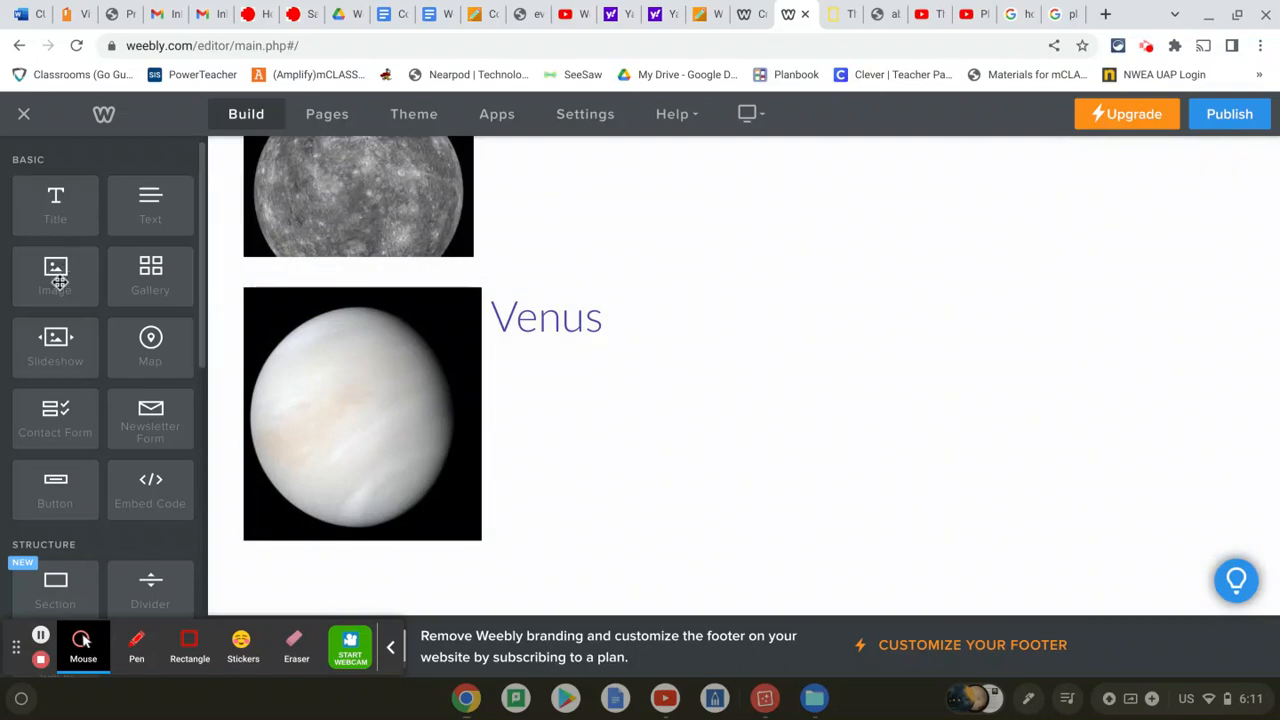
Add an image block below the Venus photo and upload Earth.jpg into it
drag(57, 279, 320, 591)
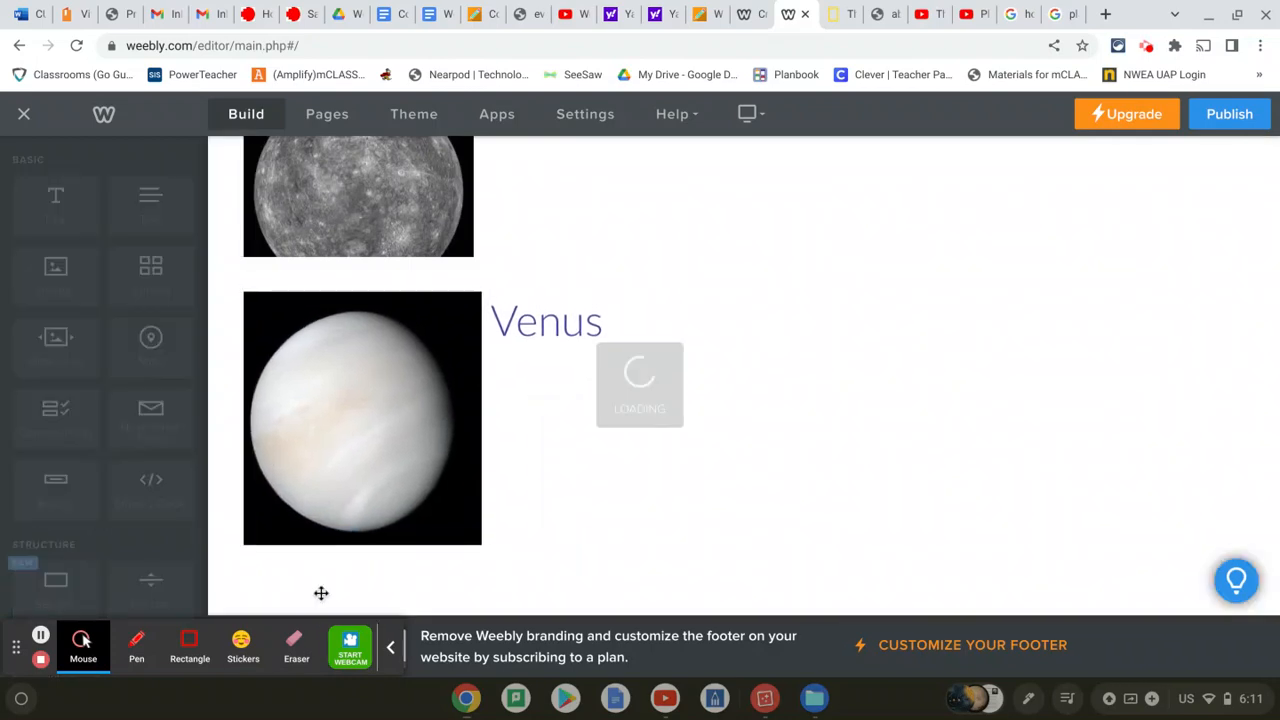
scroll(660, 474, down, 2)
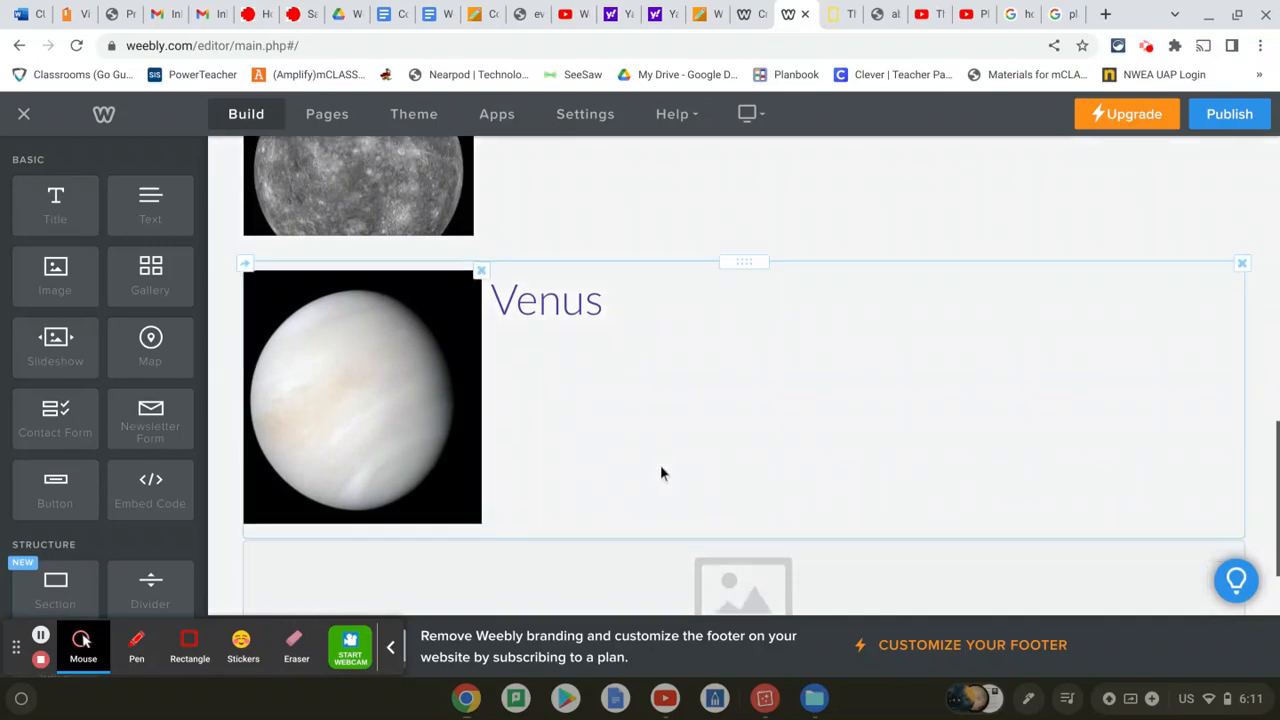
click(759, 511)
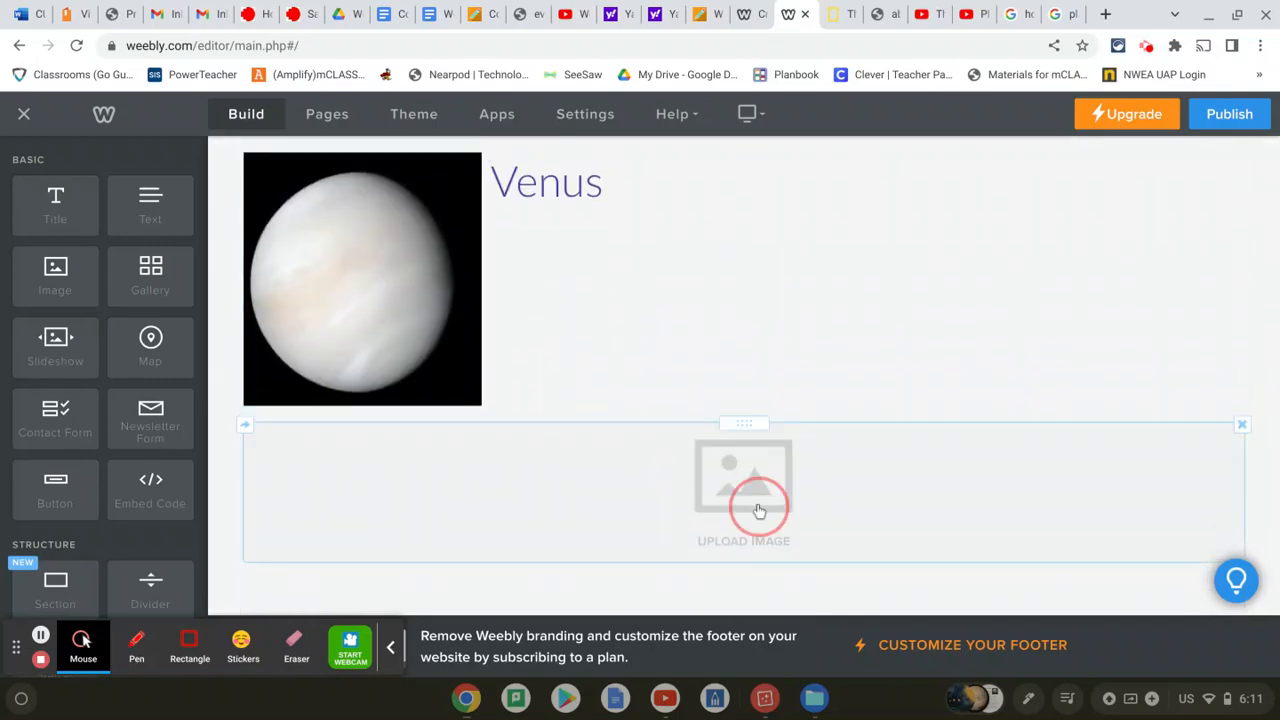
click(624, 372)
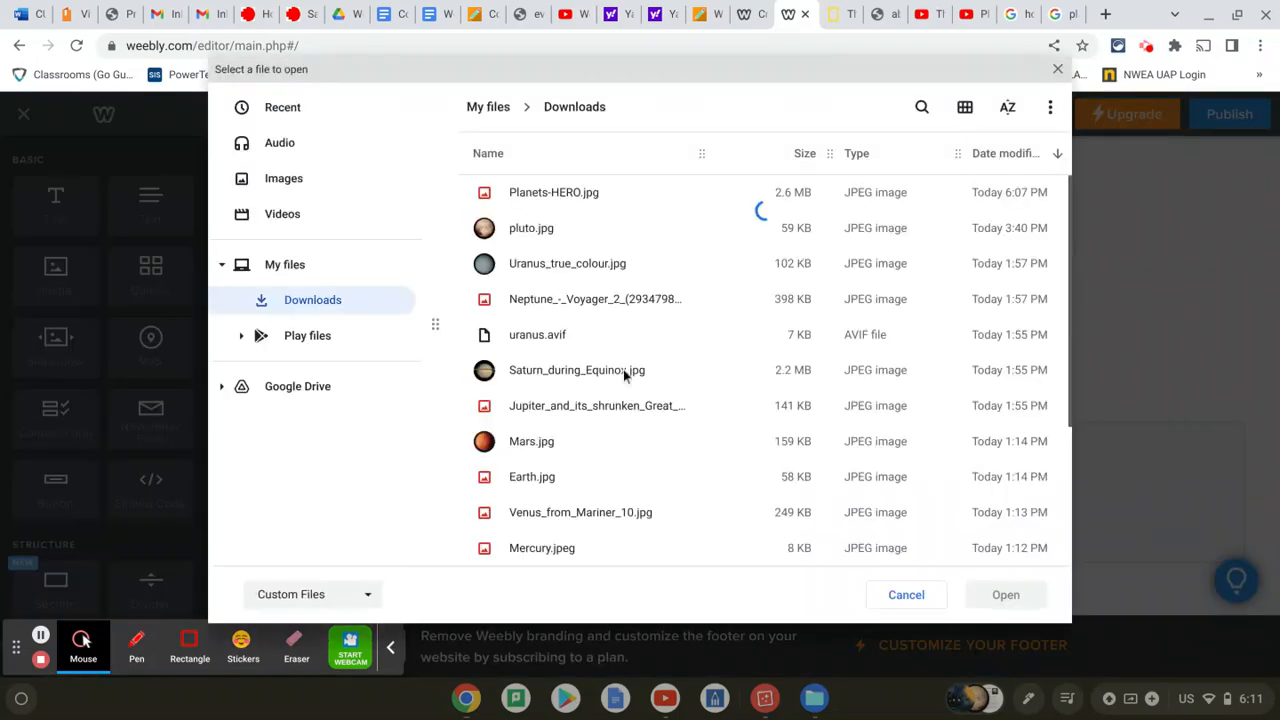
double_click(532, 477)
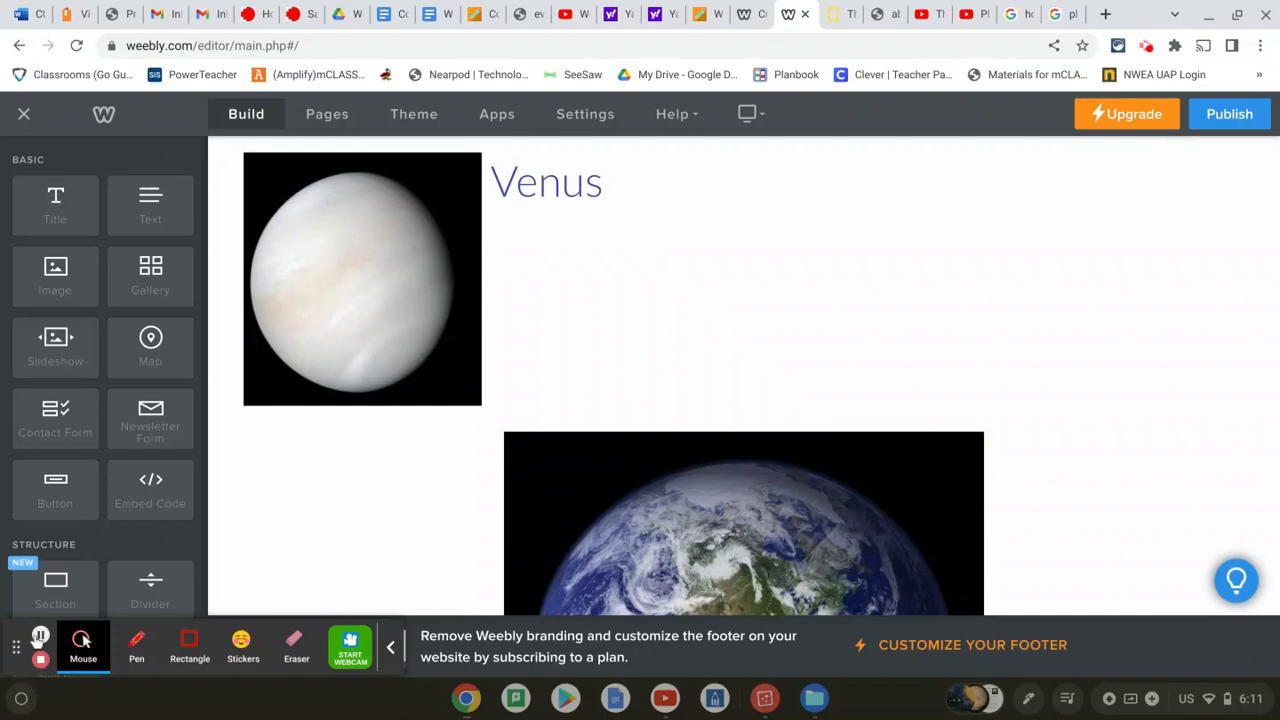
click(40, 635)
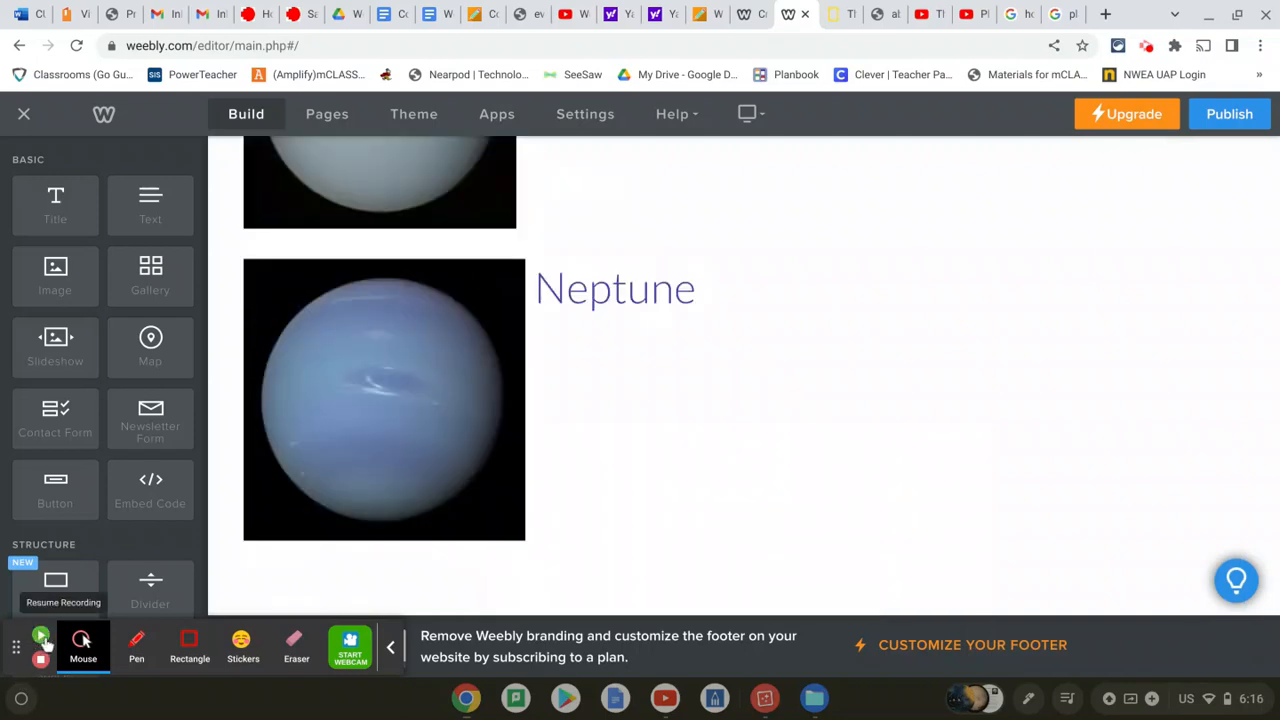
click(41, 638)
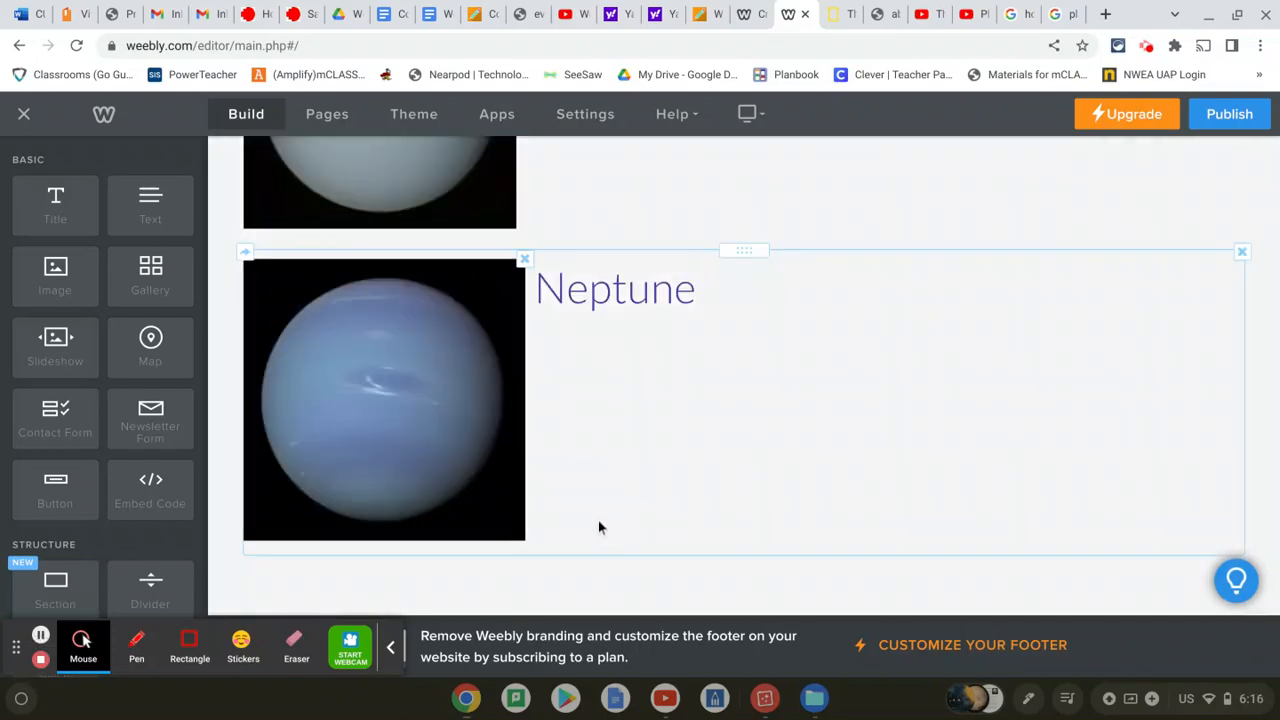
Scroll through the page to review the planet list down to Neptune
scroll(599, 527, up, 5)
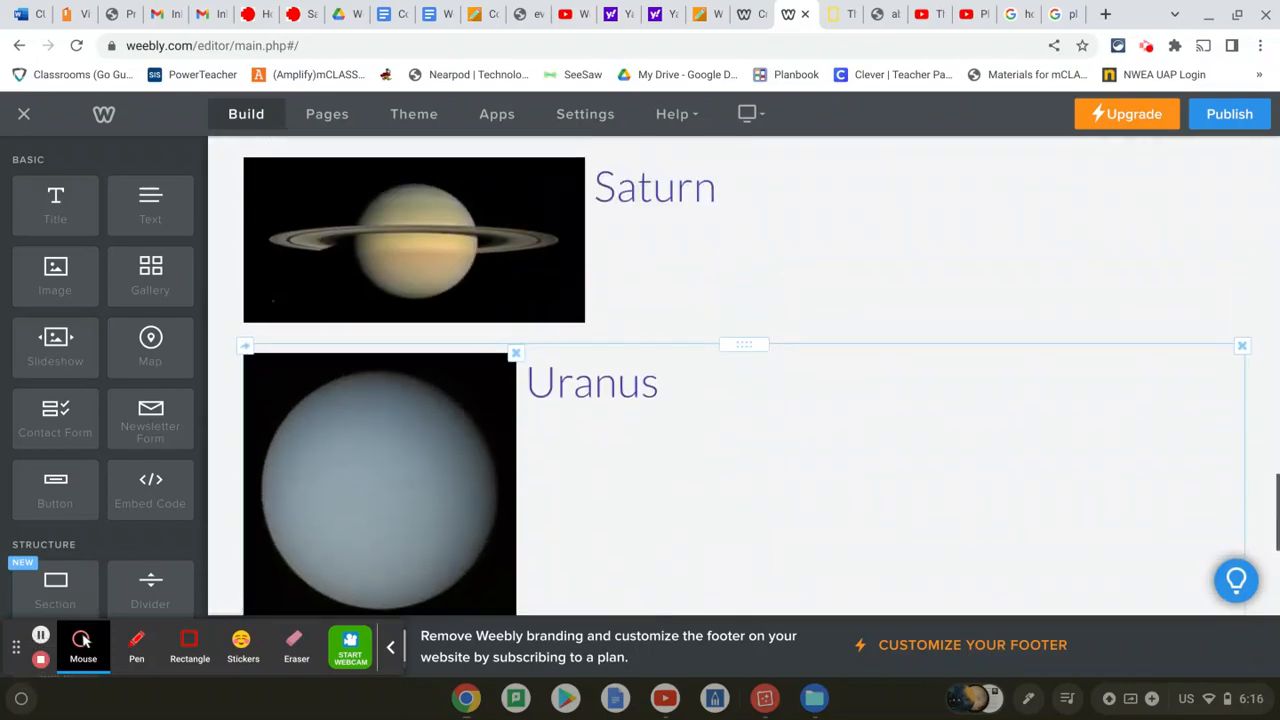
scroll(744, 400, up, 10)
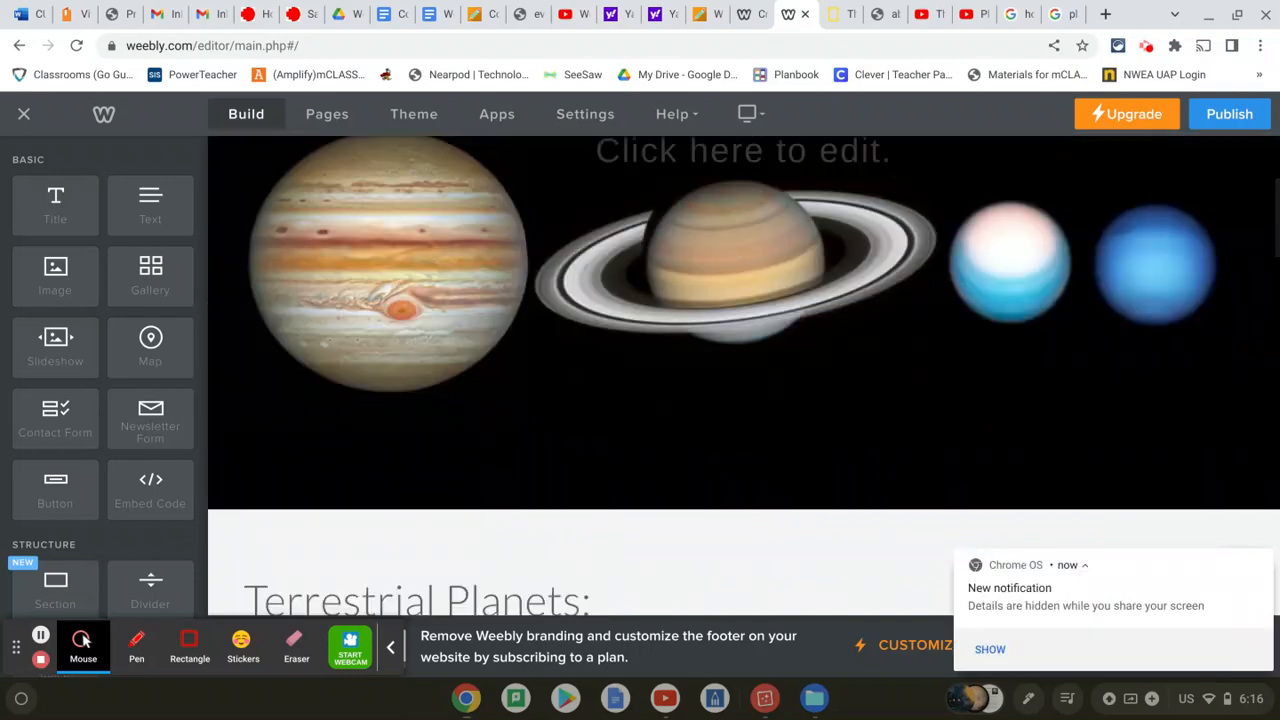
scroll(744, 400, down, 2)
scroll(577, 488, down, 1)
scroll(572, 487, down, 8)
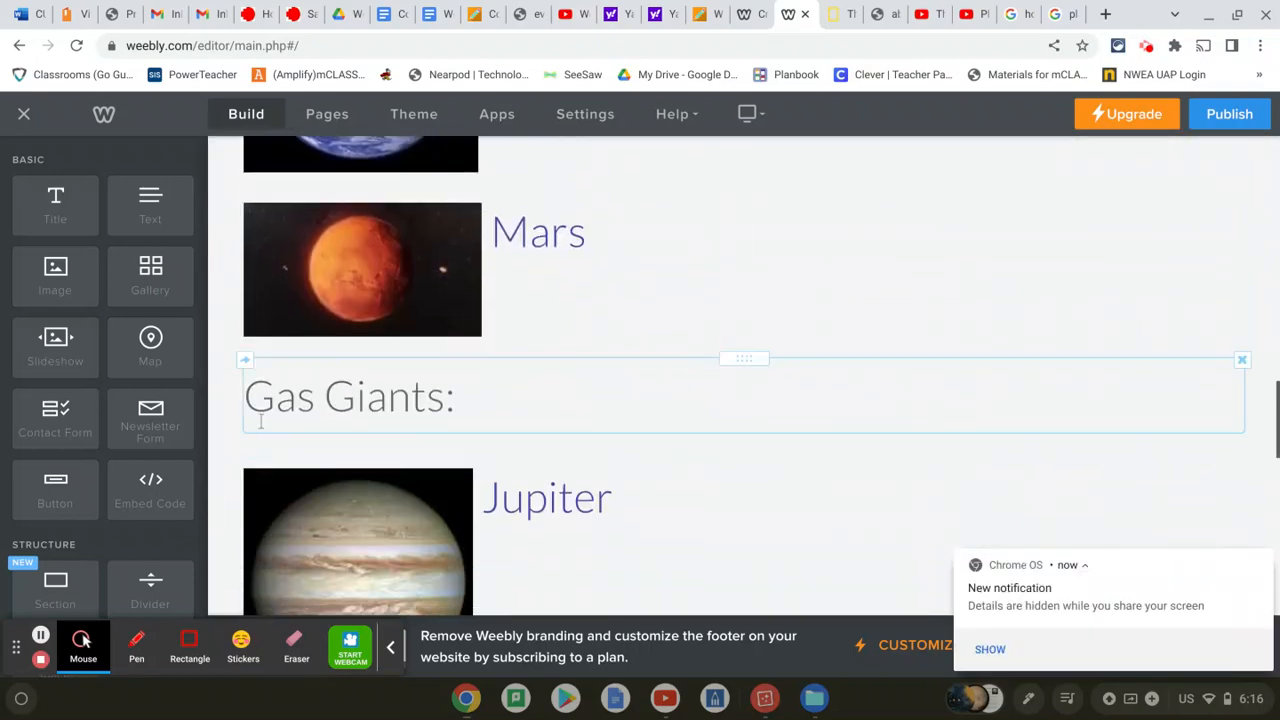
scroll(525, 395, down, 3)
scroll(525, 395, down, 7)
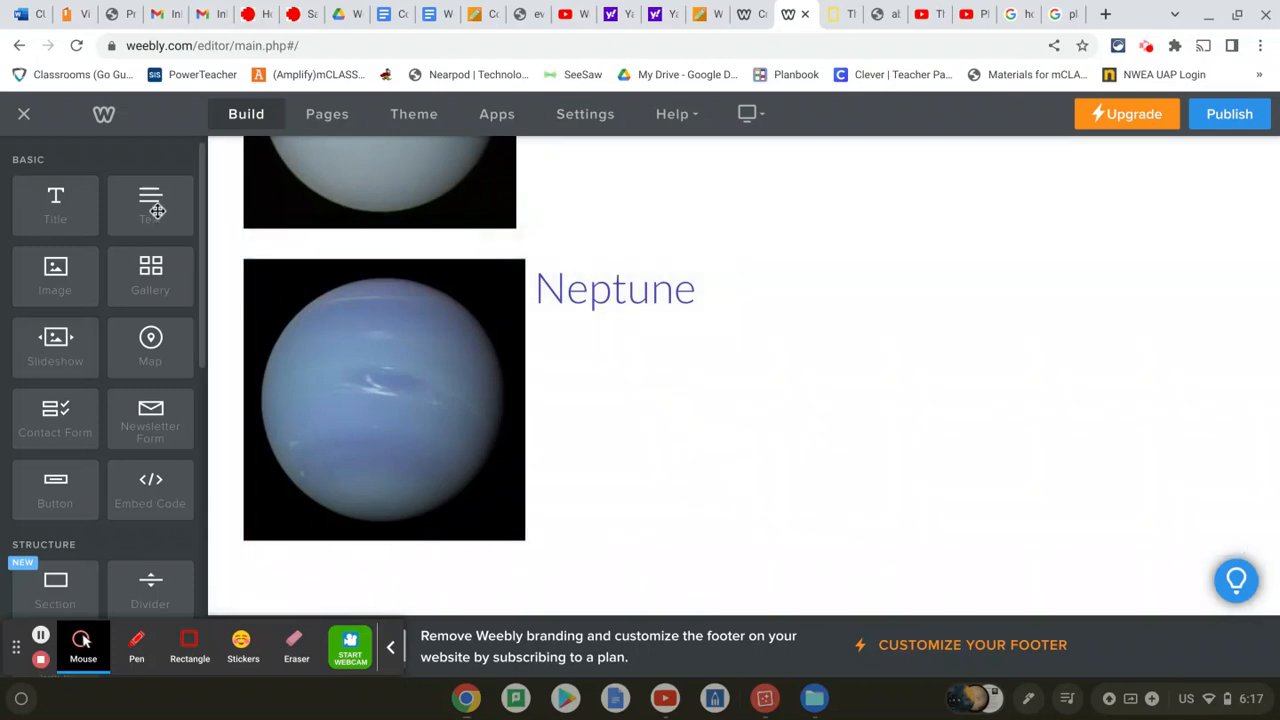
Add a text block below Neptune reading 'Click here to read more about the eight planets in our solar system'
drag(150, 205, 364, 569)
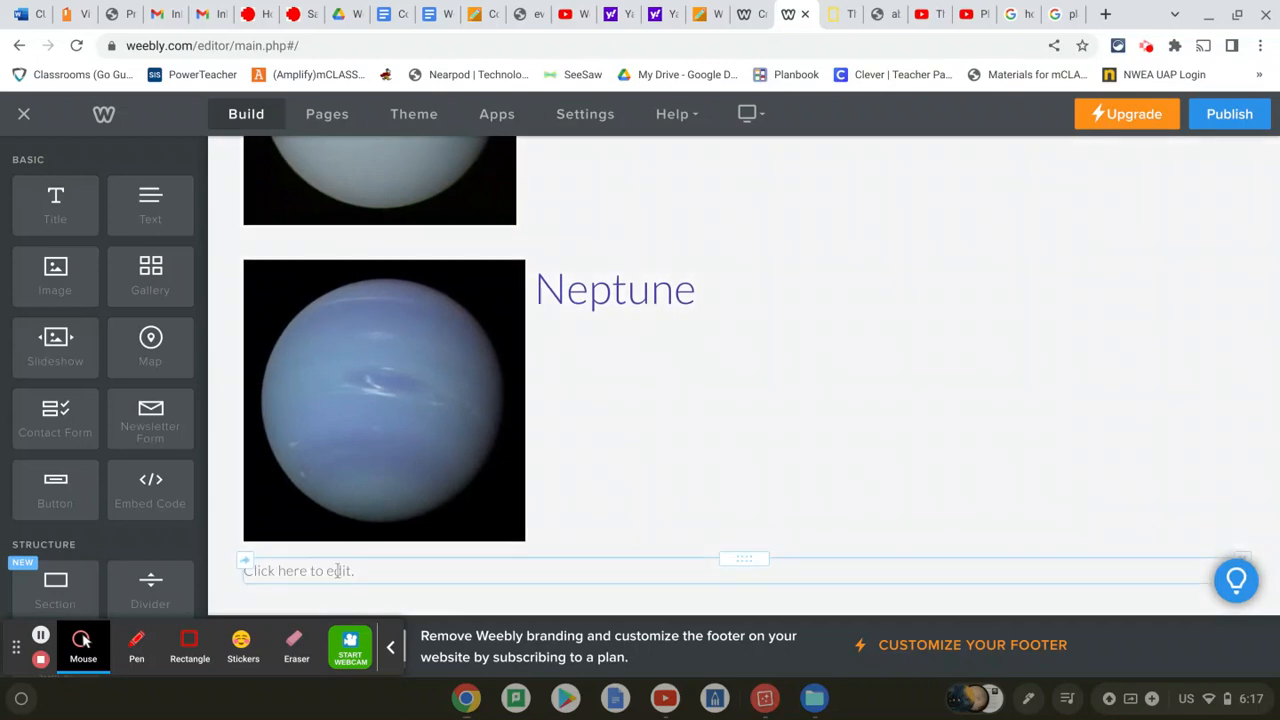
click(337, 570)
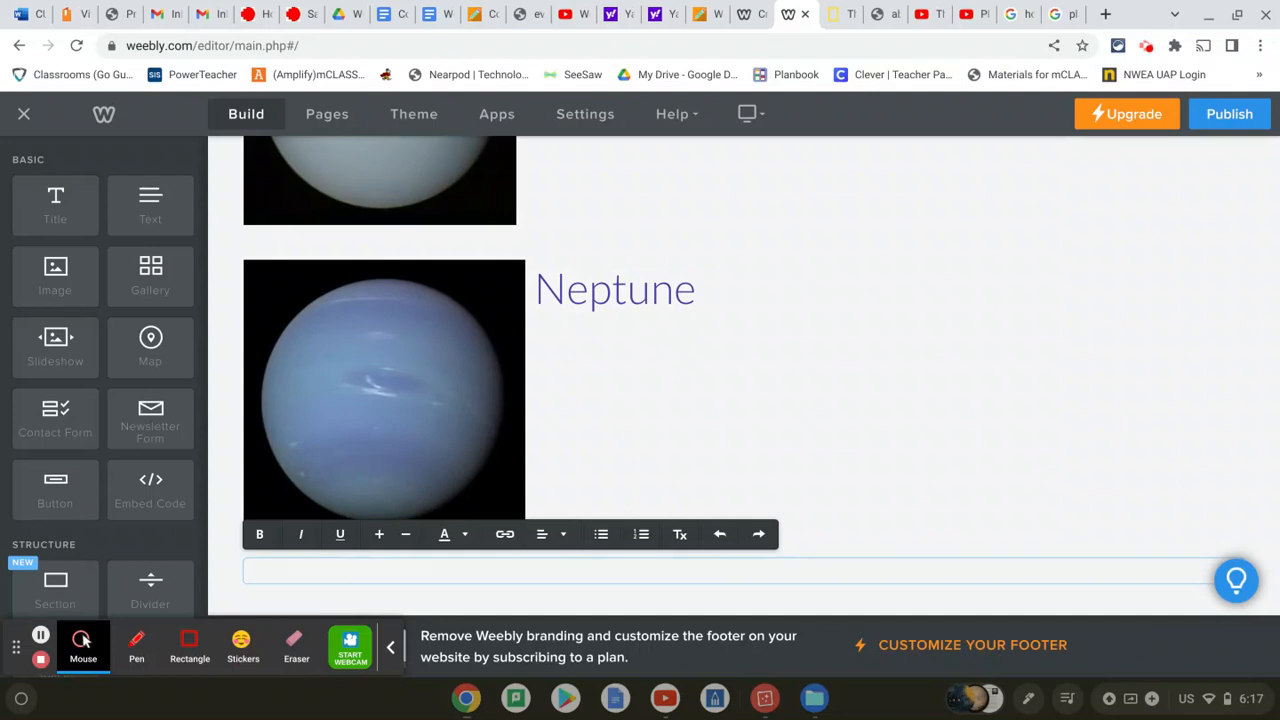
text(Click here to read more an)
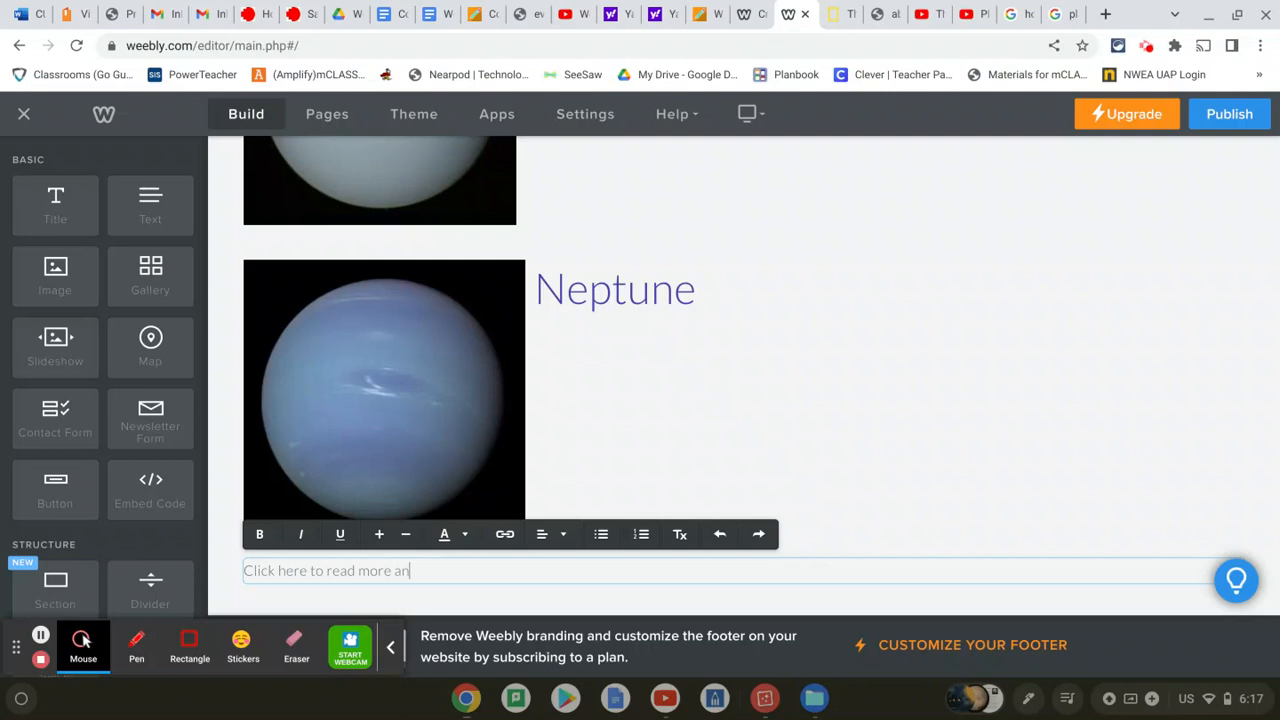
key(BackSpace)
text(bout the)
text( eight)
text( plant)
text(ts in our sol)
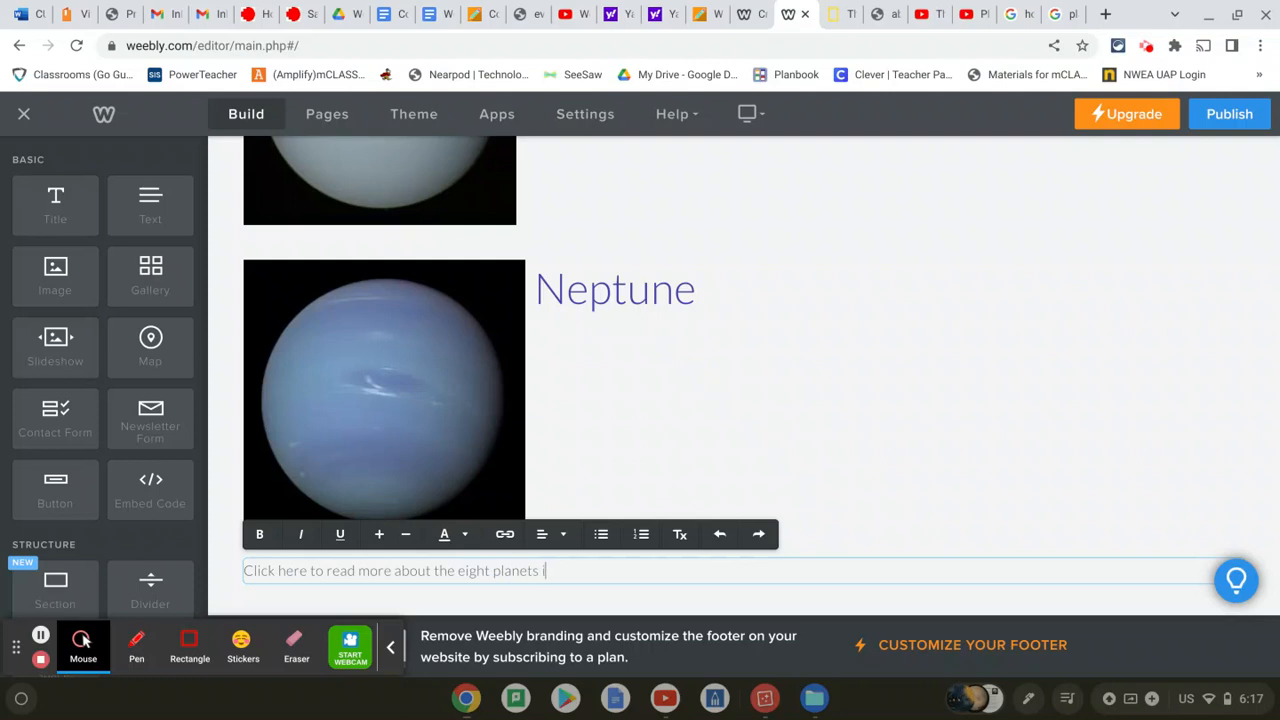
text(ar system.)
Link the word 'here' to the National Geographic planets page URL
double_click(290, 571)
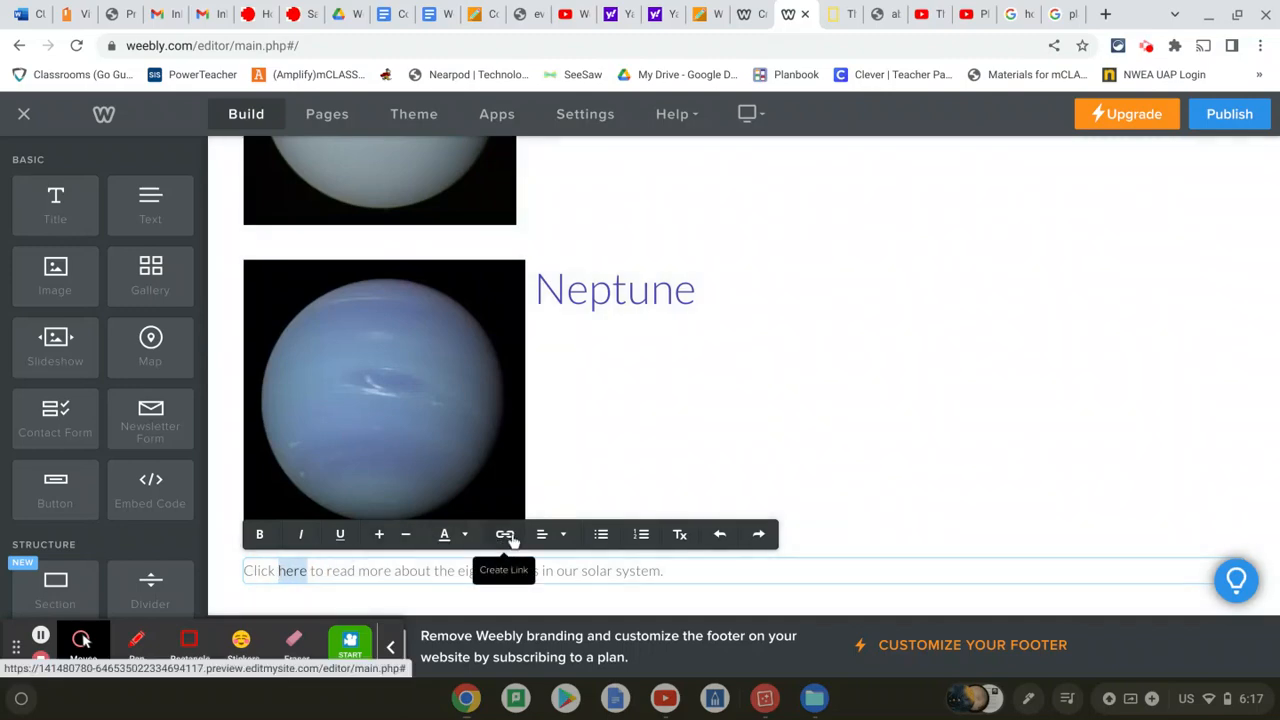
click(506, 535)
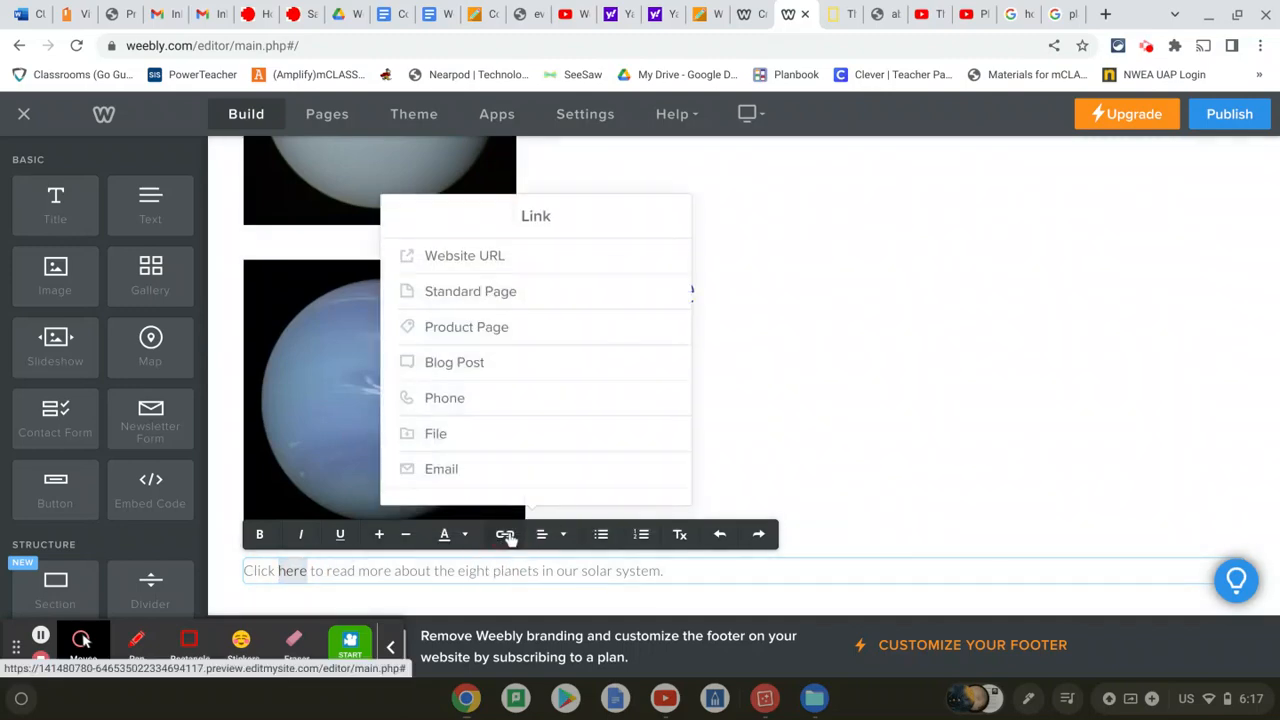
click(549, 291)
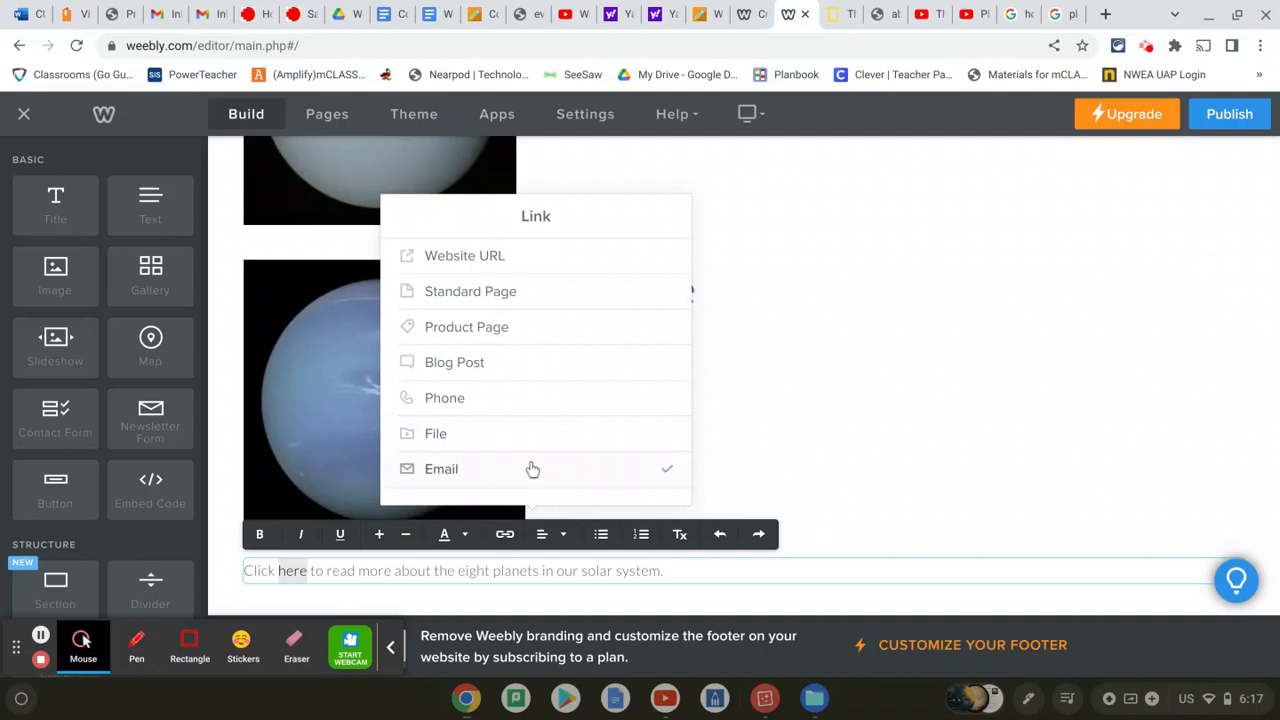
click(525, 266)
click(525, 266)
click(515, 262)
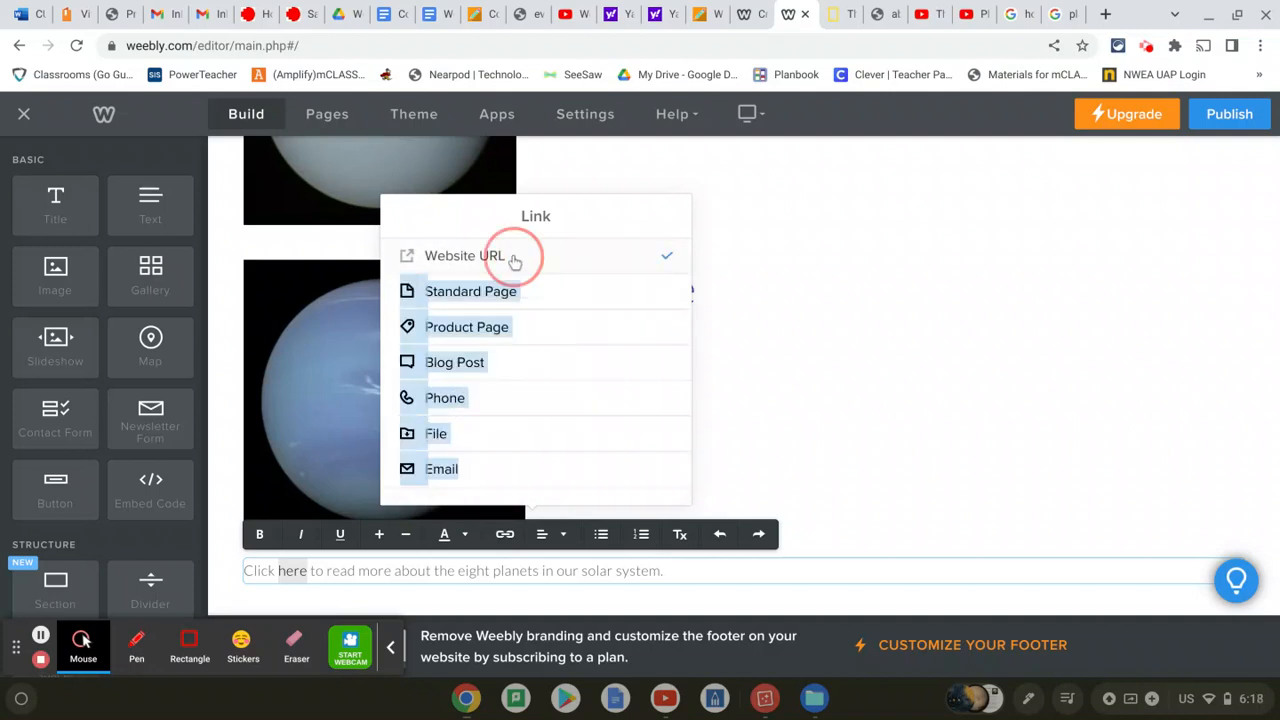
click(839, 15)
scroll(601, 278, up, 10)
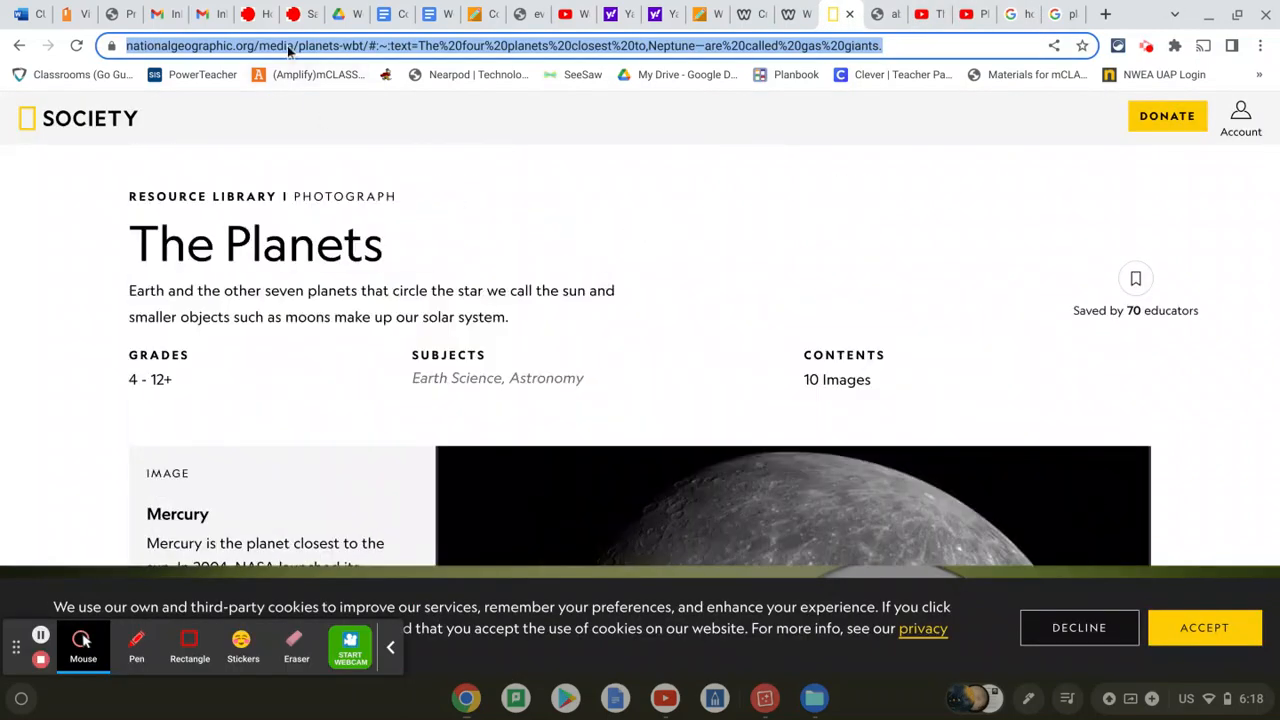
click(795, 15)
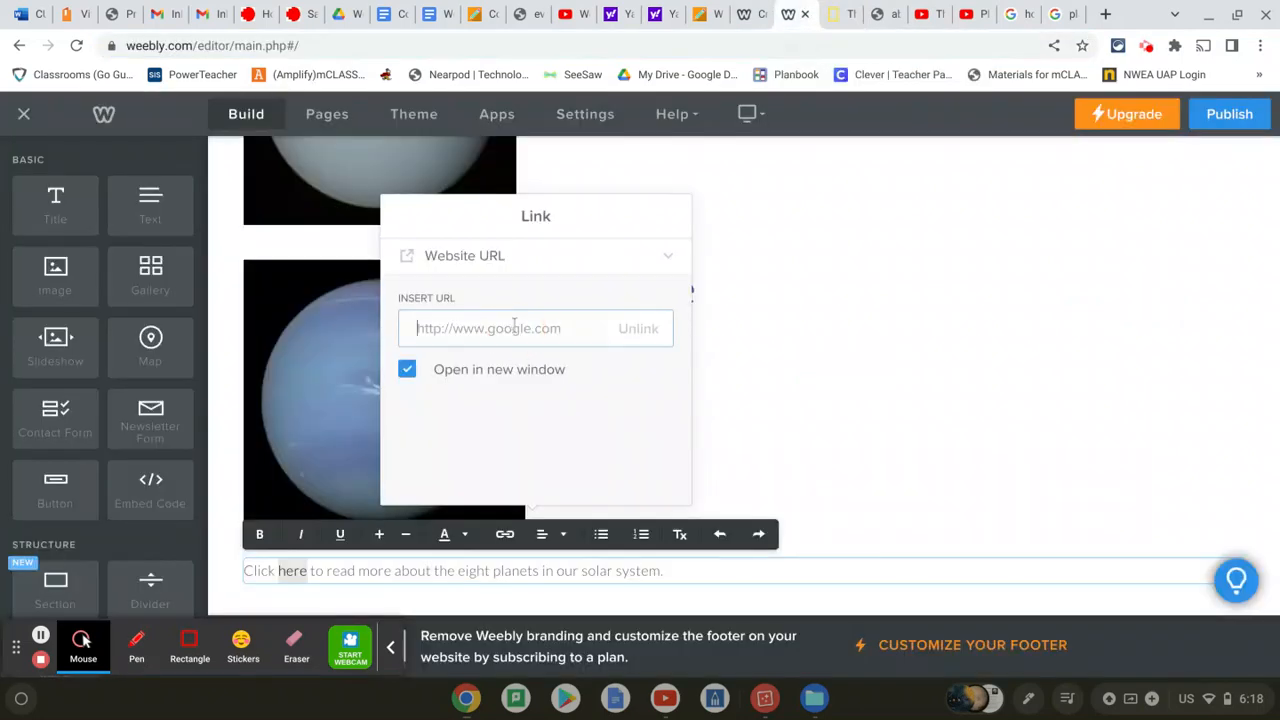
key(ctrl+v)
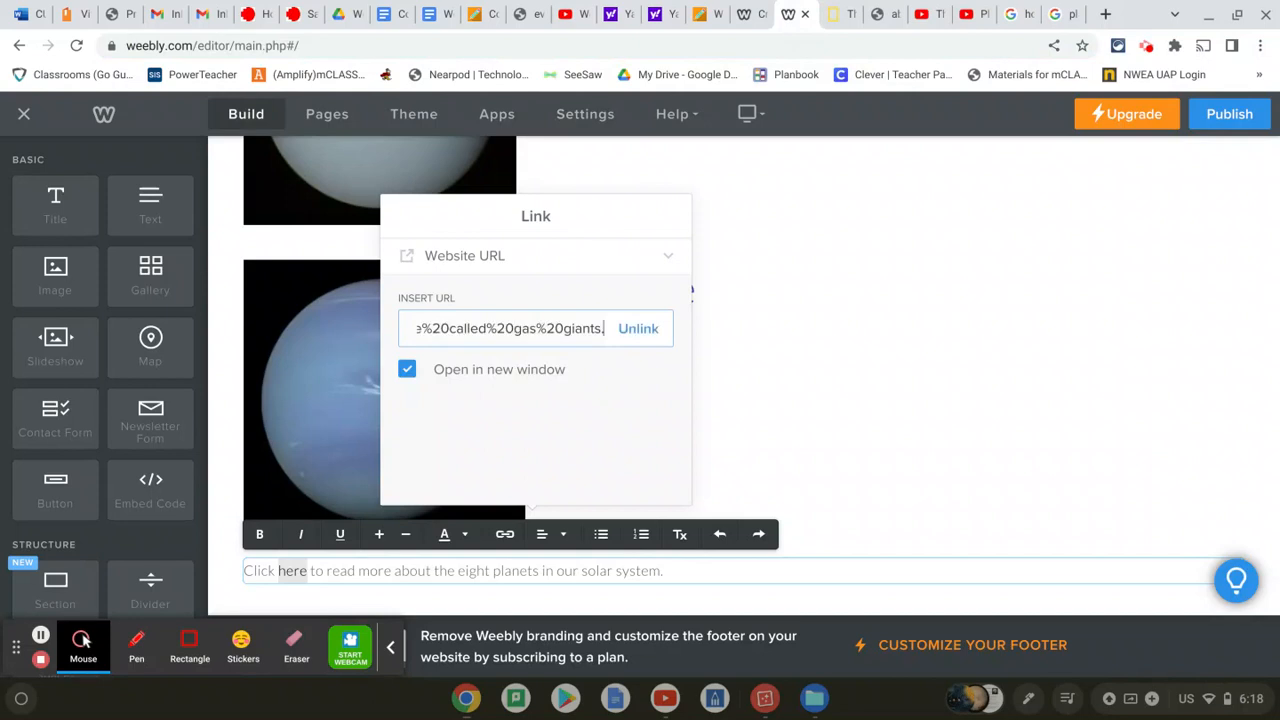
click(814, 258)
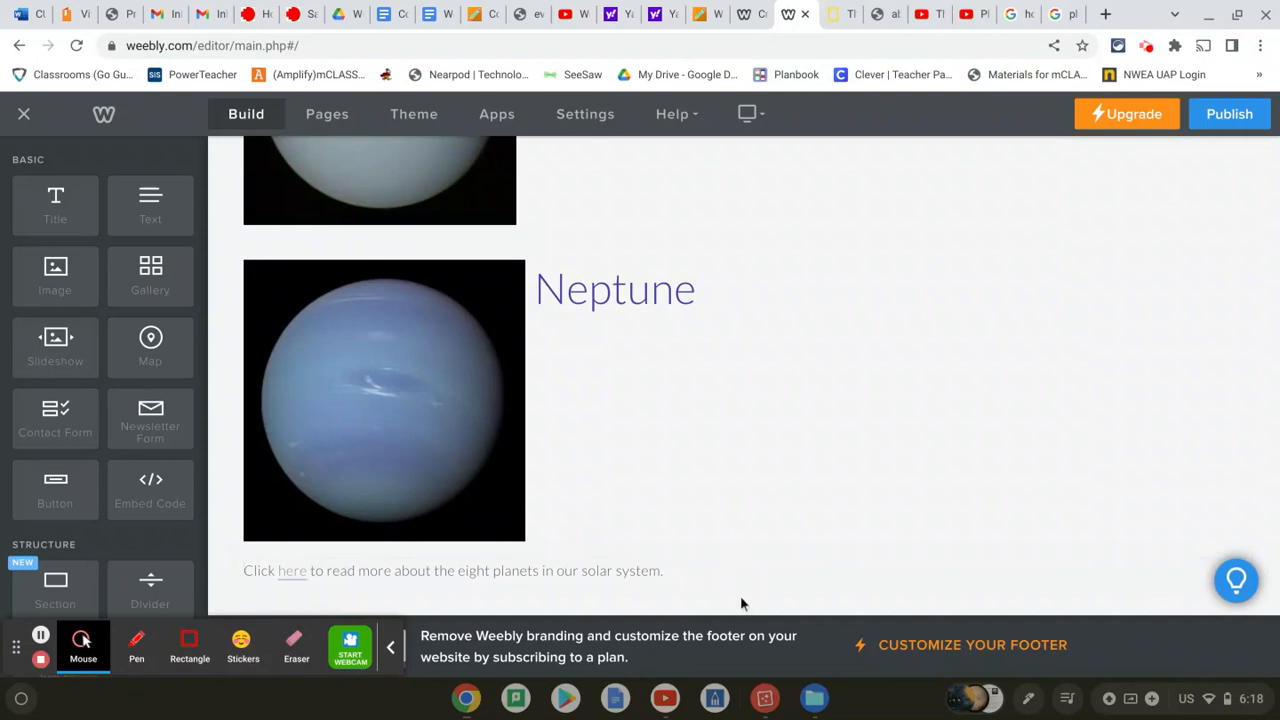
Enlarge the sentence below Neptune by two font sizes and give it a dark colour
drag(678, 572, 270, 536)
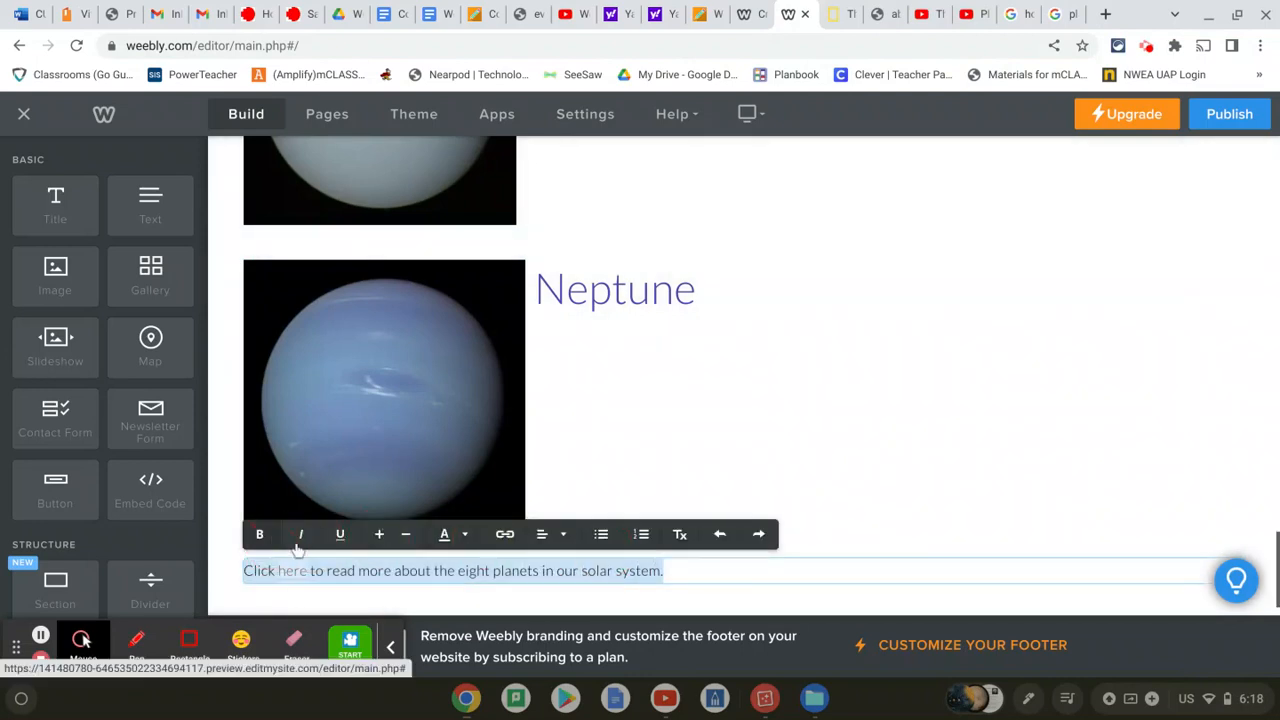
click(380, 537)
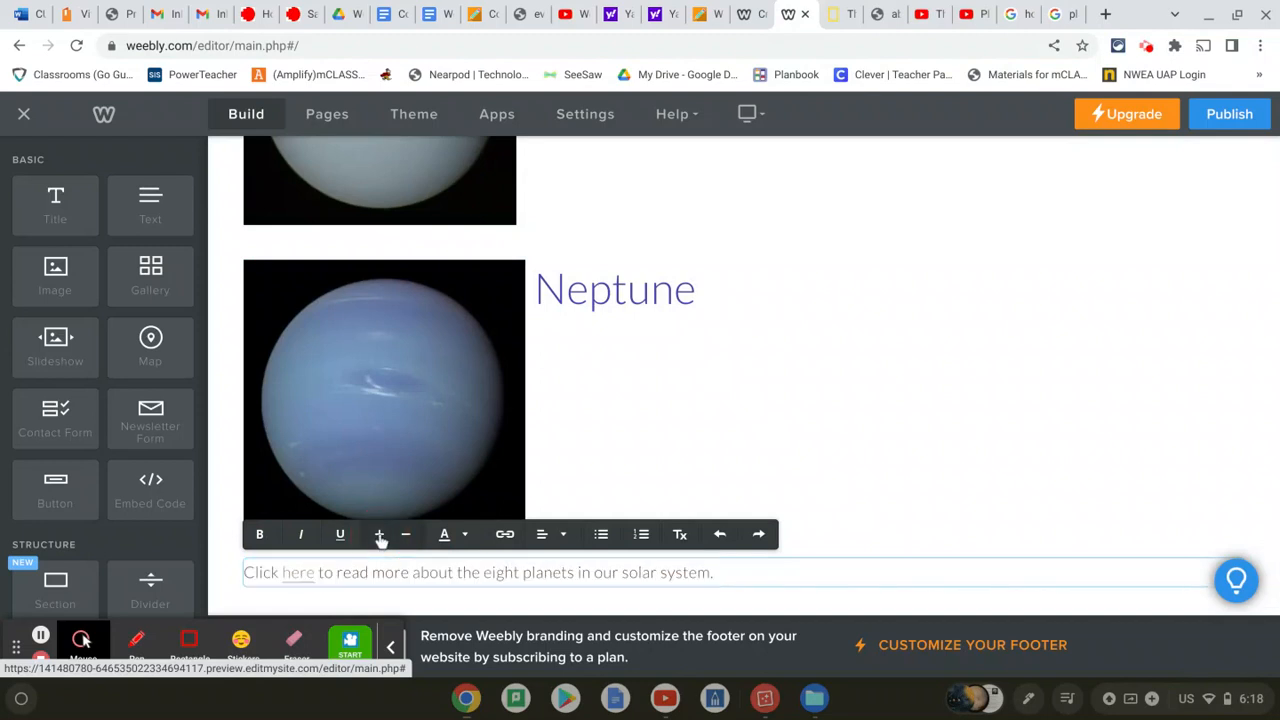
drag(751, 572, 148, 567)
click(381, 536)
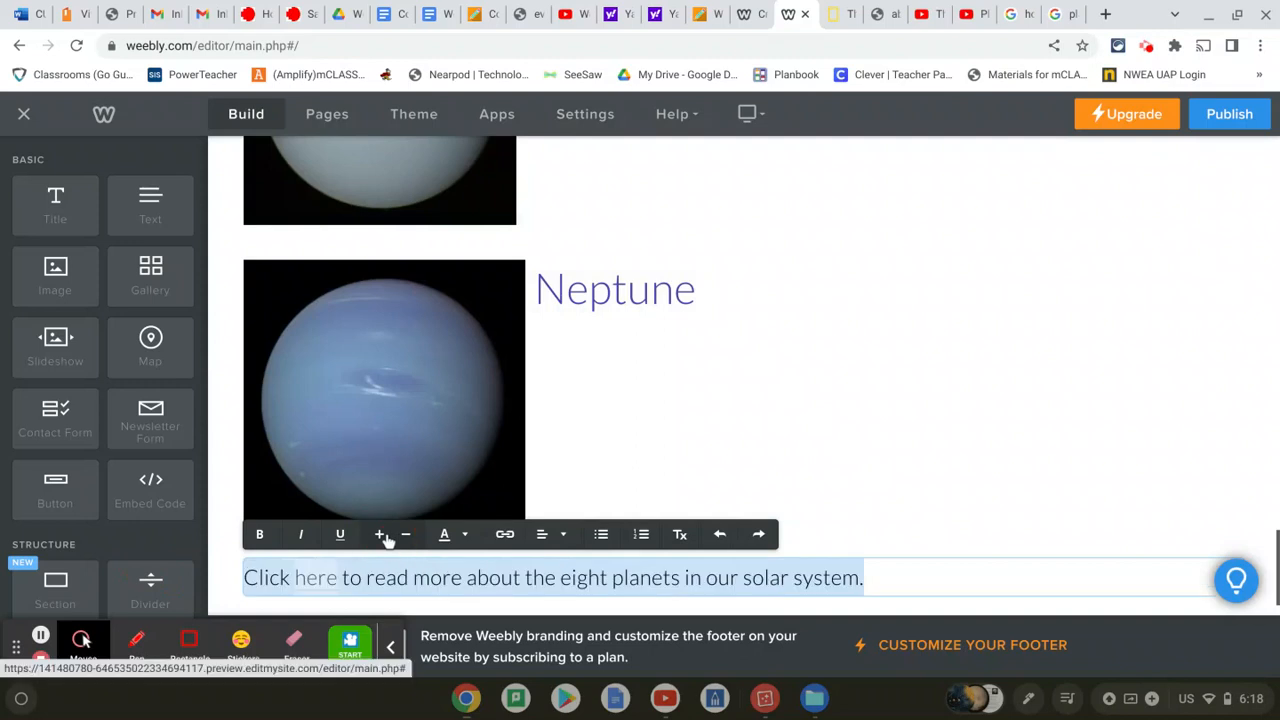
click(446, 534)
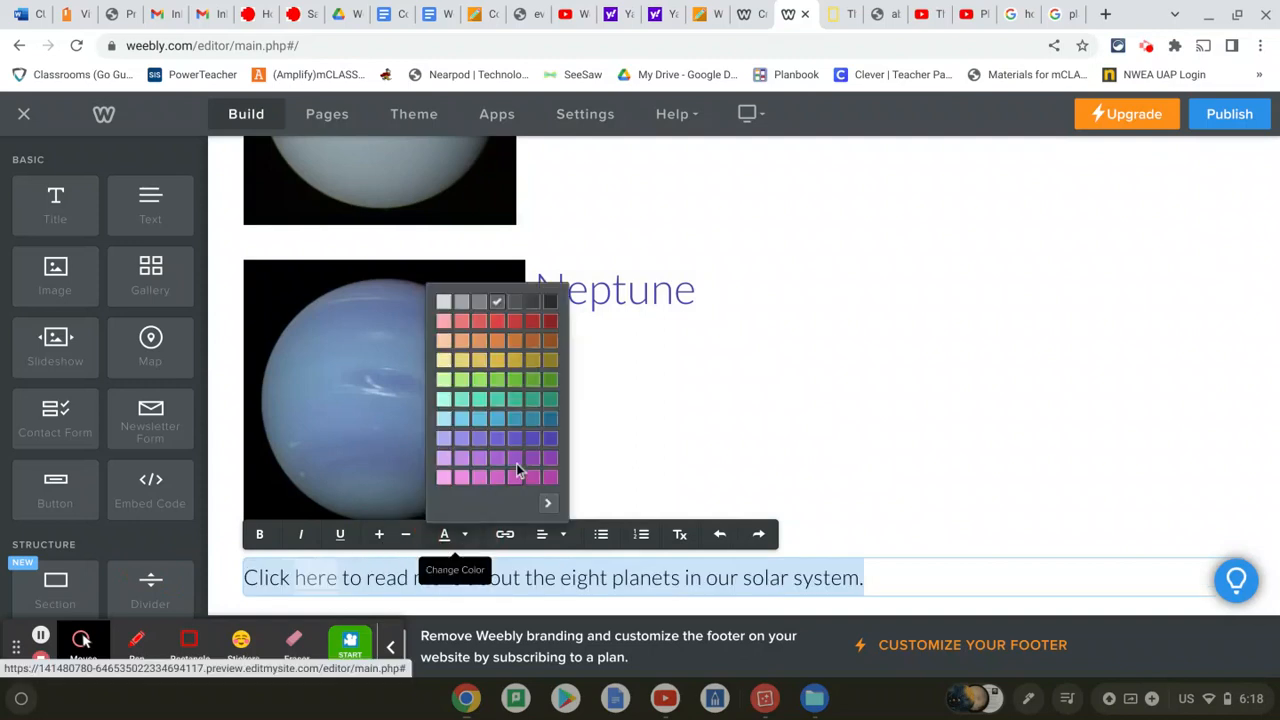
click(551, 300)
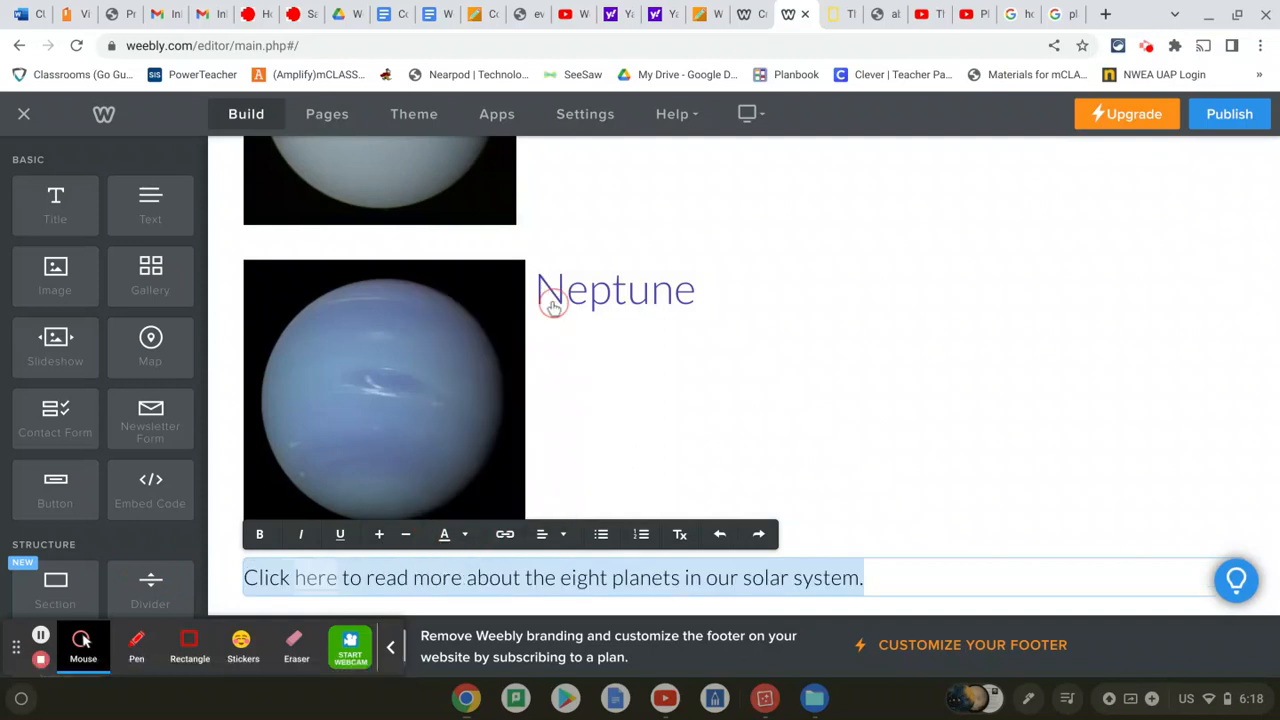
click(216, 511)
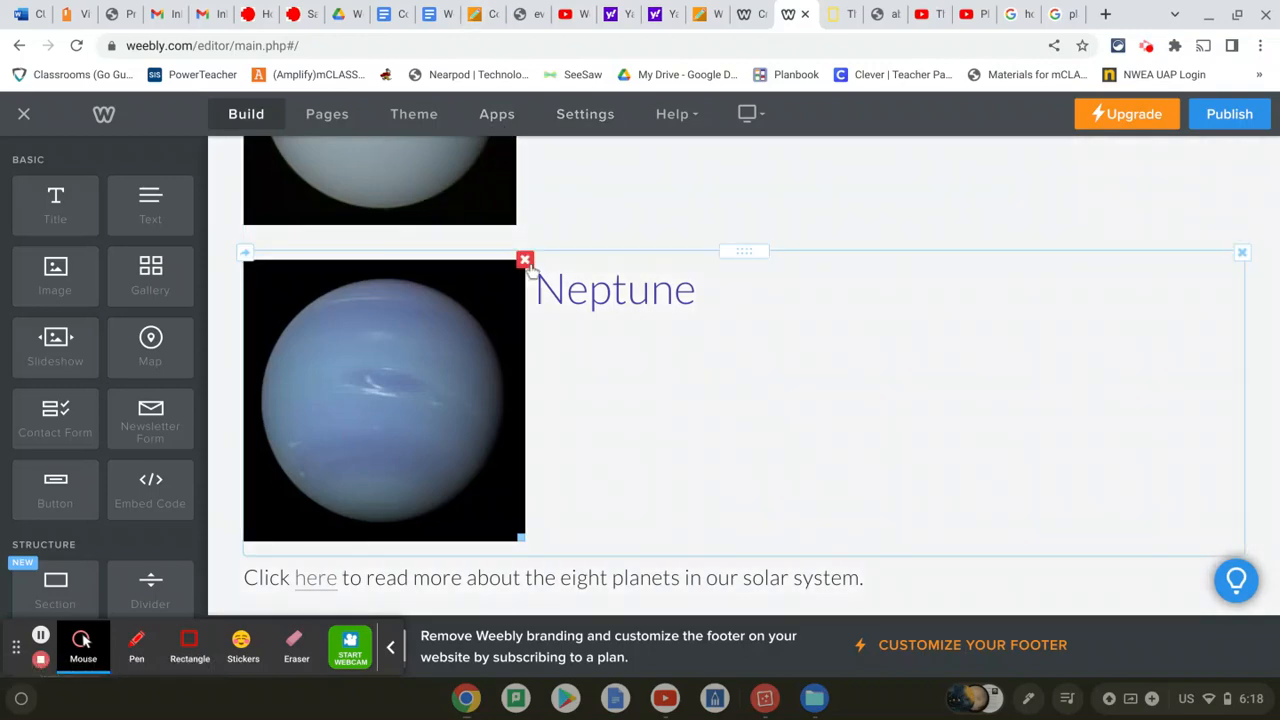
Go to the PLUTO-NON PLANET page from the SOLAR SYSTEM menu
scroll(533, 271, up, 20)
scroll(533, 271, up, 10)
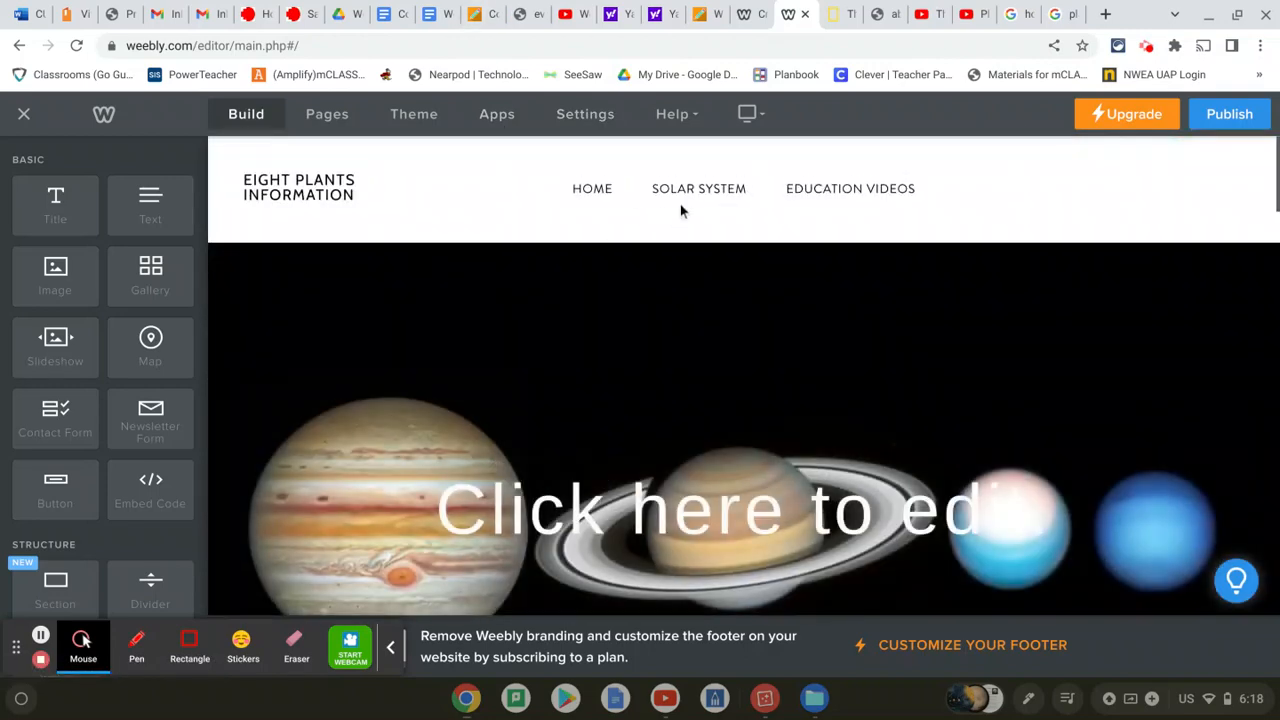
mouse_move(686, 199)
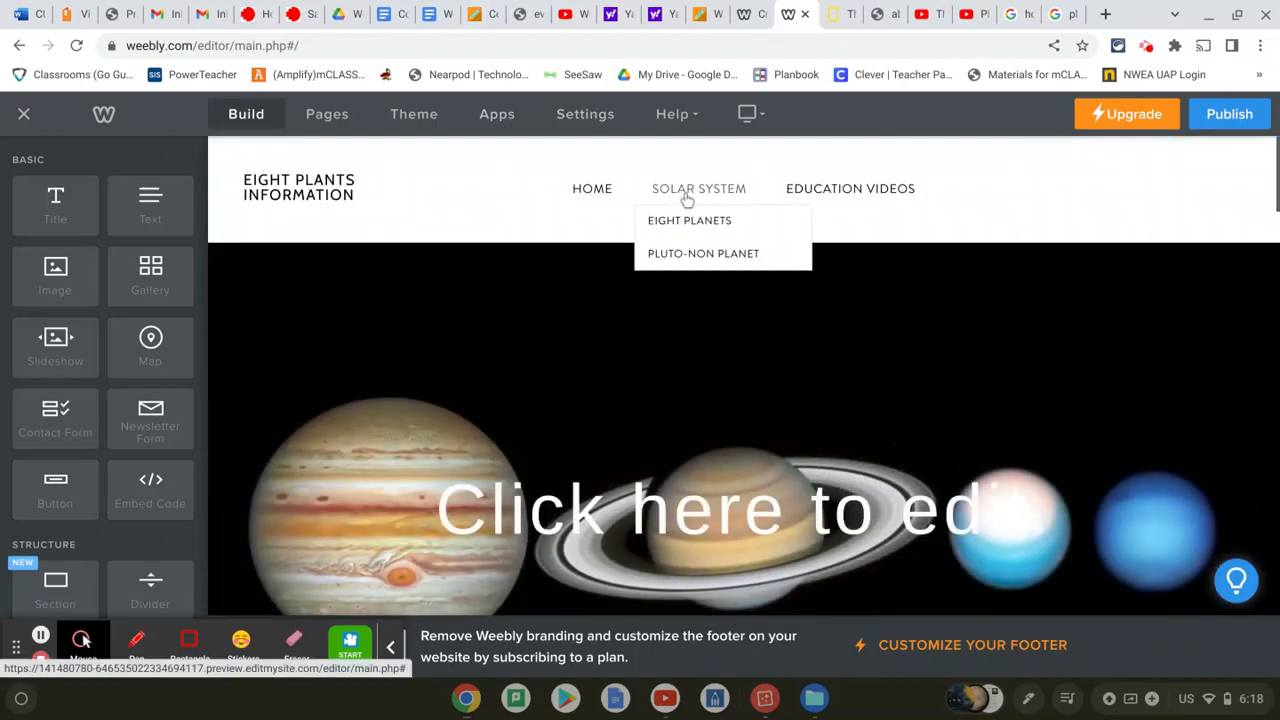
click(703, 256)
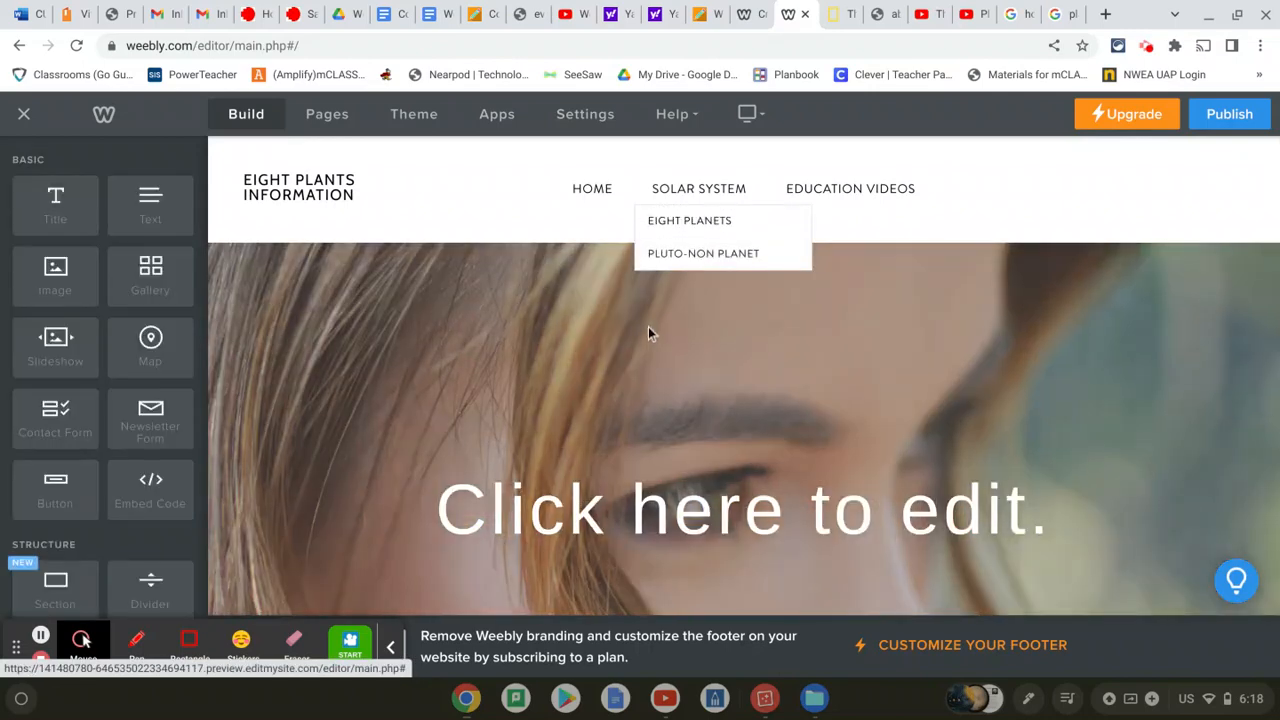
scroll(648, 333, down, 5)
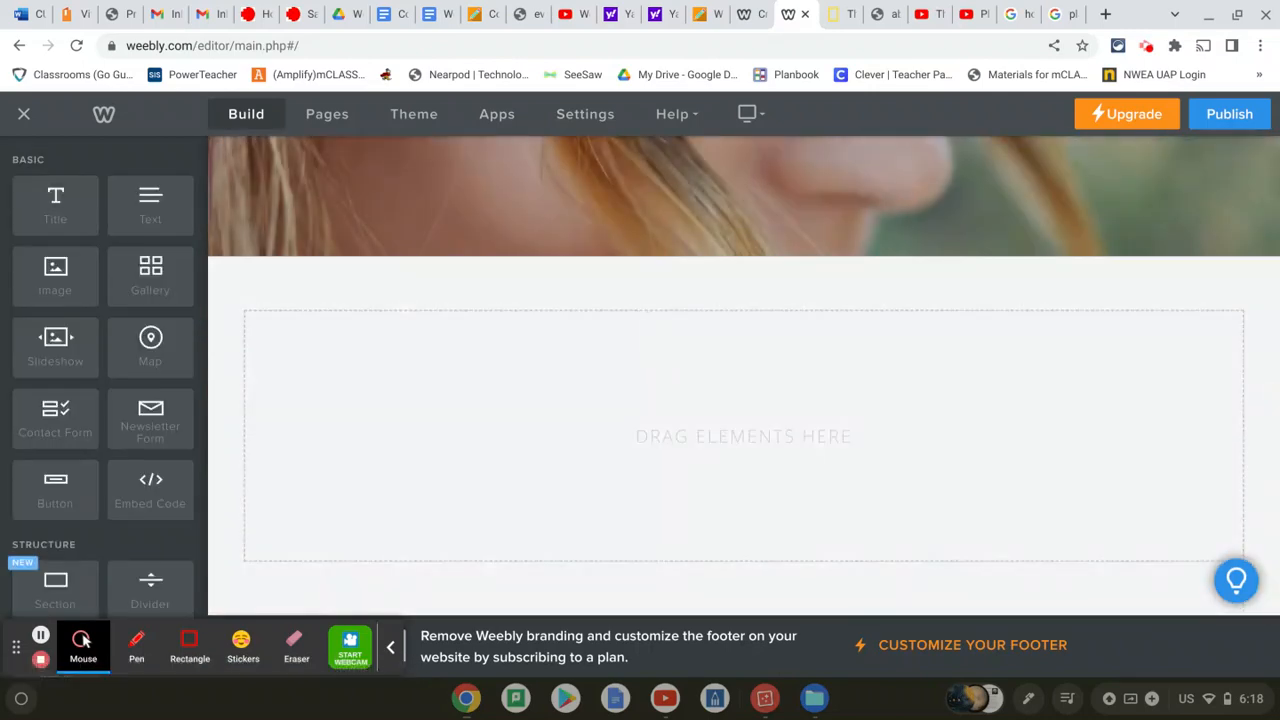
scroll(701, 237, up, 3)
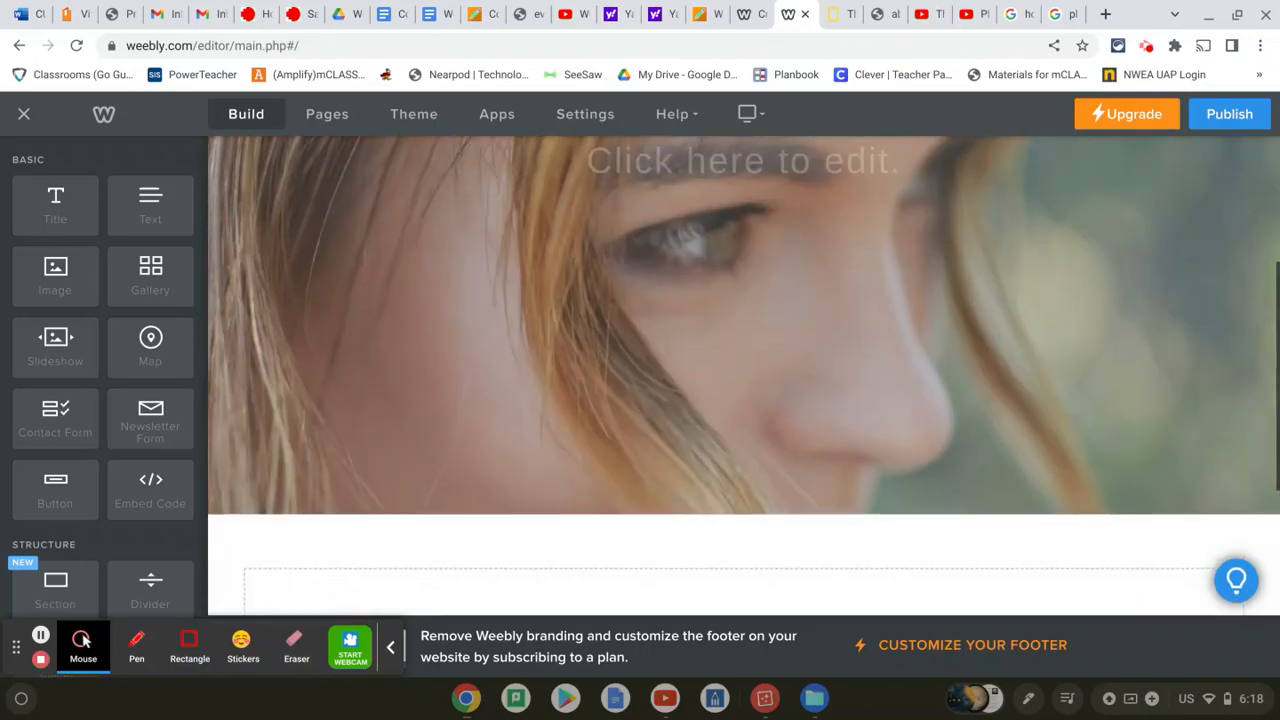
scroll(701, 237, down, 3)
scroll(689, 254, up, 2)
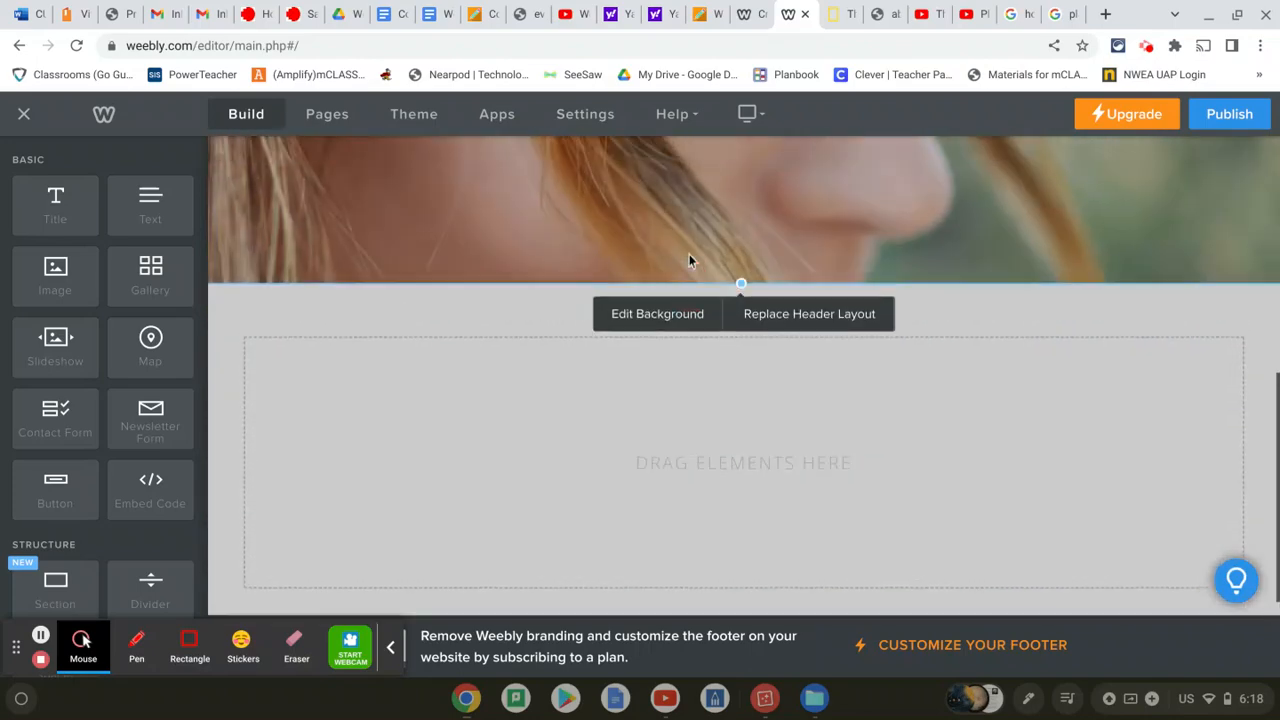
Replace the Pluto header photo with a solid dark red #7d0606 background colour
click(668, 347)
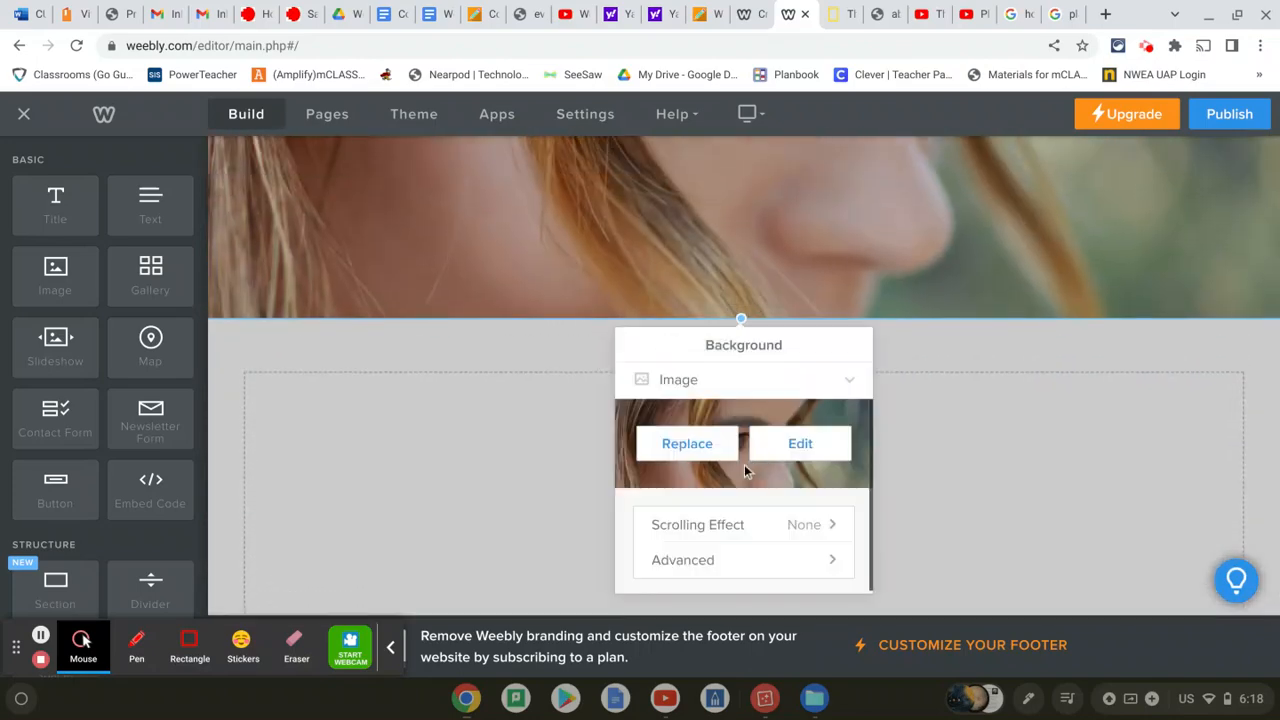
click(850, 384)
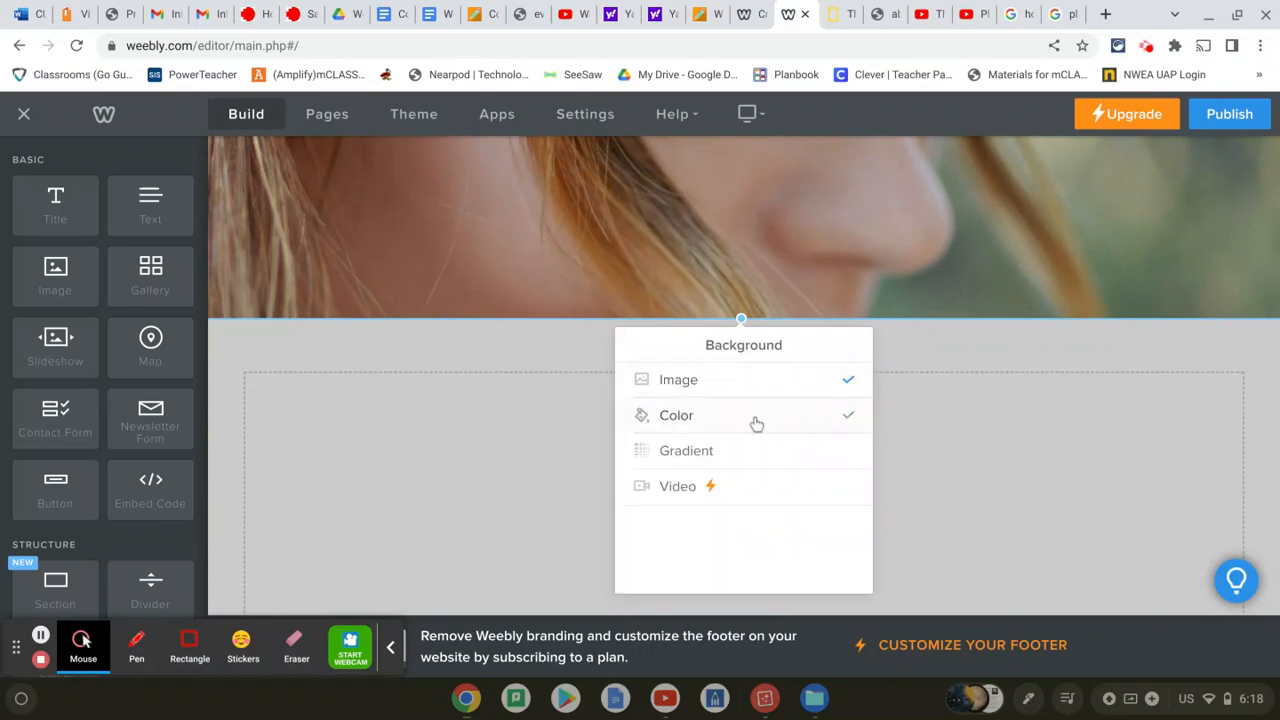
click(755, 417)
click(757, 446)
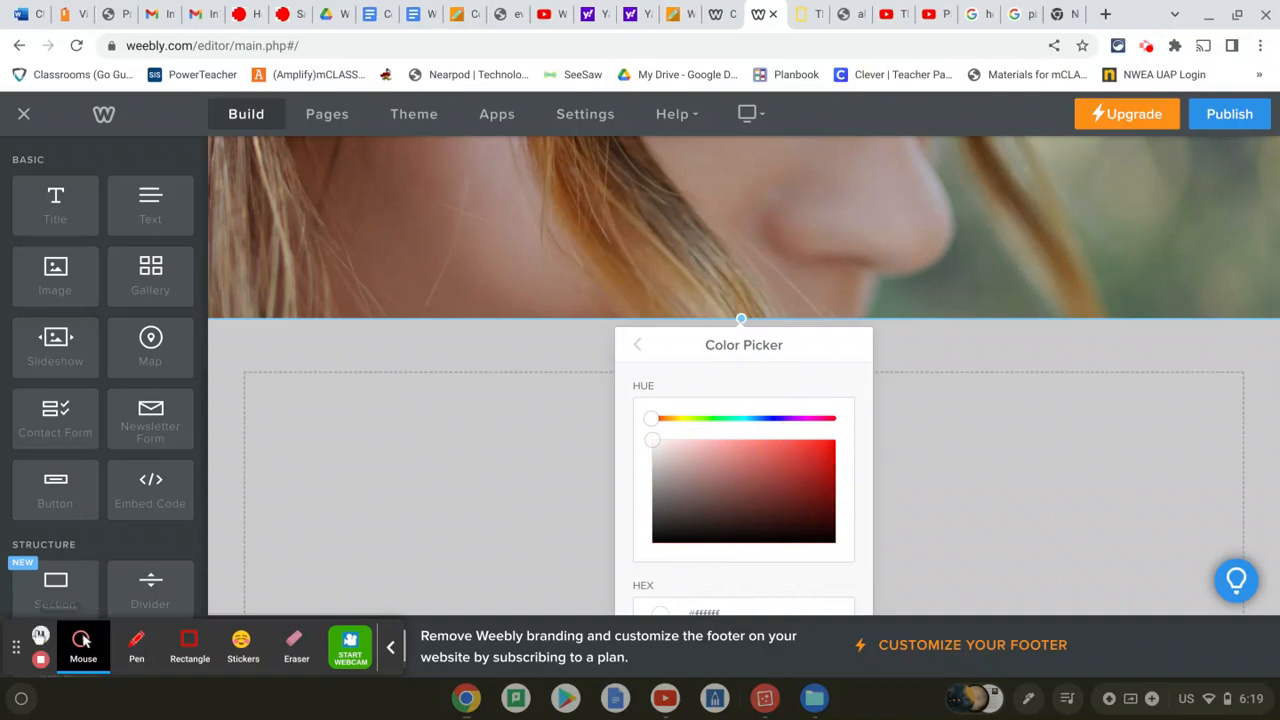
click(823, 466)
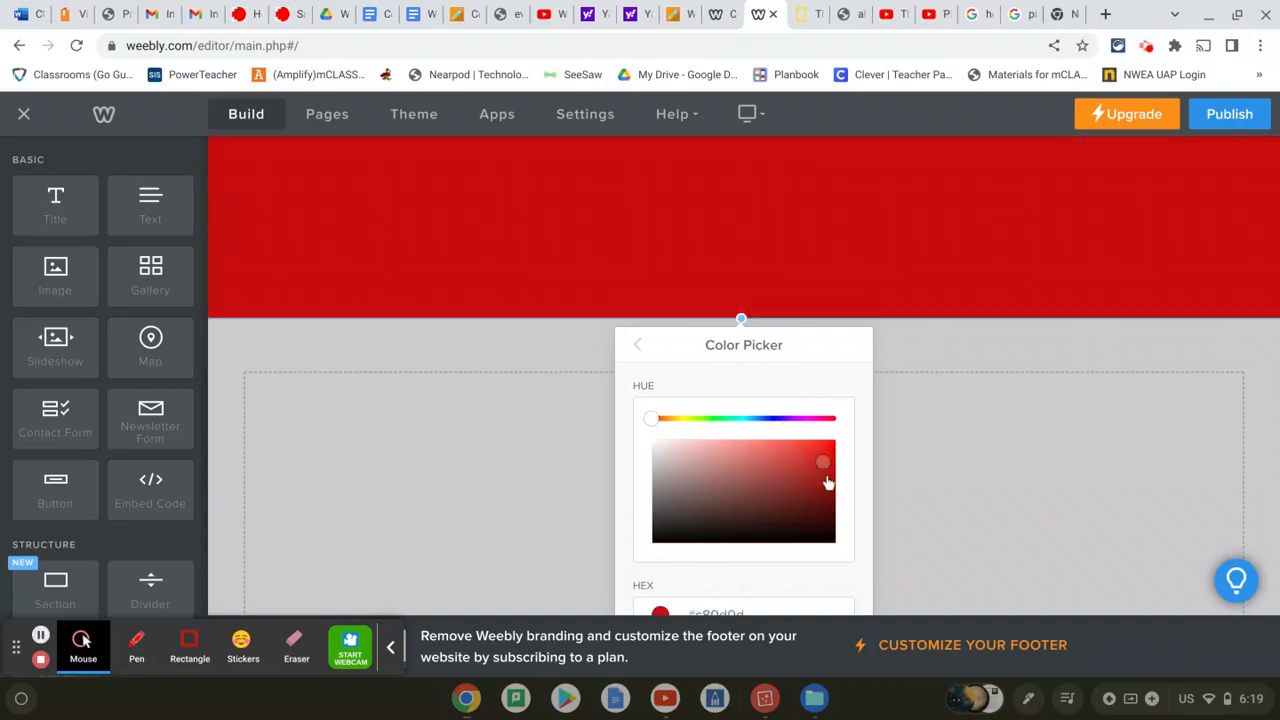
click(827, 486)
click(827, 492)
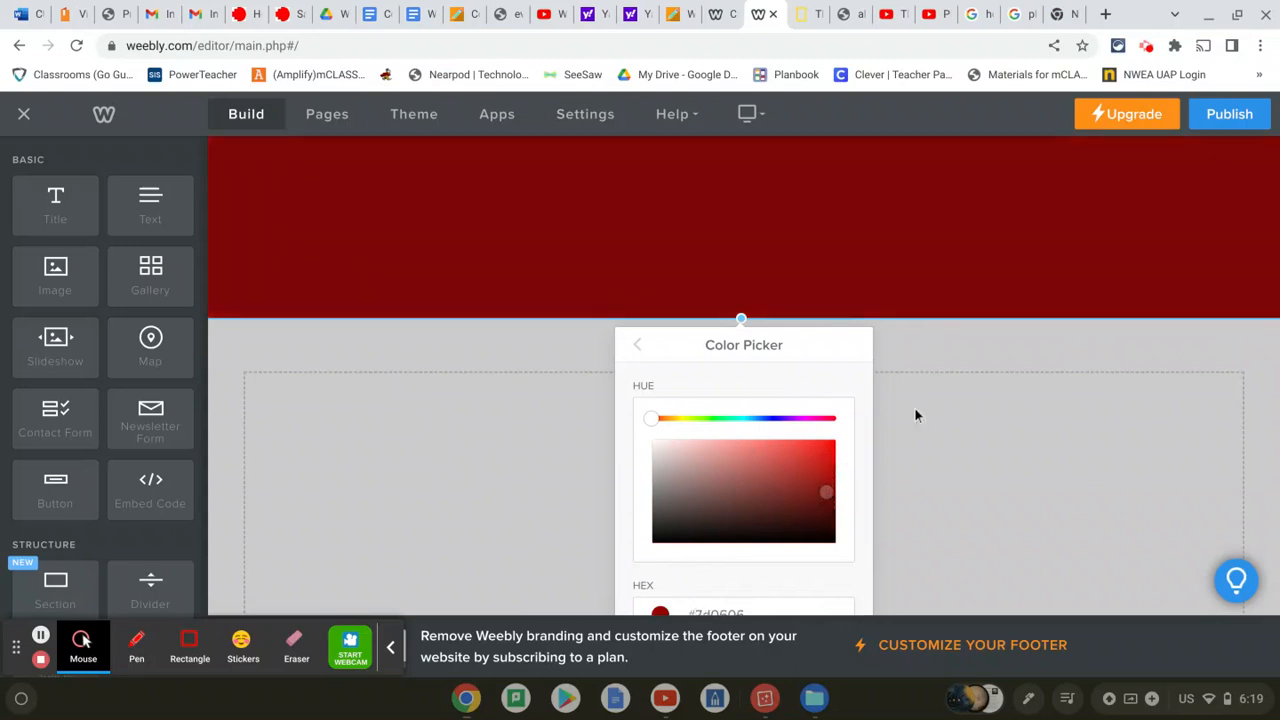
scroll(674, 498, down, 1)
click(435, 302)
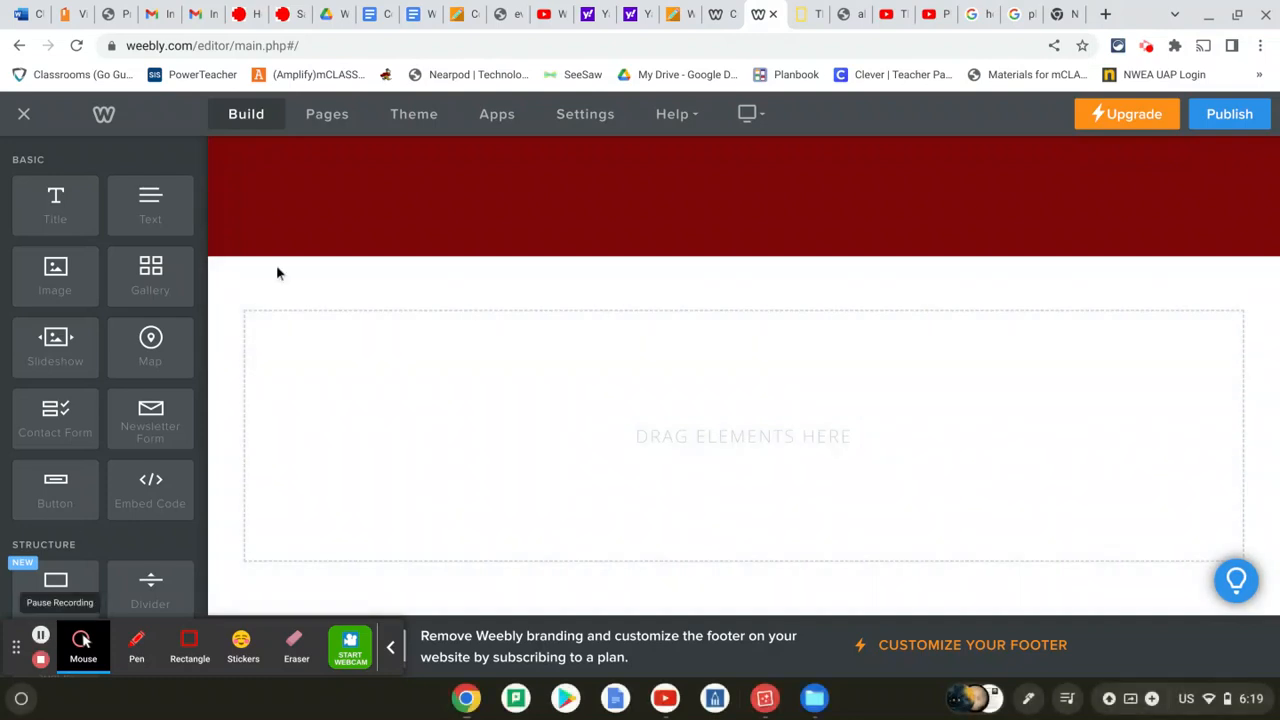
Add a text block below the banner starting 'Pluto used to be apart of our solar system…'
drag(176, 211, 465, 420)
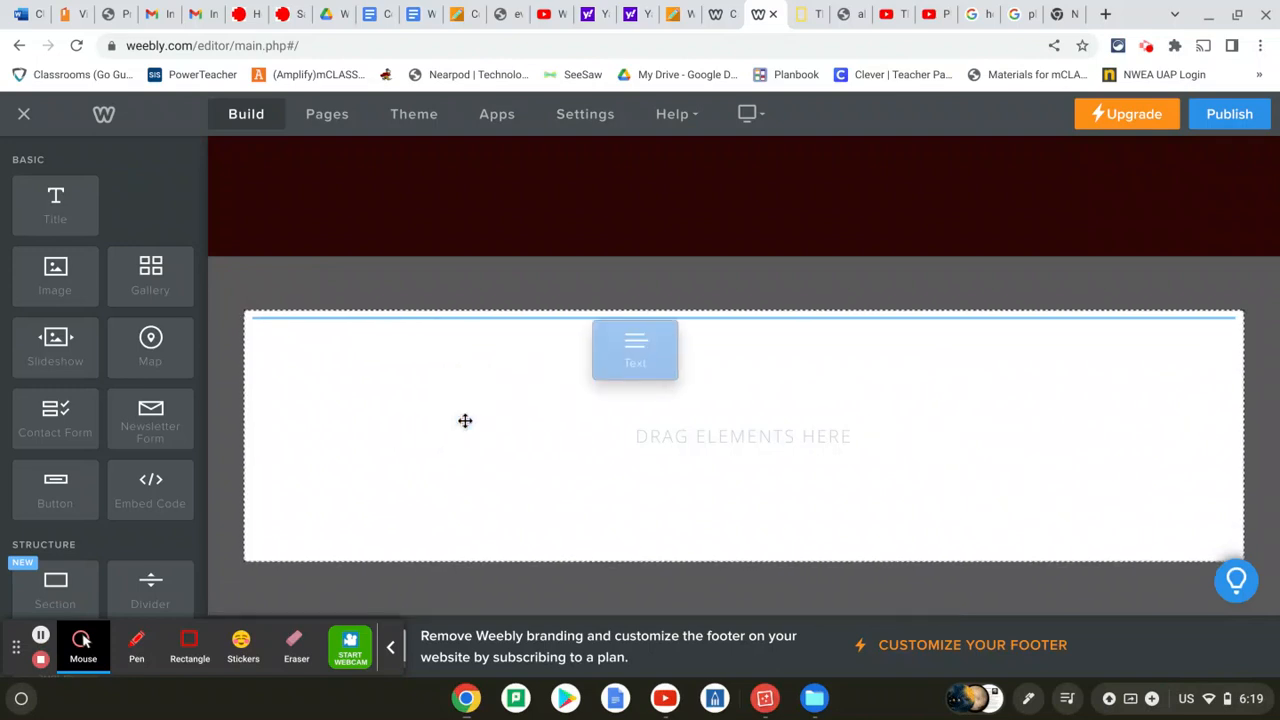
click(336, 334)
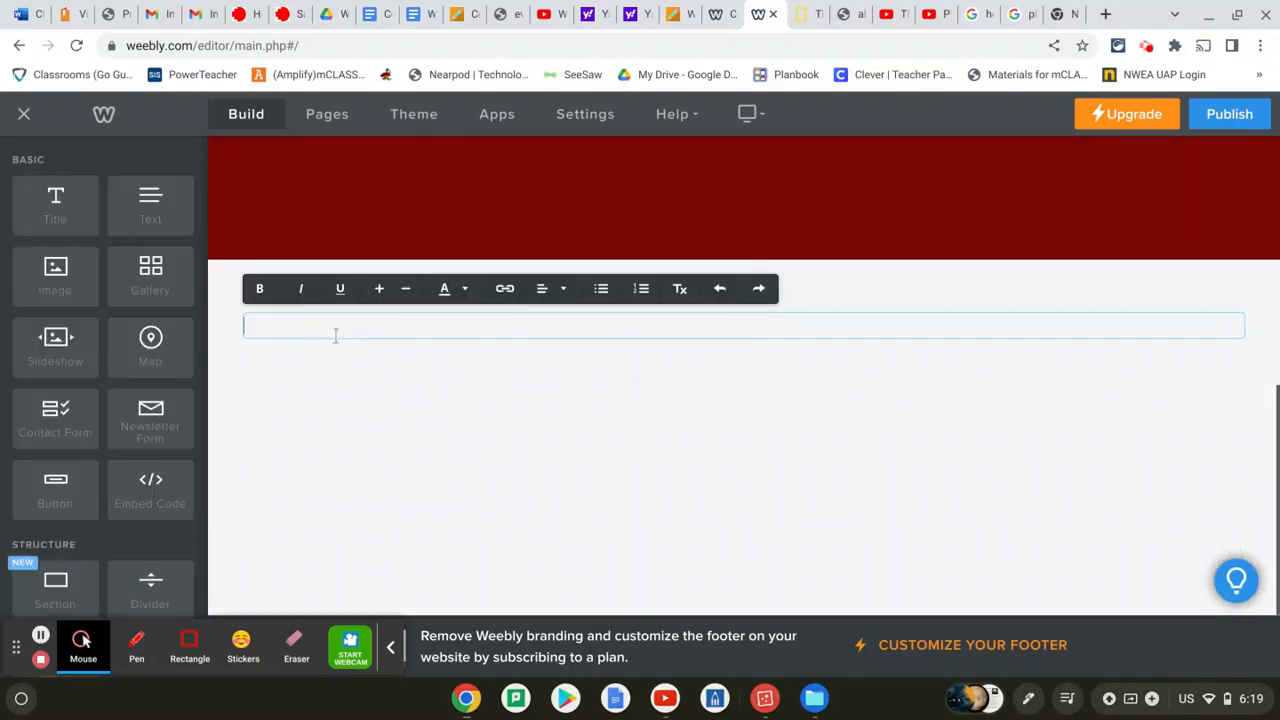
text(Plu)
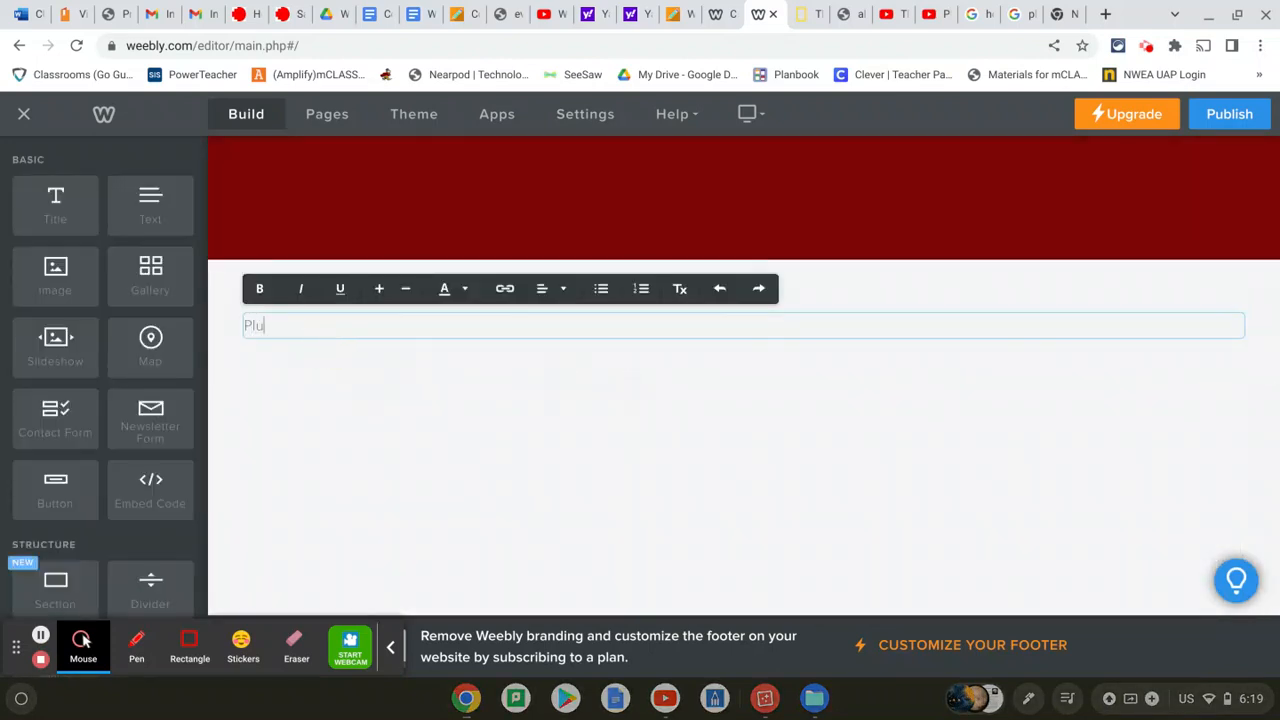
text(to used to be abpart of o)
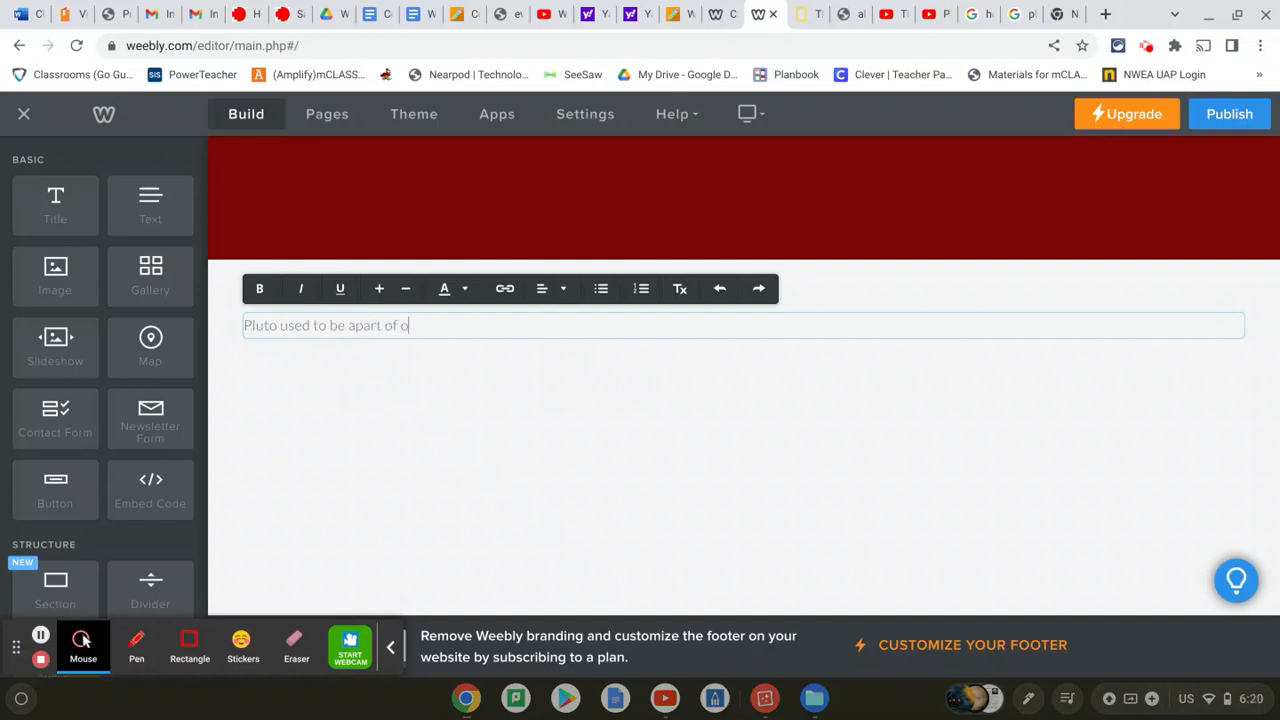
text(ur solar su)
text(solar system but is l)
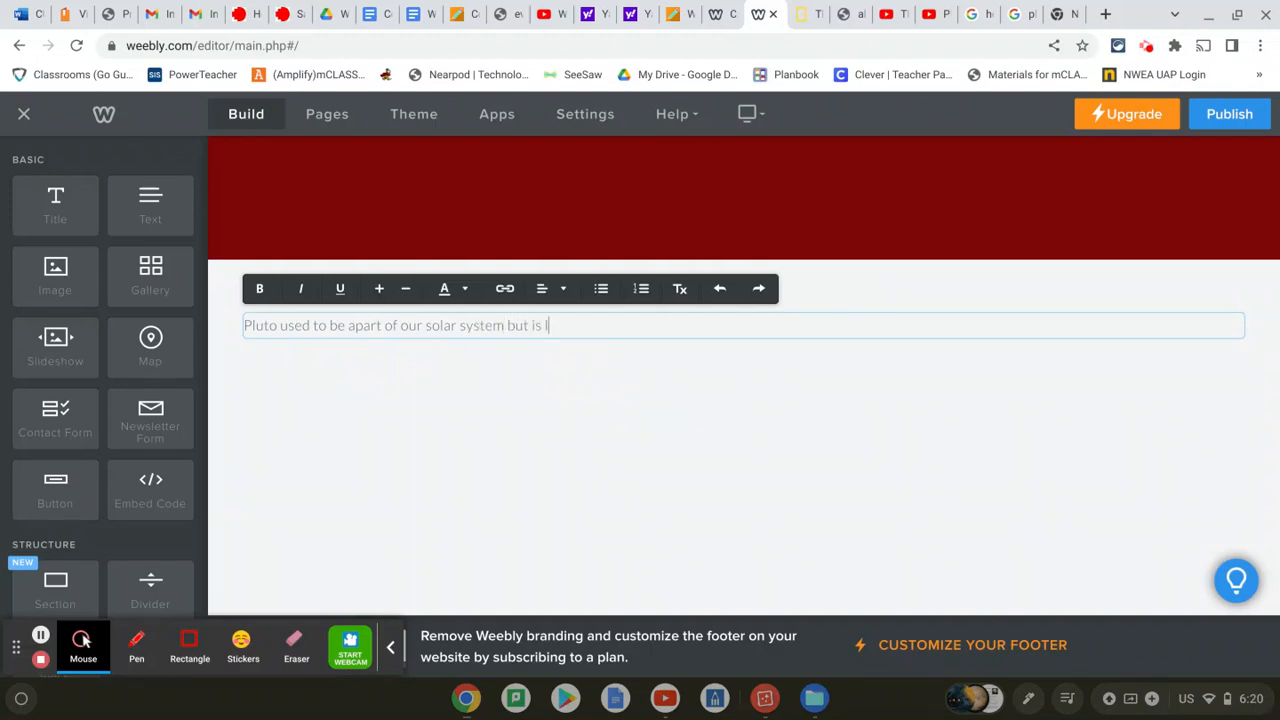
text(not )
text(onger)
text( cons)
text(idered a planet.)
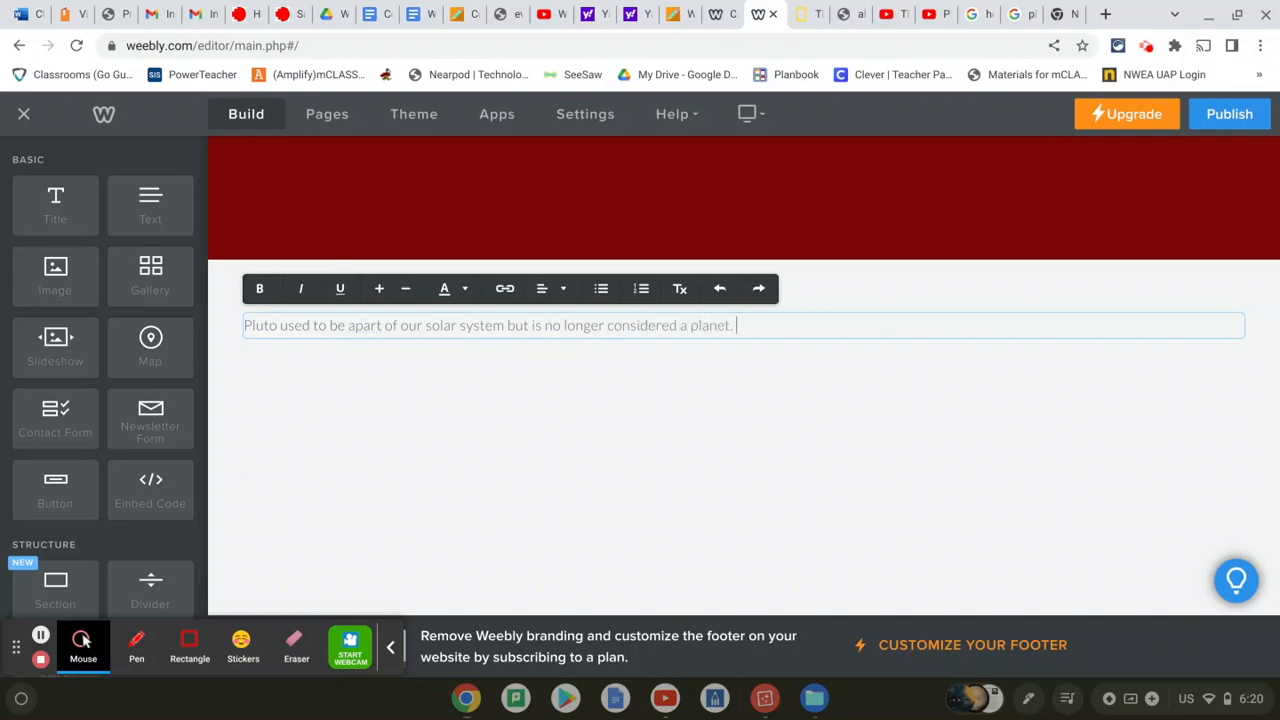
text( Read)
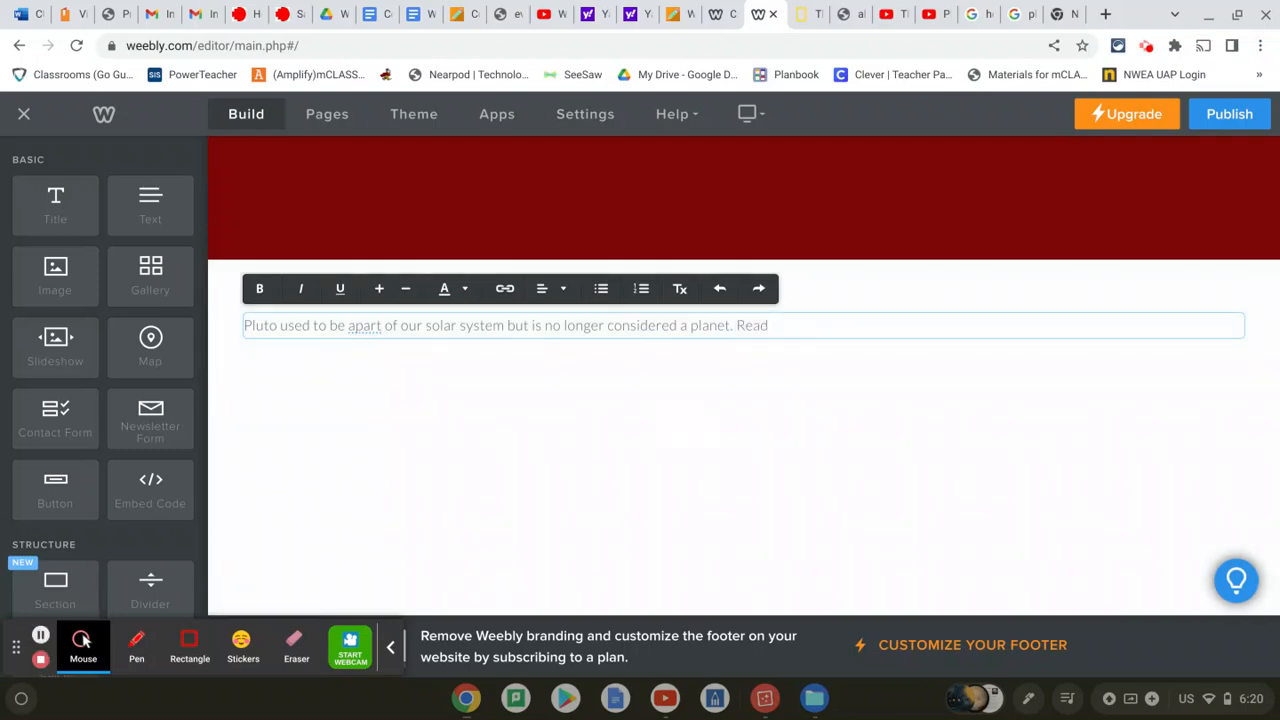
Finish the text with 'Read the file below to find out more about Pluto.' and select it
click(863, 329)
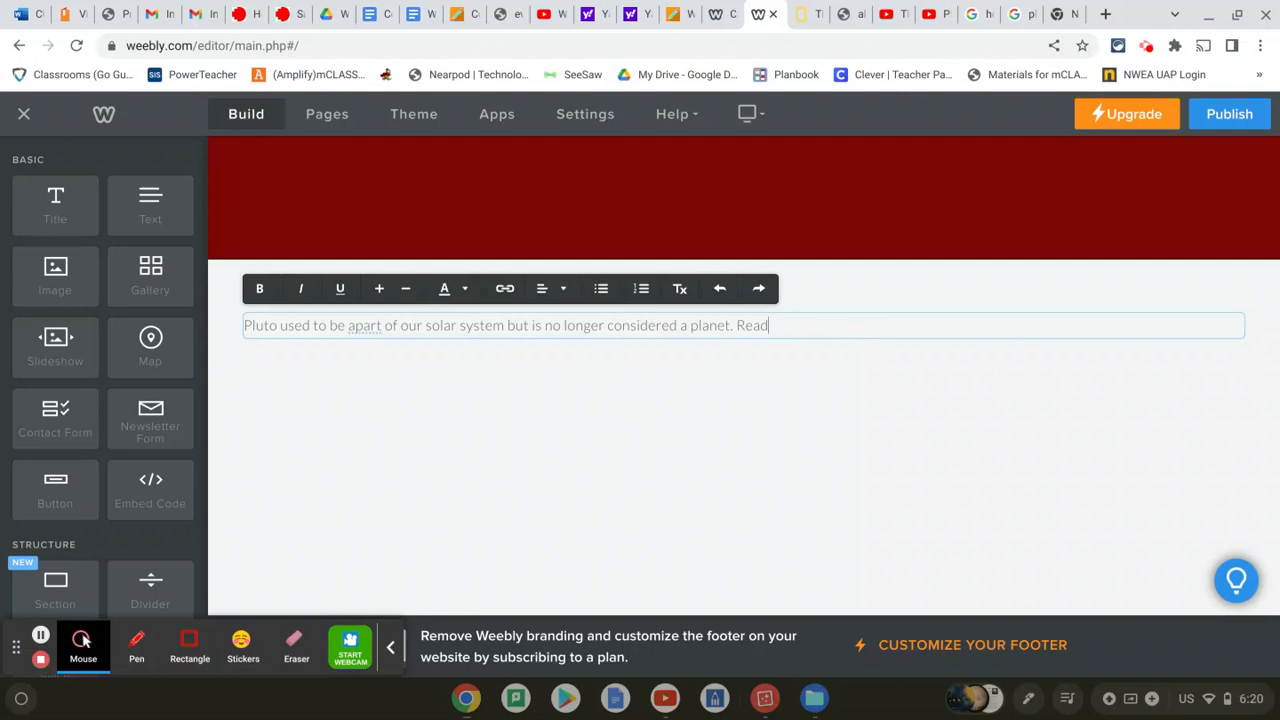
text(the file below to find o)
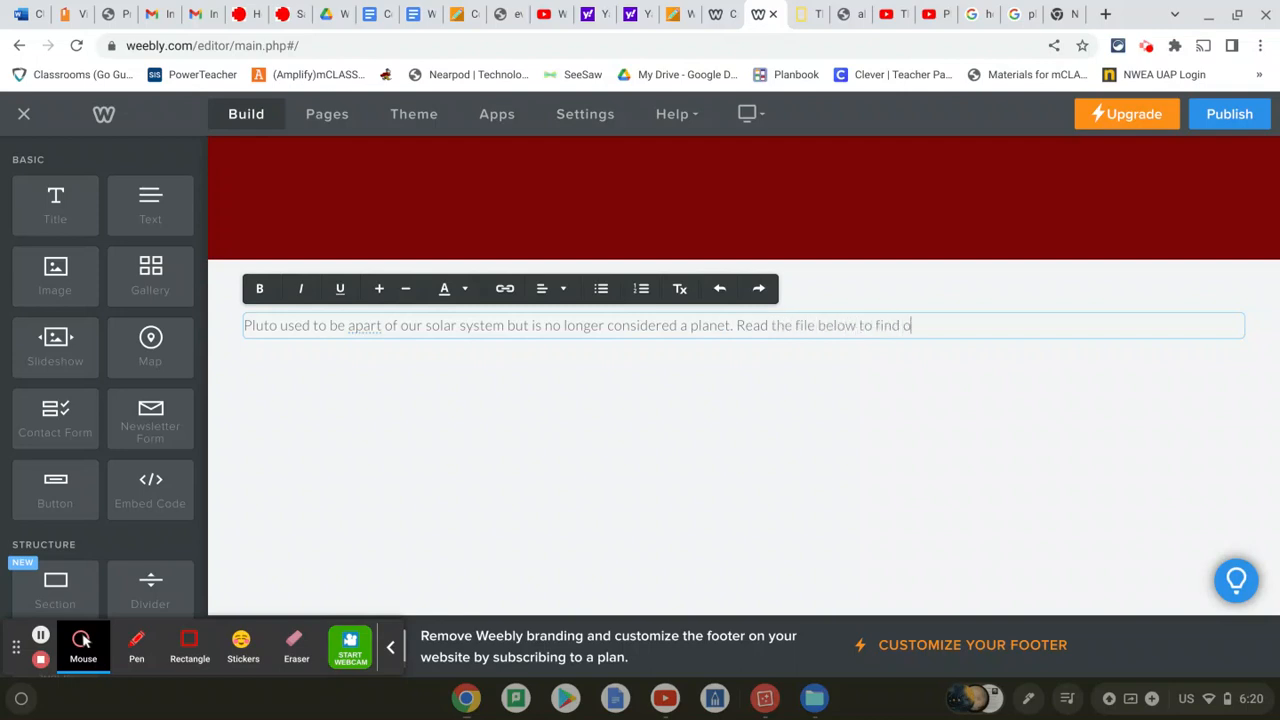
text(ut more about Pl)
key(BackSpace)
text(the)
key(BackSpace)
key(BackSpace)
key(BackSpace)
text(Pluto.)
drag(1054, 329, 172, 316)
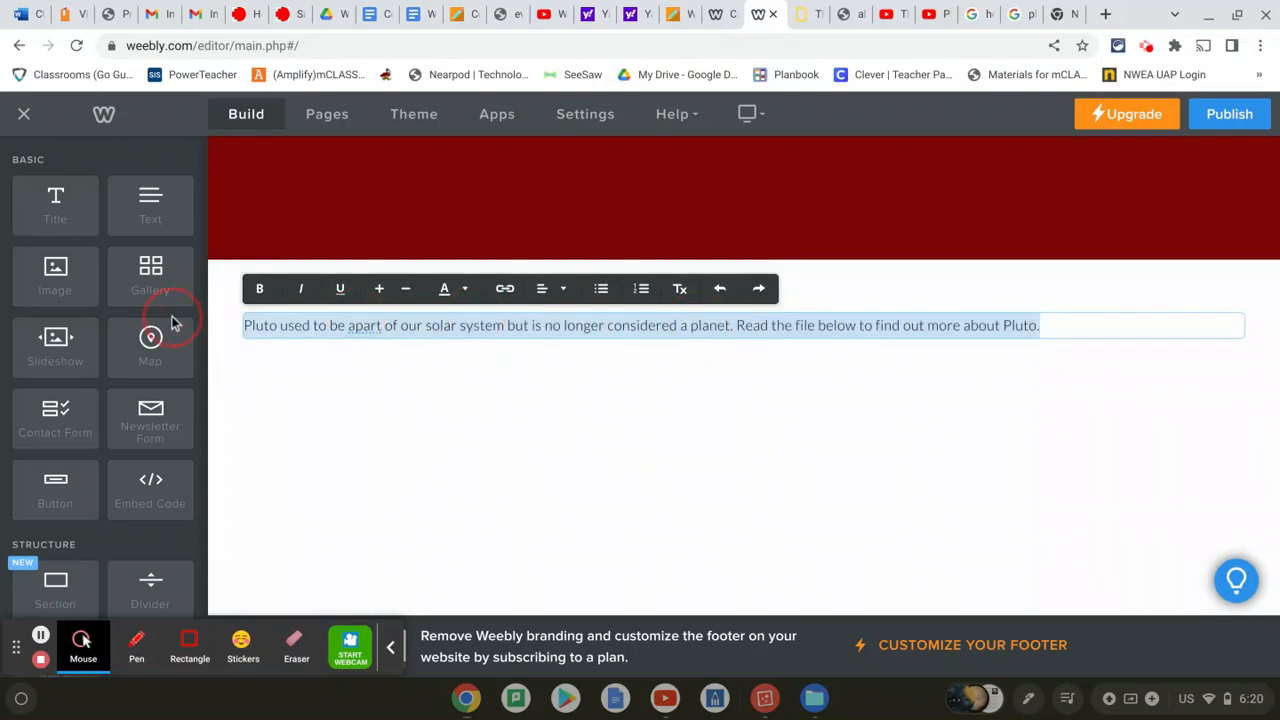
Increase the Pluto sentence's font size and change 'apart' to 'a part'
click(380, 290)
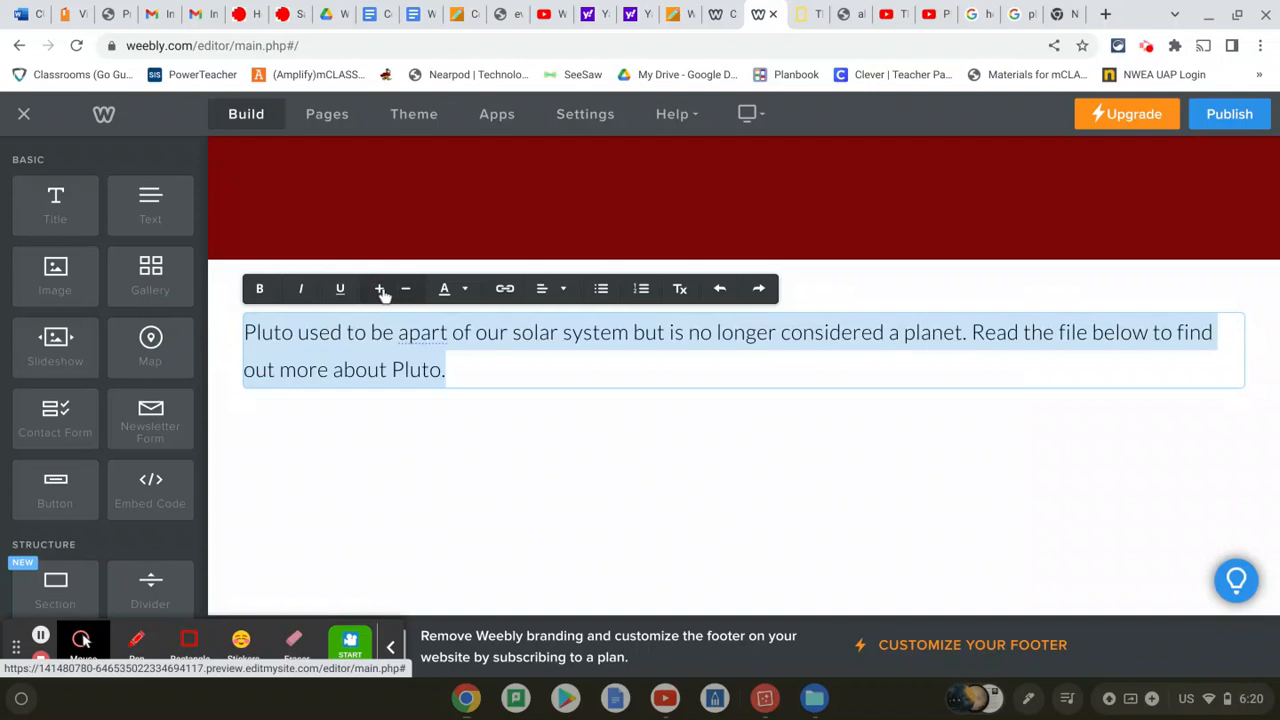
click(460, 296)
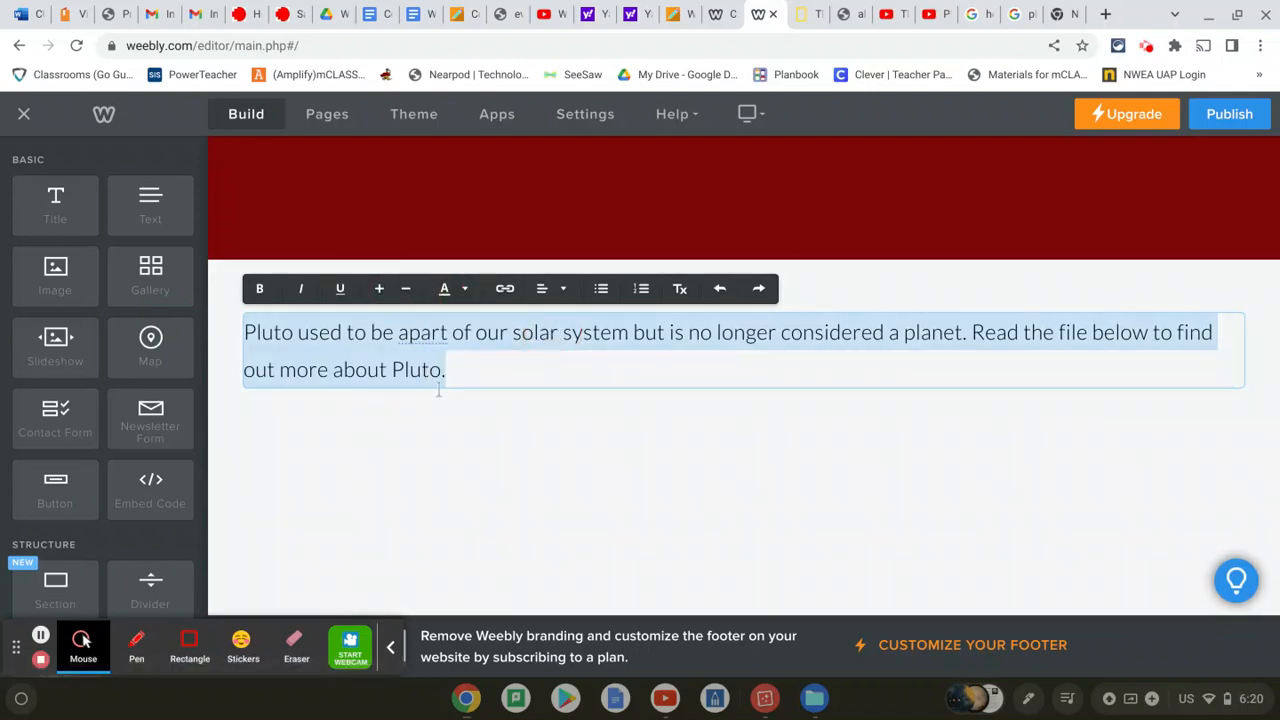
click(394, 403)
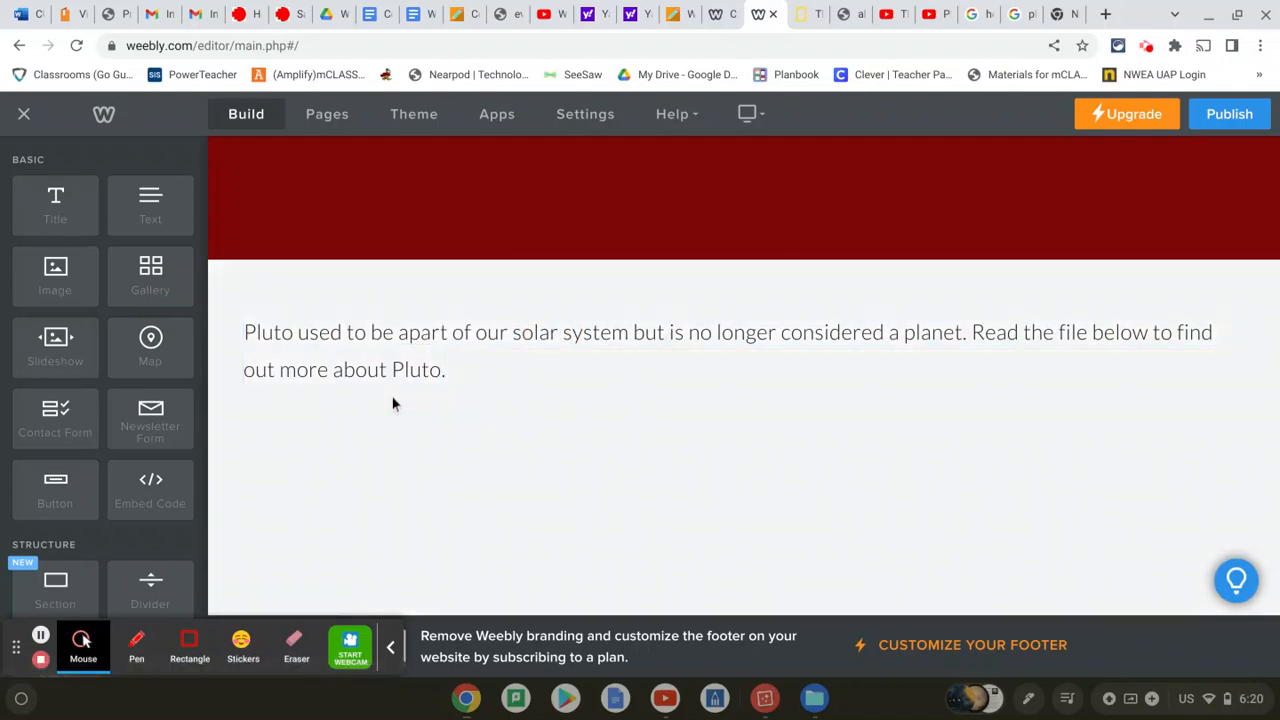
click(405, 335)
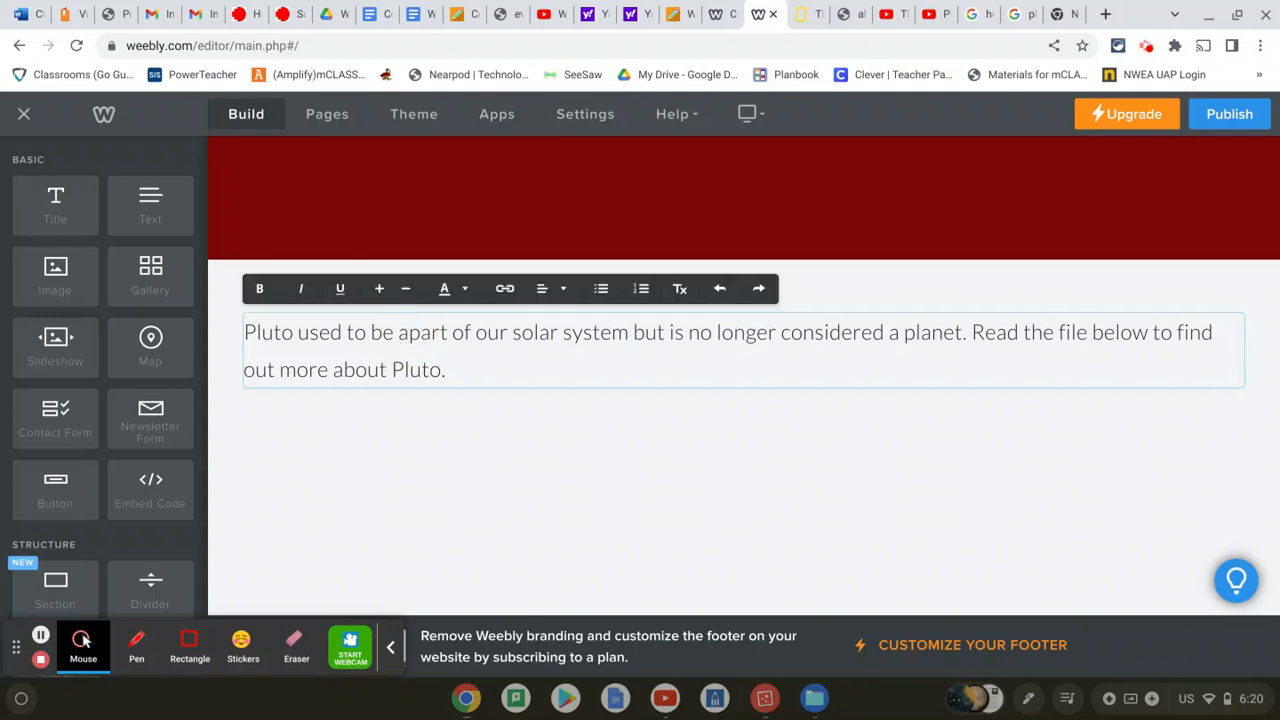
click(410, 335)
click(239, 440)
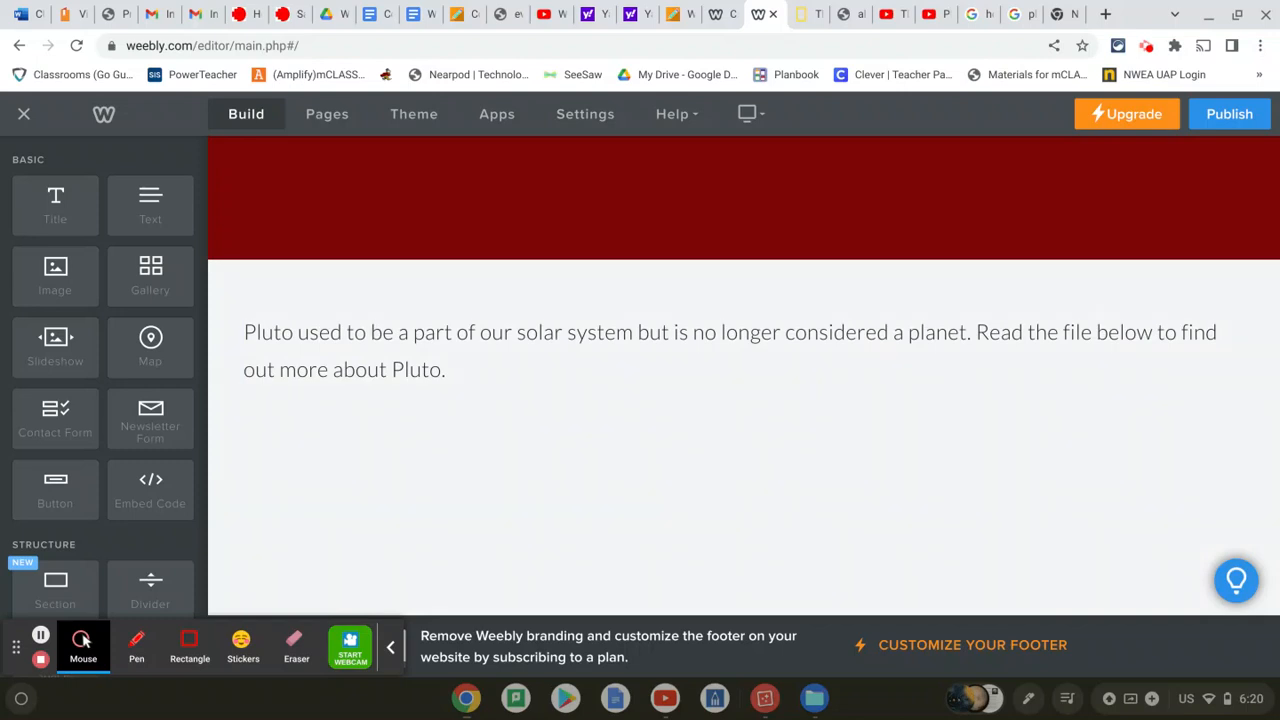
Add a Scribd Document block below the Pluto sentence
scroll(127, 462, down, 5)
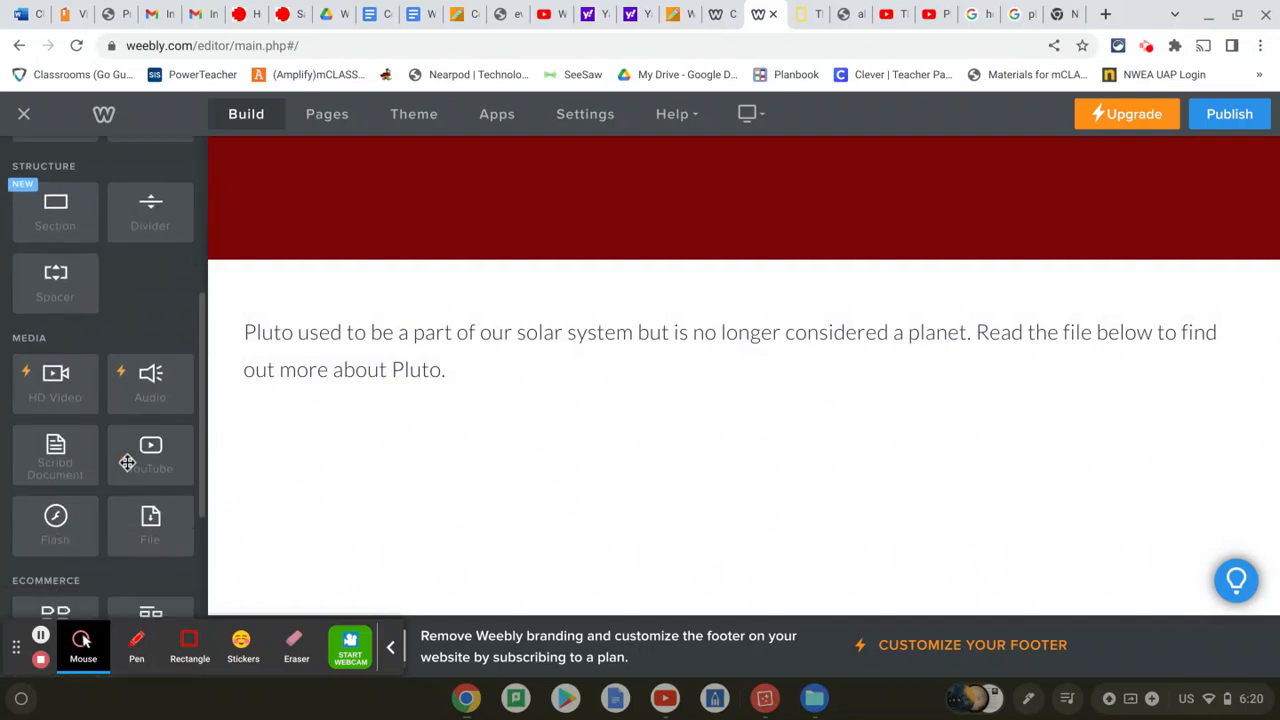
scroll(105, 425, down, 1)
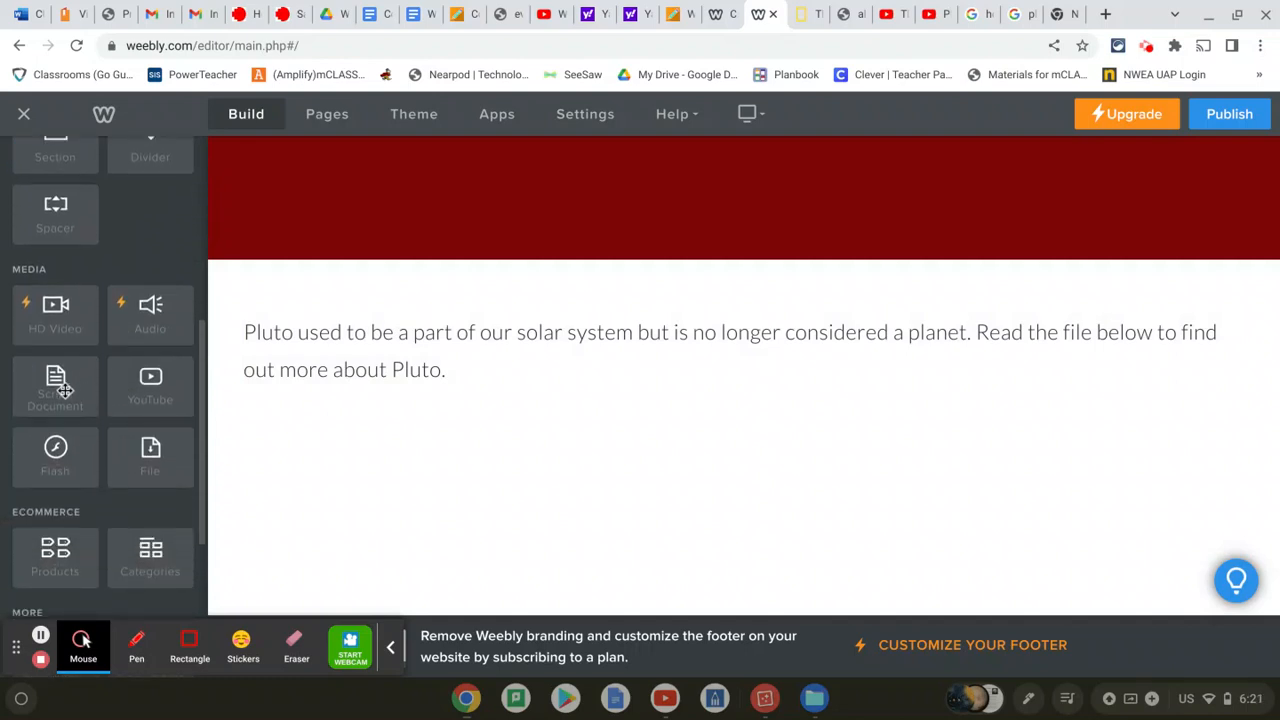
drag(62, 391, 452, 423)
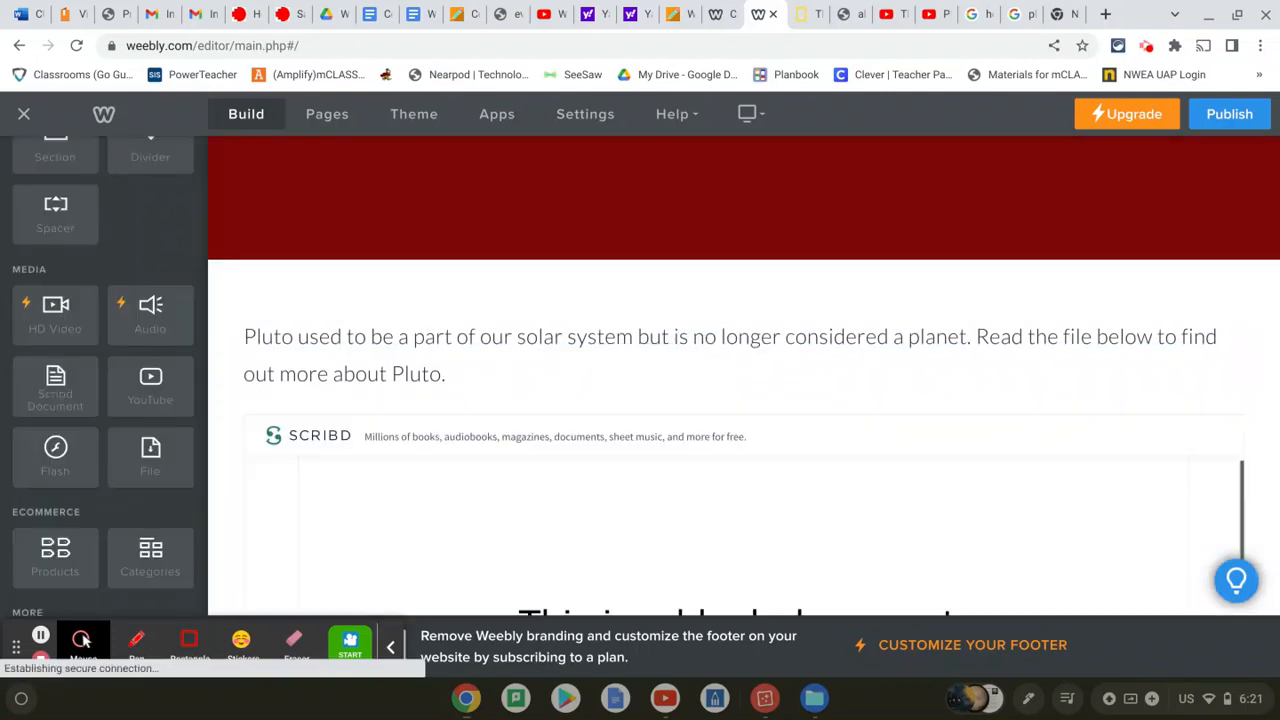
scroll(744, 376, down, 2)
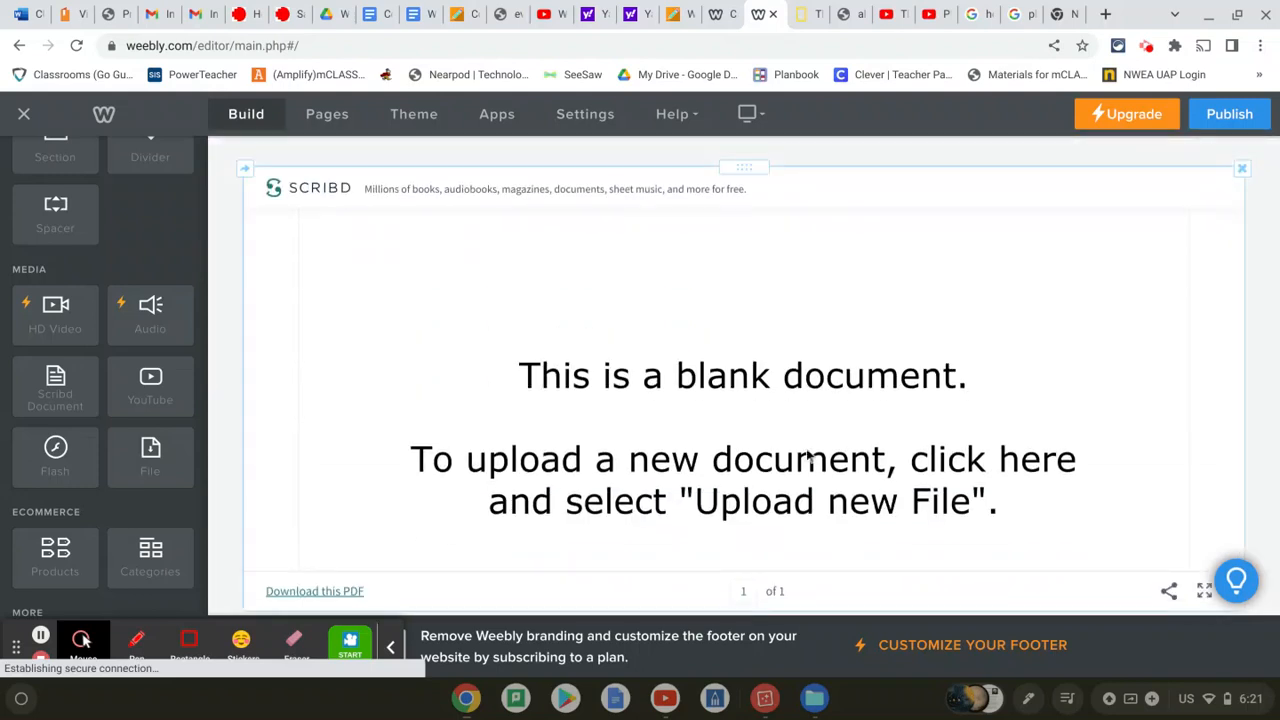
Upload 'Pluto document.pdf' from the computer into the Scribd block
click(658, 455)
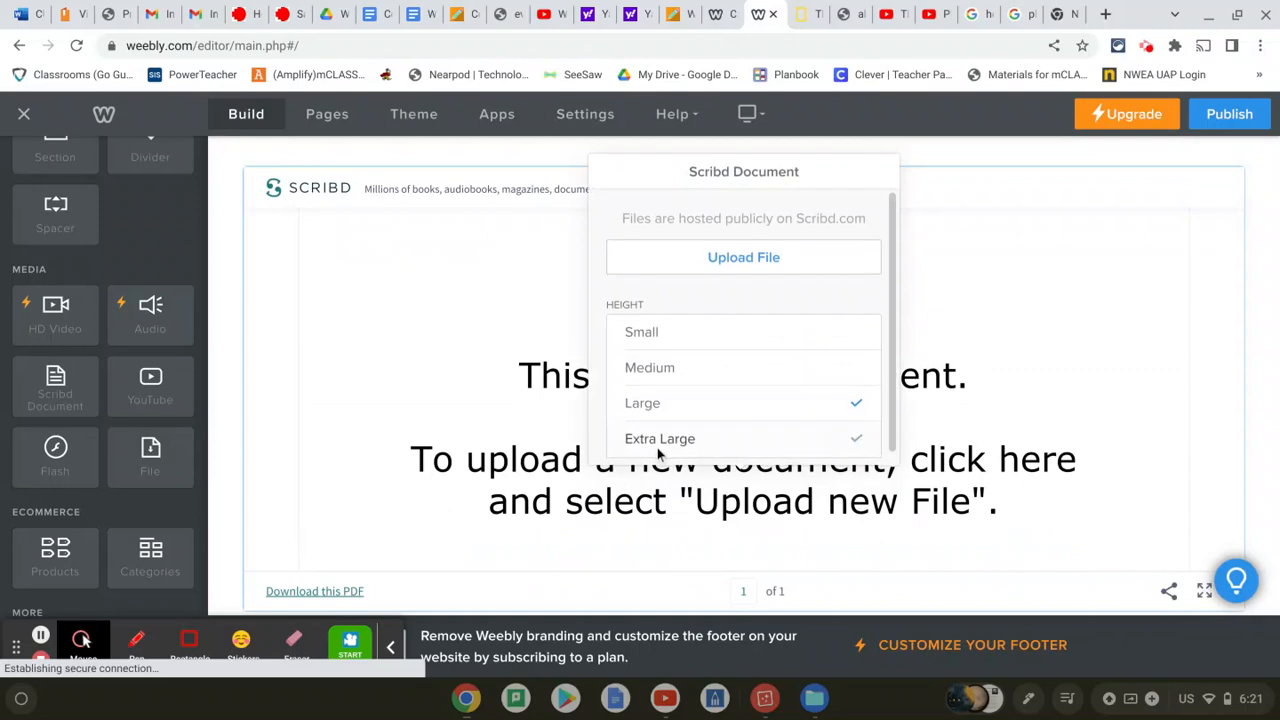
click(747, 260)
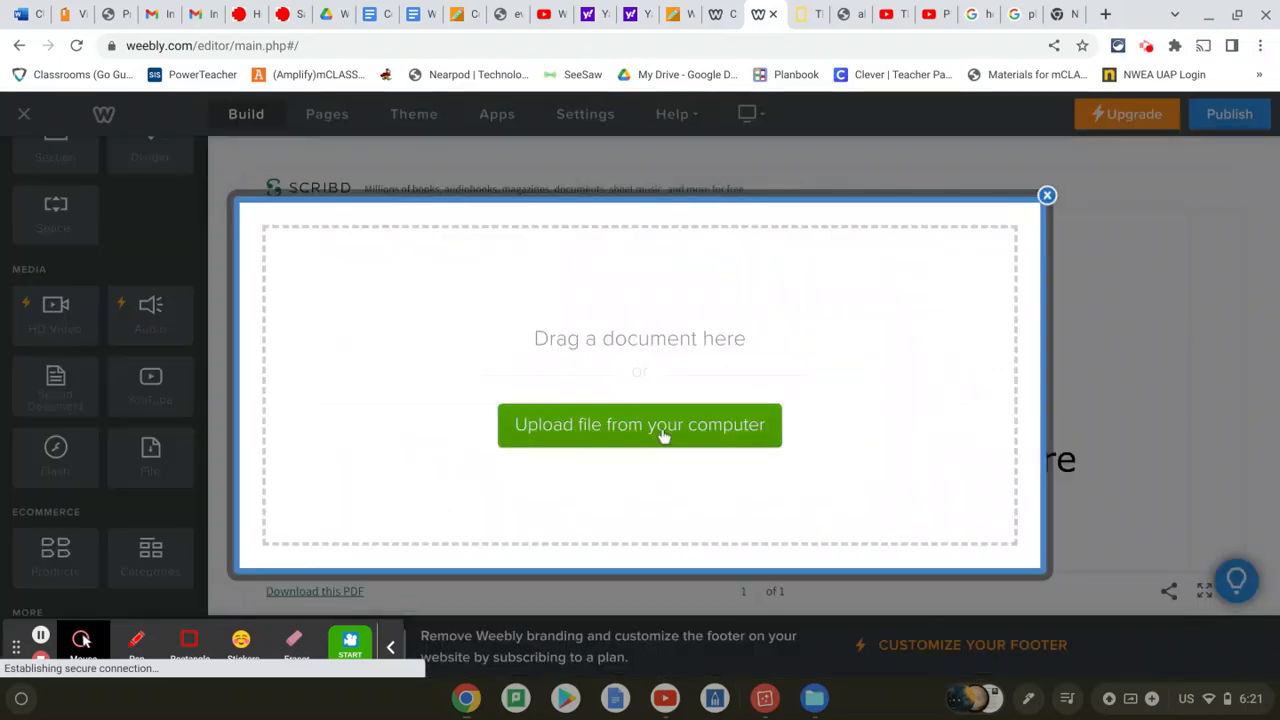
click(663, 432)
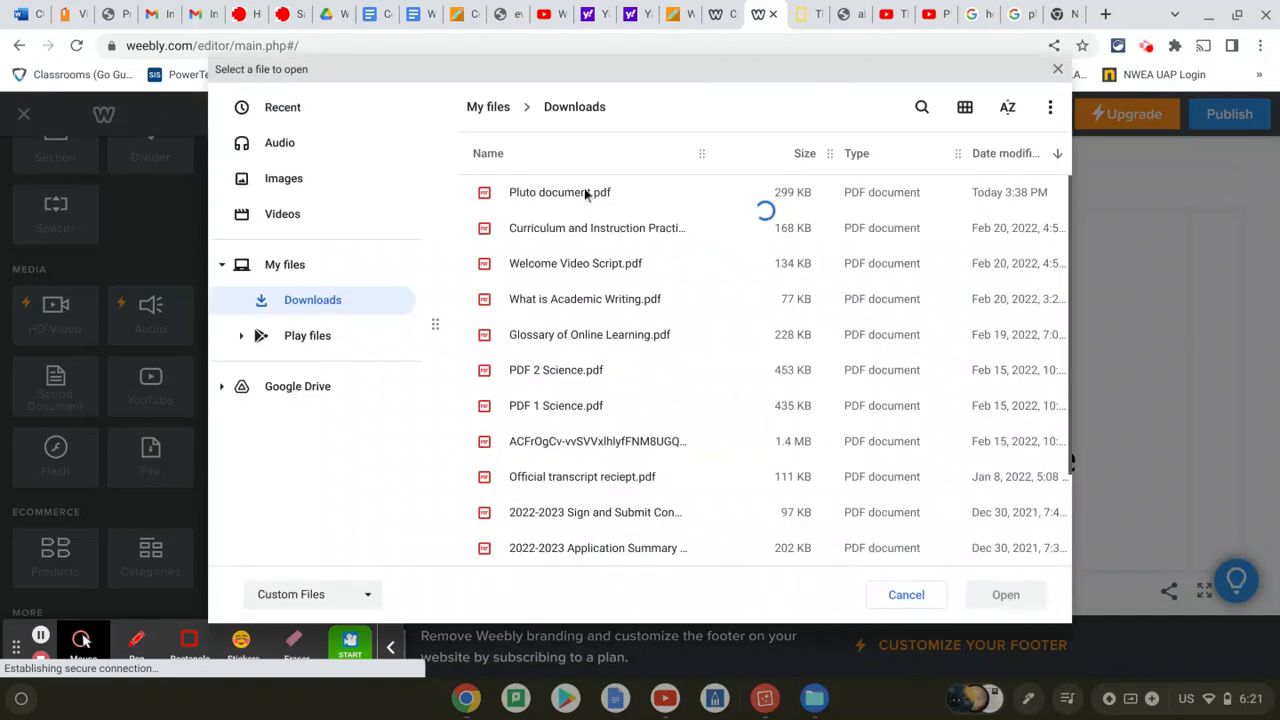
double_click(586, 192)
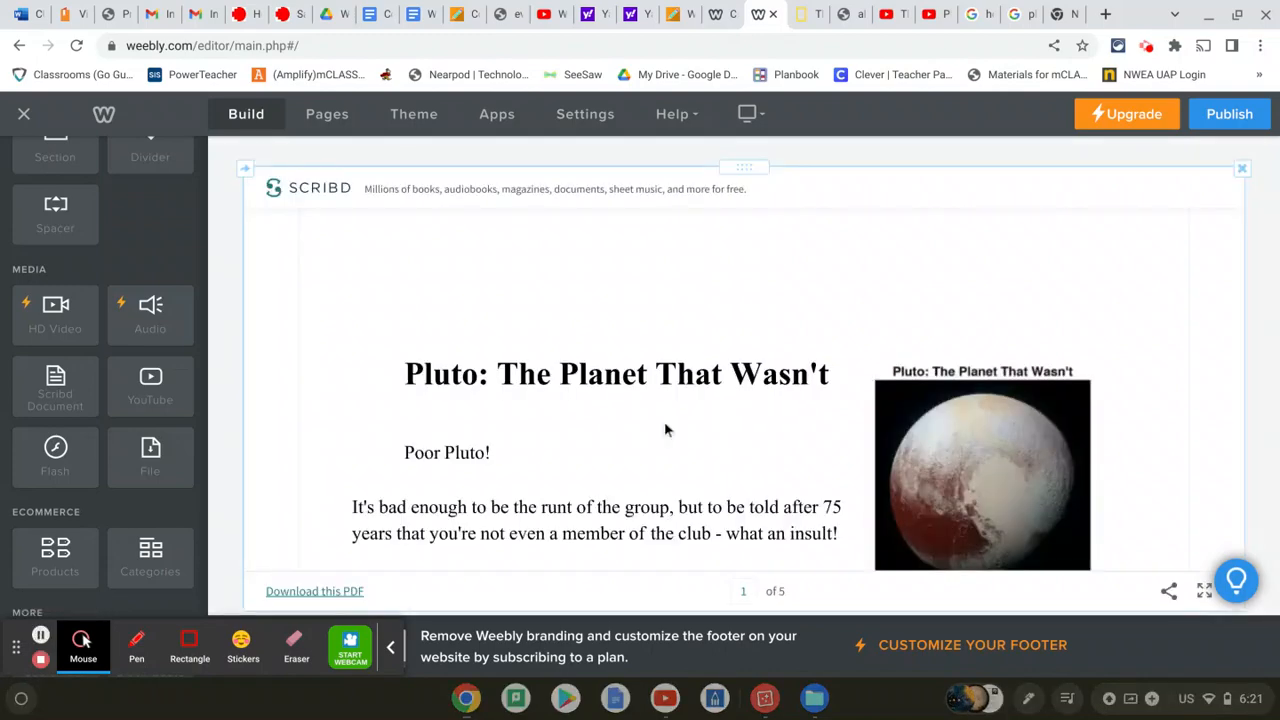
scroll(665, 428, down, 1)
scroll(742, 376, up, 2)
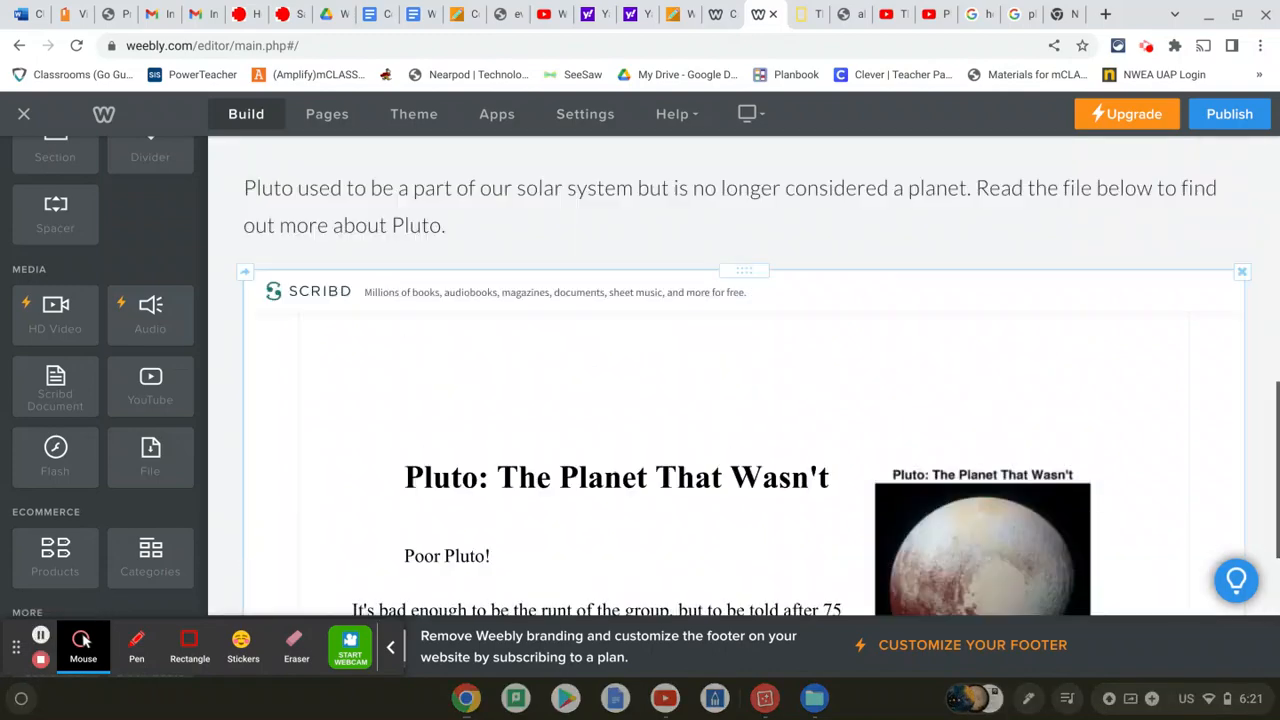
scroll(742, 376, down, 2)
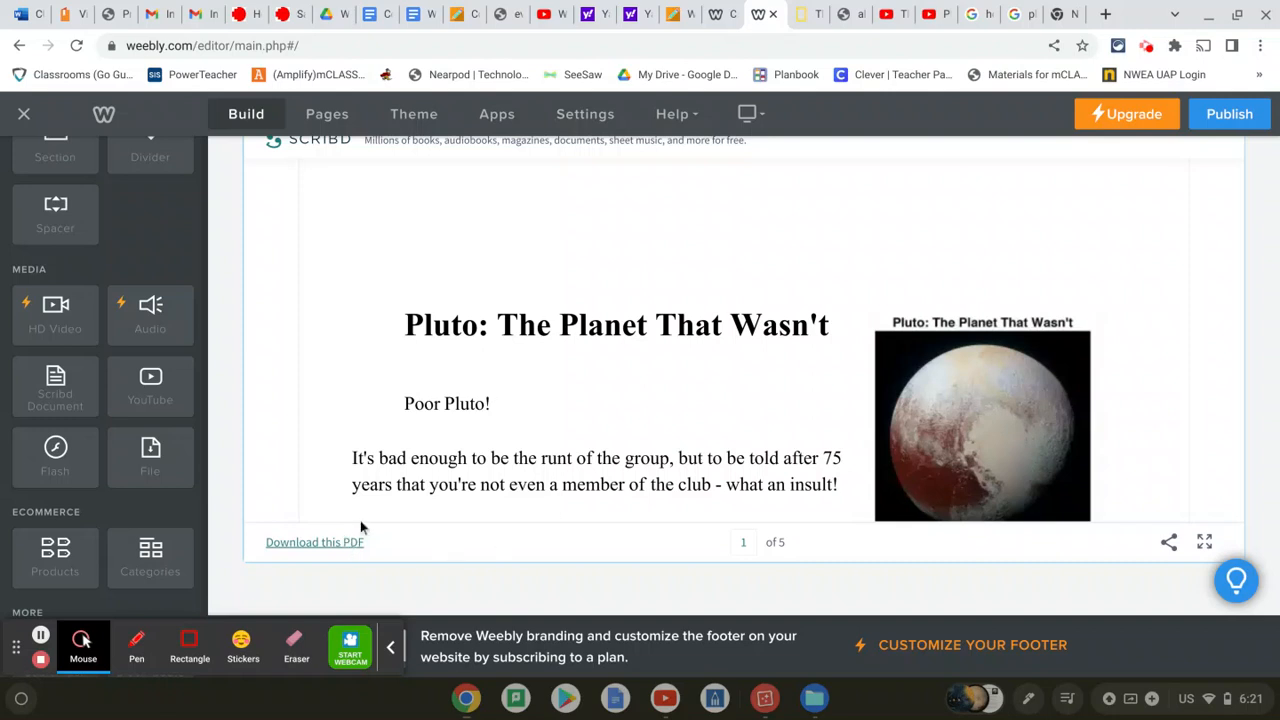
Scroll back up the Pluto page toward the site navigation
scroll(367, 523, up, 3)
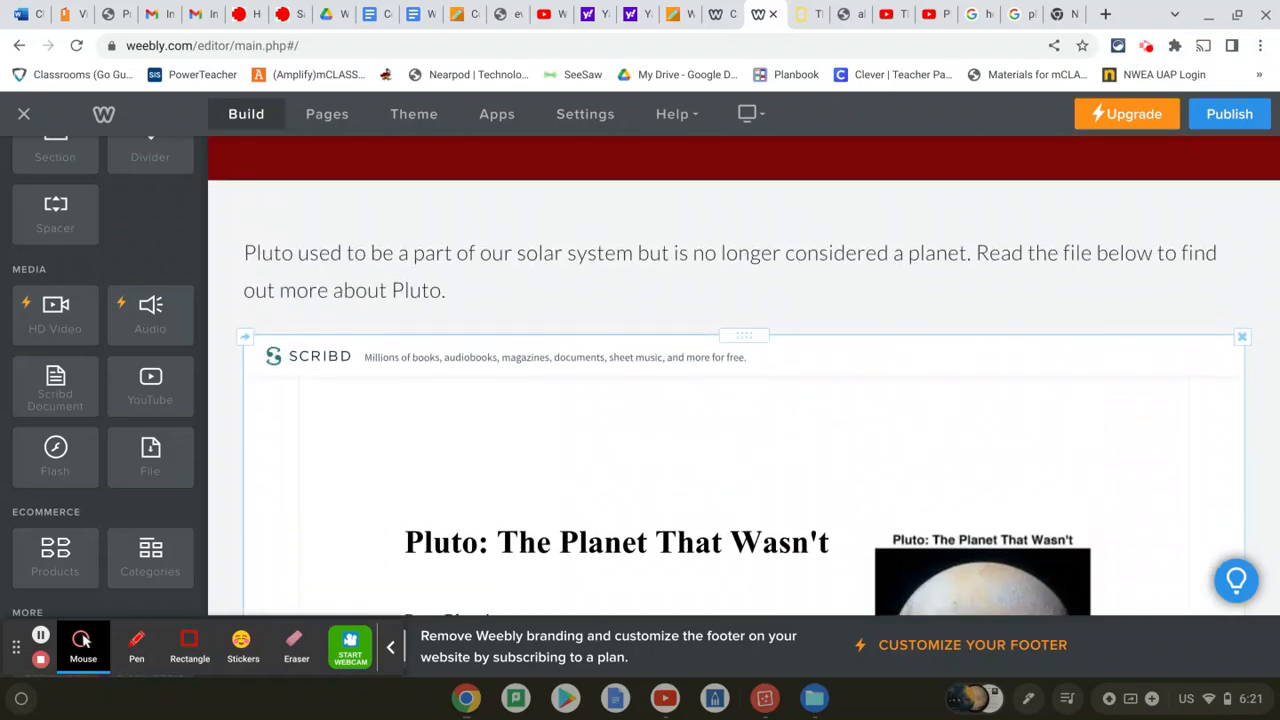
scroll(744, 376, up, 5)
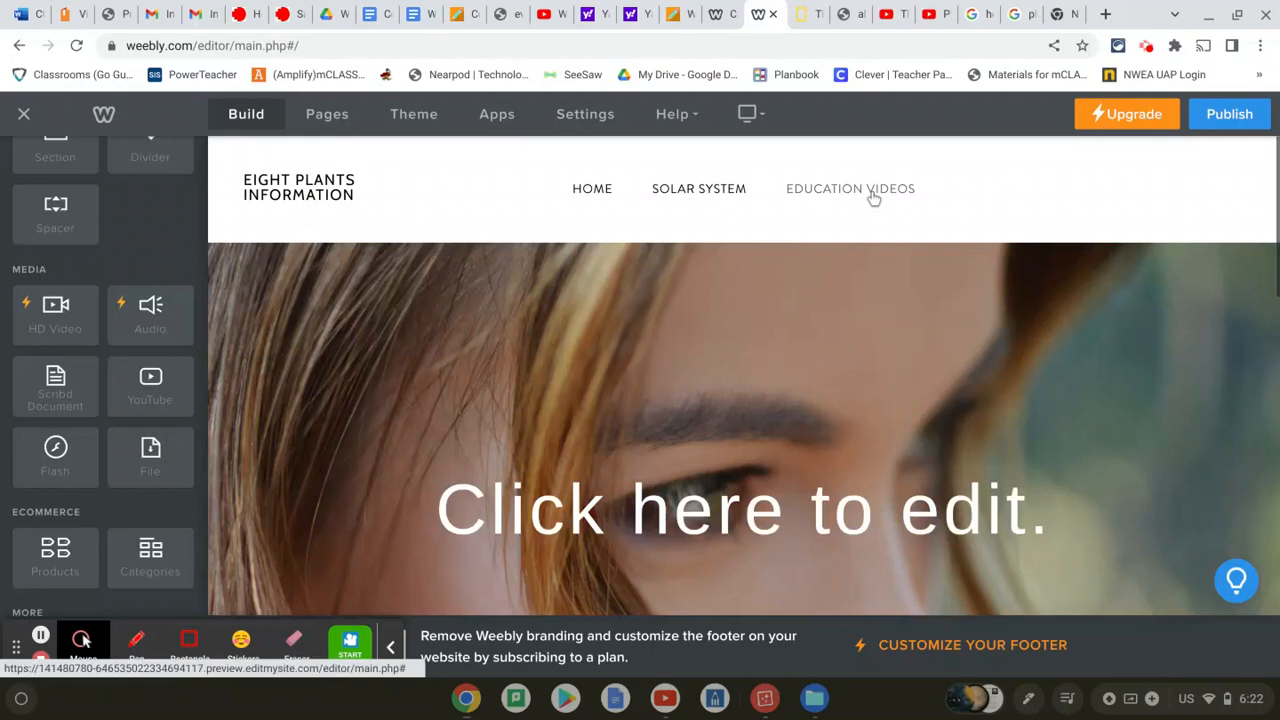
Replace the header background with Planets-HERO.jpg, shift it upward, and save
scroll(872, 197, down, 5)
scroll(795, 291, up, 1)
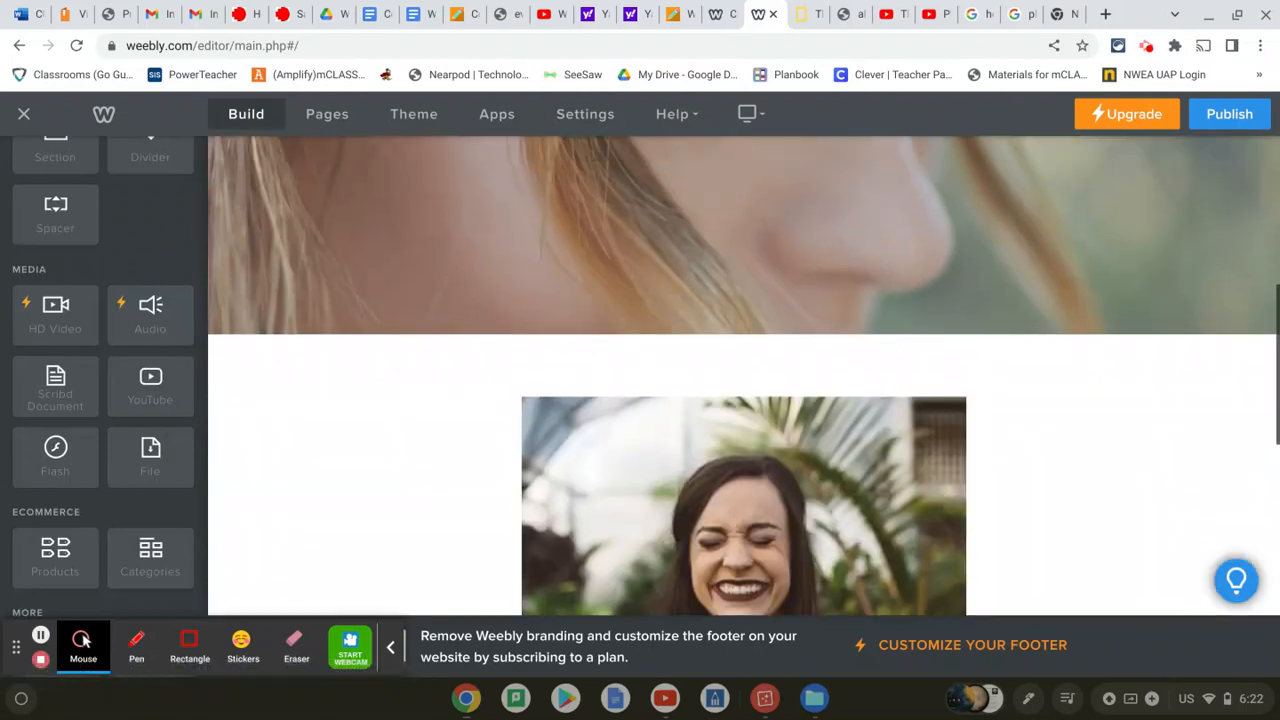
scroll(701, 364, down, 1)
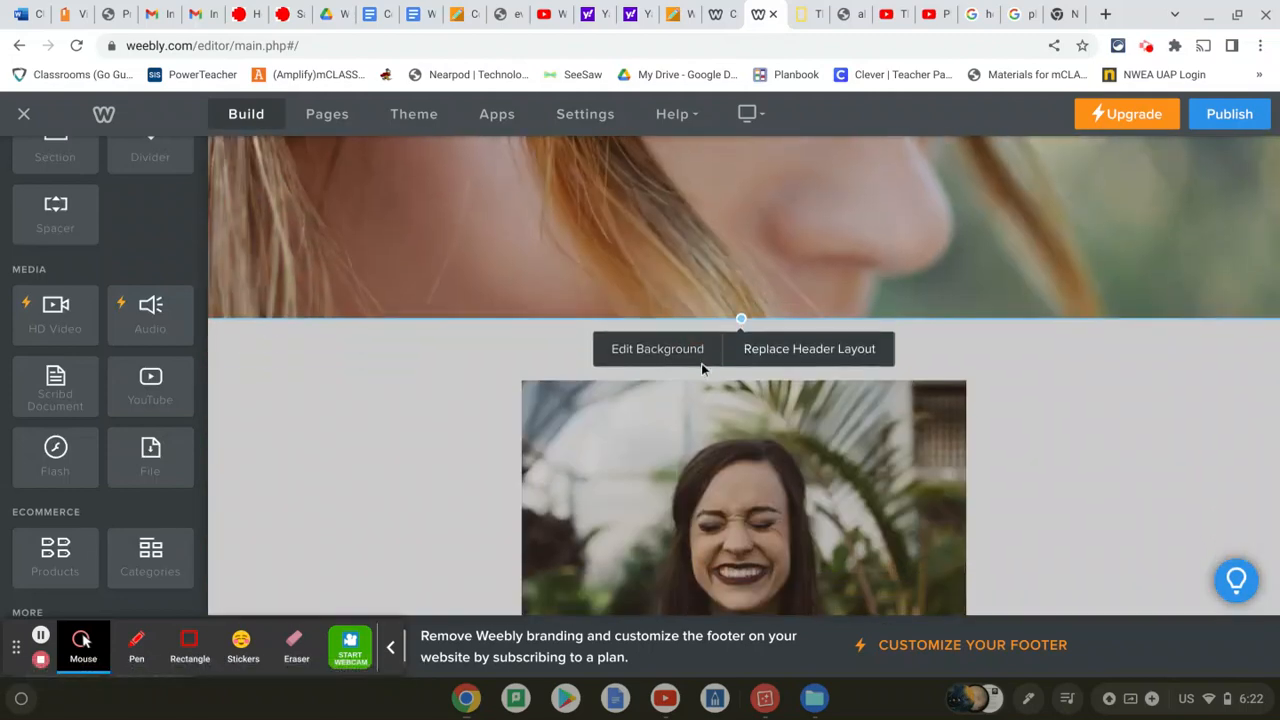
click(694, 358)
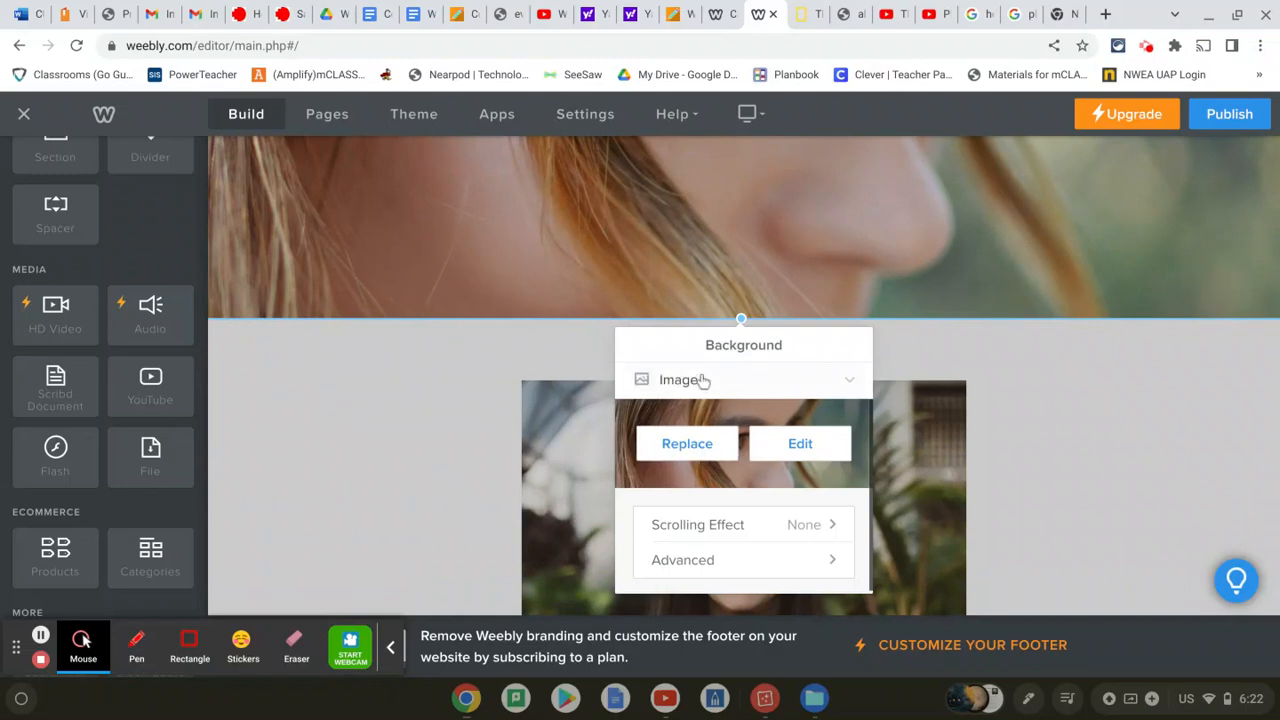
click(687, 444)
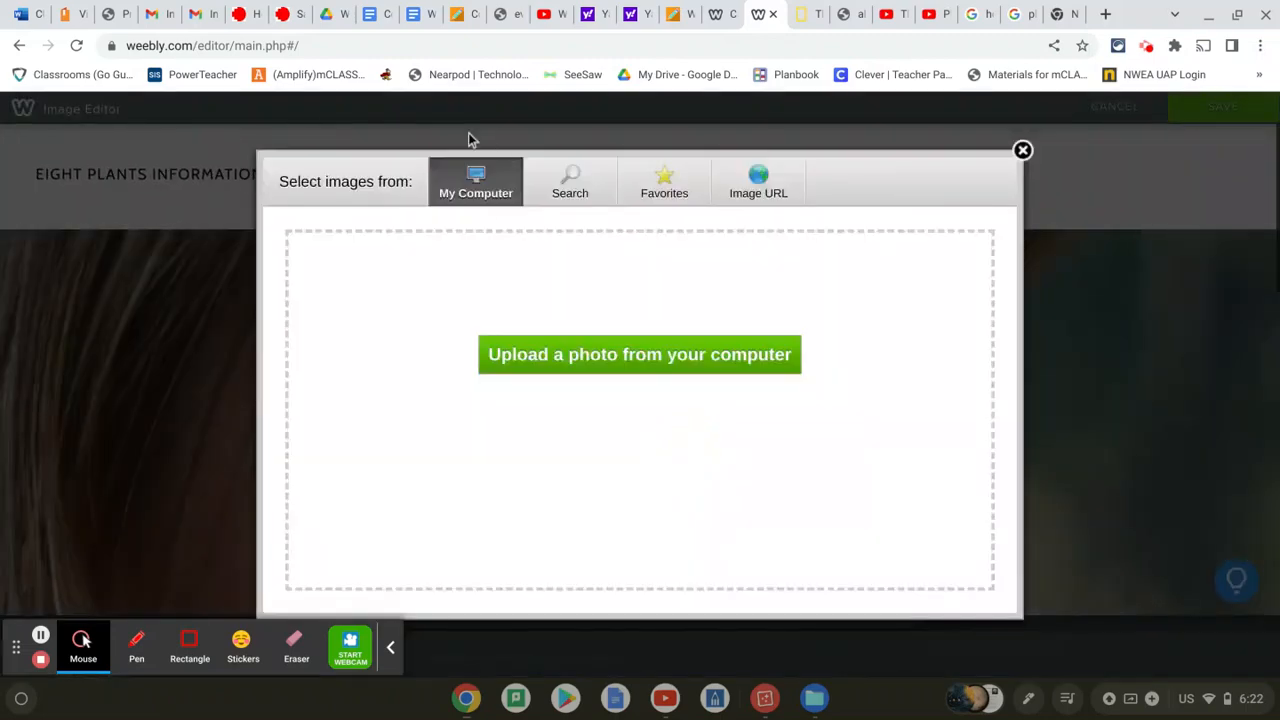
click(551, 356)
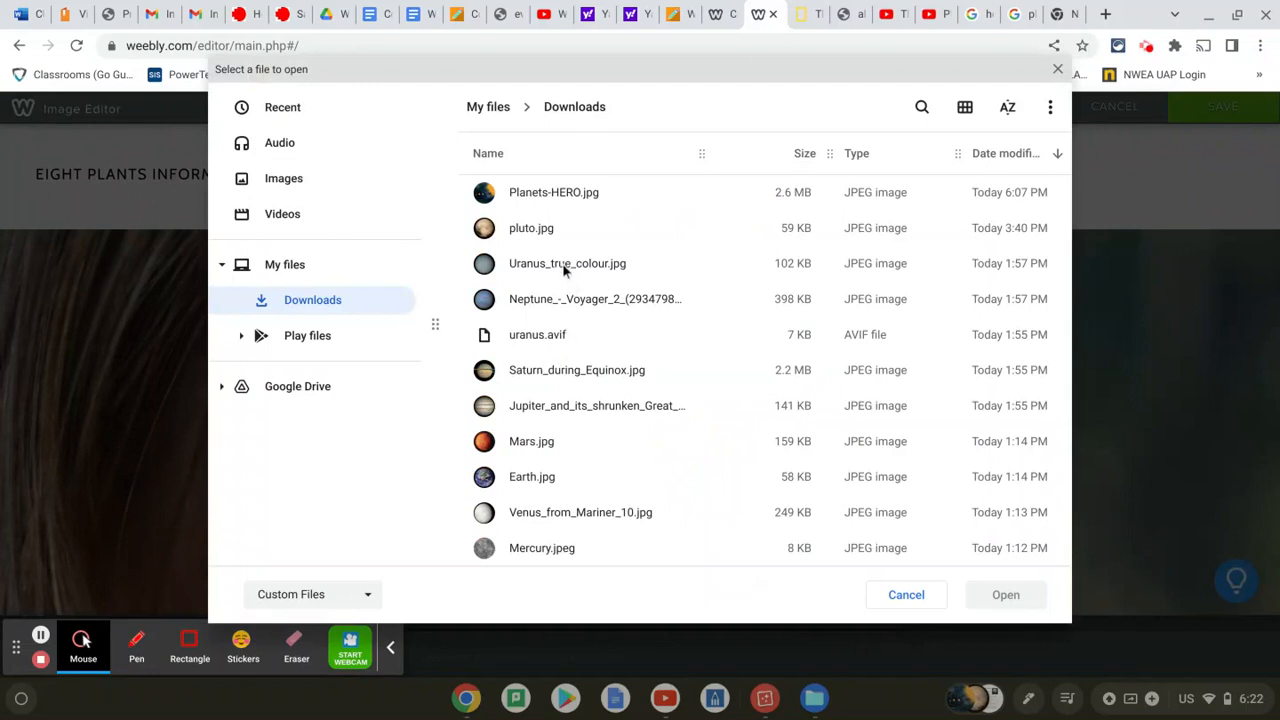
scroll(562, 316, down, 2)
scroll(562, 316, up, 2)
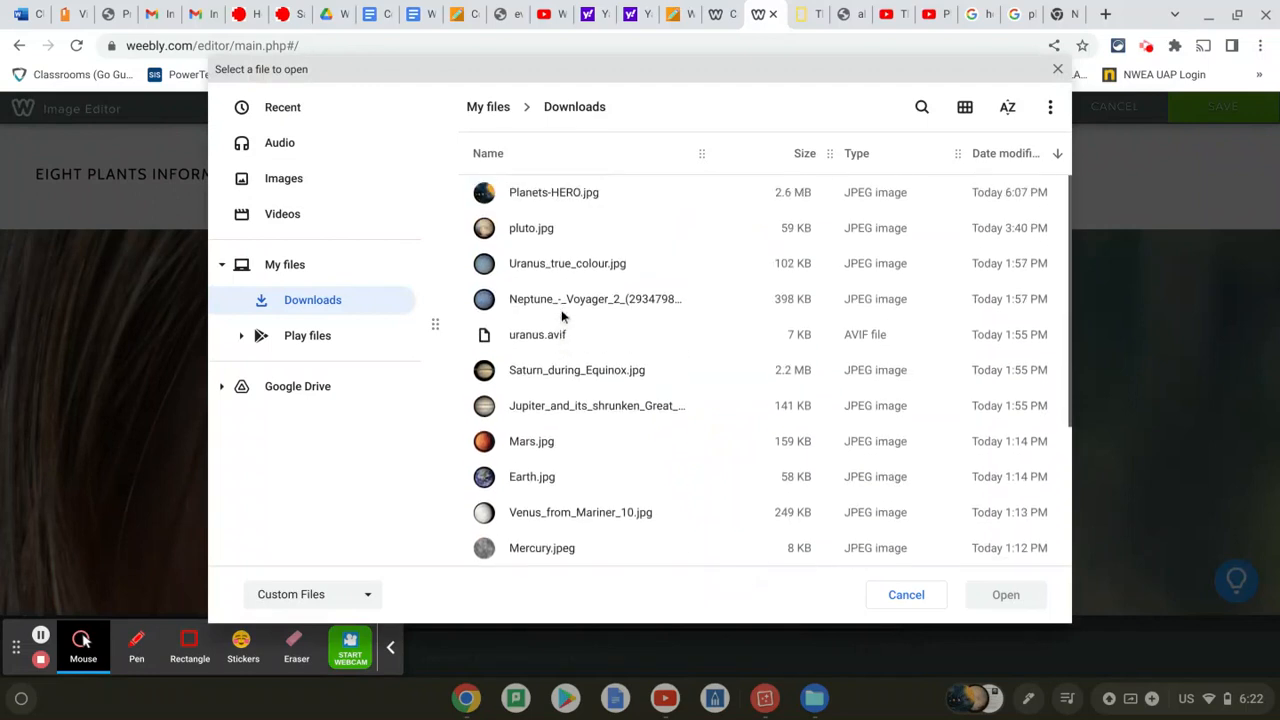
double_click(551, 195)
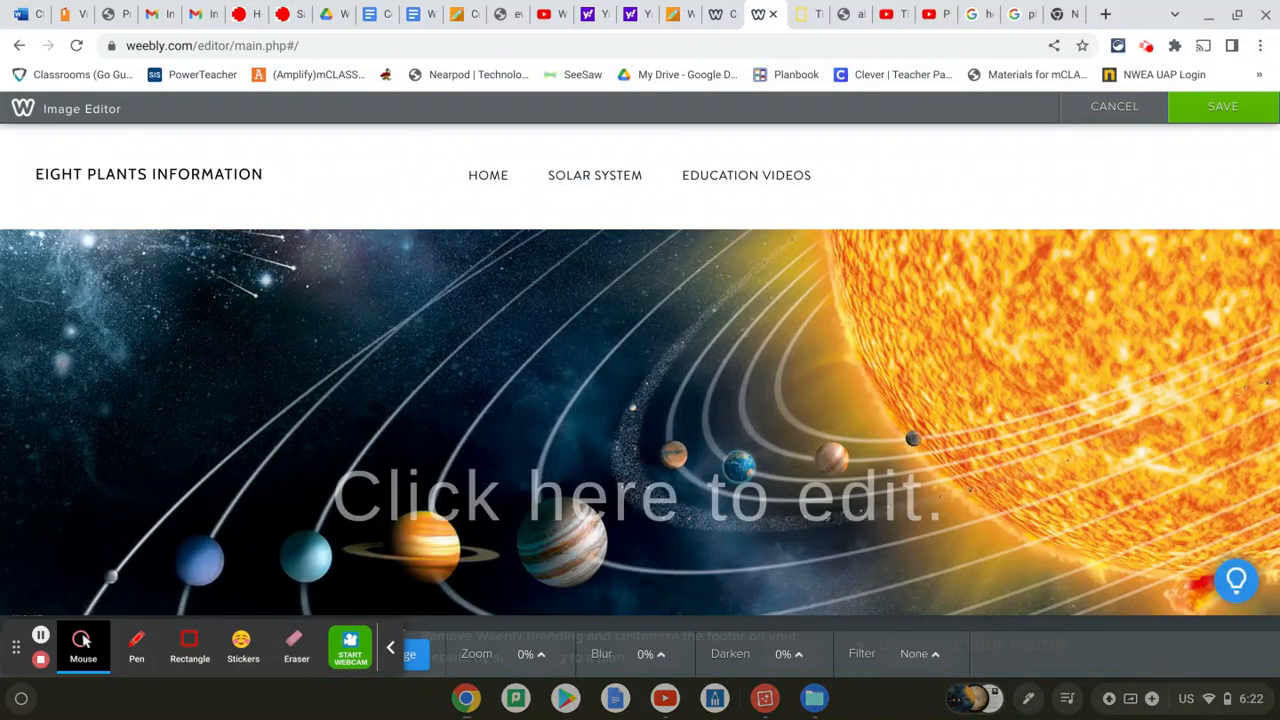
drag(846, 428, 884, 408)
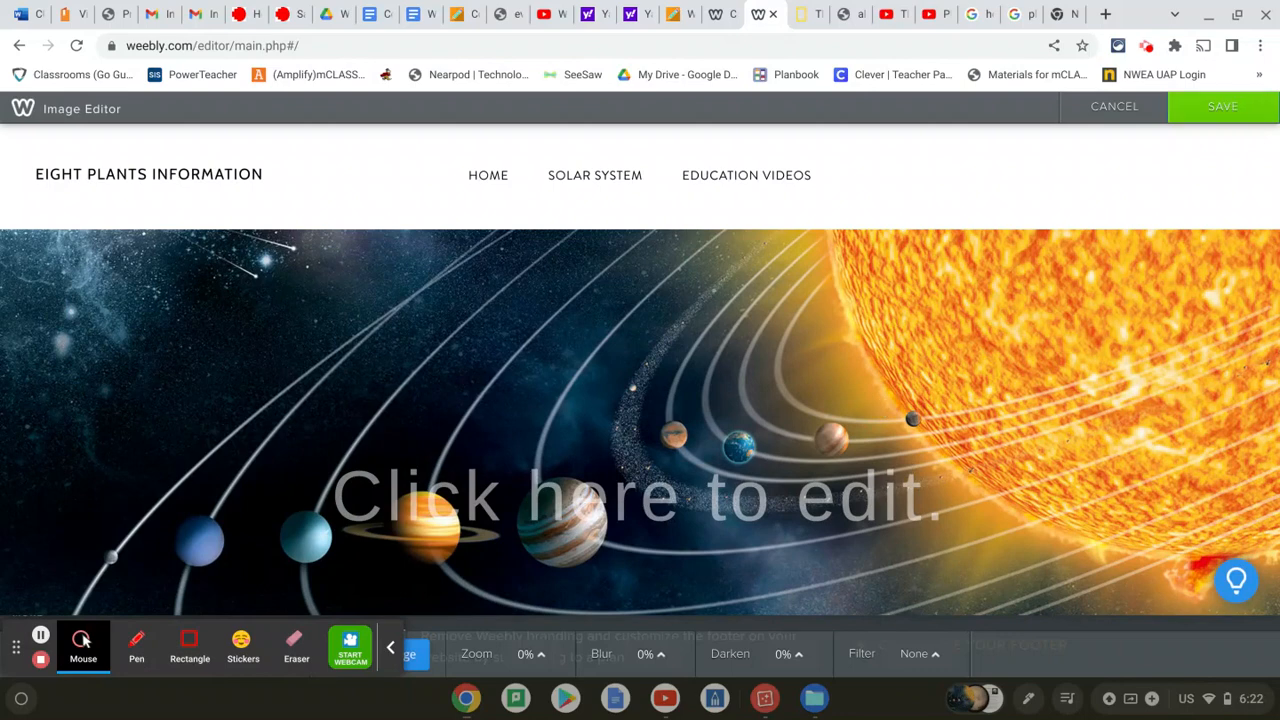
click(1221, 116)
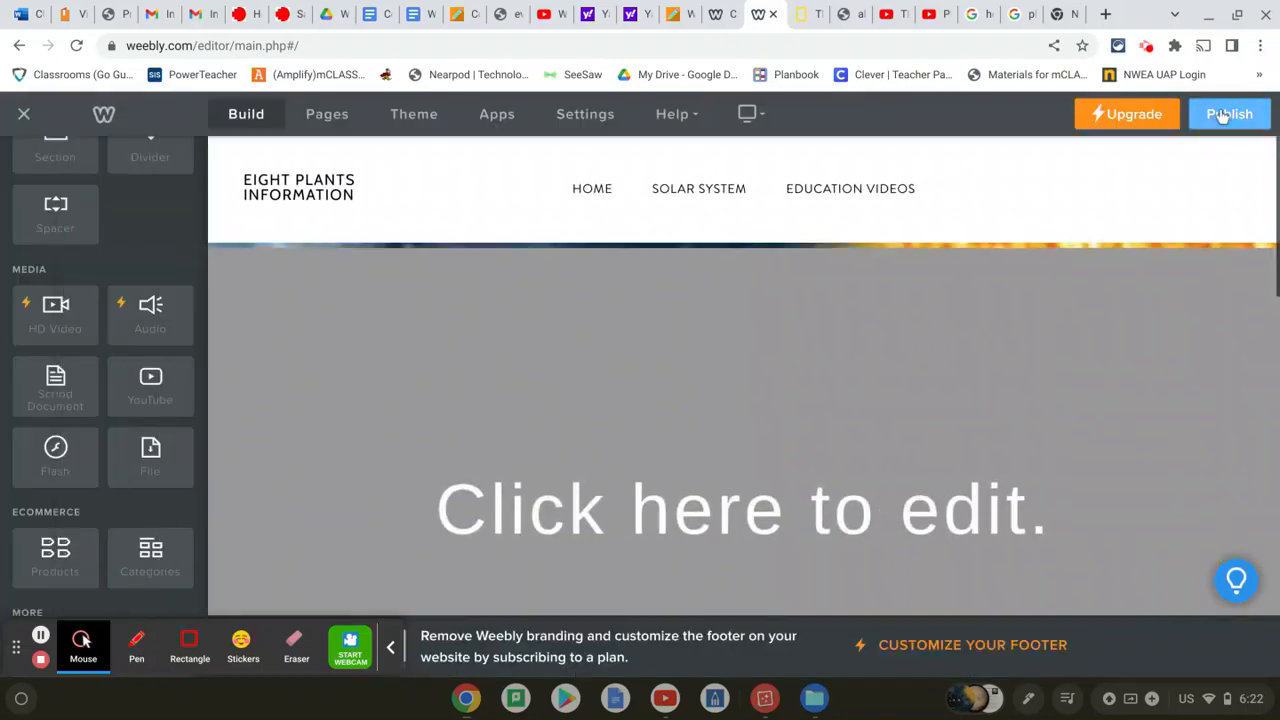
Delete the smiling-woman portrait section beneath the header
scroll(762, 415, down, 3)
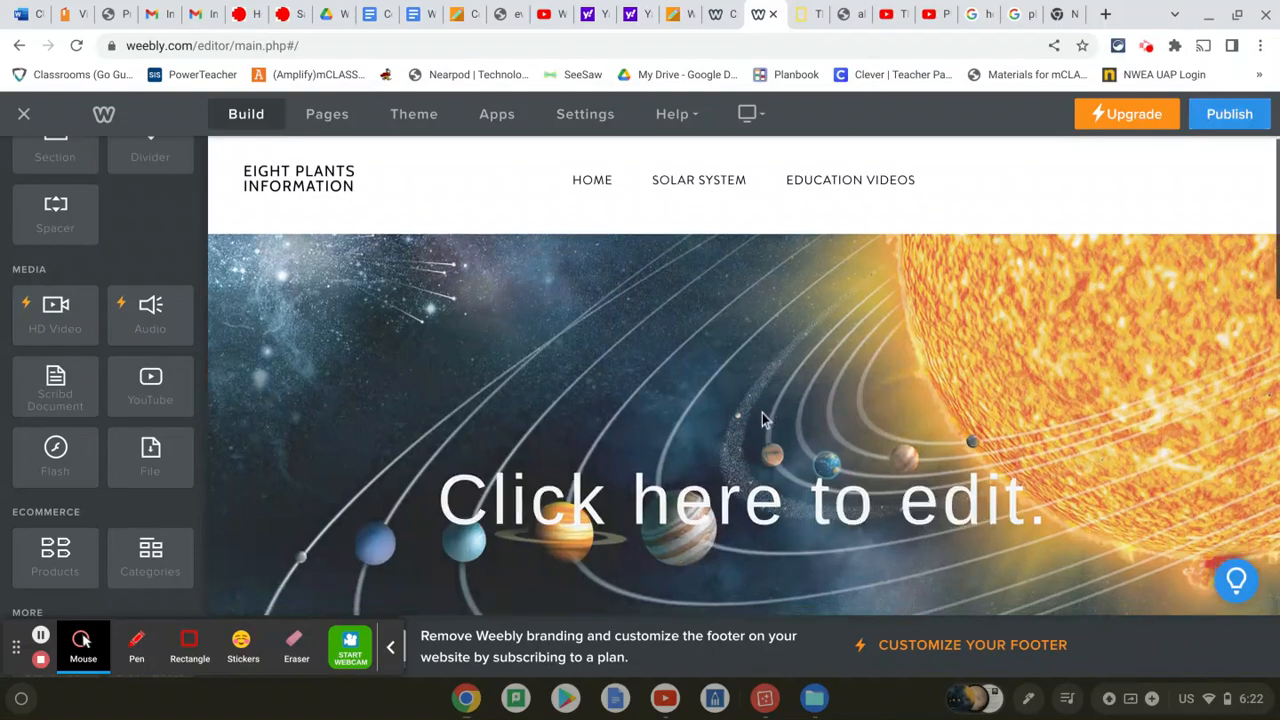
scroll(762, 413, down, 3)
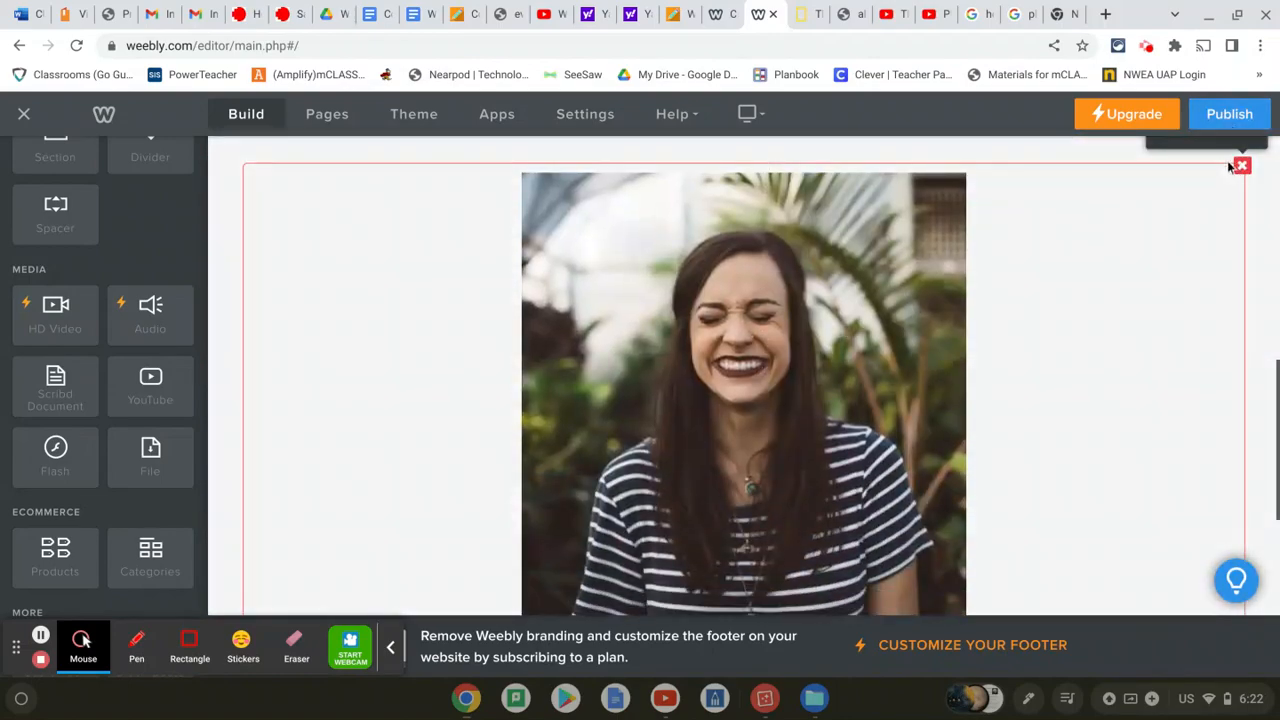
click(1242, 167)
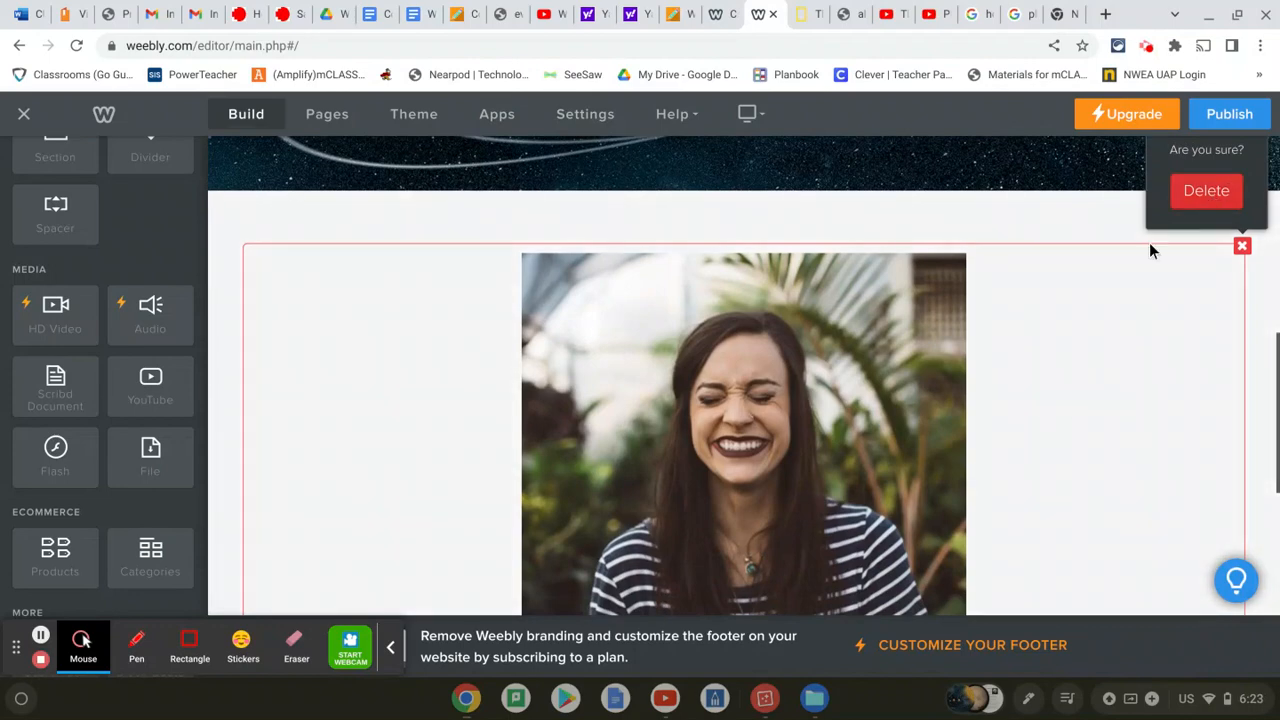
click(1226, 195)
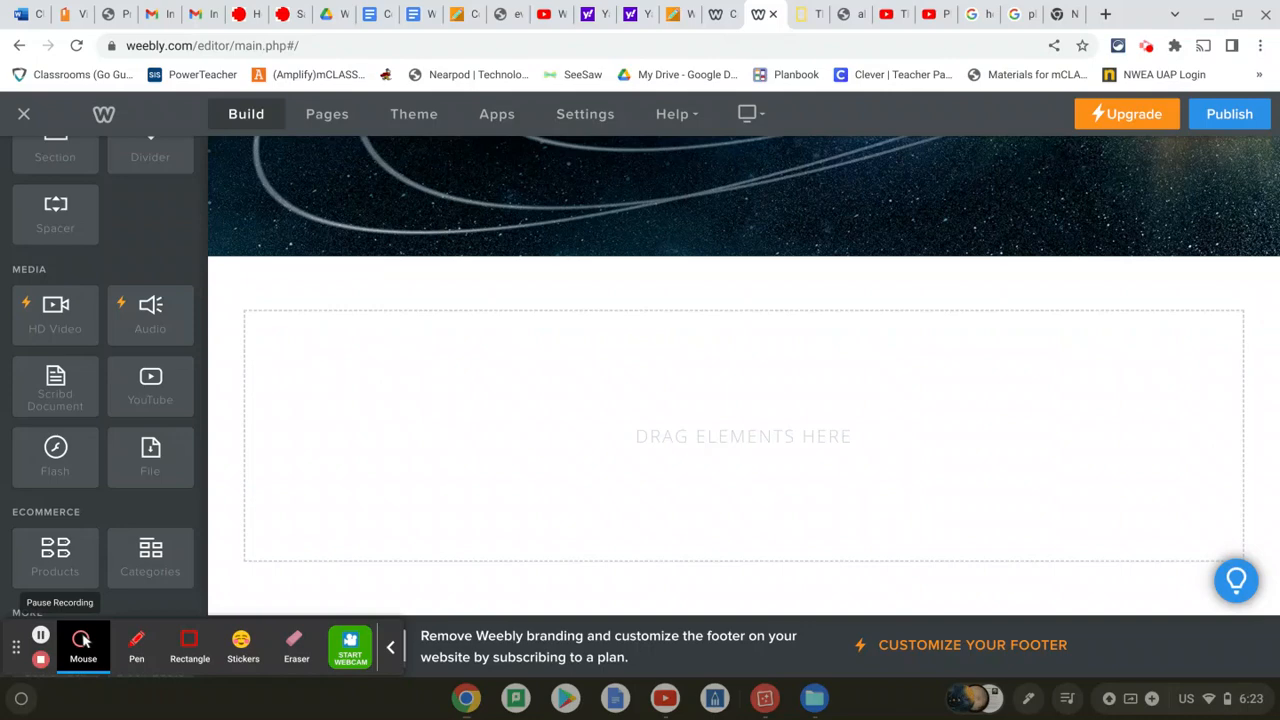
scroll(136, 460, up, 5)
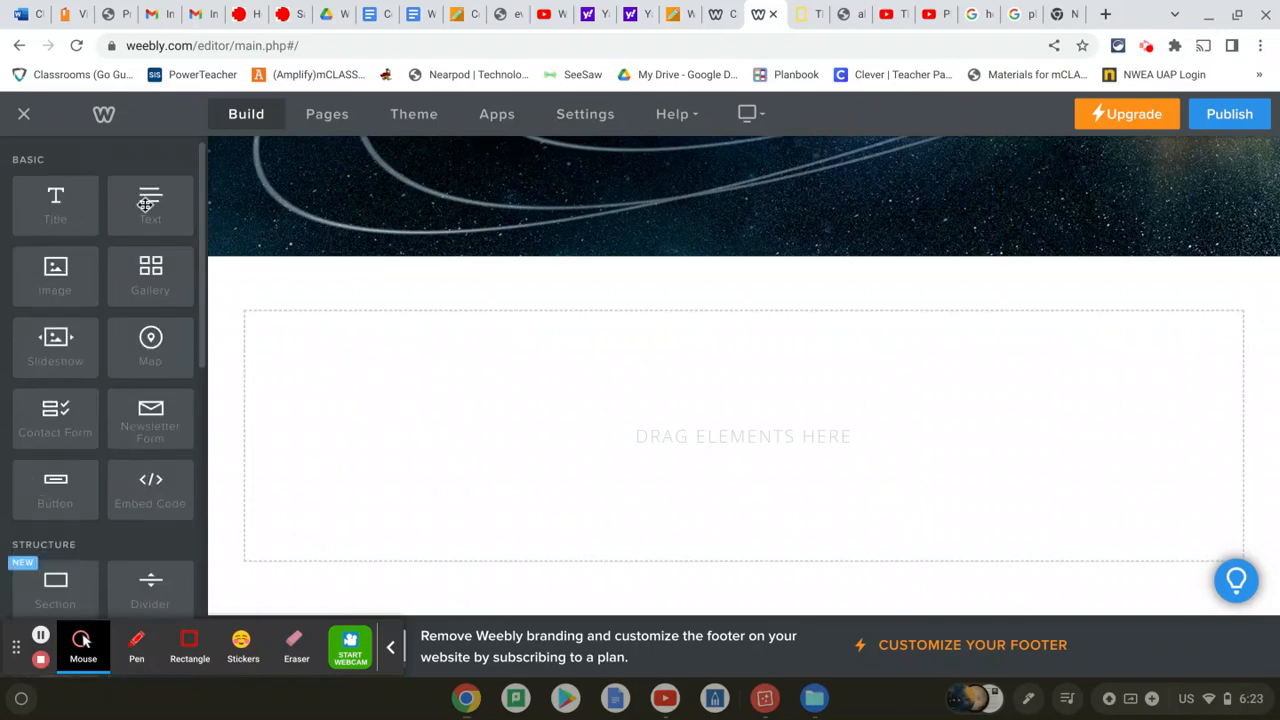
Add a text block reading 'Enjoy these educational videos about our solar system!'
drag(145, 204, 351, 380)
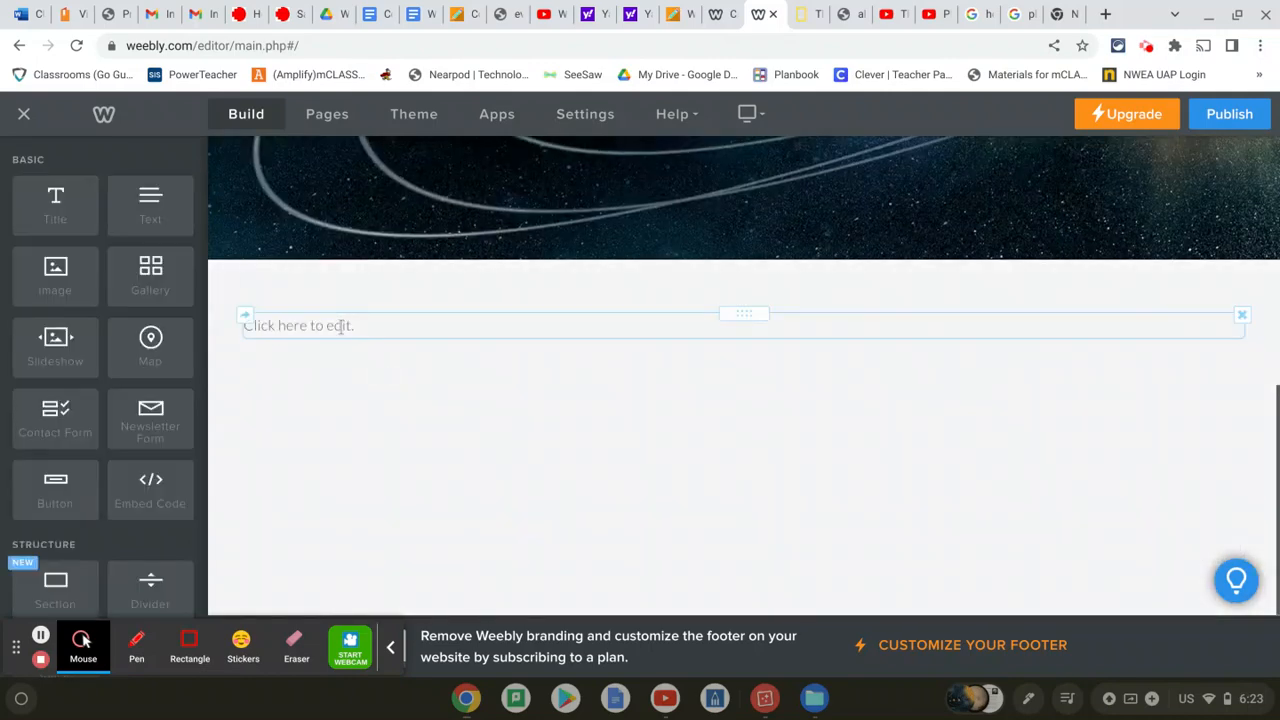
click(341, 327)
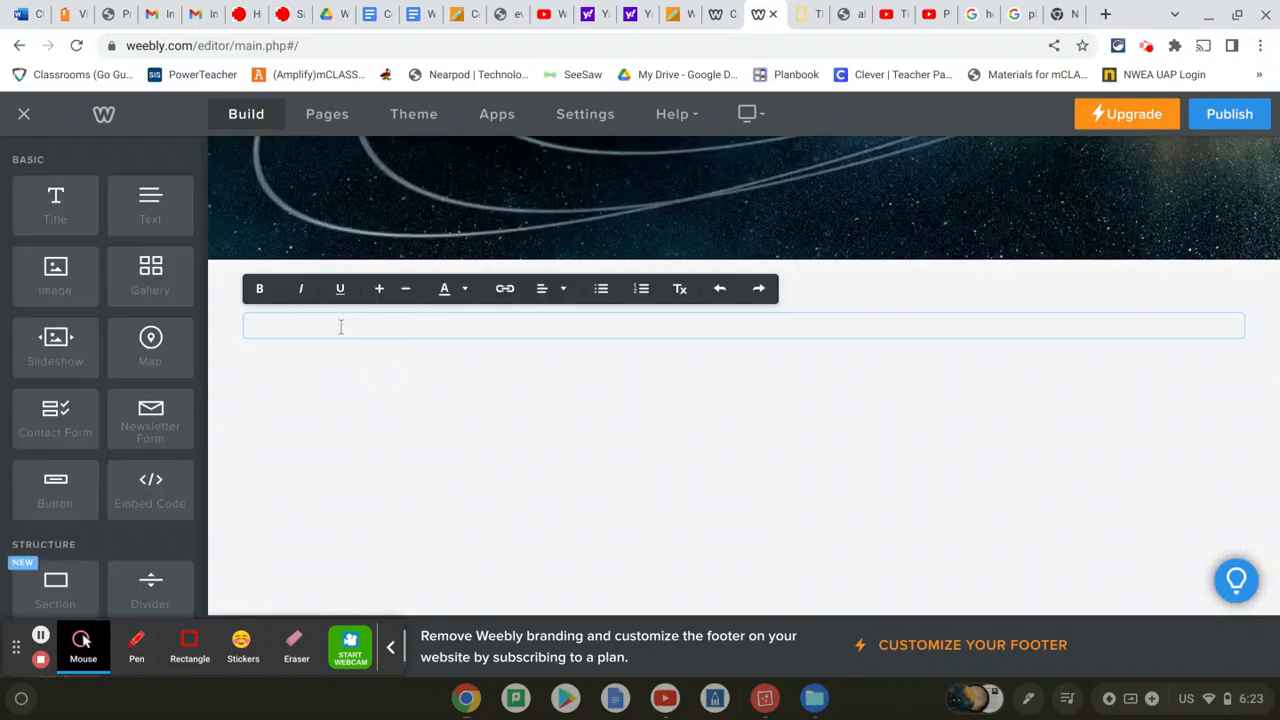
text(Enjoy these educationa)
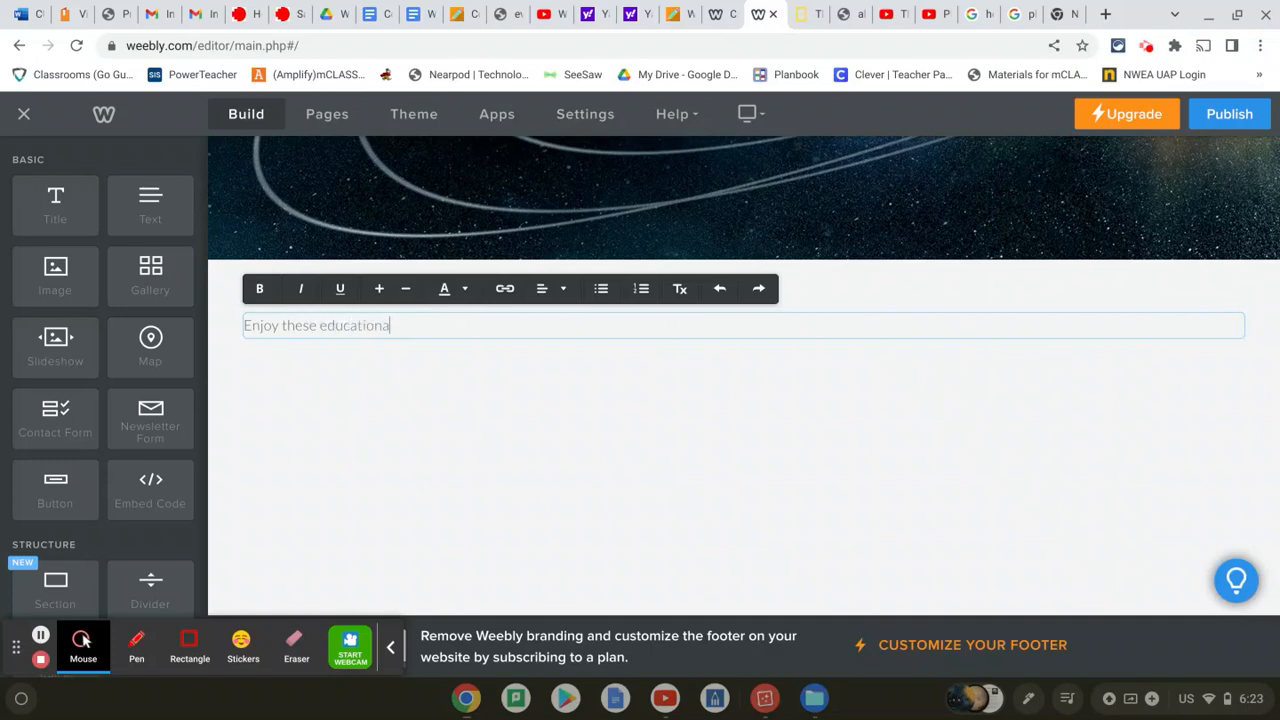
text(l vdie)
text(os about our)
text( solar system)
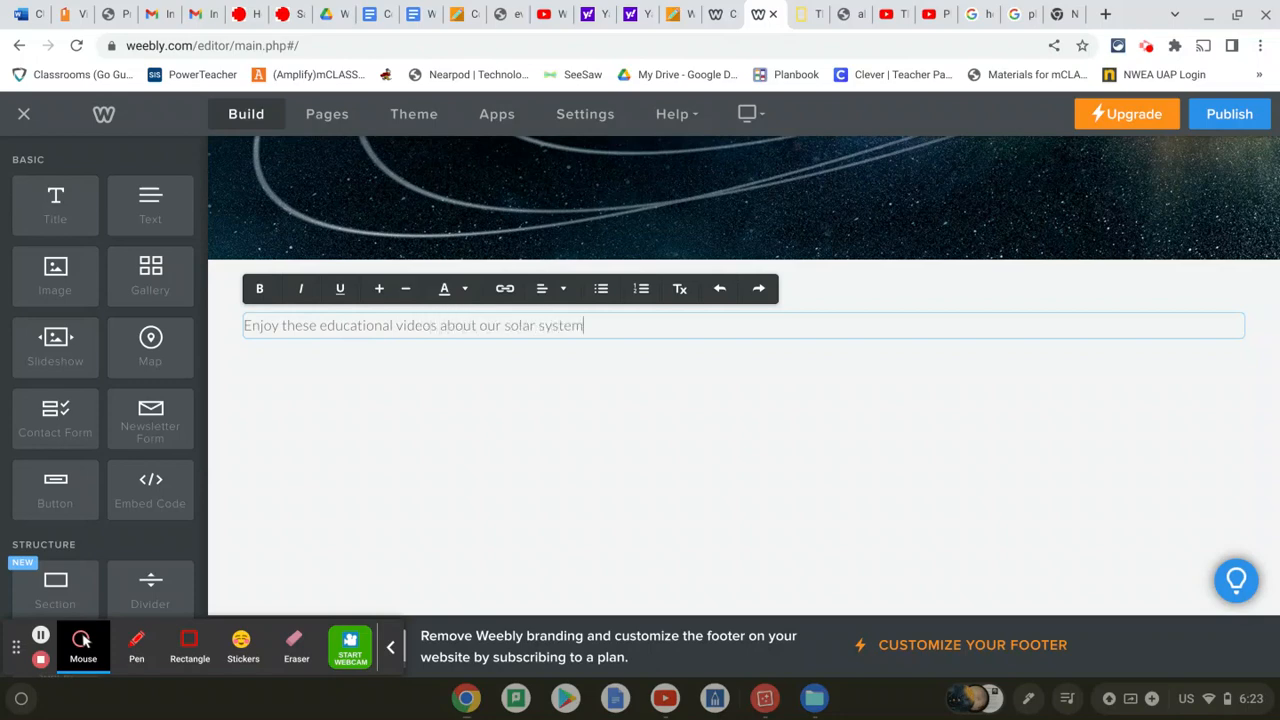
text(!)
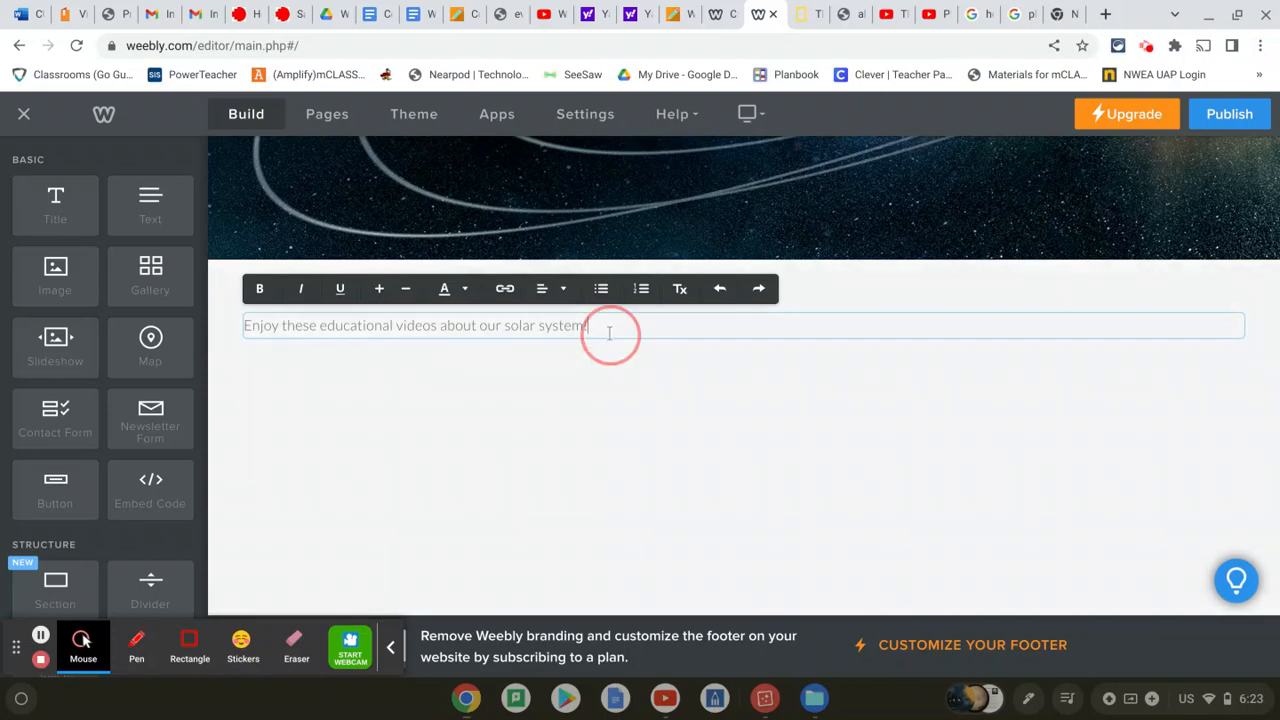
Make the sentence's font one size larger and colour it green
drag(608, 329, 243, 322)
click(379, 288)
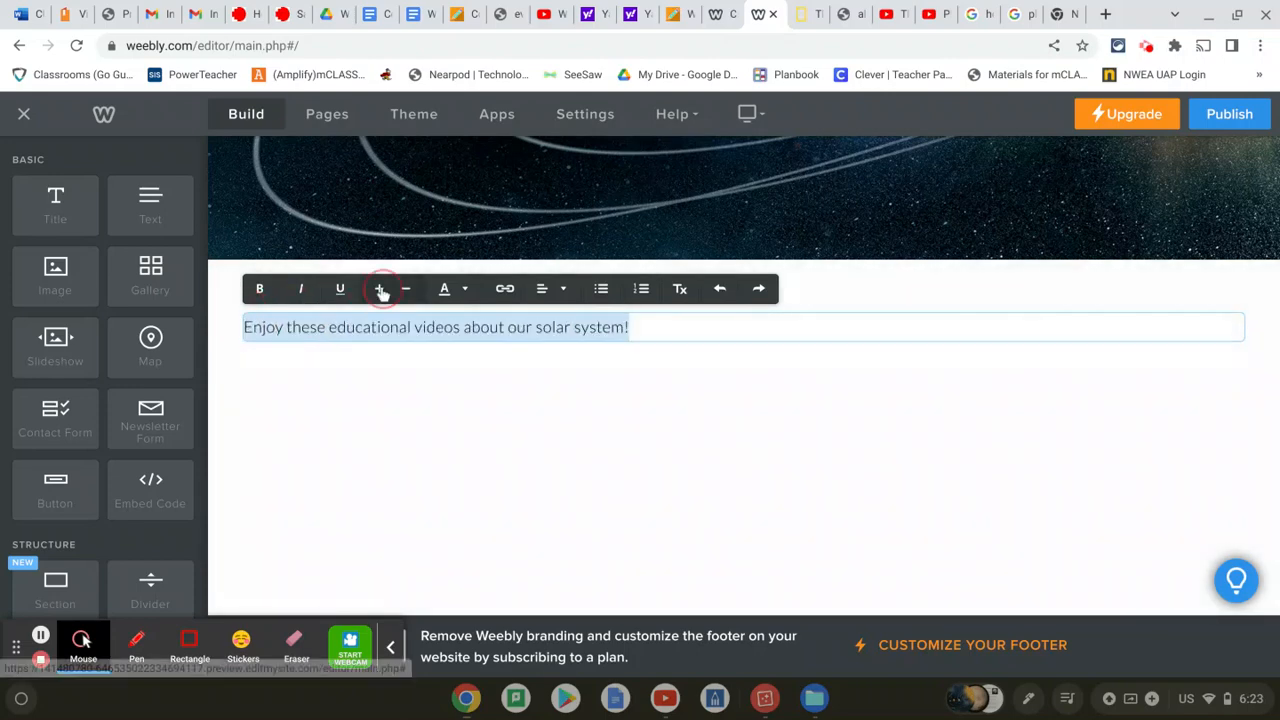
click(379, 288)
click(405, 288)
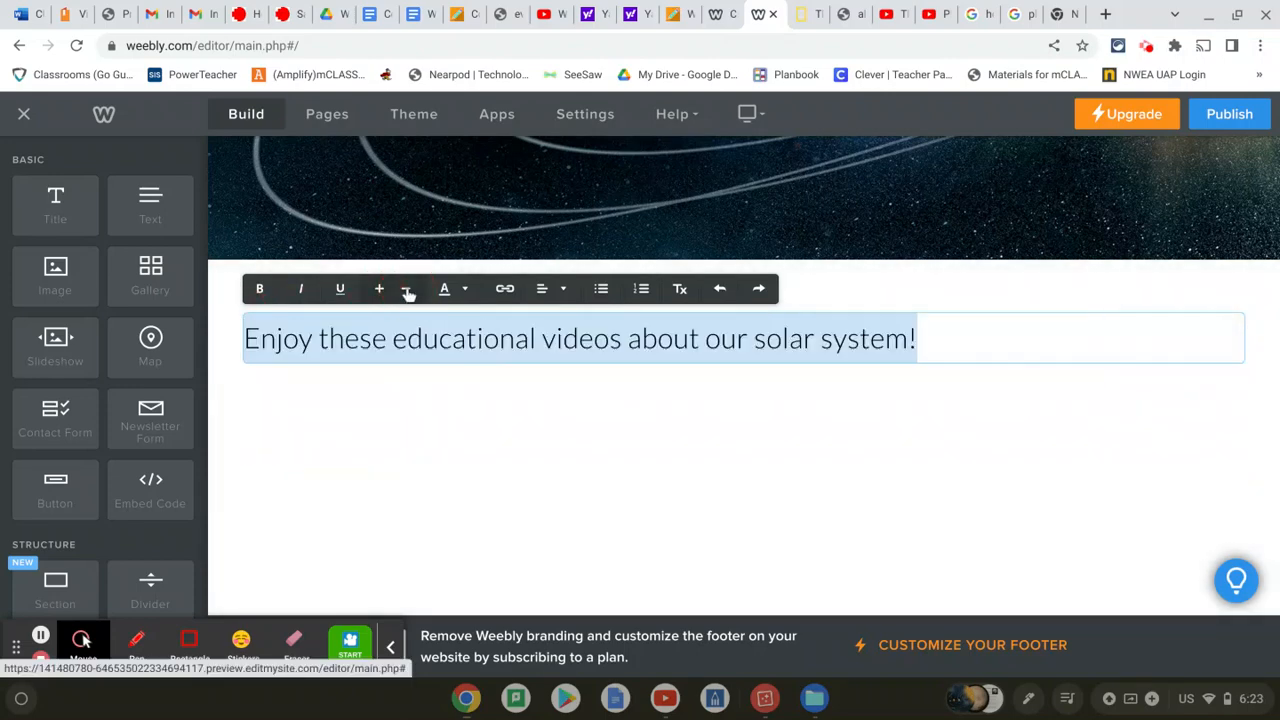
click(464, 289)
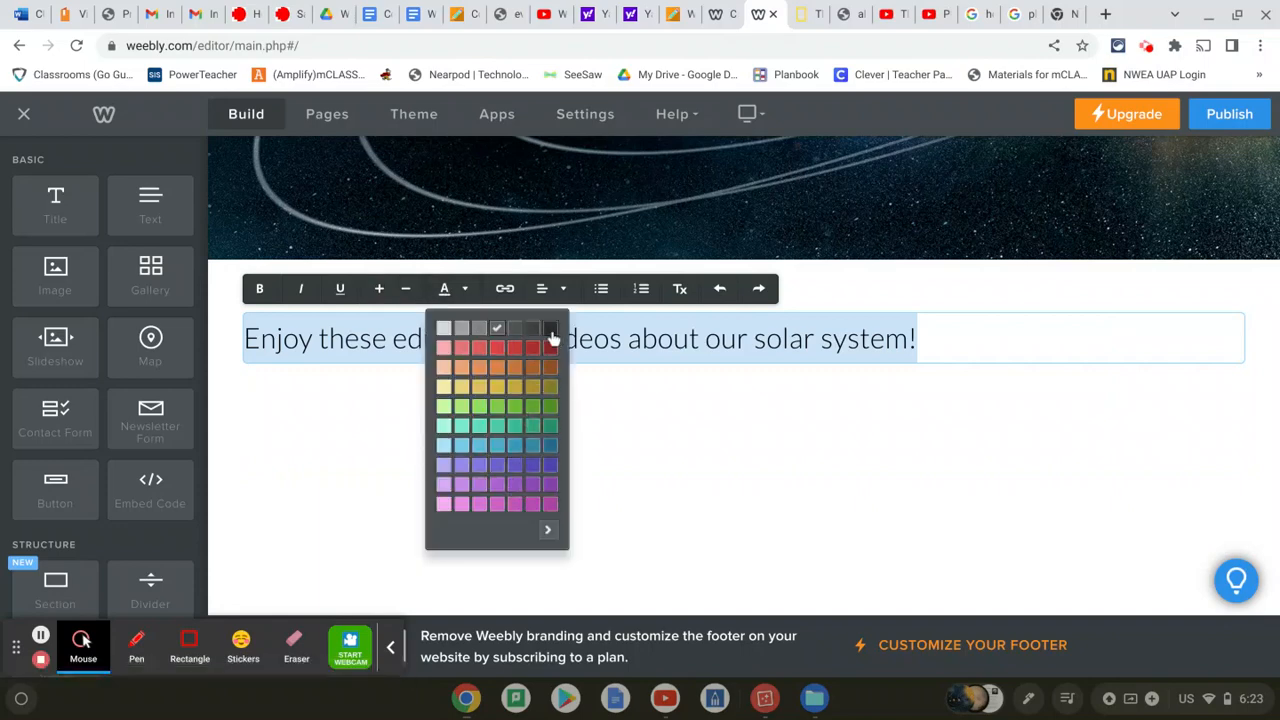
click(549, 405)
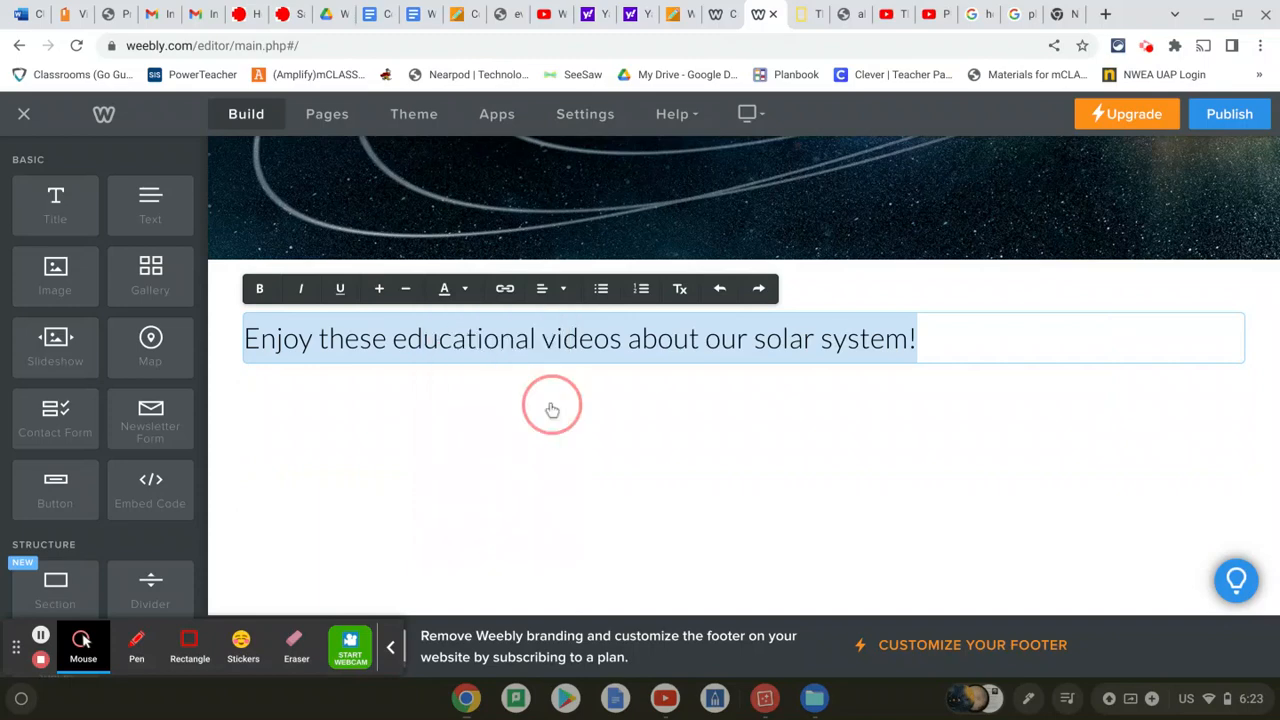
click(557, 410)
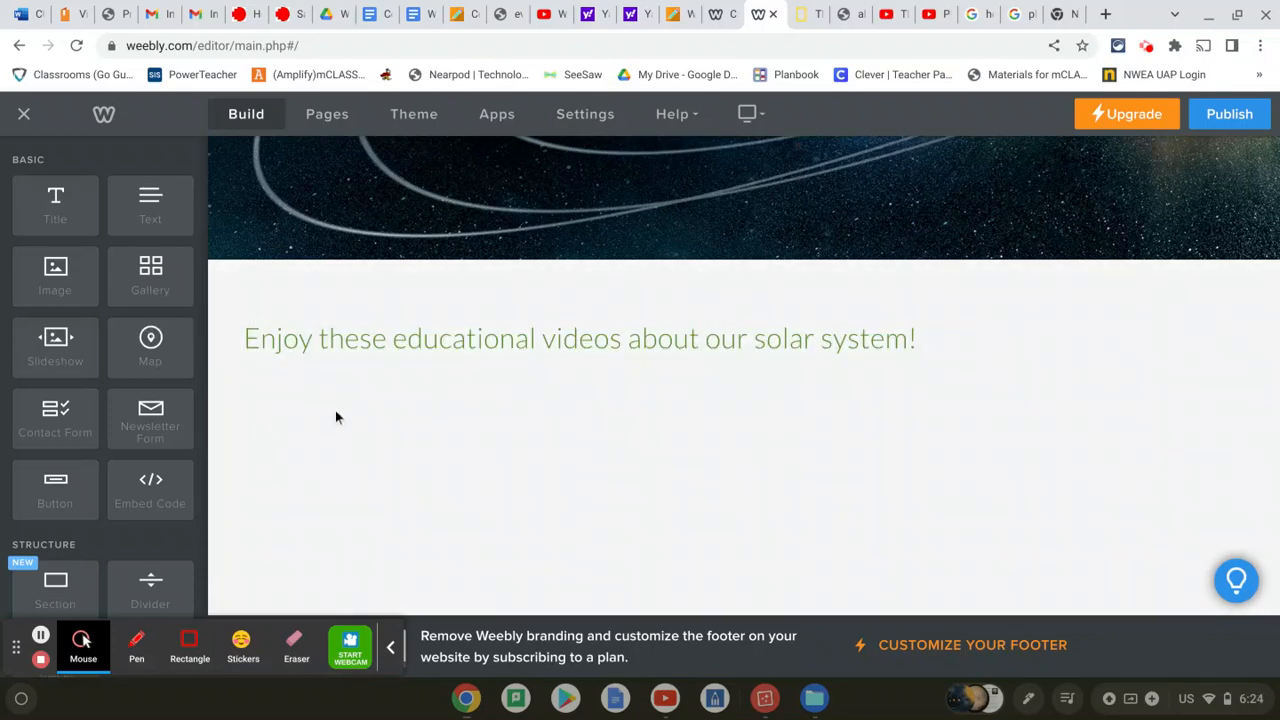
scroll(131, 376, down, 5)
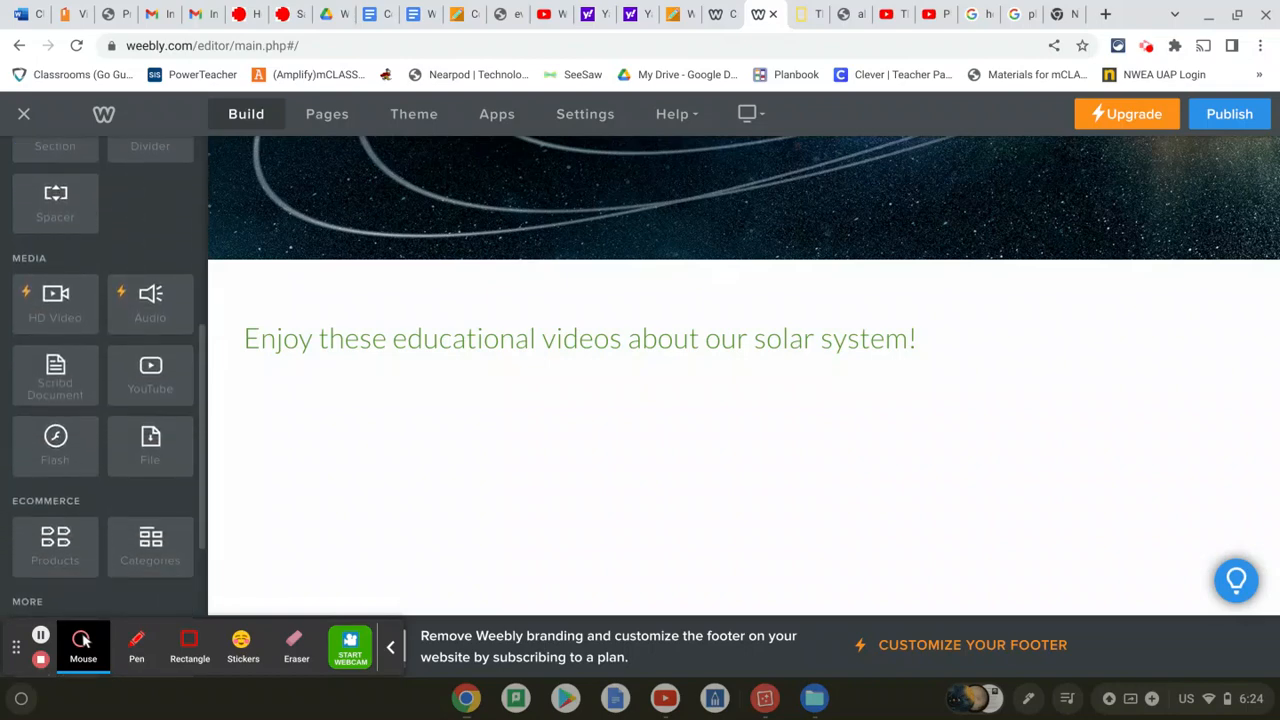
Add a YouTube element below the sentence and open its settings
drag(155, 376, 397, 433)
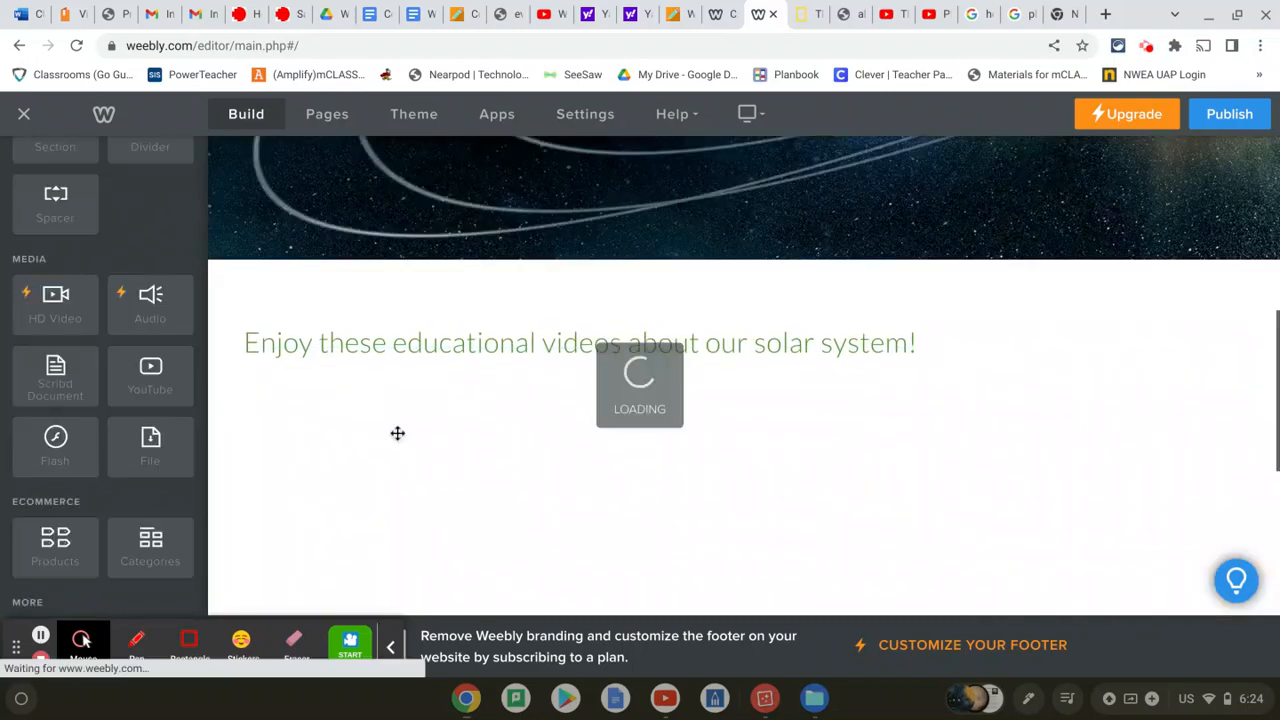
scroll(770, 370, down, 3)
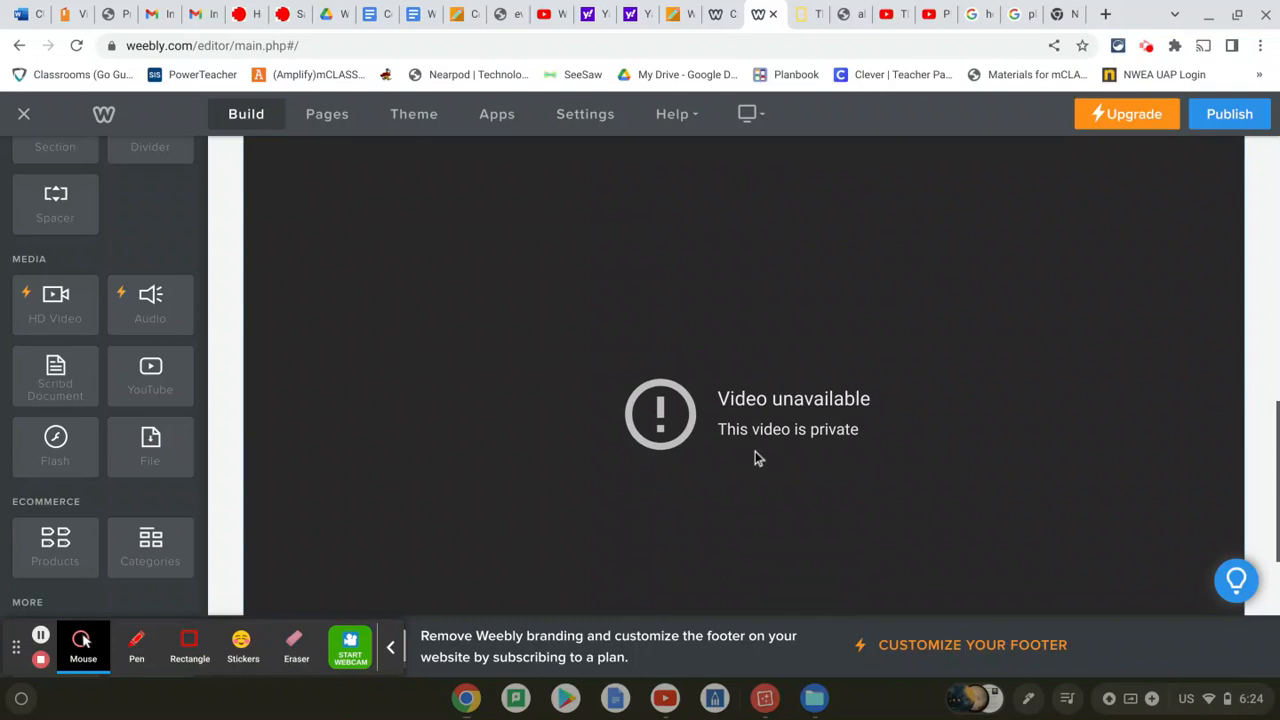
scroll(755, 455, down, 2)
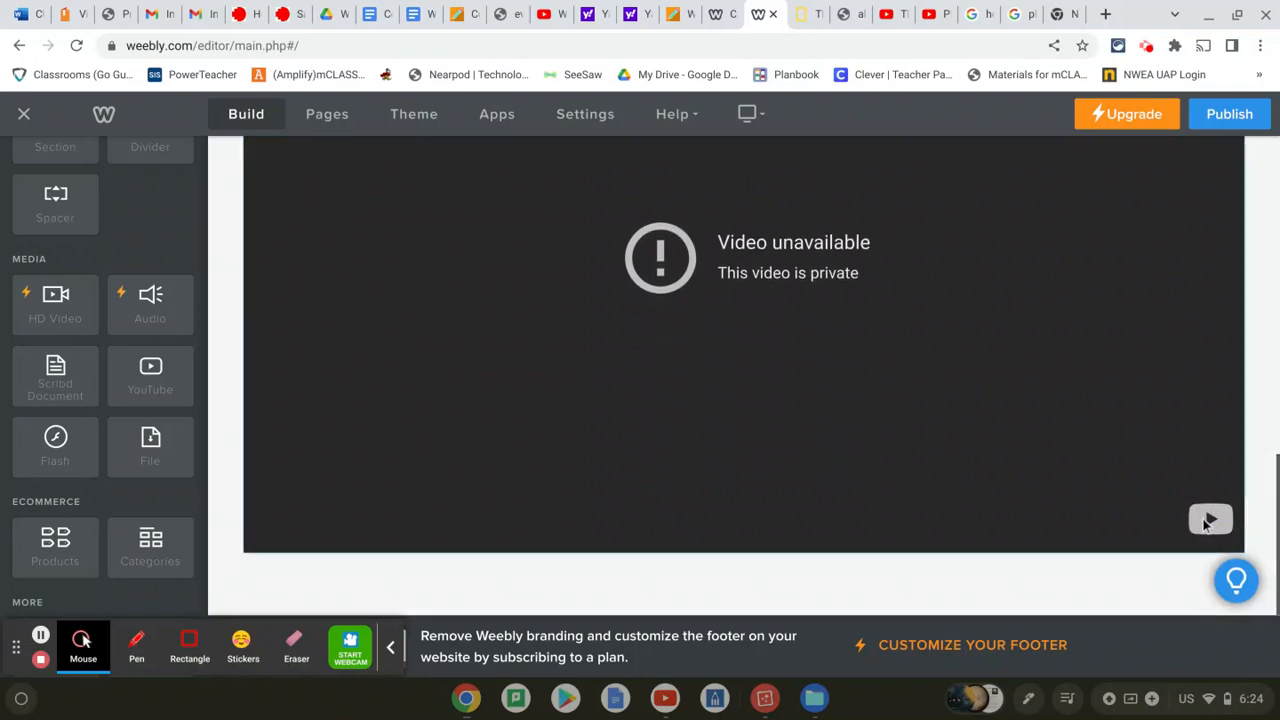
click(1207, 523)
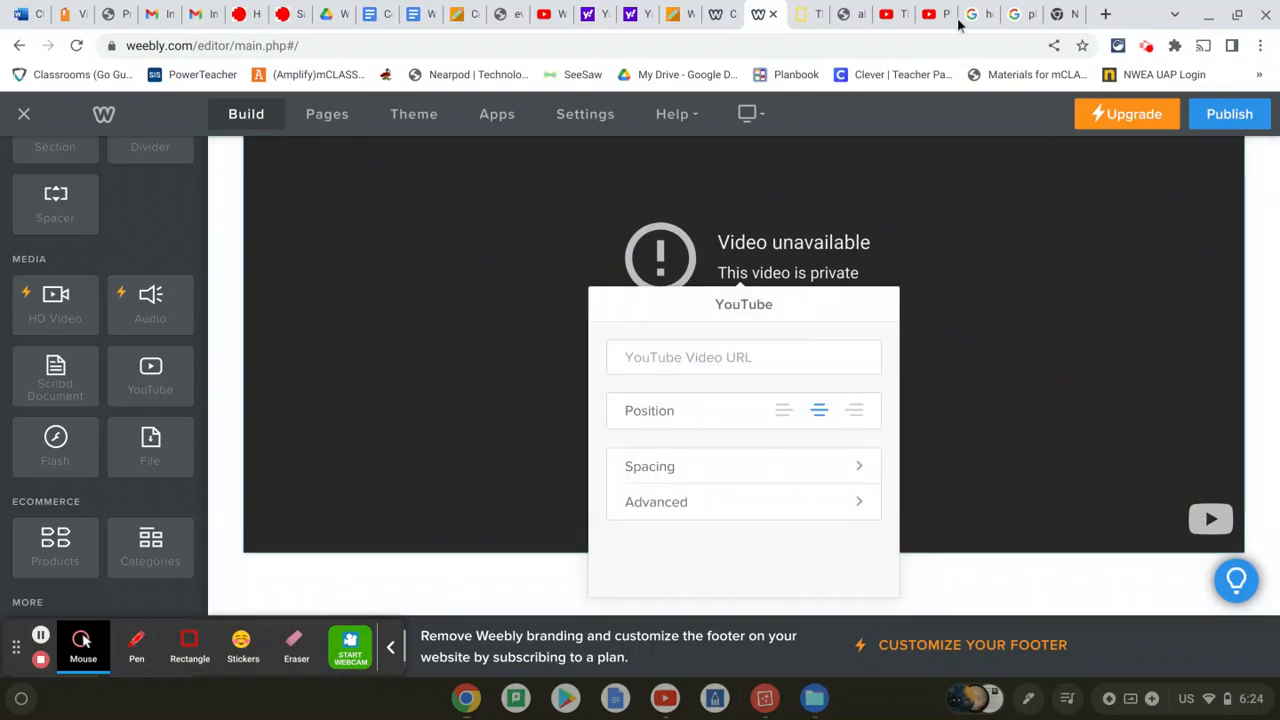
Paste the Kids Learning Planet Song URL into the Video URL field so it loads
click(890, 14)
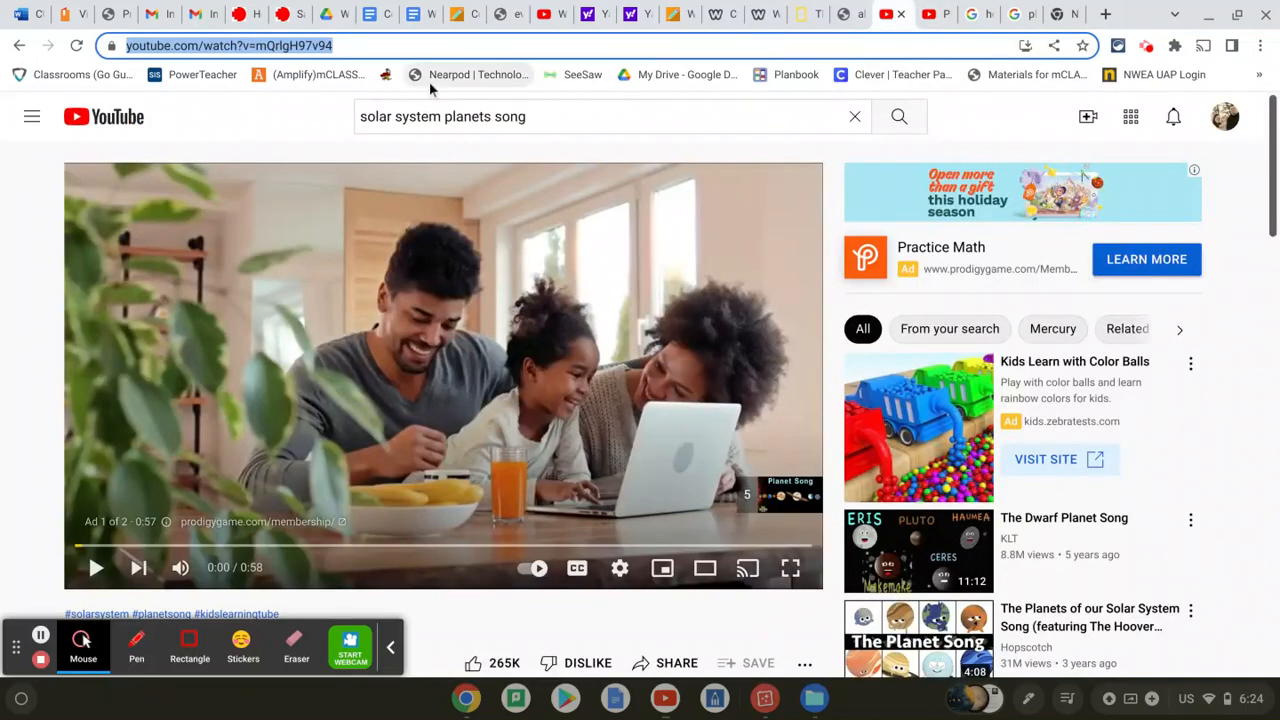
scroll(399, 301, down, 3)
scroll(399, 301, up, 3)
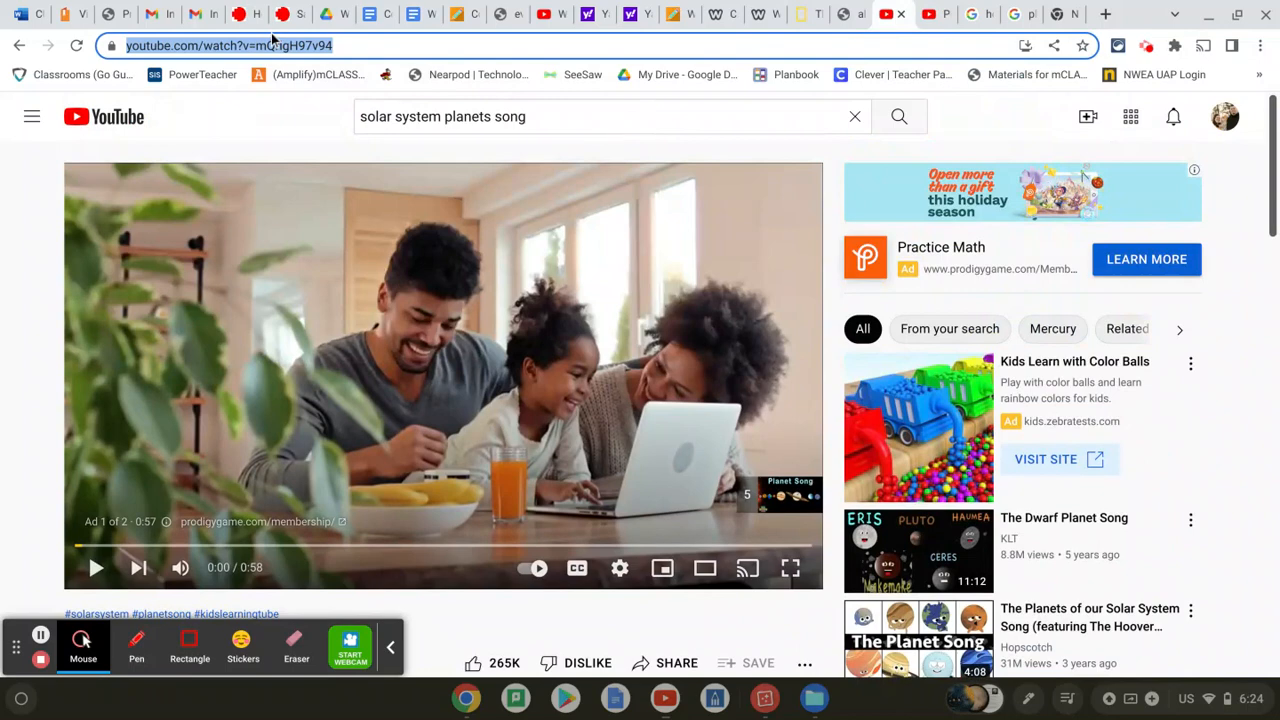
click(767, 14)
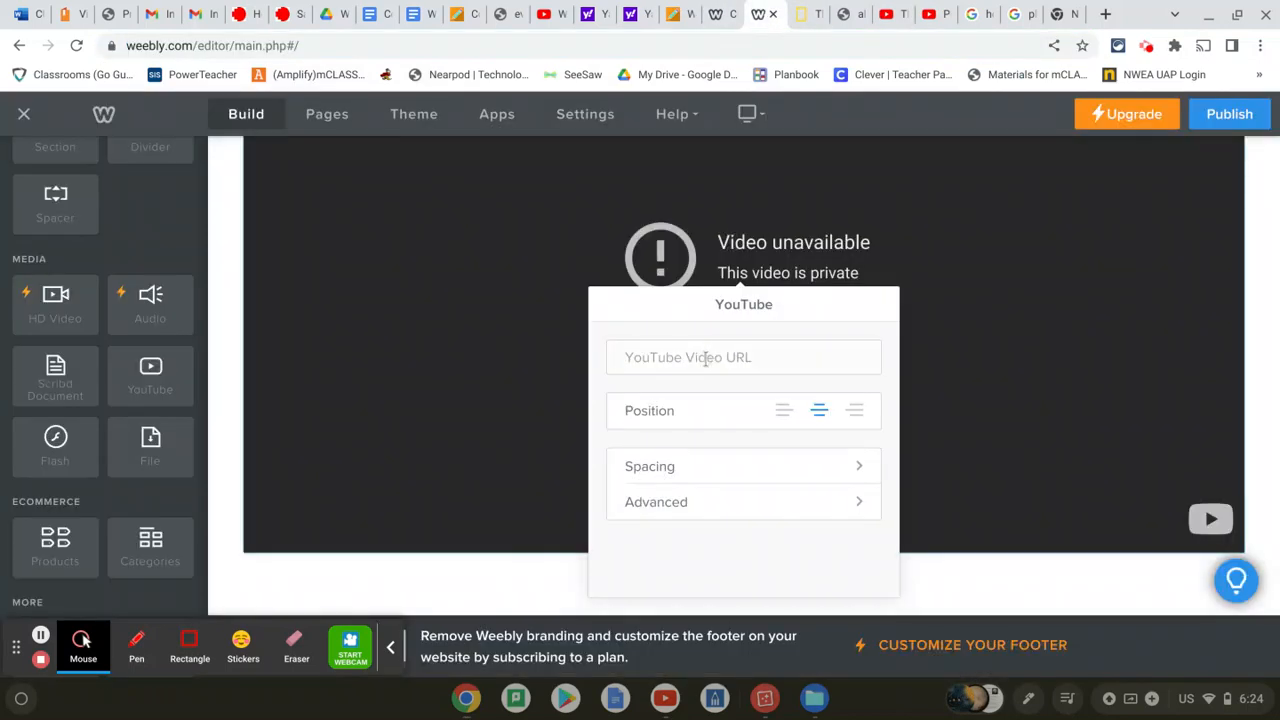
text(https://www.youtube.com/watch?v=mQrlgH97v94)
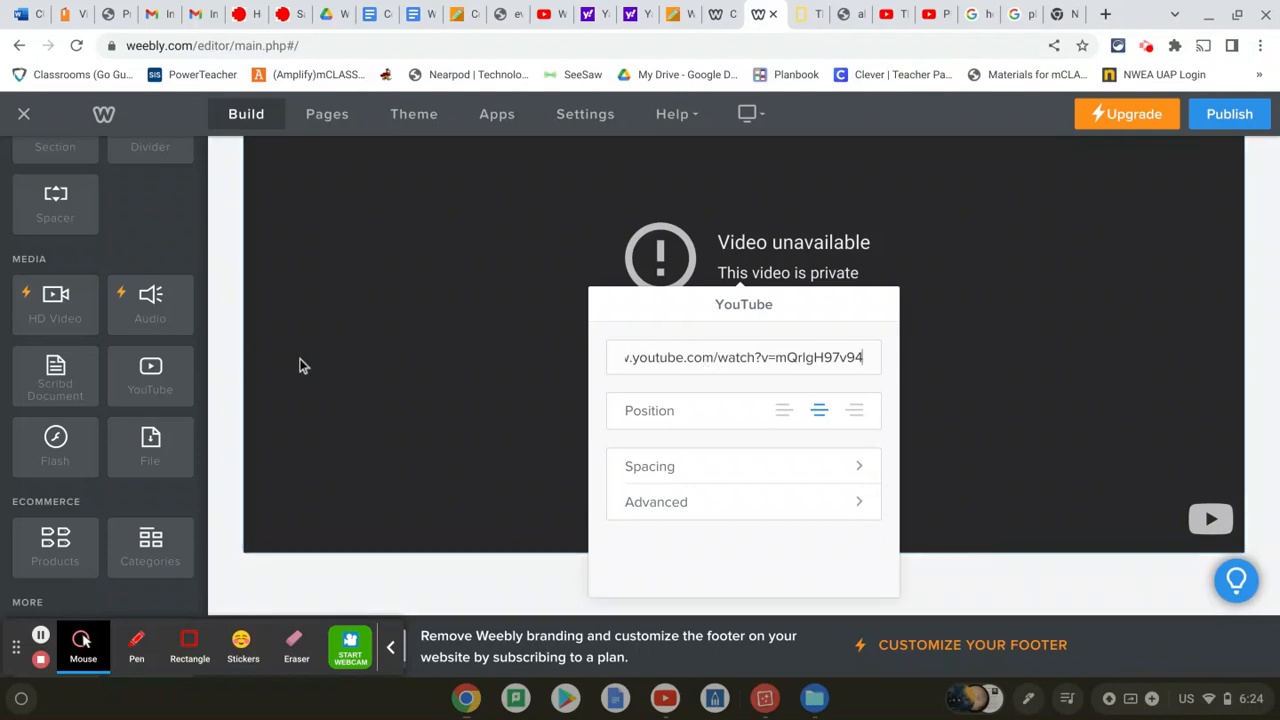
click(227, 351)
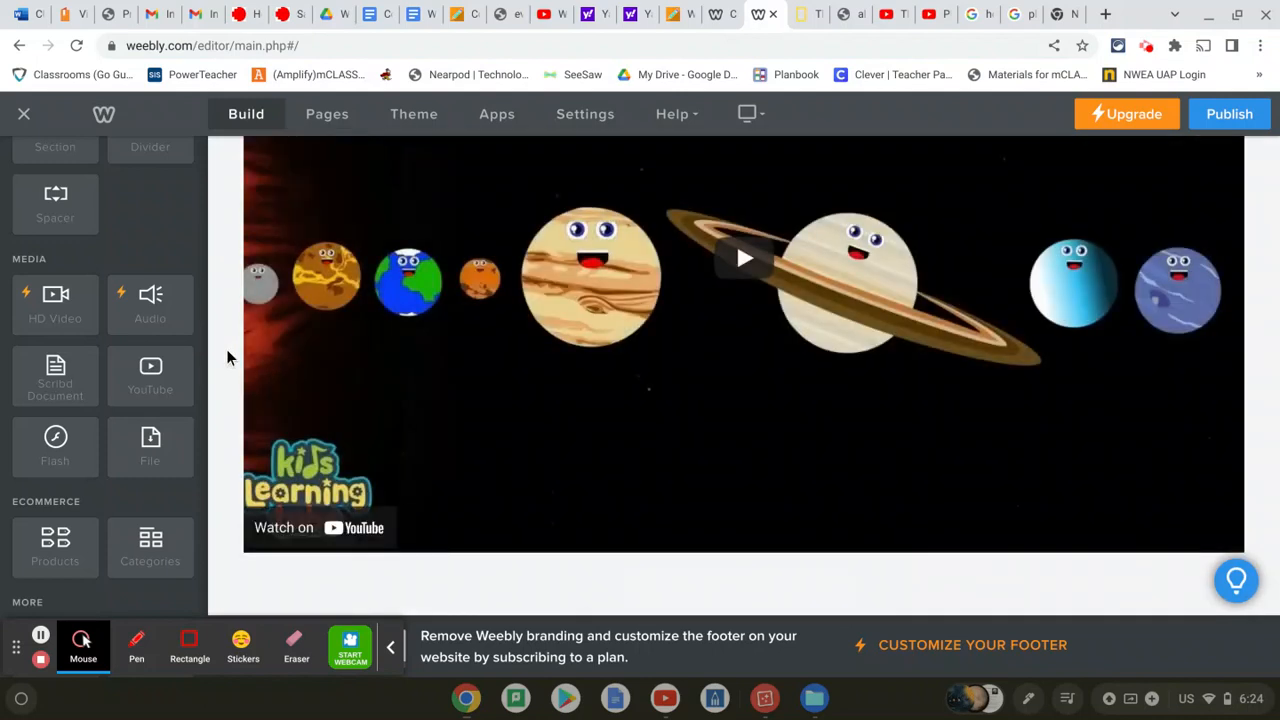
scroll(666, 357, up, 2)
scroll(668, 360, down, 3)
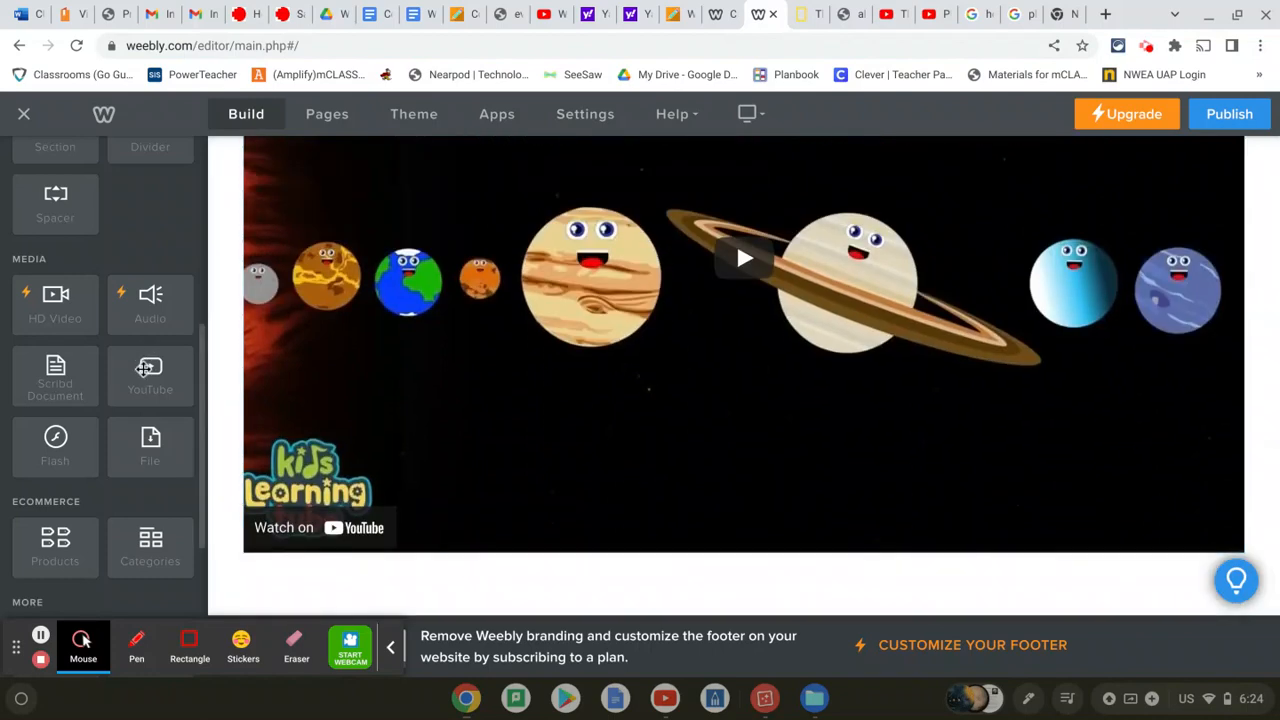
Add a second YouTube element below the Planet Song video and open its settings
drag(148, 365, 323, 564)
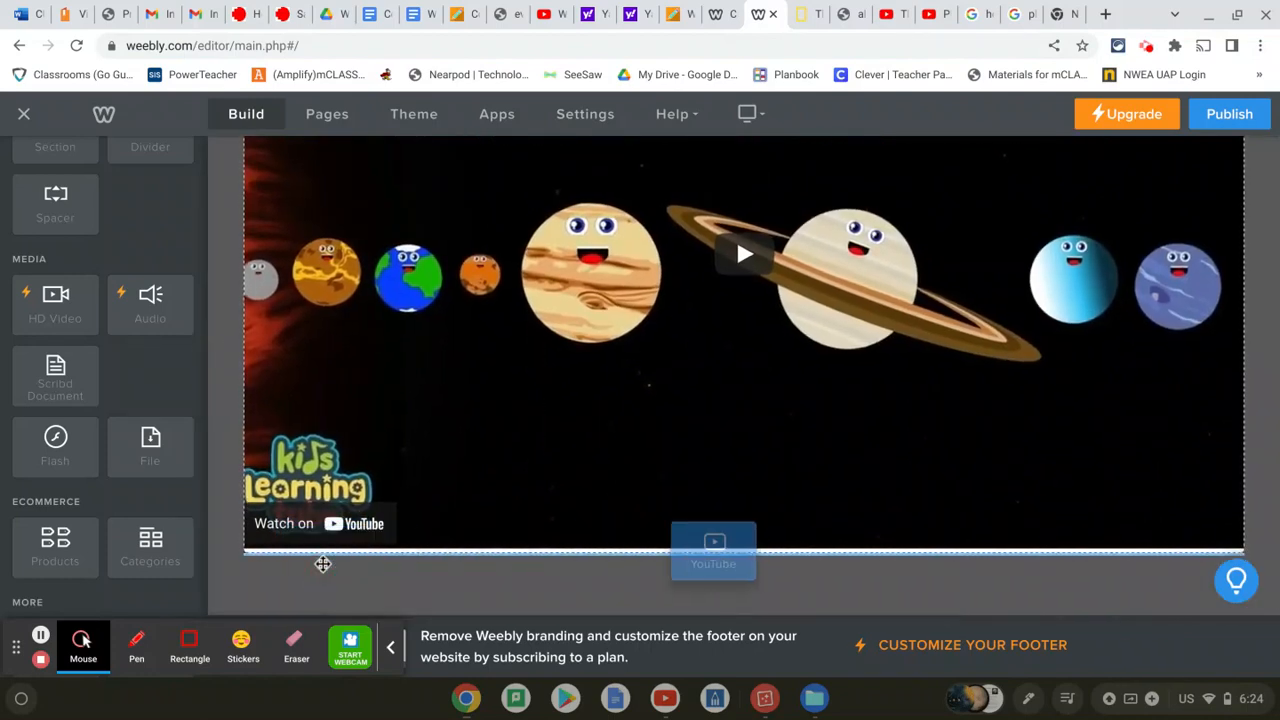
scroll(503, 359, down, 5)
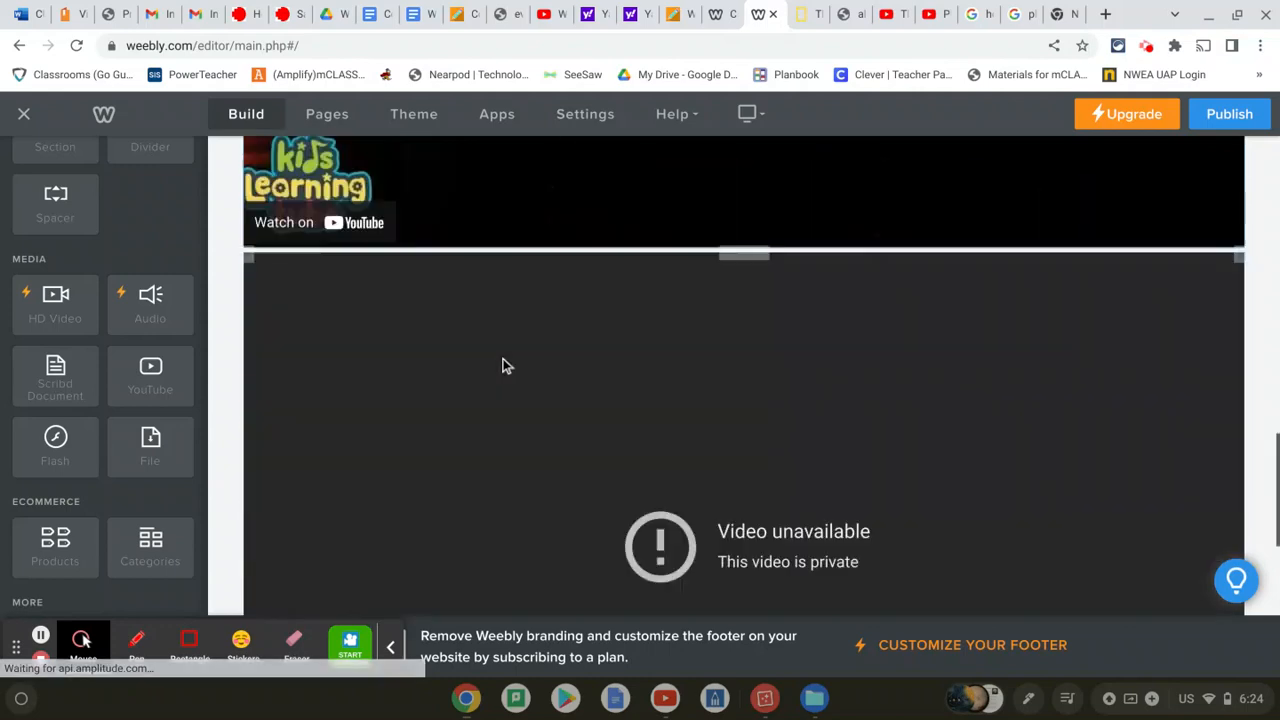
scroll(833, 378, down, 1)
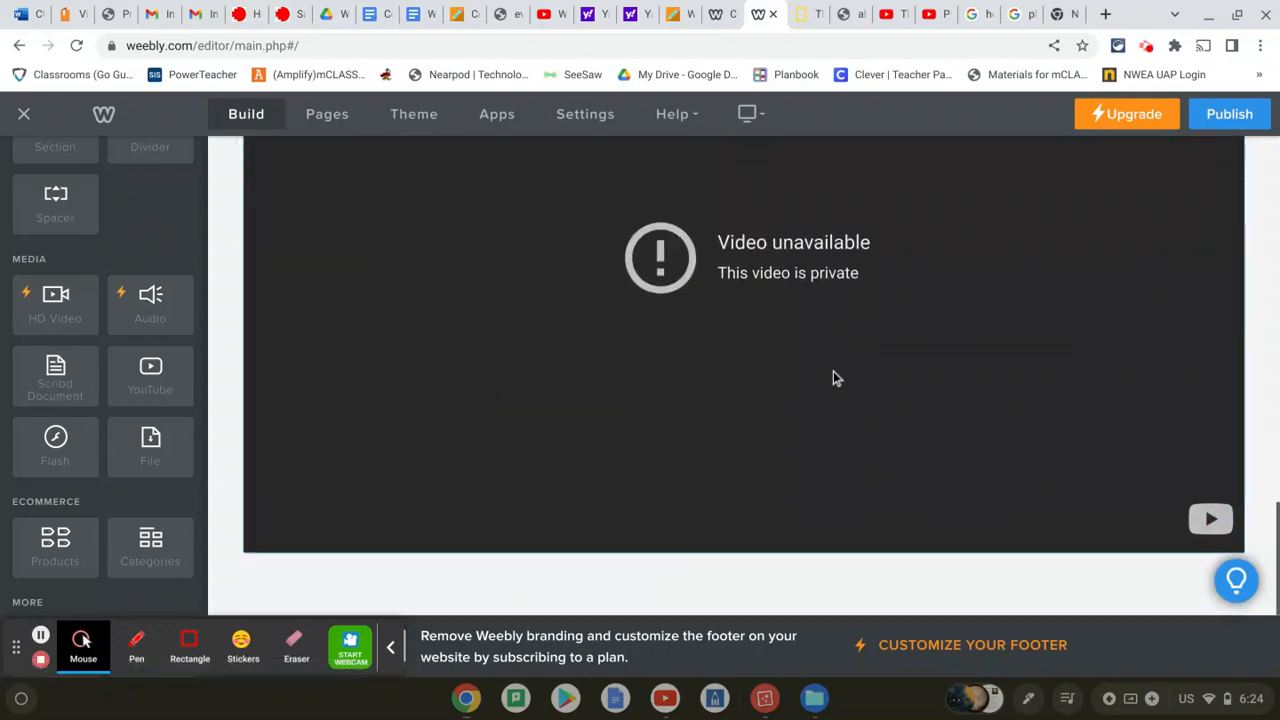
click(1206, 518)
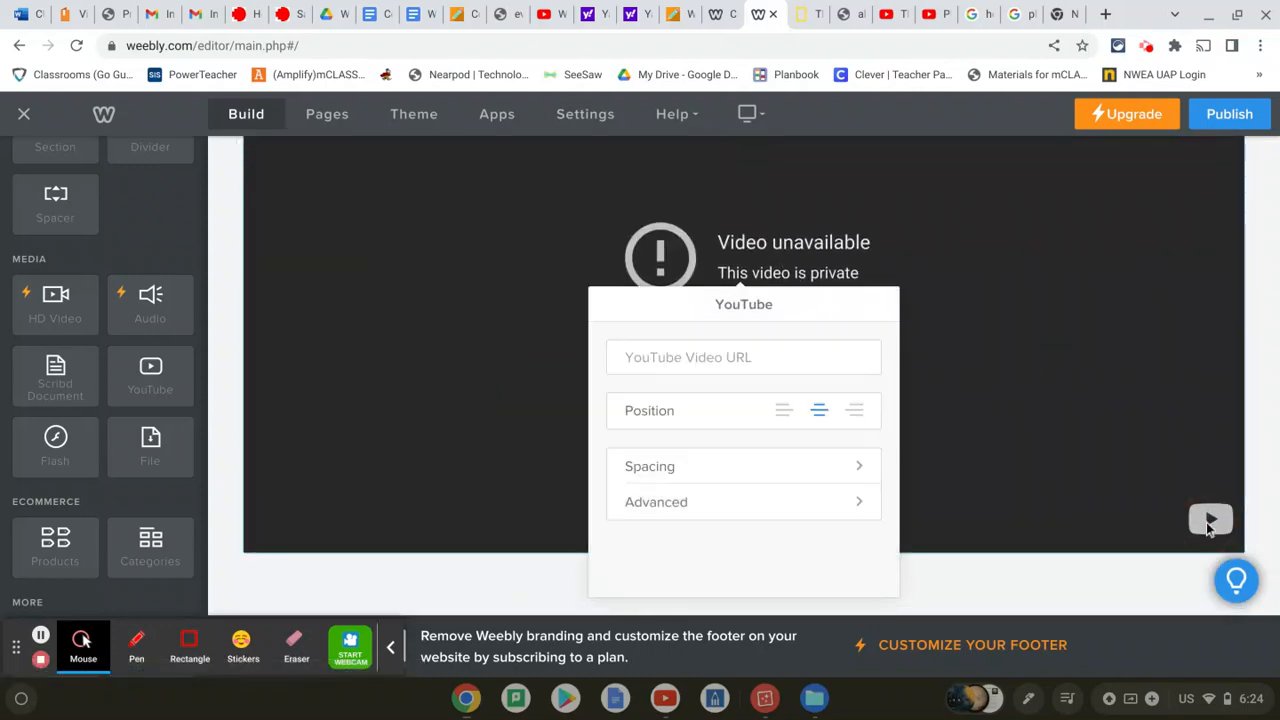
Paste the Planets of our Solar System for Kids URL into its Video URL field
click(932, 14)
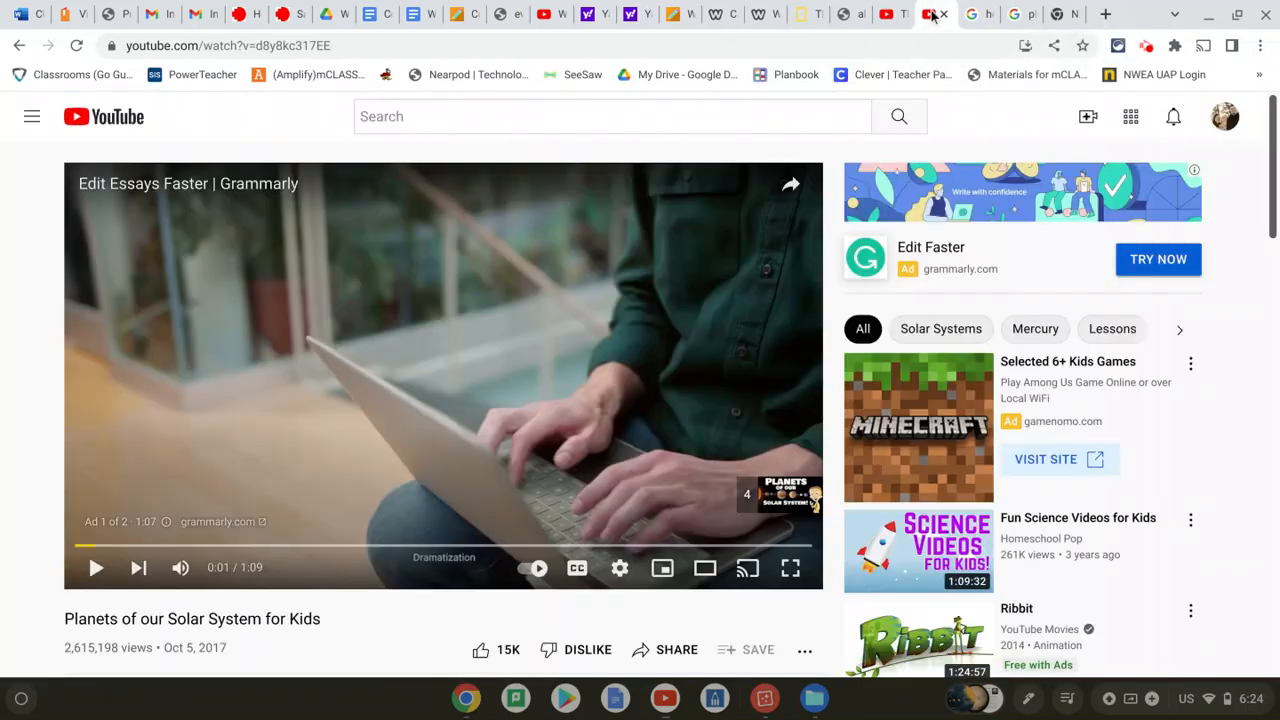
click(272, 45)
key(ctrl+c)
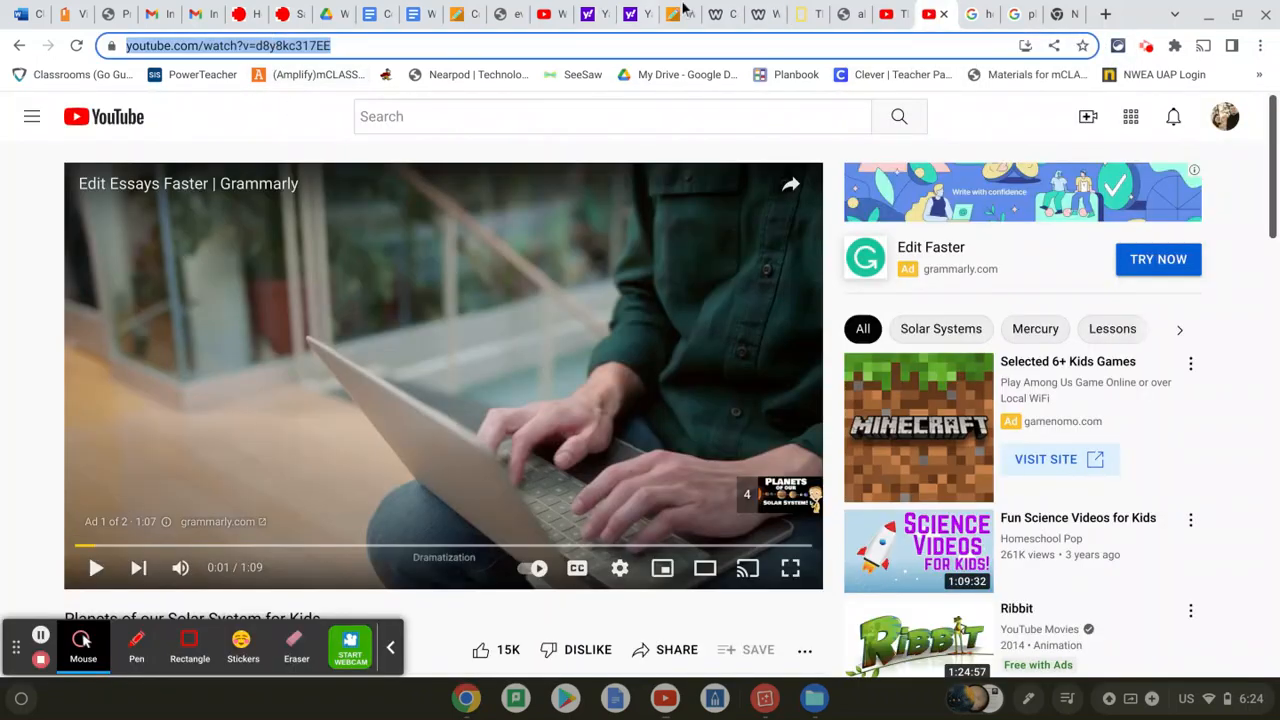
click(765, 14)
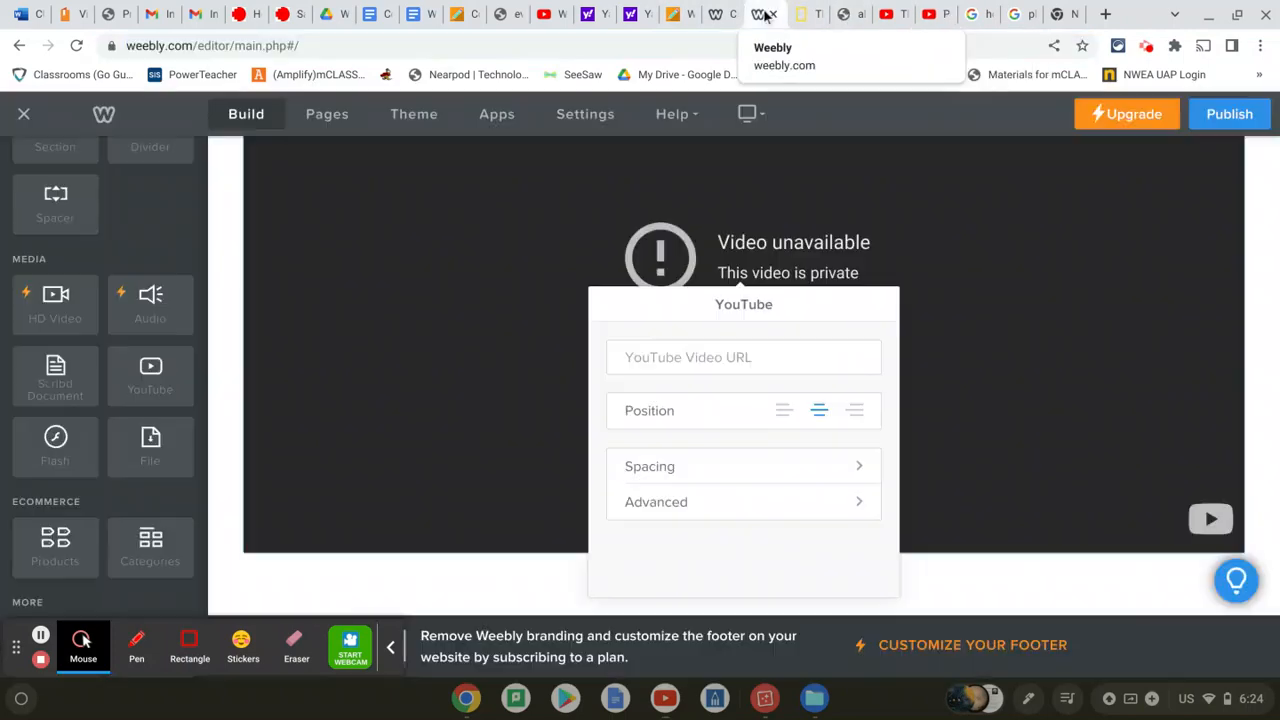
click(710, 357)
key(ctrl+v)
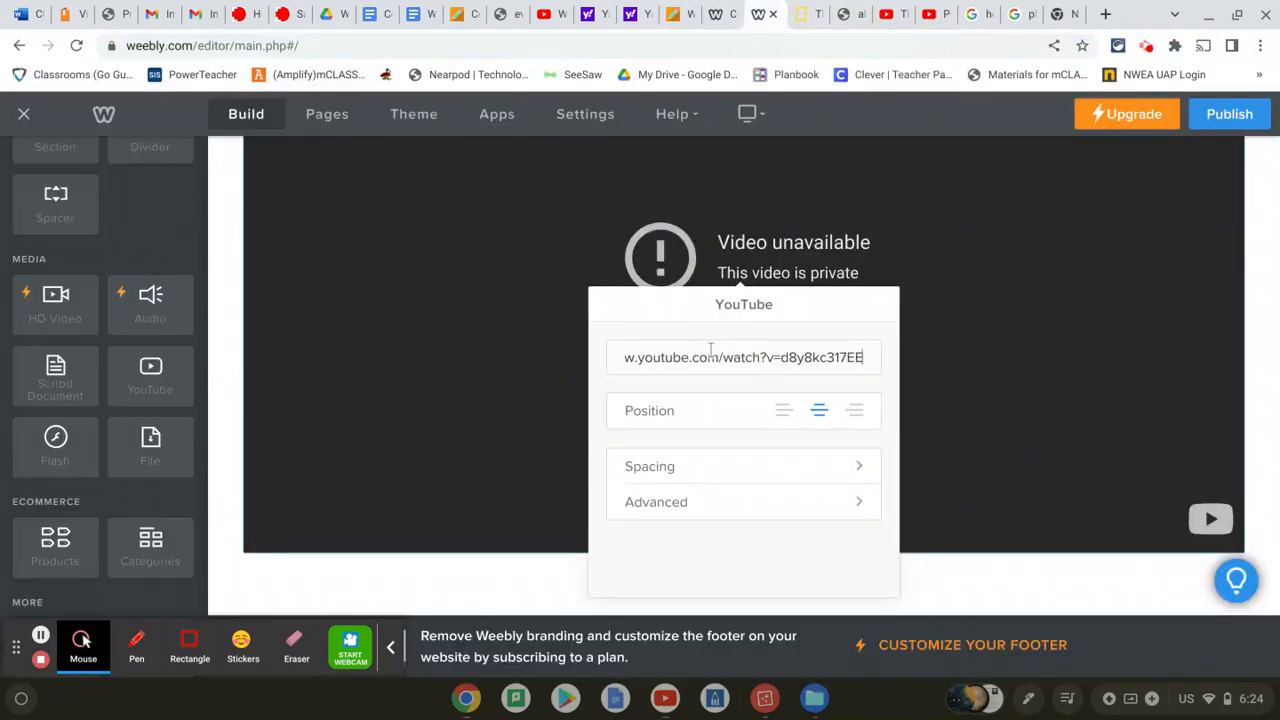
click(251, 557)
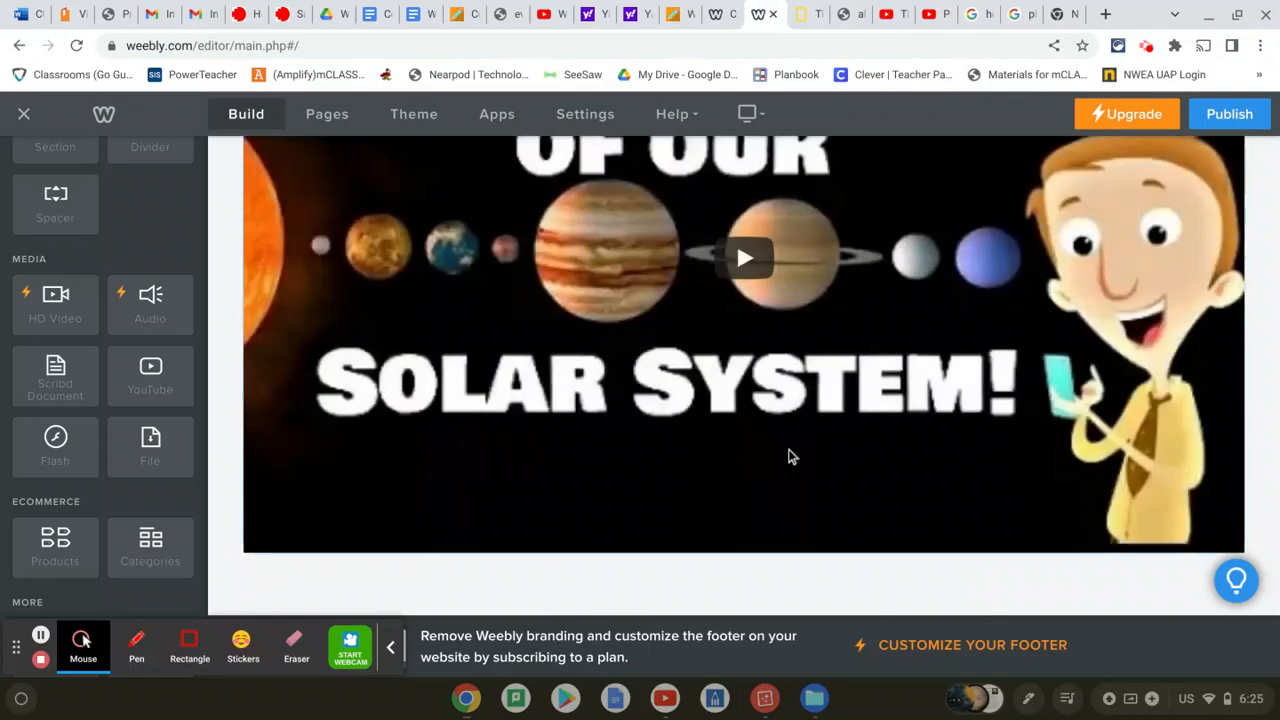
Recheck the second video's settings and review both embedded videos on the page
scroll(790, 455, up, 8)
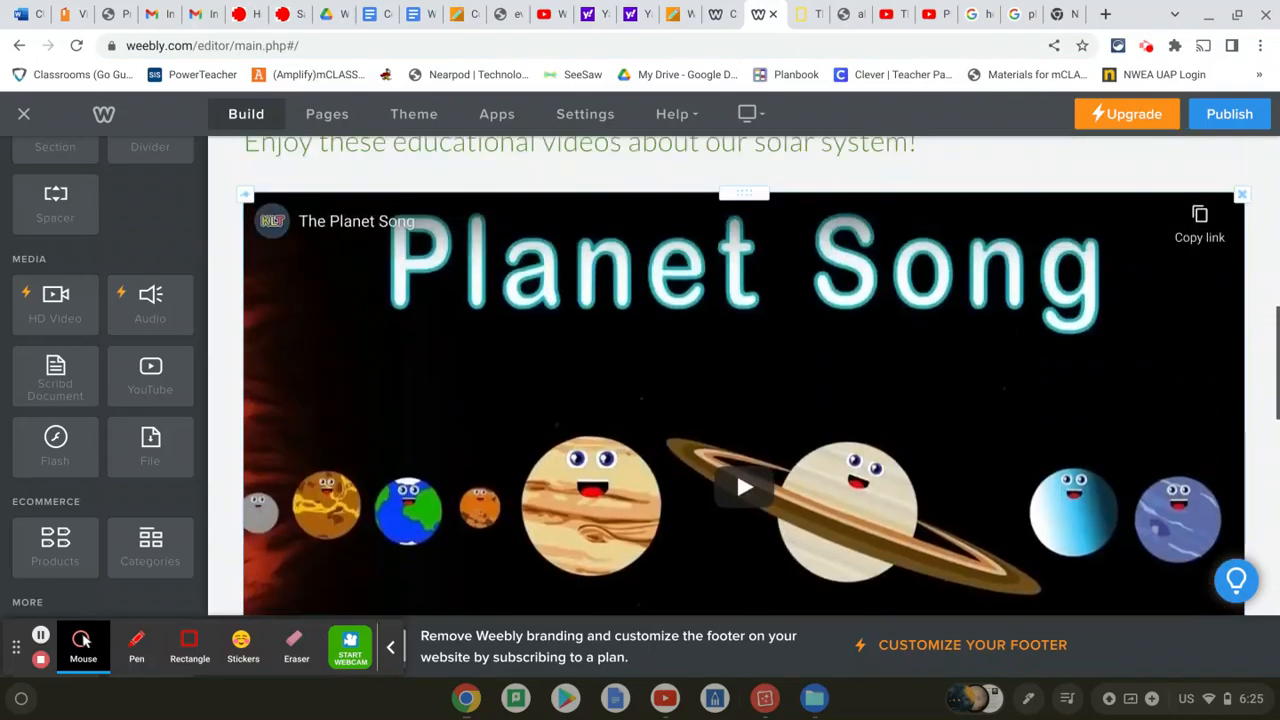
scroll(736, 473, down, 5)
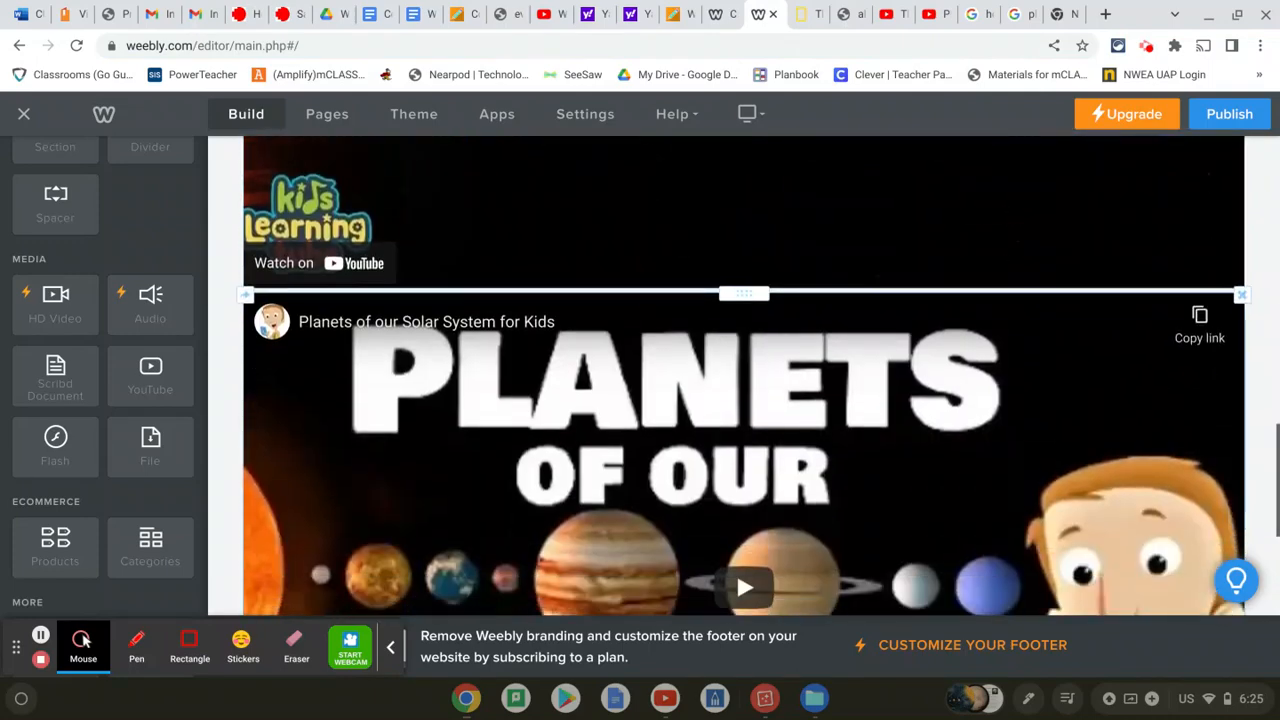
scroll(740, 375, down, 2)
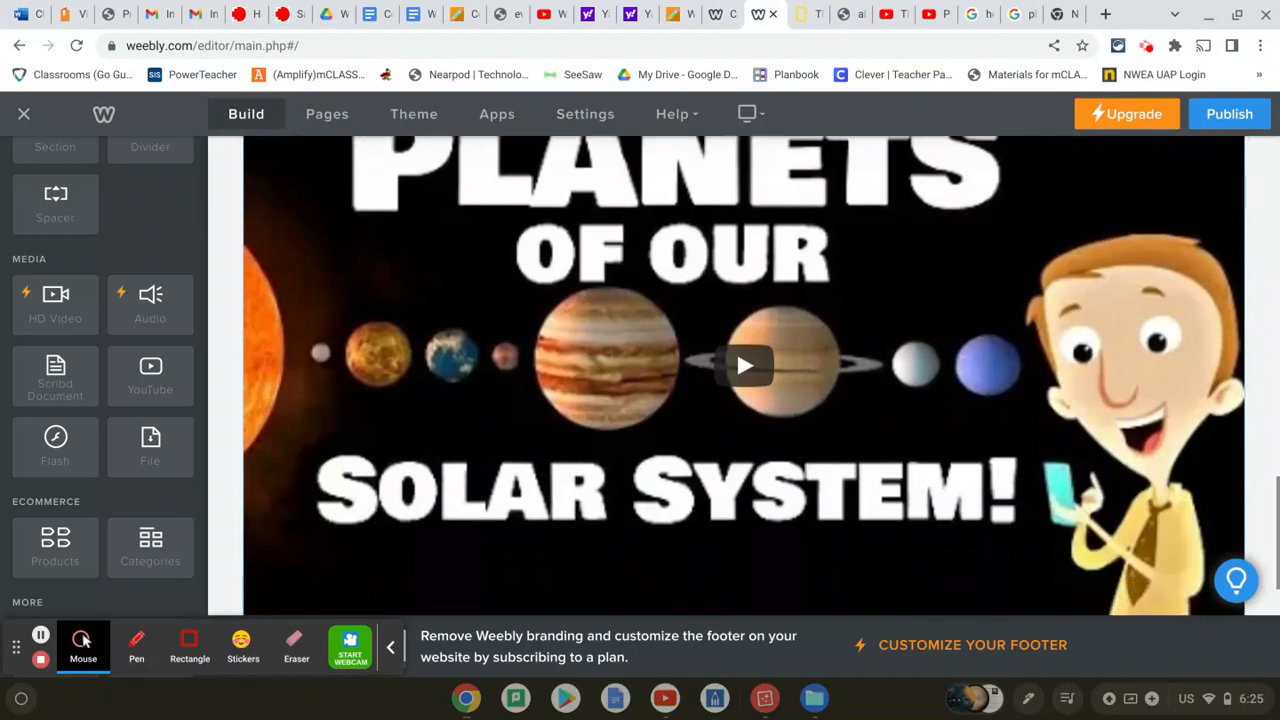
scroll(736, 347, down, 2)
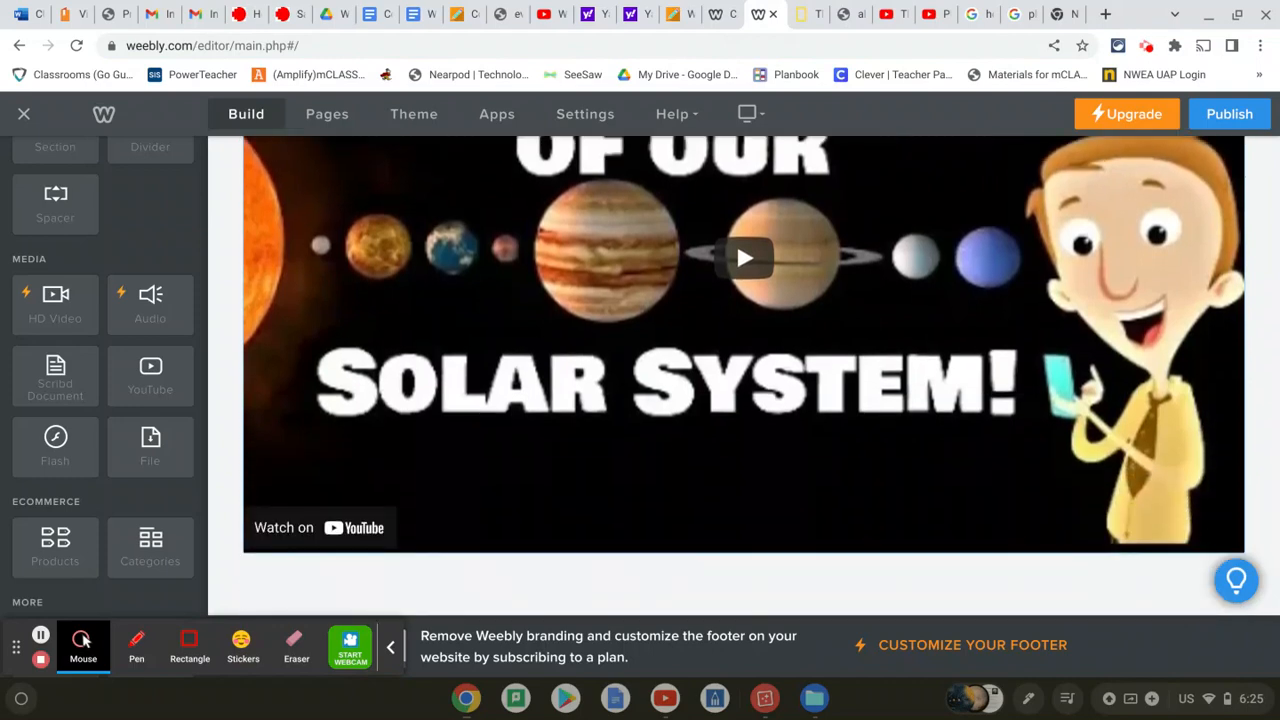
click(748, 266)
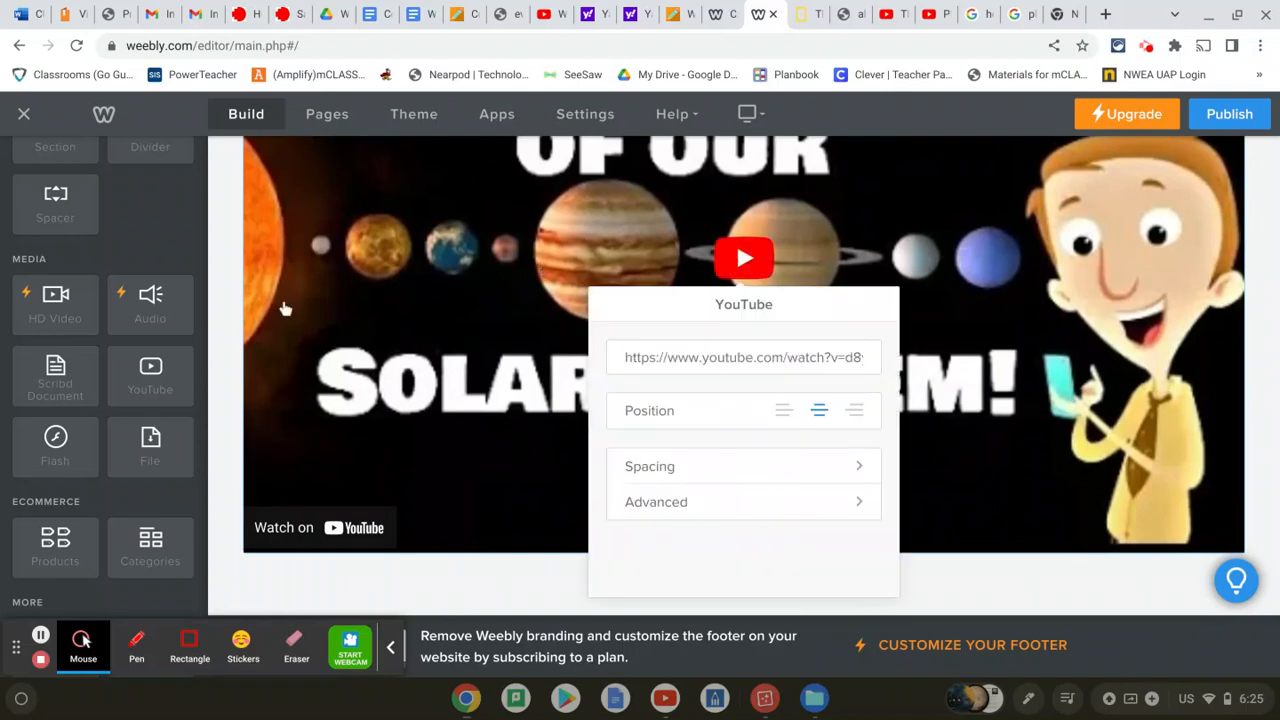
click(220, 335)
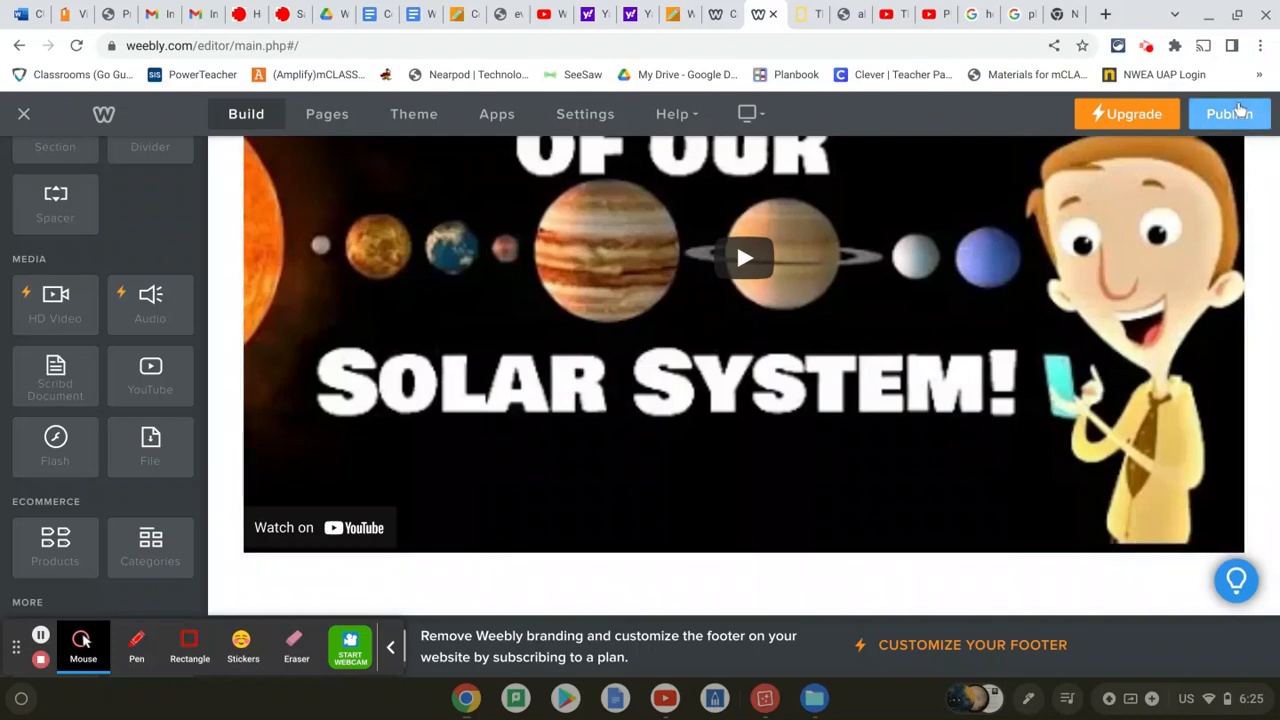
scroll(817, 377, up, 3)
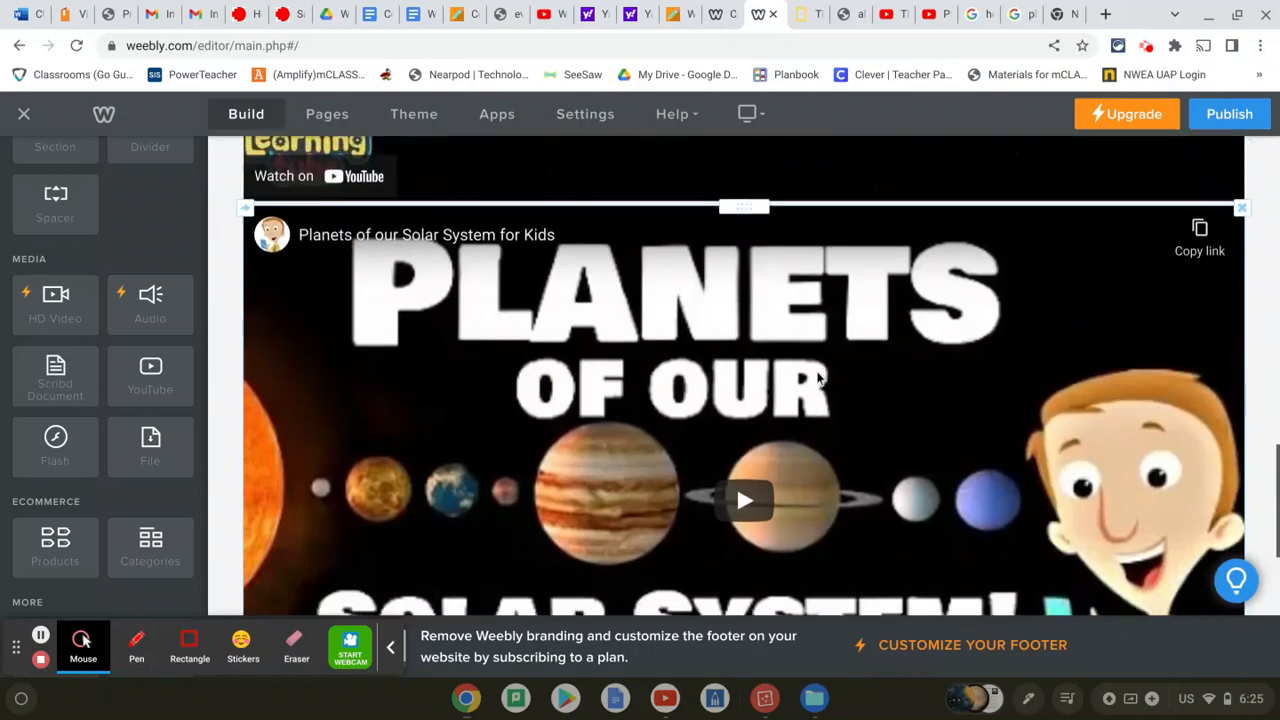
scroll(744, 376, down, 1)
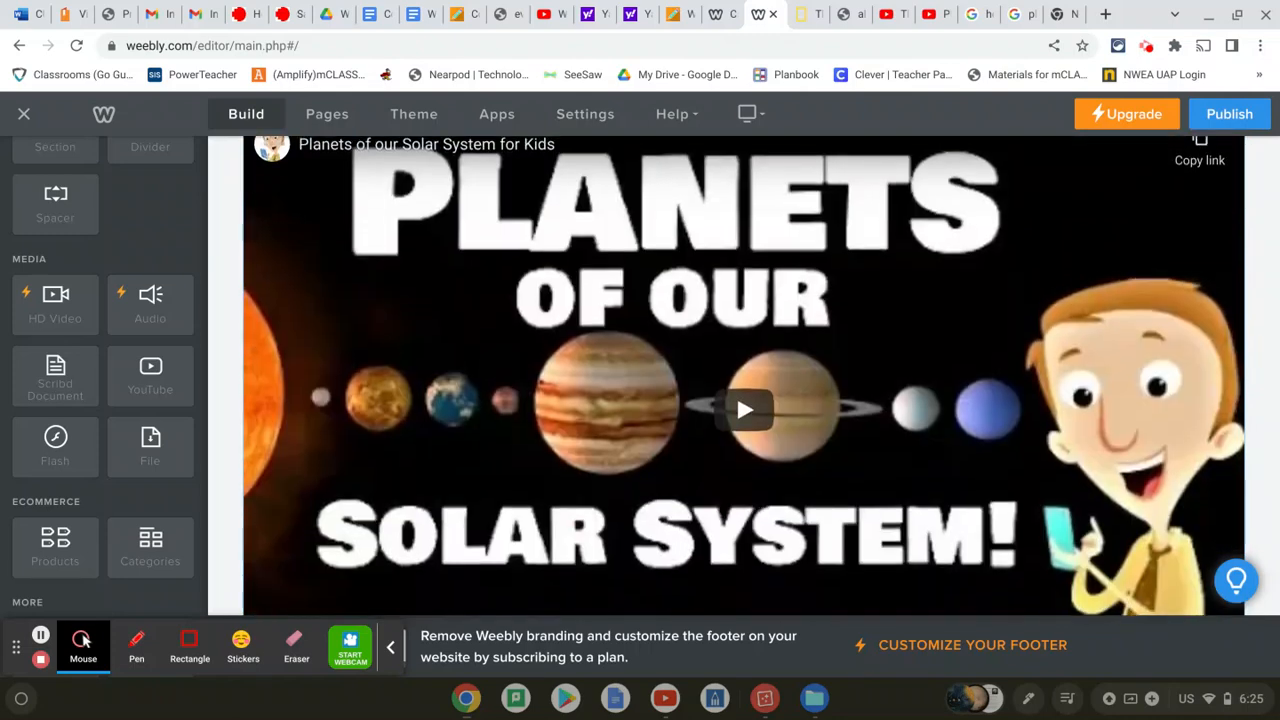
scroll(736, 391, up, 10)
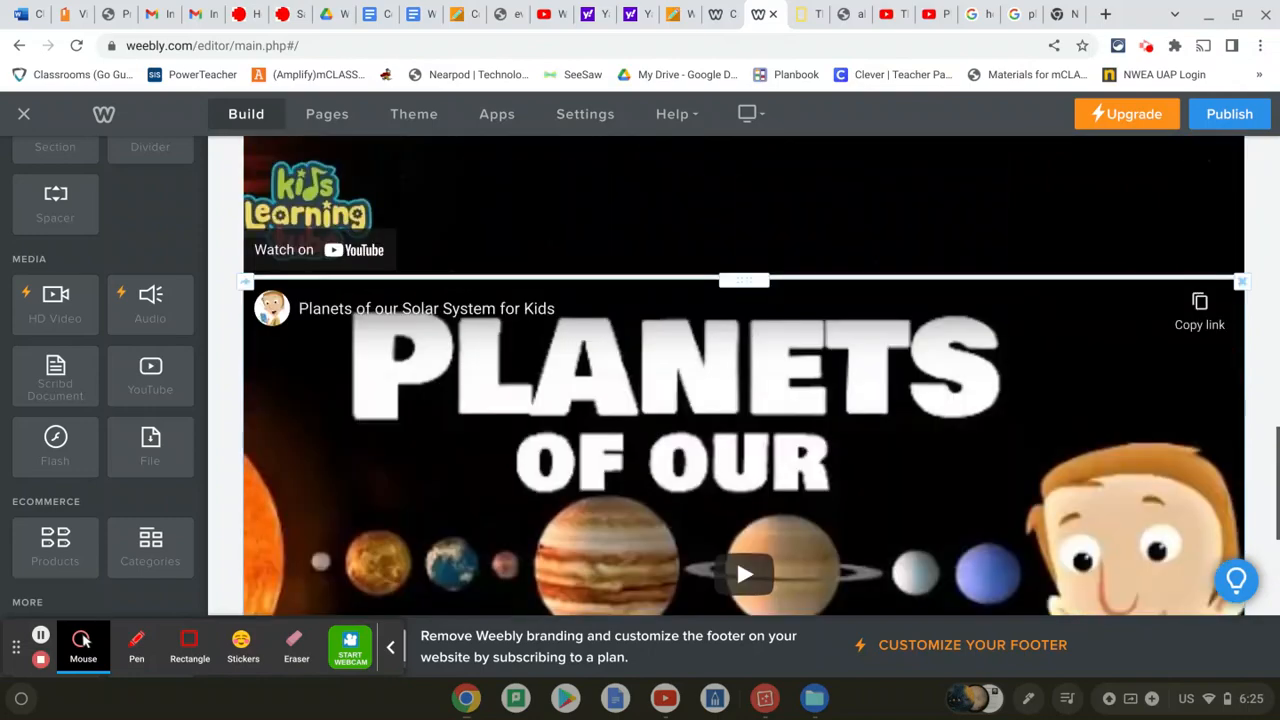
scroll(744, 376, up, 5)
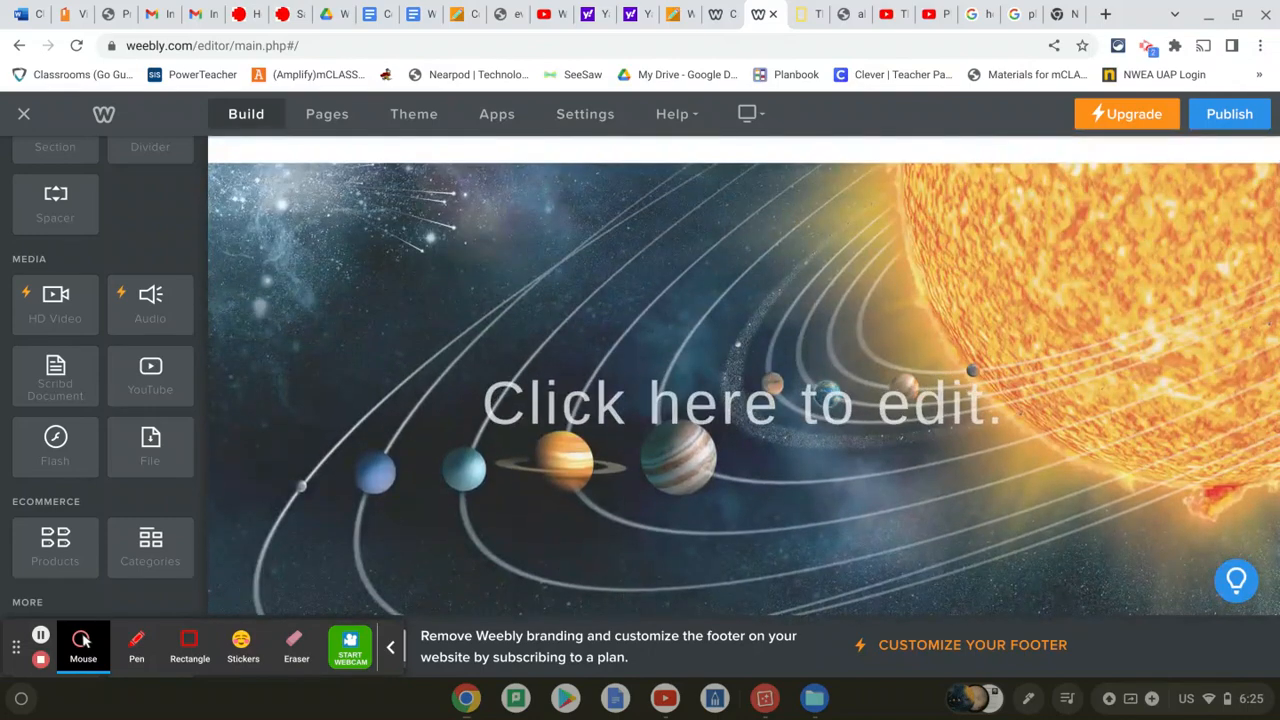
scroll(744, 379, up, 1)
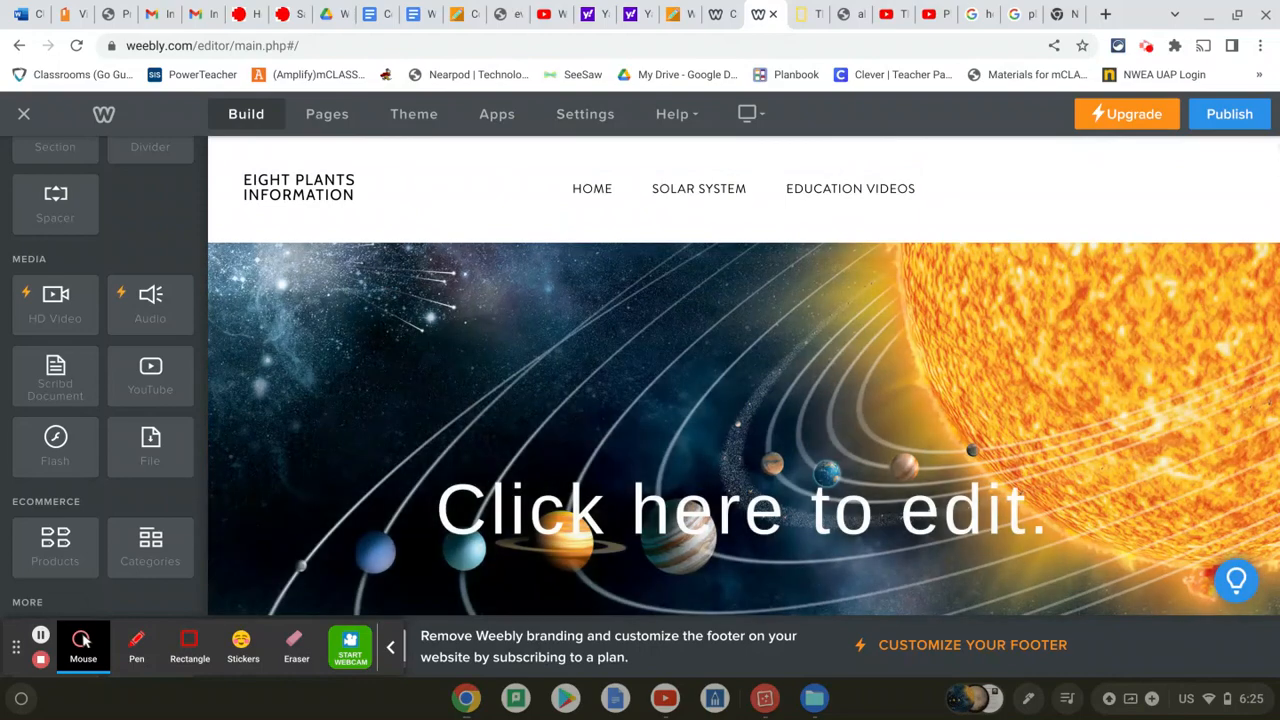
Publish the site and open the live eightplantsinformation.weebly.com page
click(1232, 115)
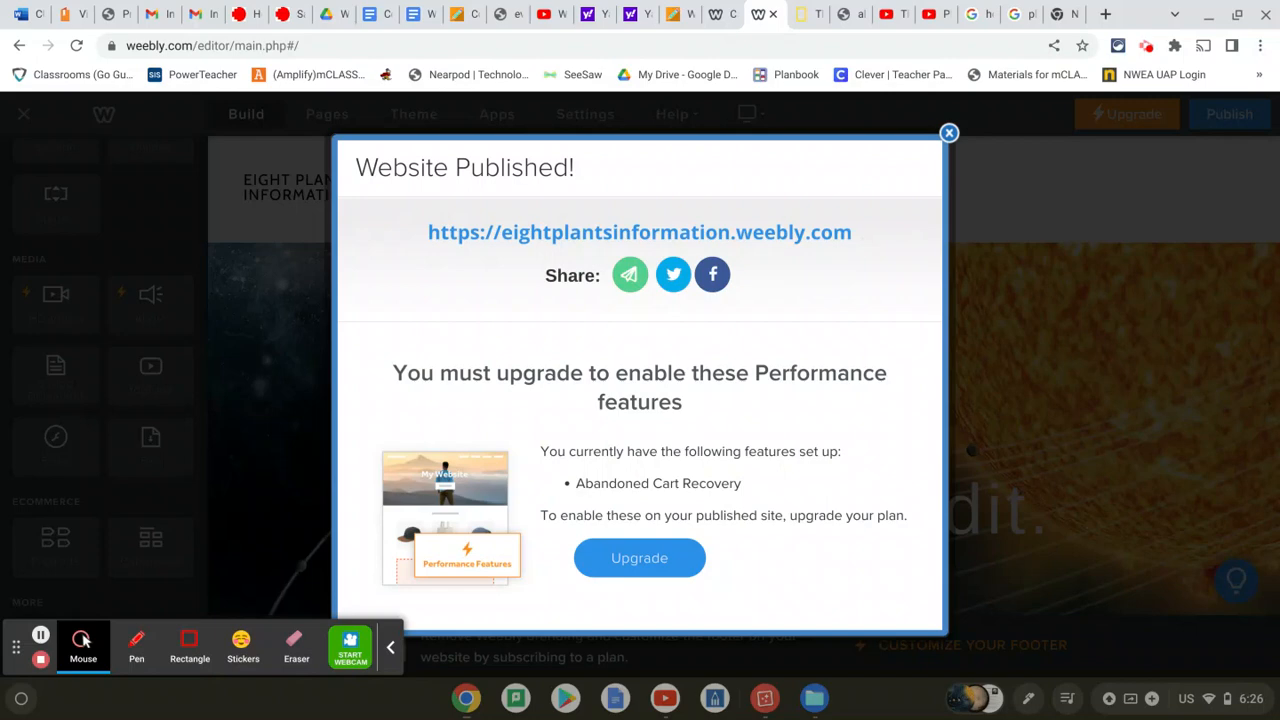
click(846, 234)
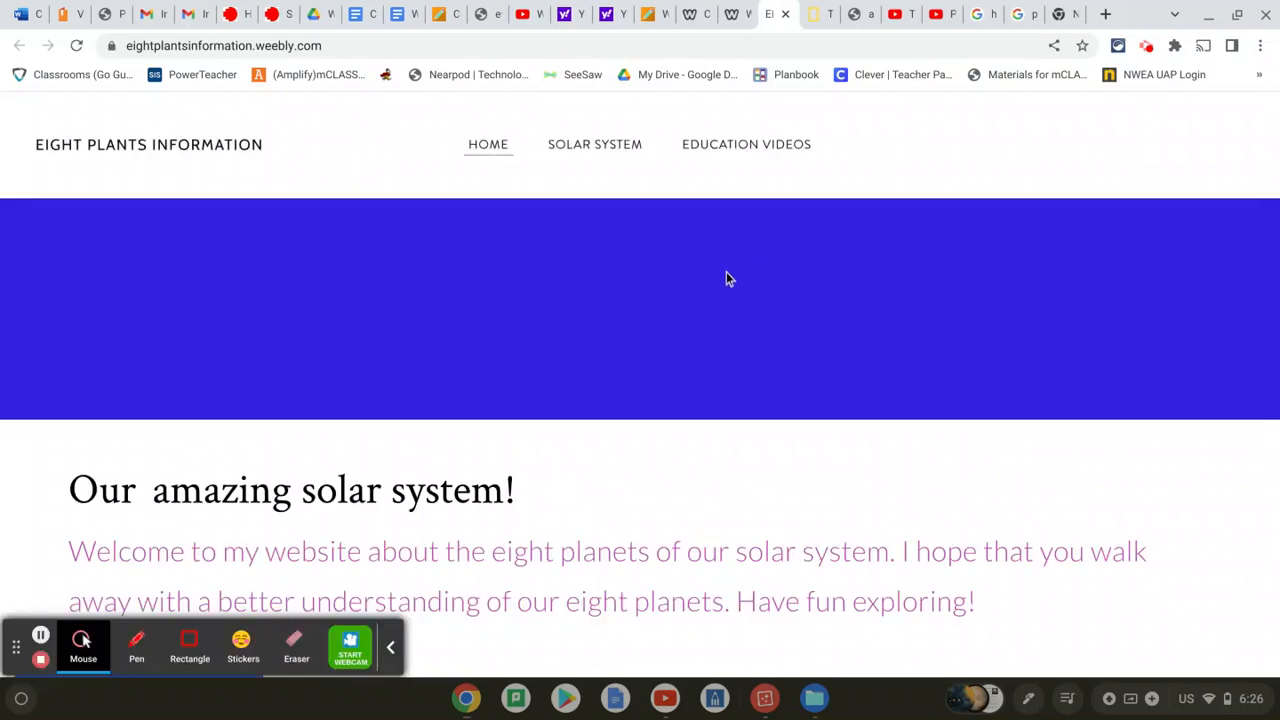
On the live site, go to Solar System > Eight Planets
scroll(726, 279, down, 1)
scroll(726, 279, up, 1)
scroll(726, 279, down, 1)
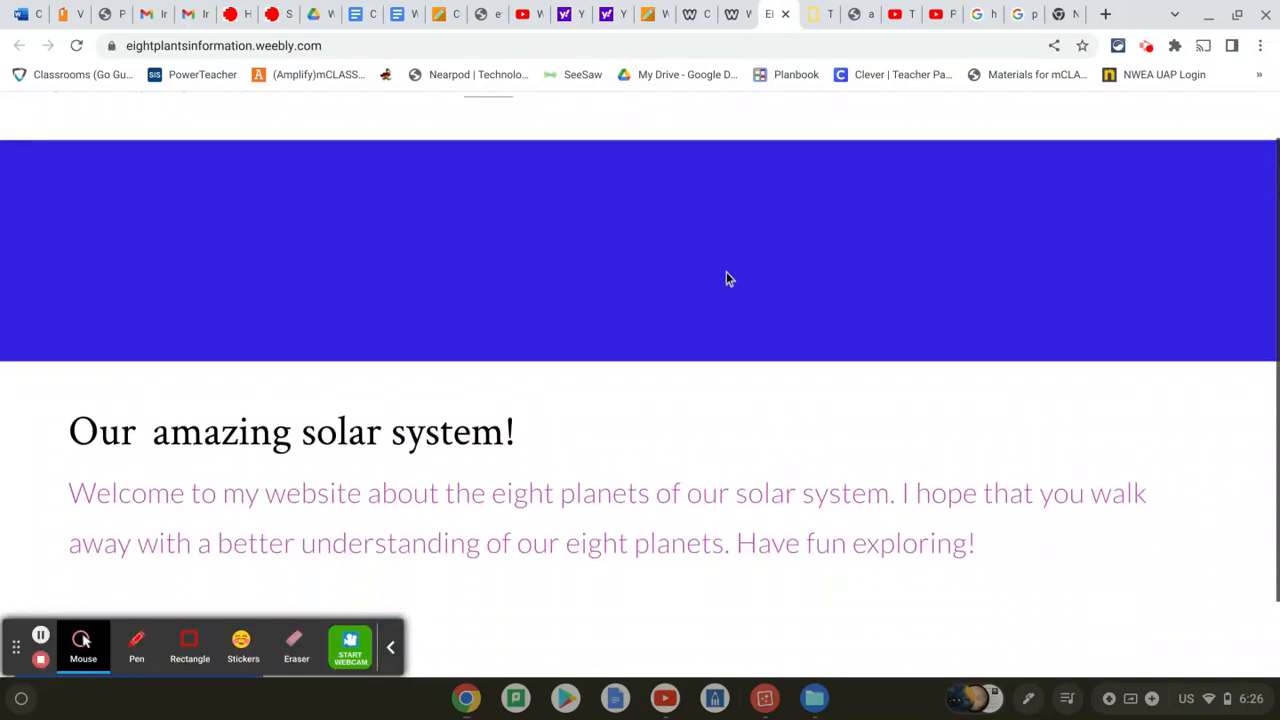
scroll(640, 400, down, 1)
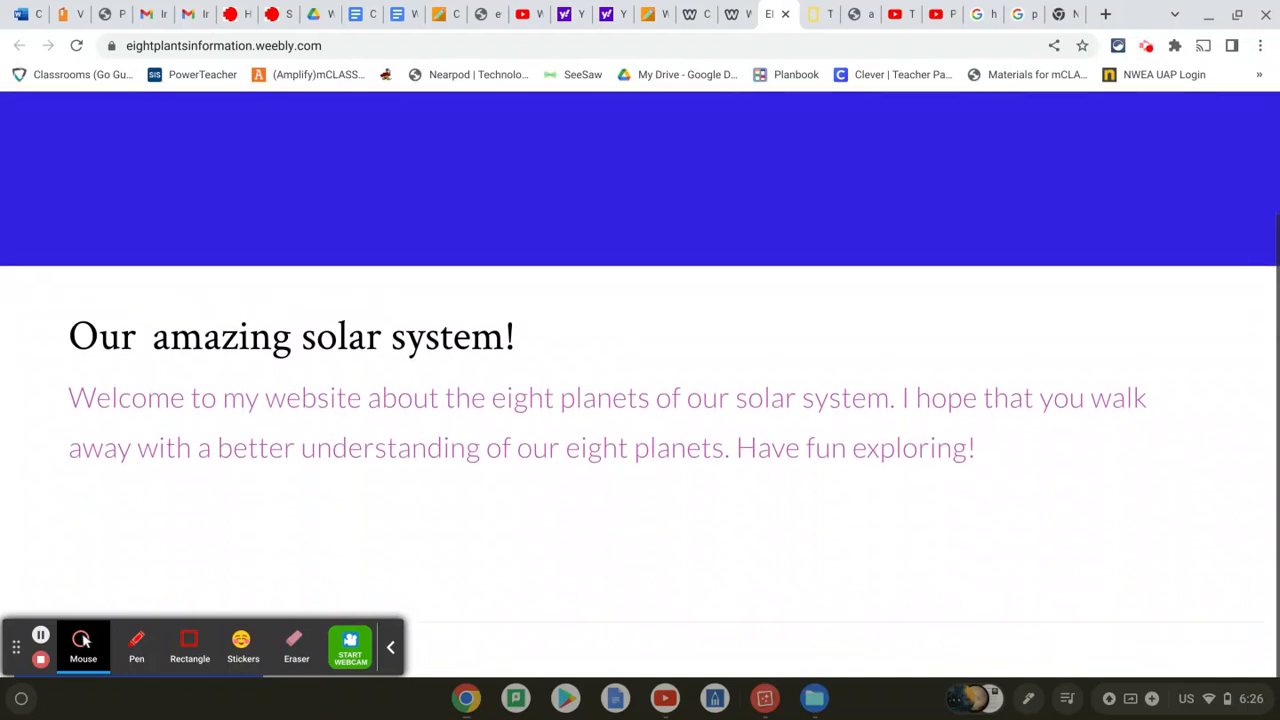
scroll(677, 246, up, 2)
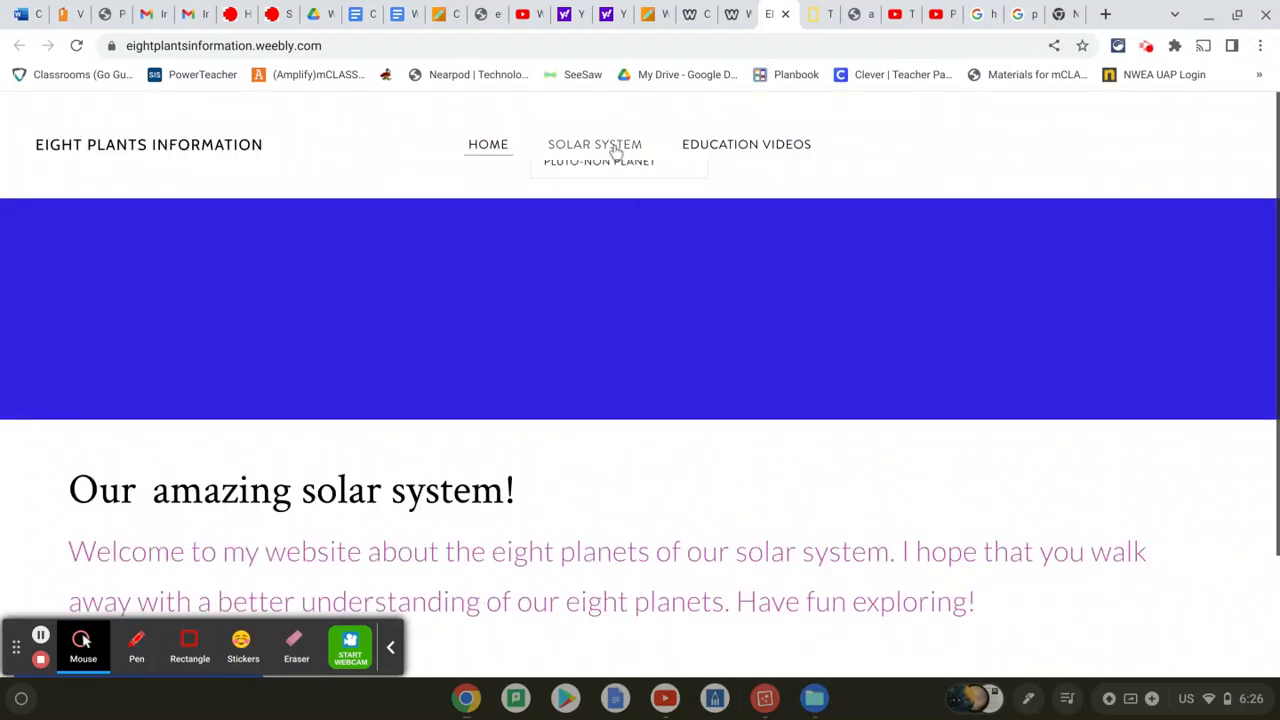
click(605, 148)
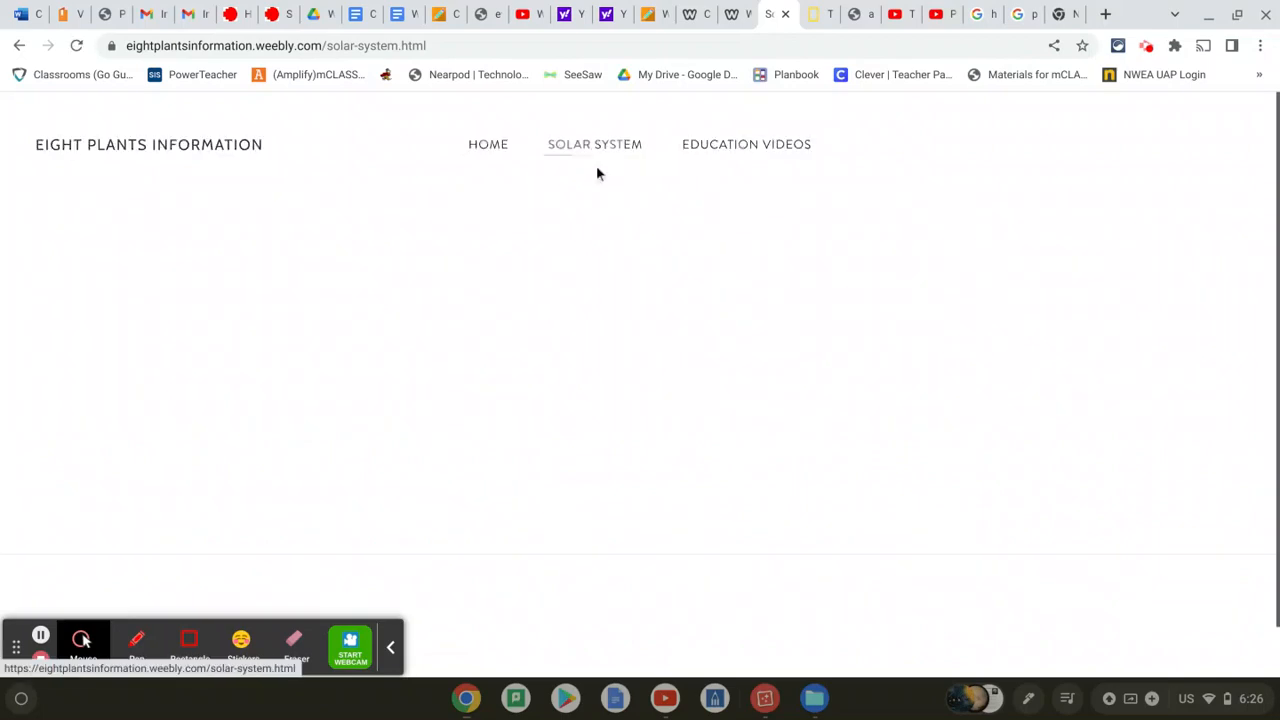
click(597, 181)
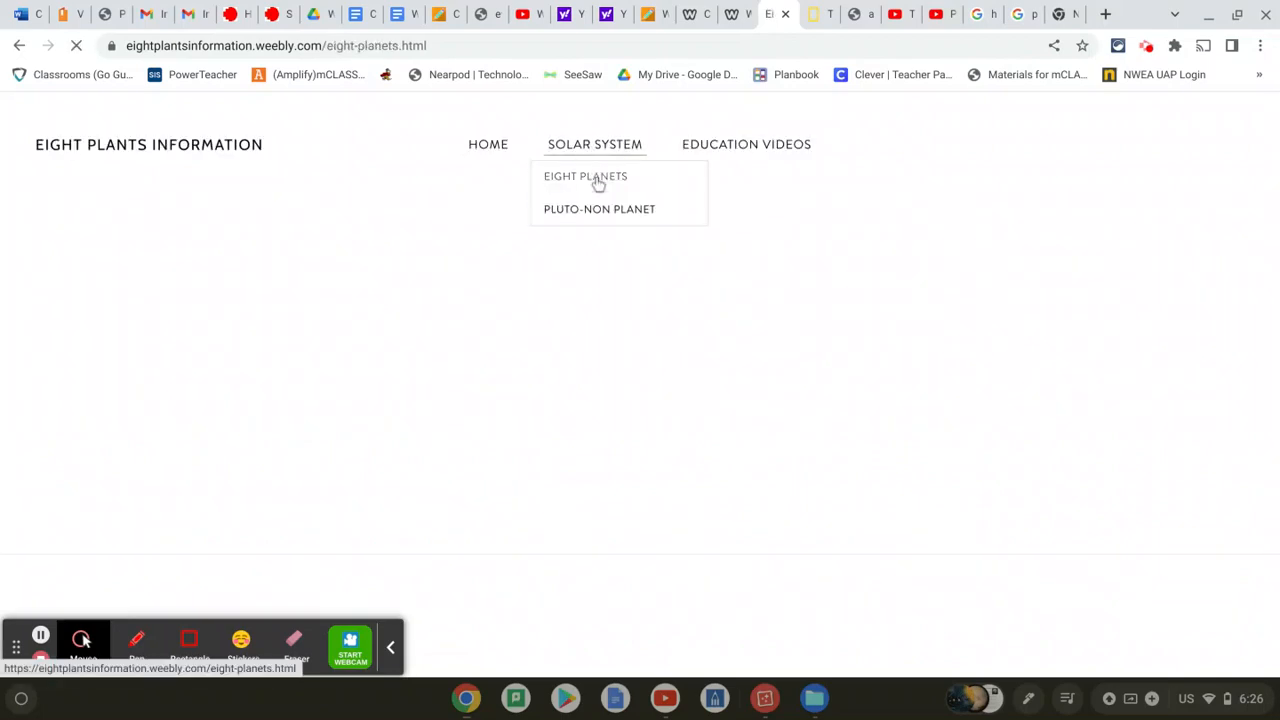
Follow the 'here' link to National Geographic's The Planets page, then return to Eight Planets
scroll(623, 291, down, 5)
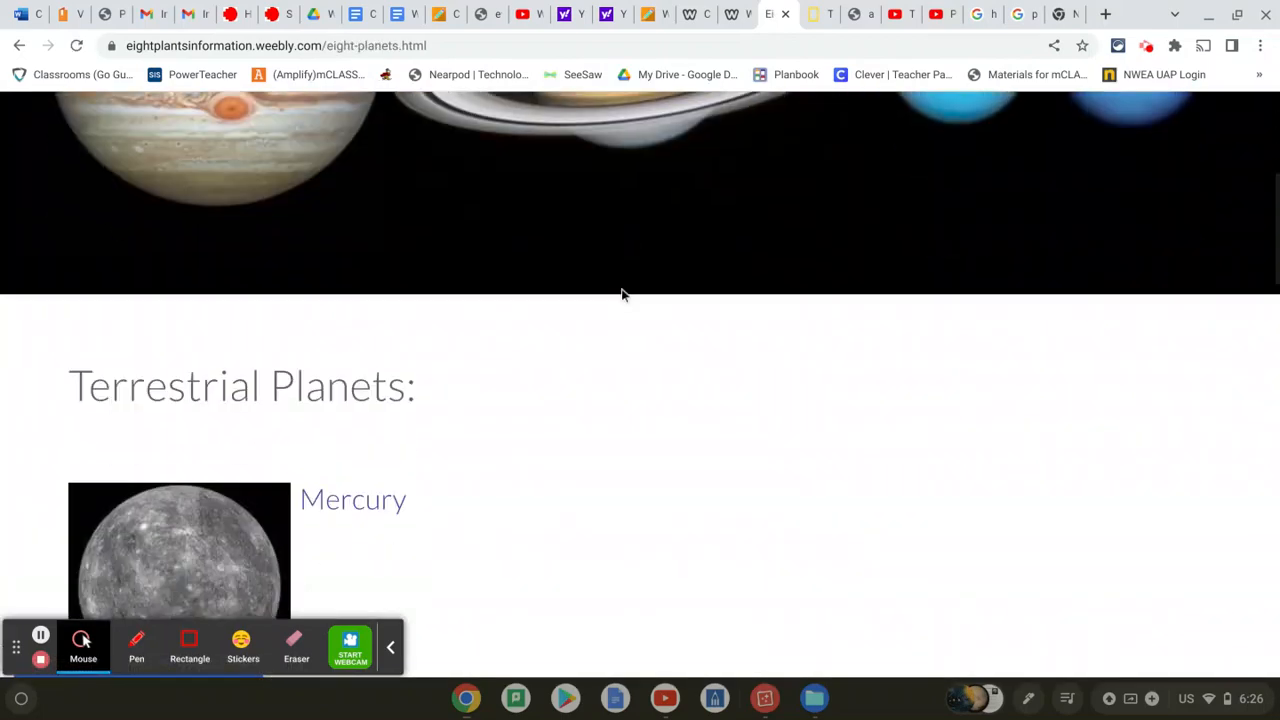
scroll(621, 293, down, 13)
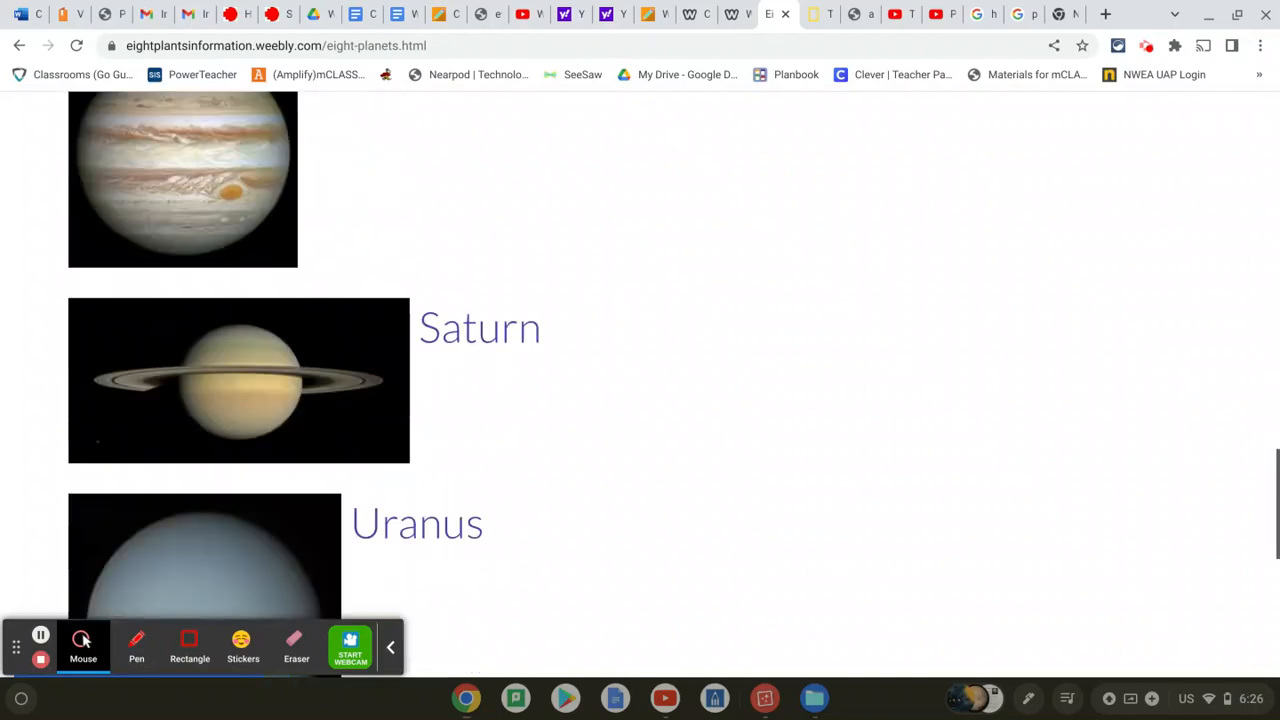
scroll(621, 293, down, 6)
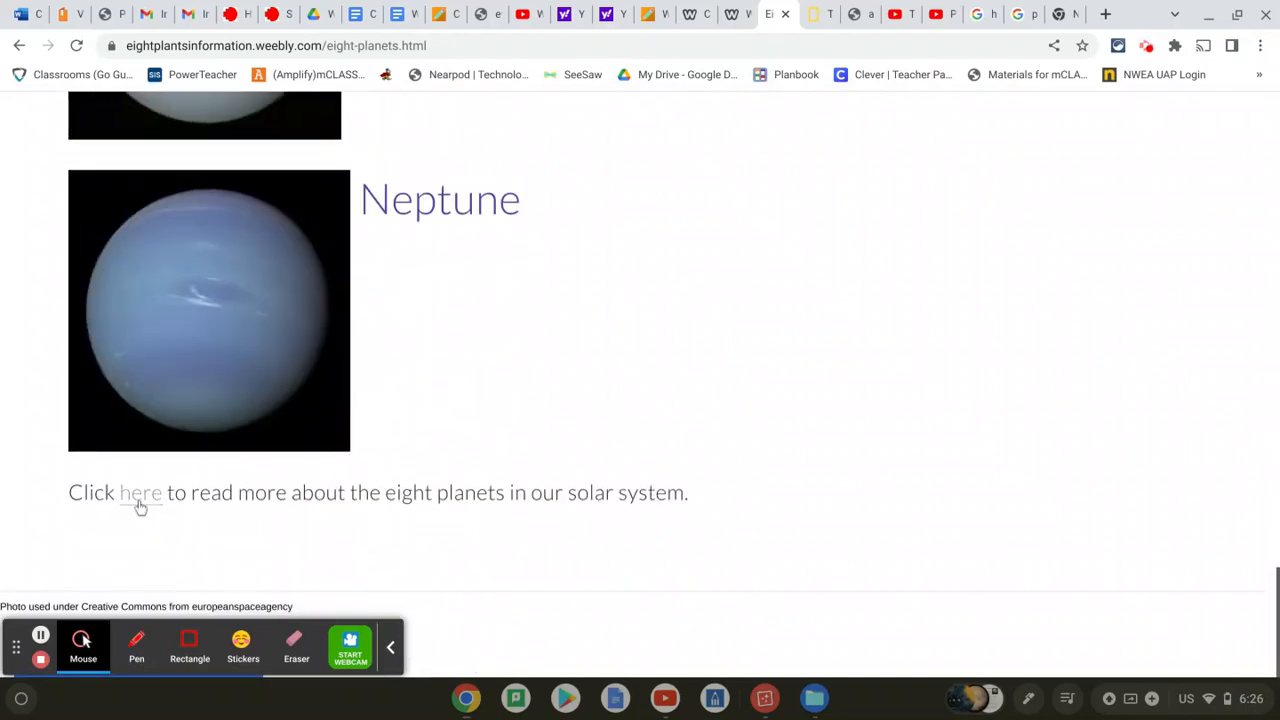
click(139, 496)
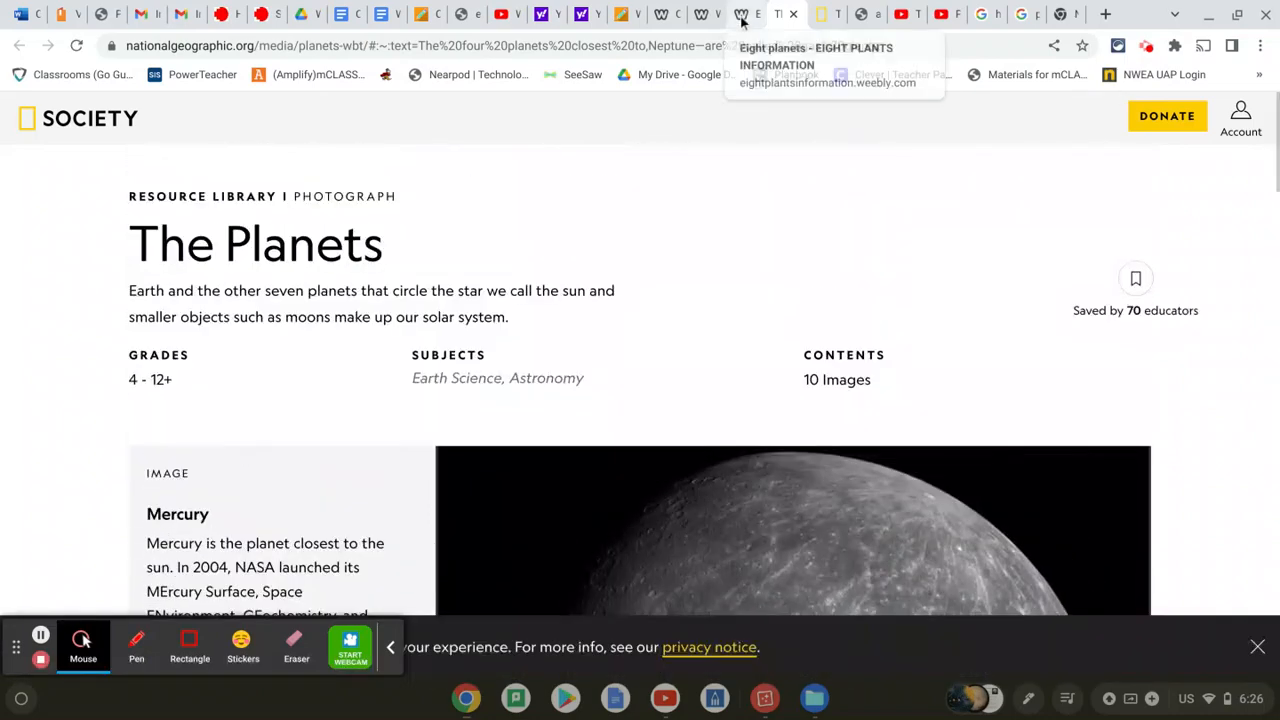
click(742, 17)
scroll(806, 321, up, 20)
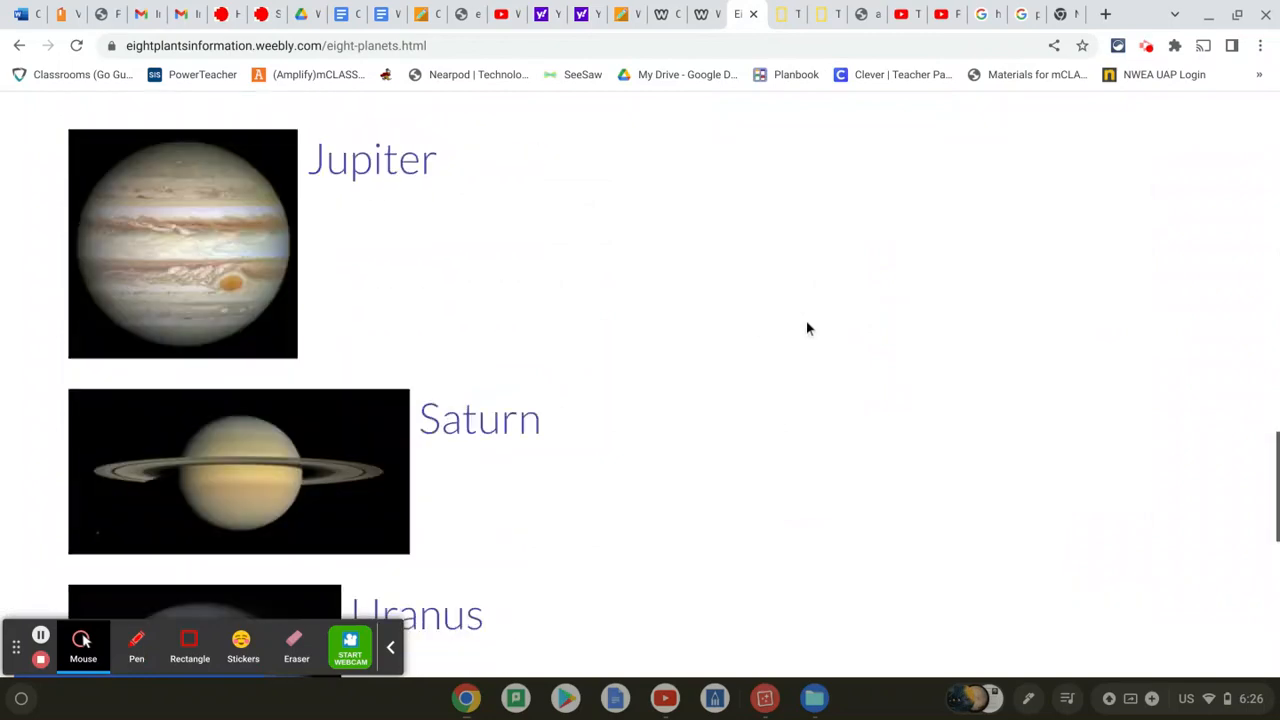
Review the embedded Scribd PDF on the live Pluto-Non Planet page, then go to Education Videos
mouse_move(608, 152)
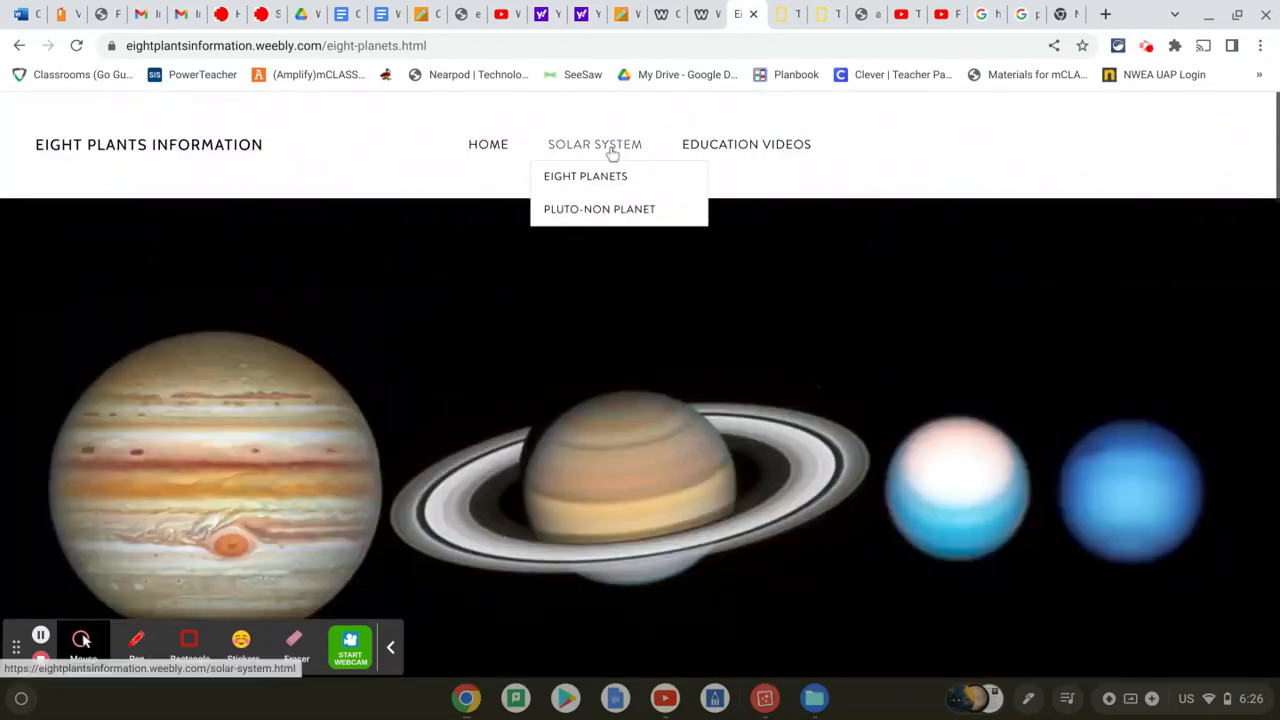
click(608, 212)
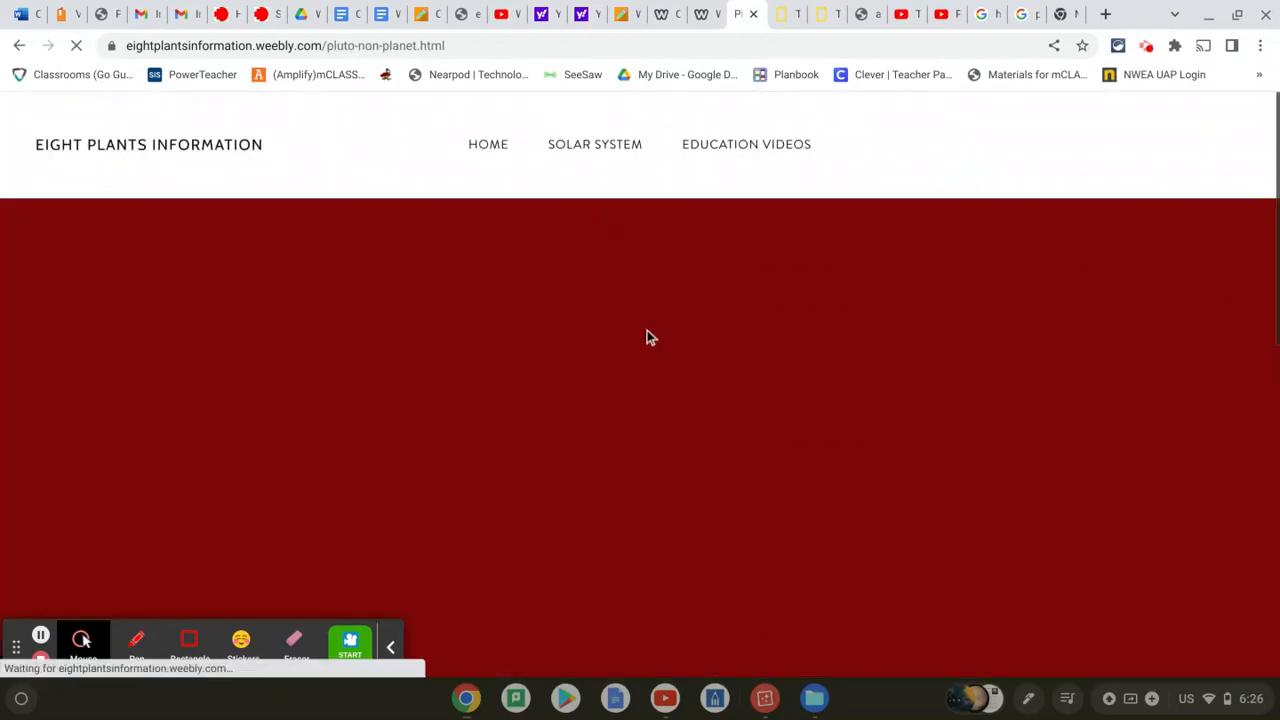
scroll(650, 340, down, 5)
scroll(653, 343, down, 1)
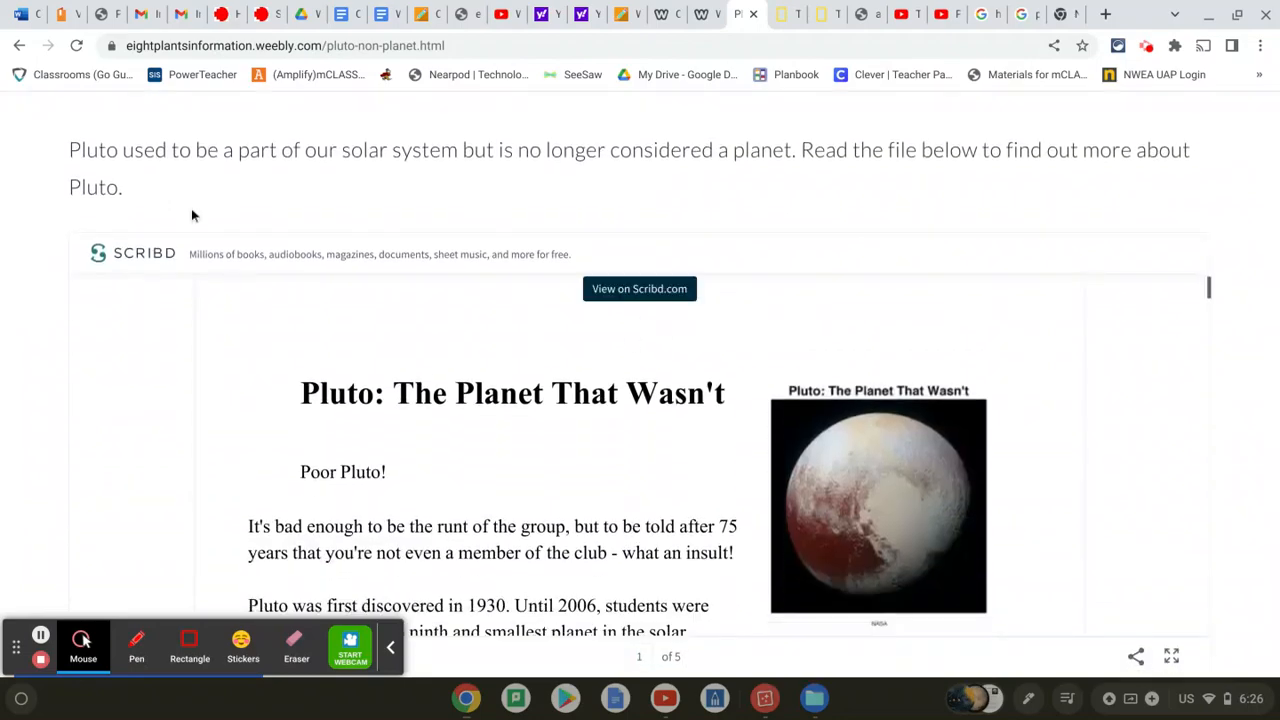
scroll(28, 362, down, 1)
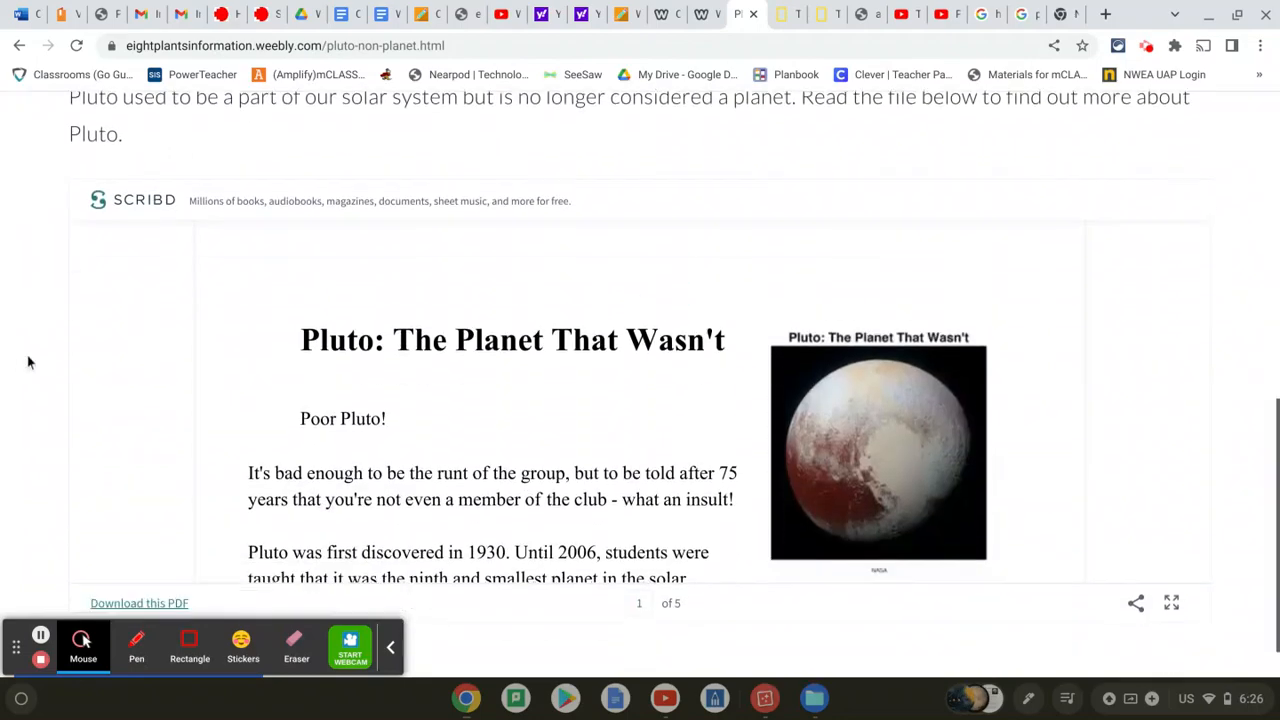
scroll(473, 300, down, 15)
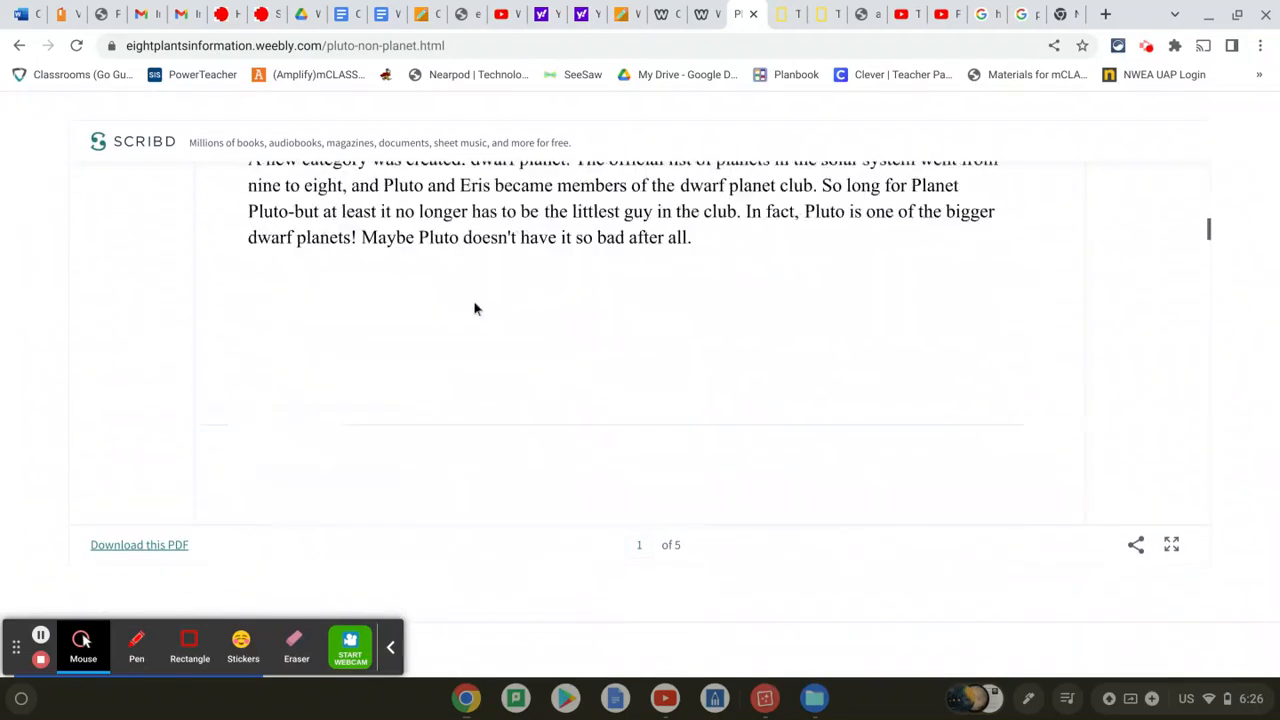
scroll(565, 343, down, 1)
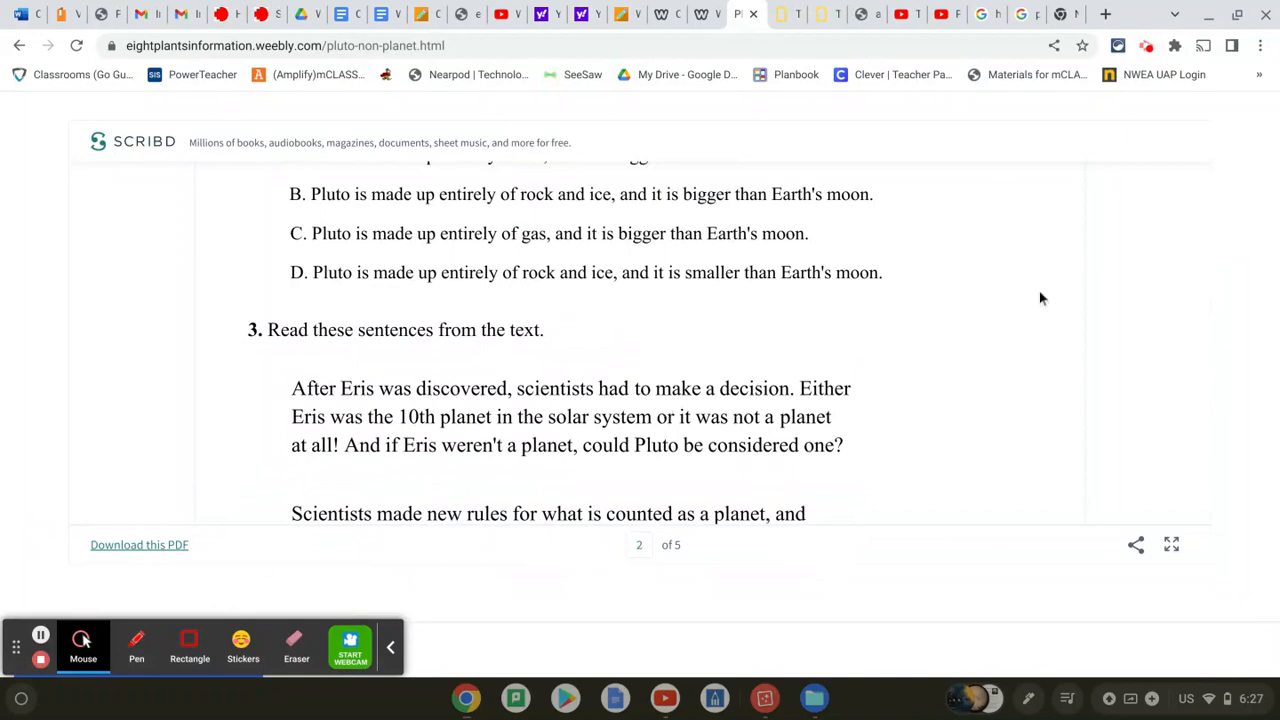
scroll(1166, 263, up, 10)
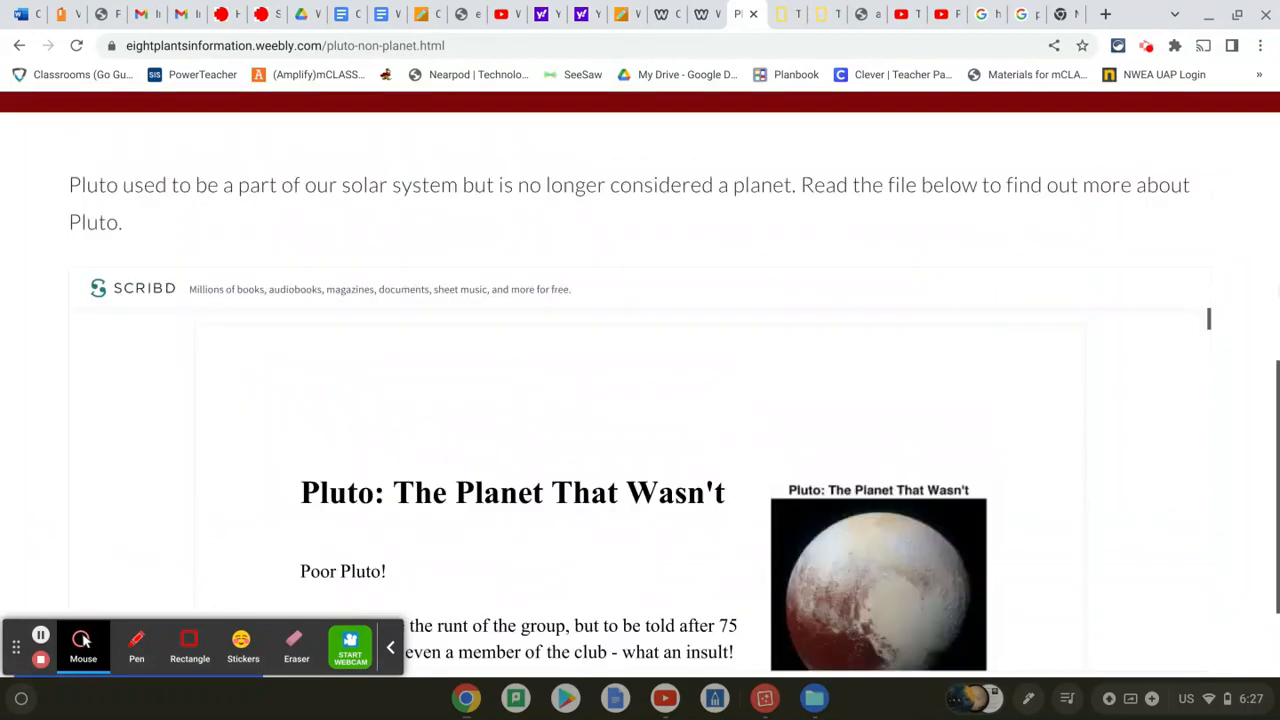
scroll(966, 254, up, 5)
click(746, 145)
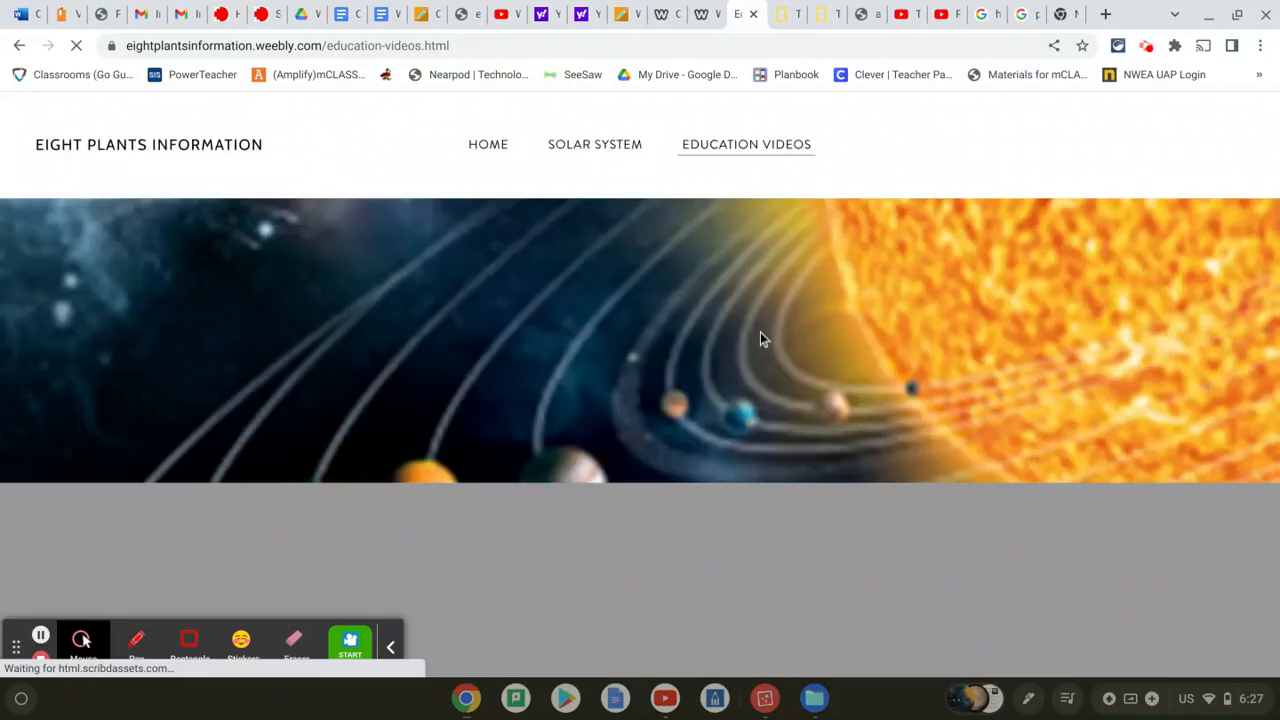
Play and then pause the first embedded YouTube video
scroll(760, 334, down, 8)
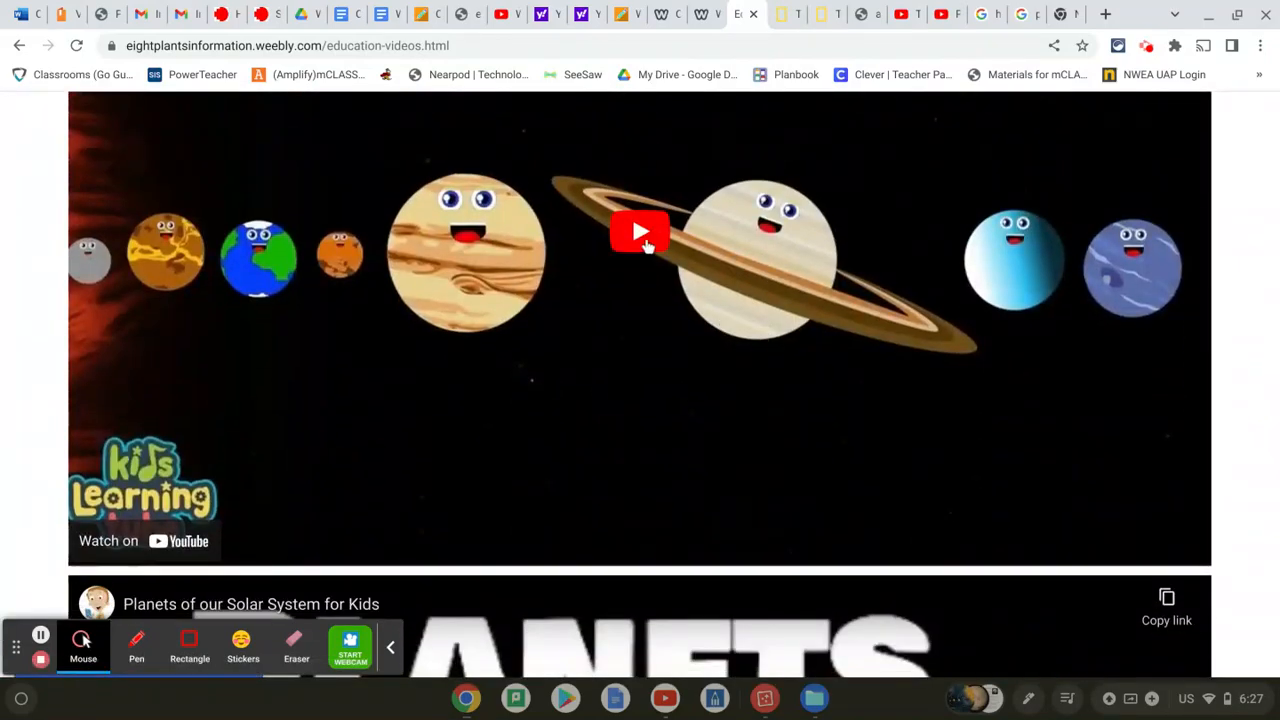
scroll(644, 240, up, 1)
click(638, 266)
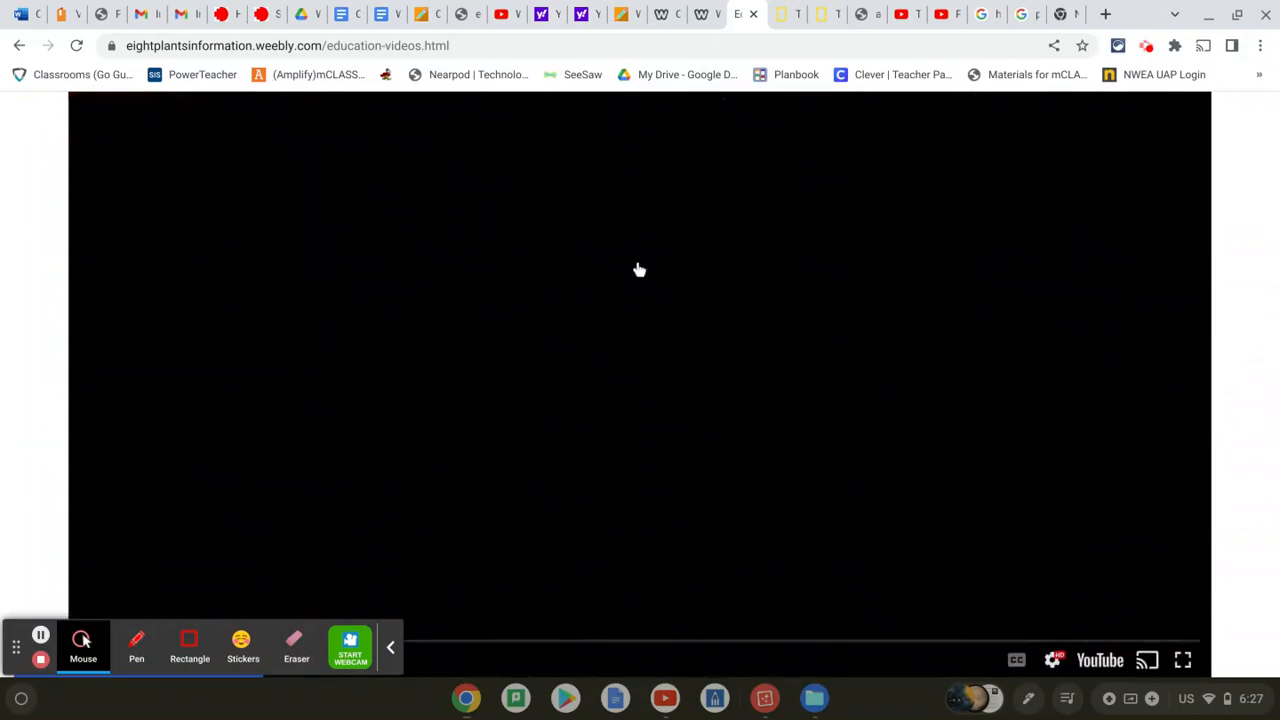
scroll(632, 344, down, 2)
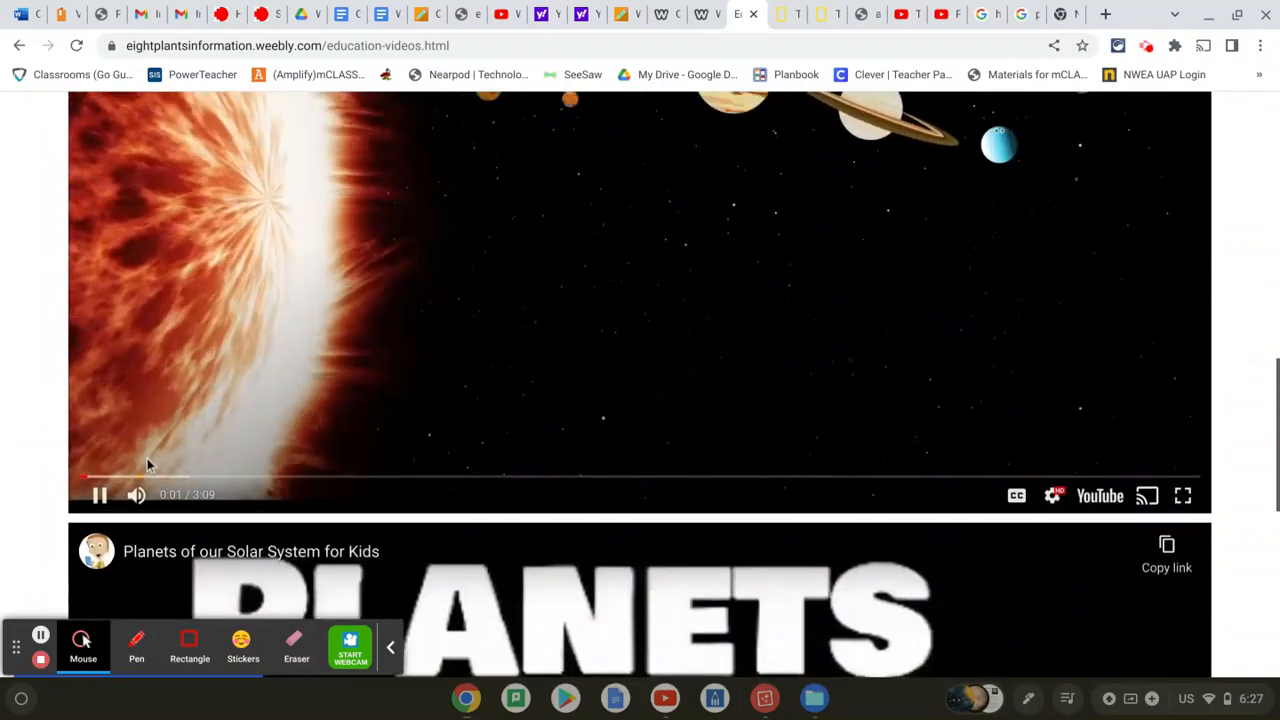
click(101, 496)
Play and pause the second embedded video, then return to the top of the page
scroll(377, 369, down, 5)
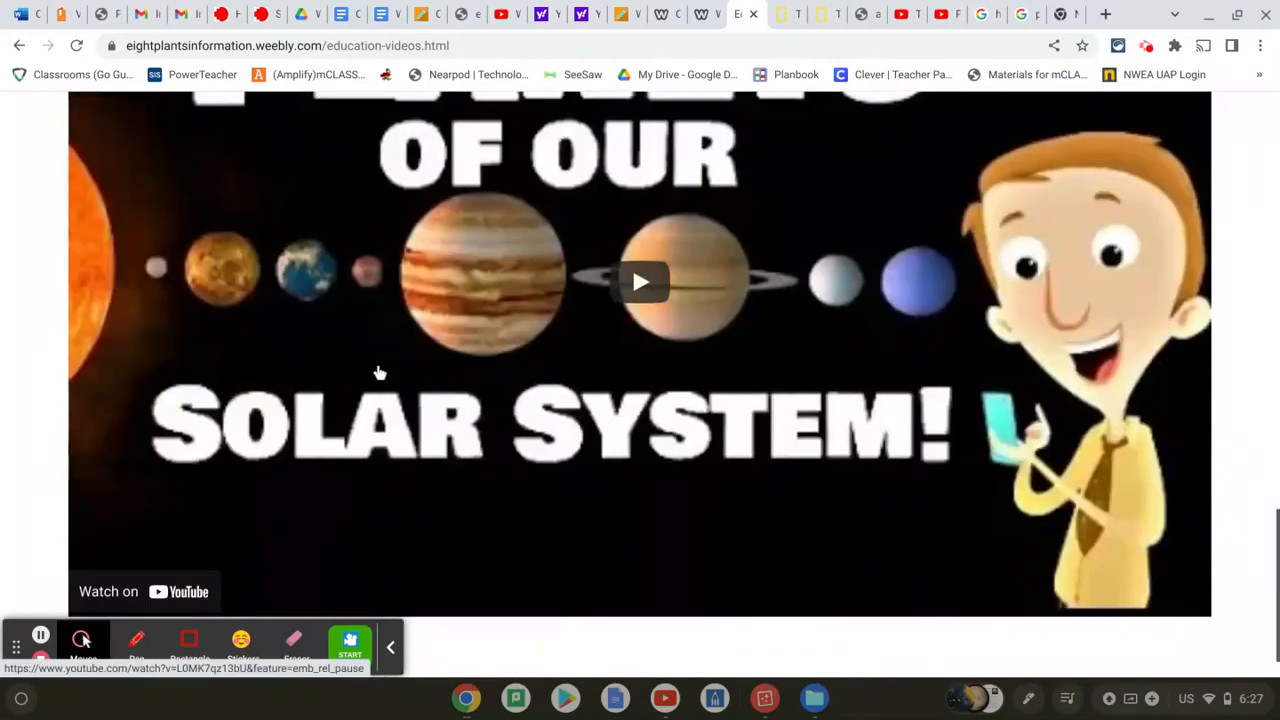
click(645, 284)
scroll(400, 400, down, 1)
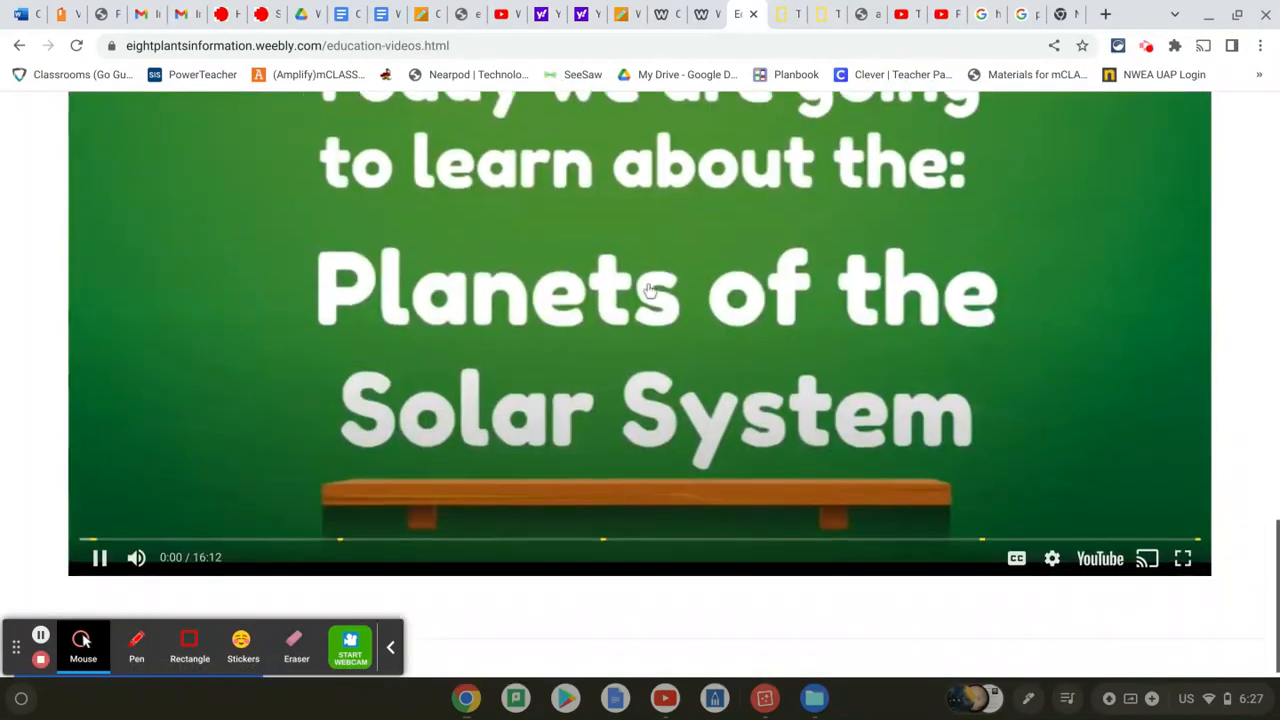
click(100, 539)
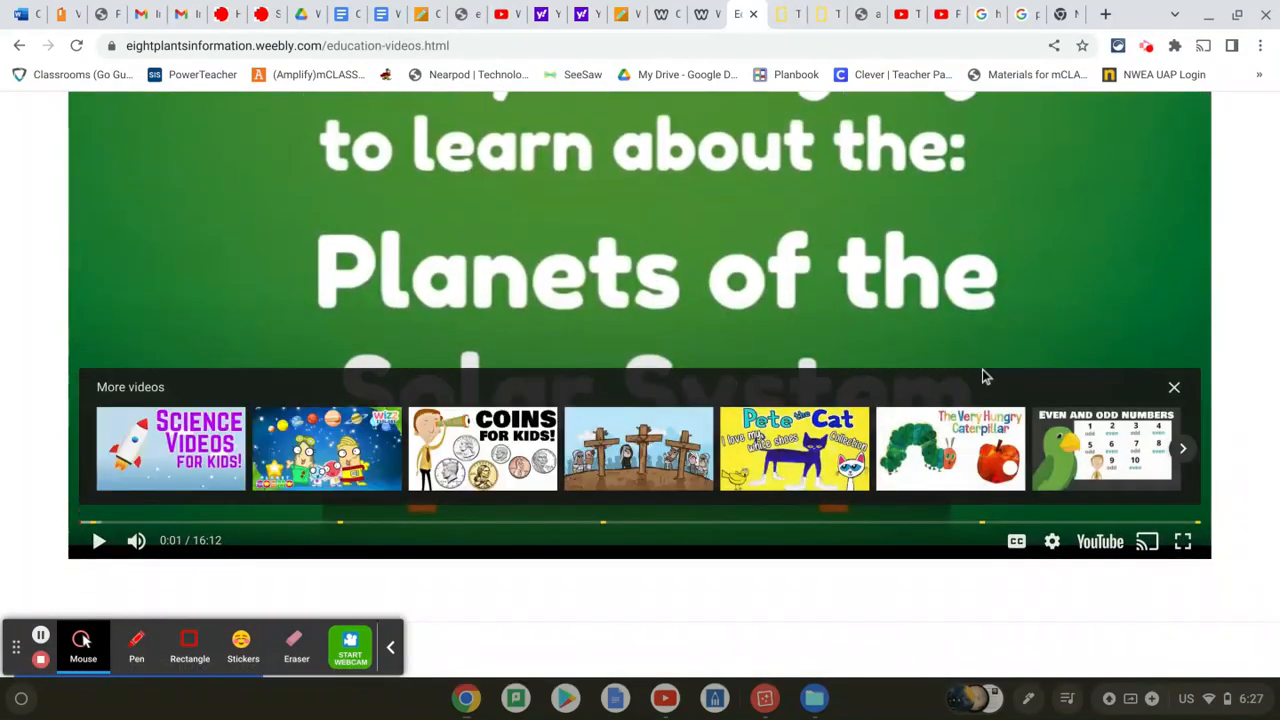
scroll(982, 370, up, 5)
scroll(983, 375, up, 10)
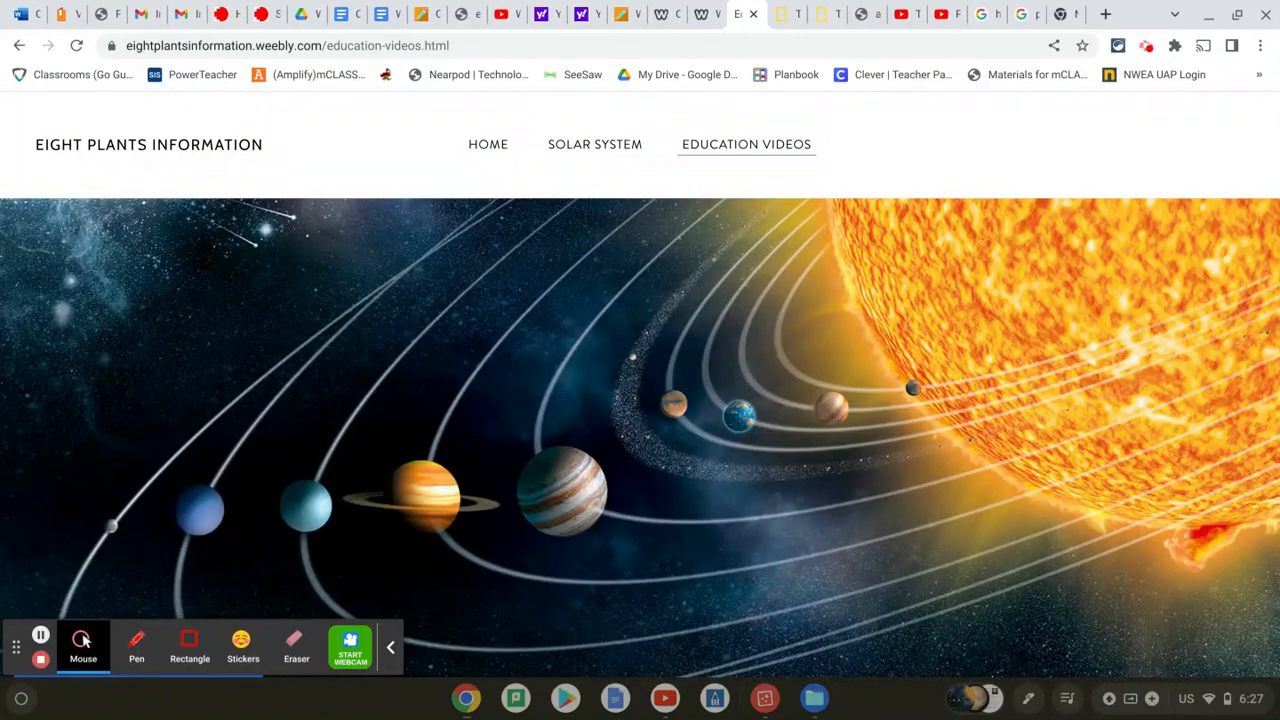
Close the published Education Videos tab and dismiss the Website Published notice in the editor
click(753, 14)
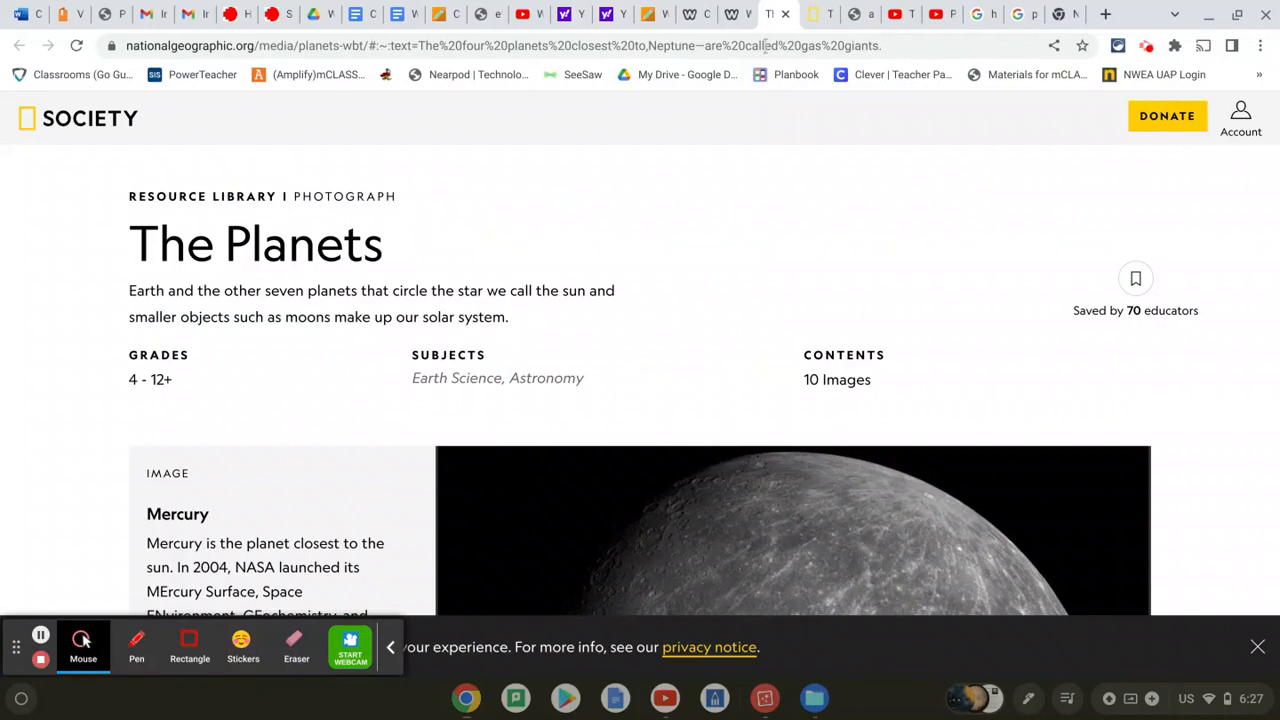
click(748, 15)
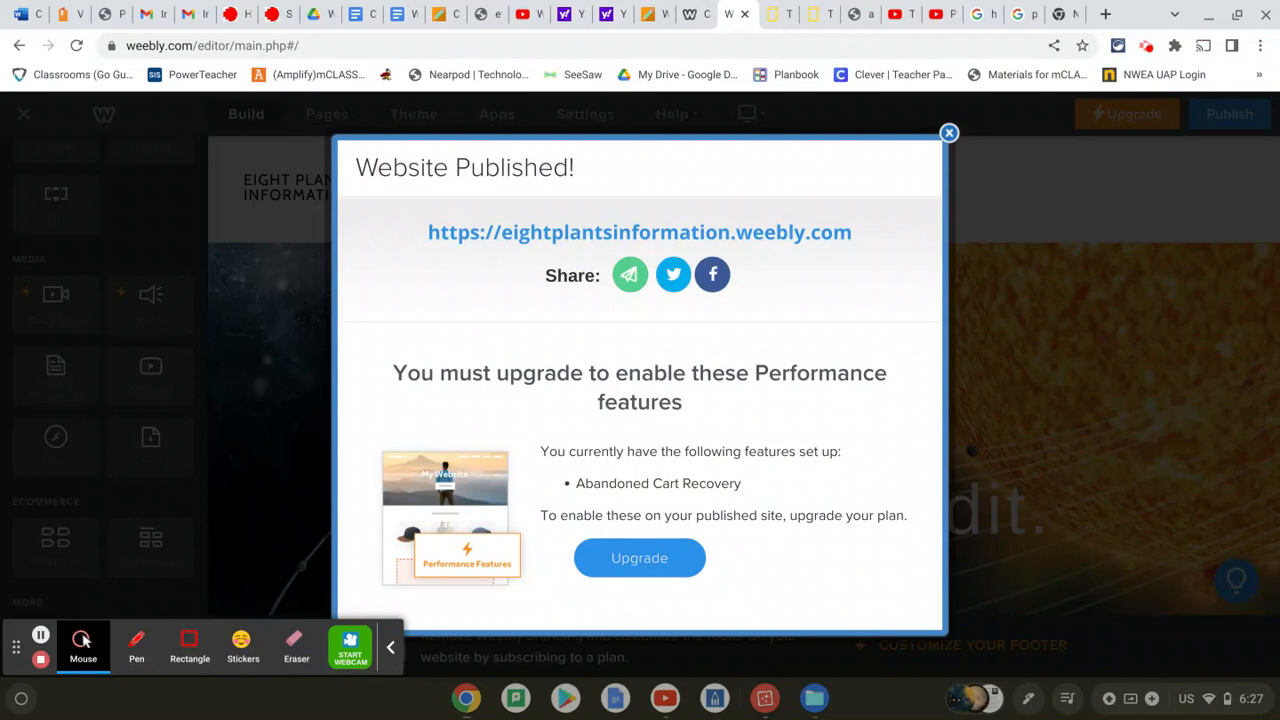
click(950, 133)
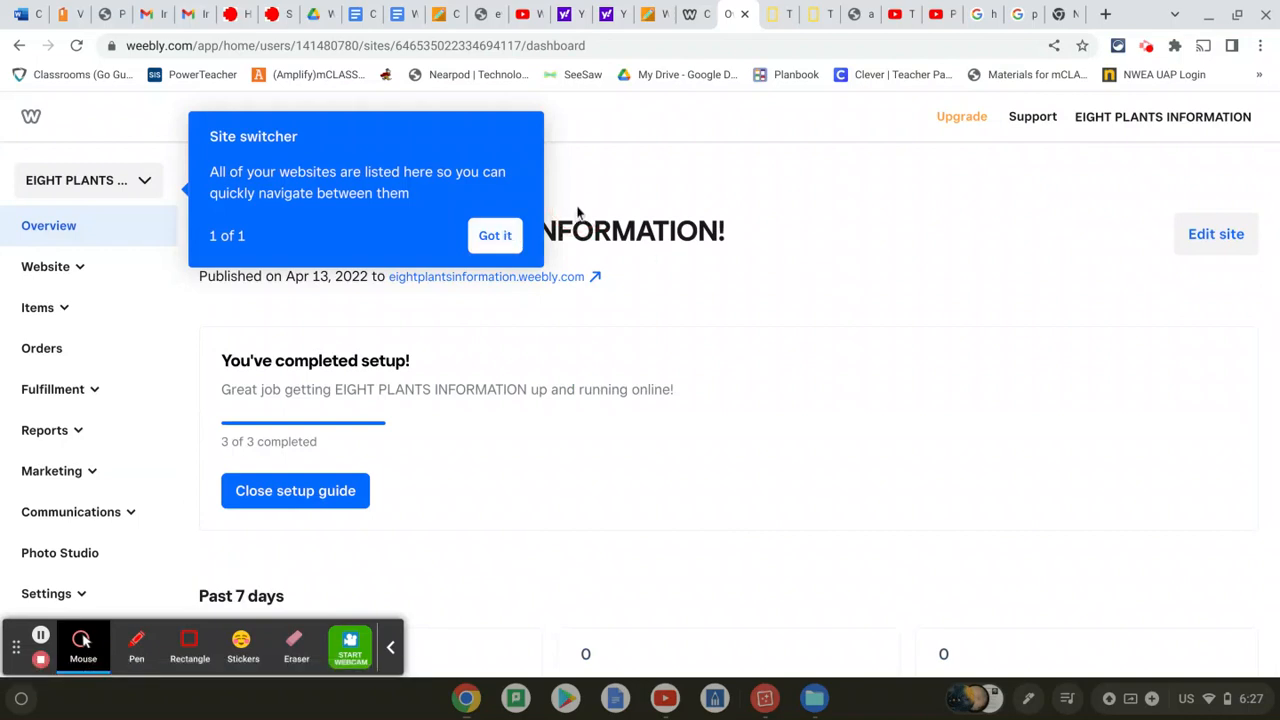
Dismiss the site switcher tip, check the websites list, and reopen Eight Plants Information for editing
click(493, 235)
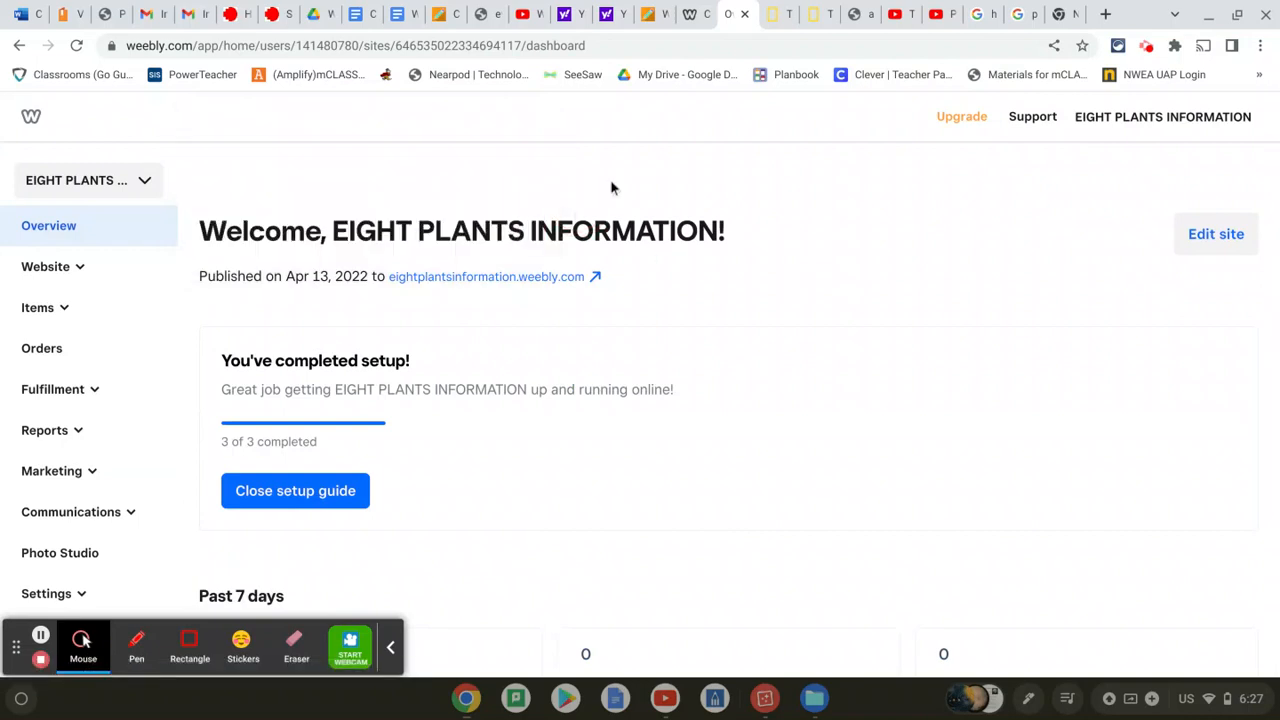
click(100, 182)
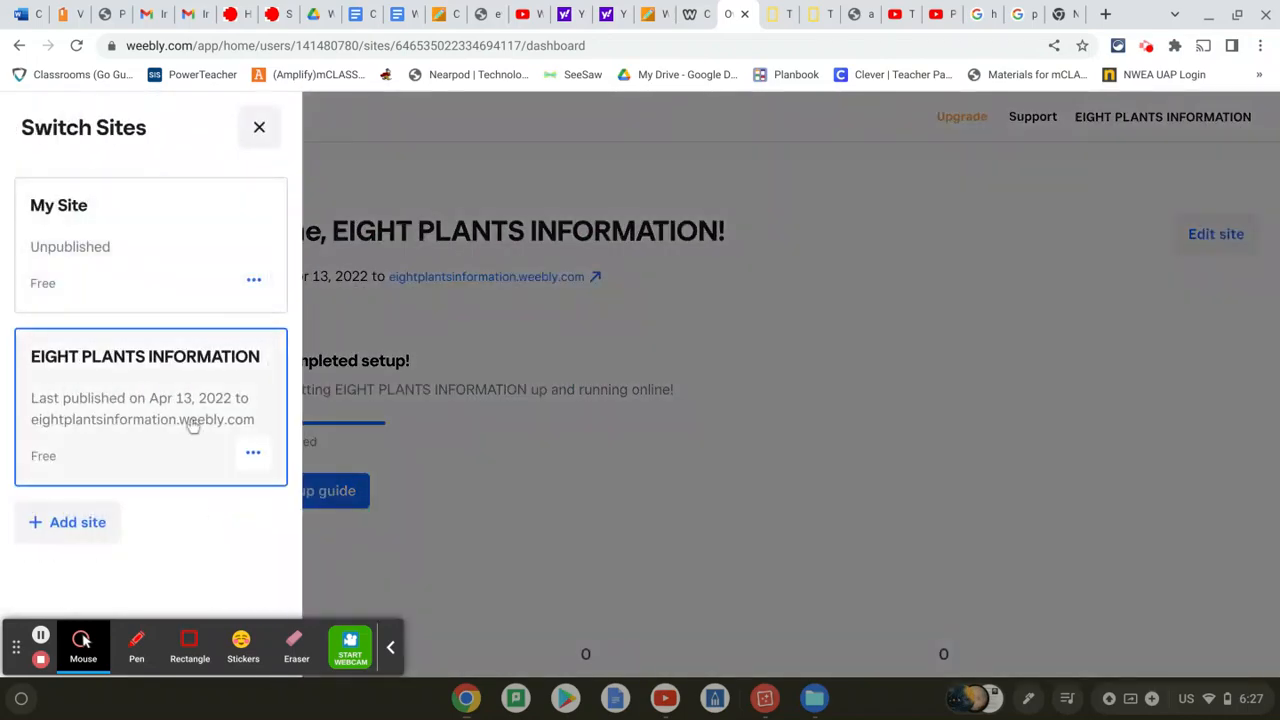
click(600, 184)
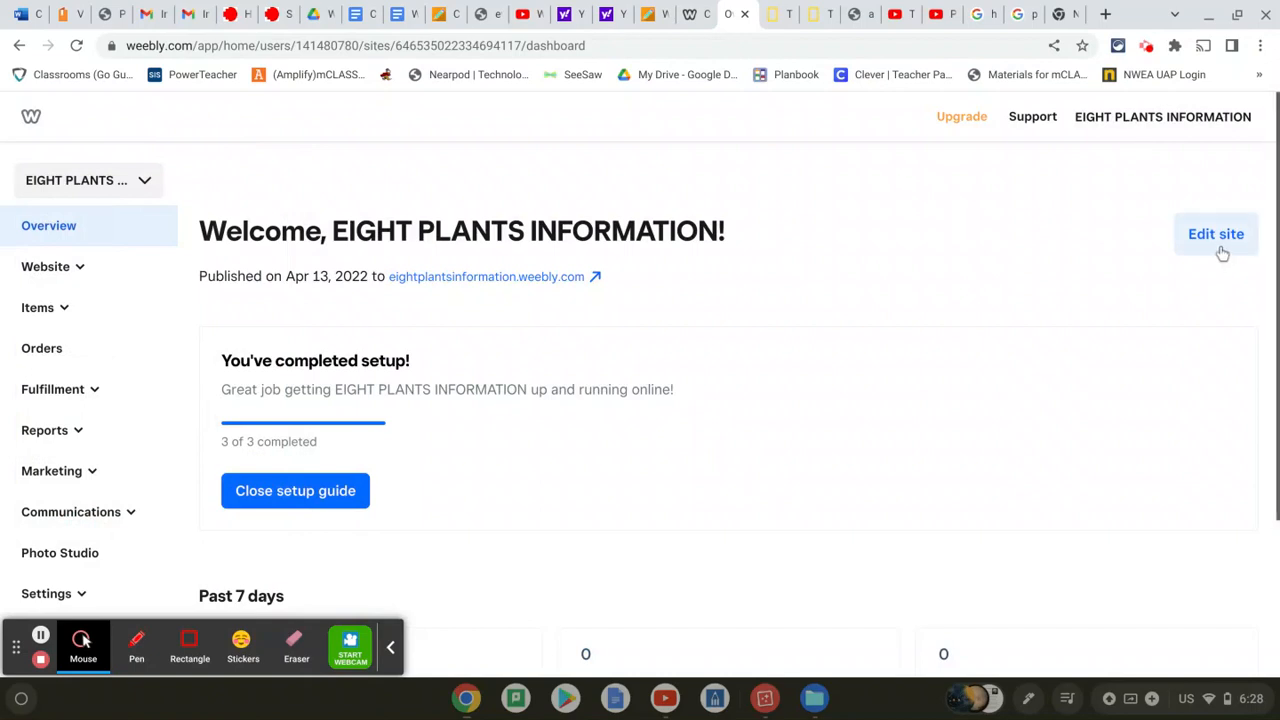
click(1216, 236)
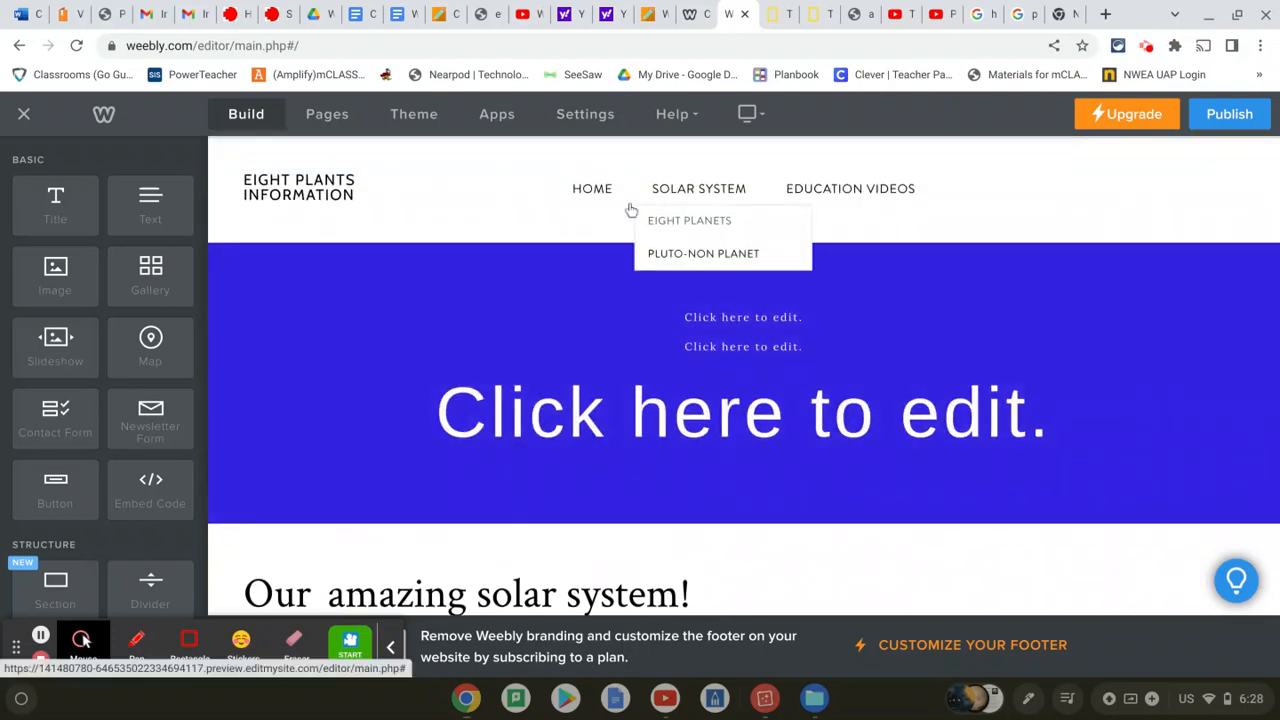
mouse_move(413, 187)
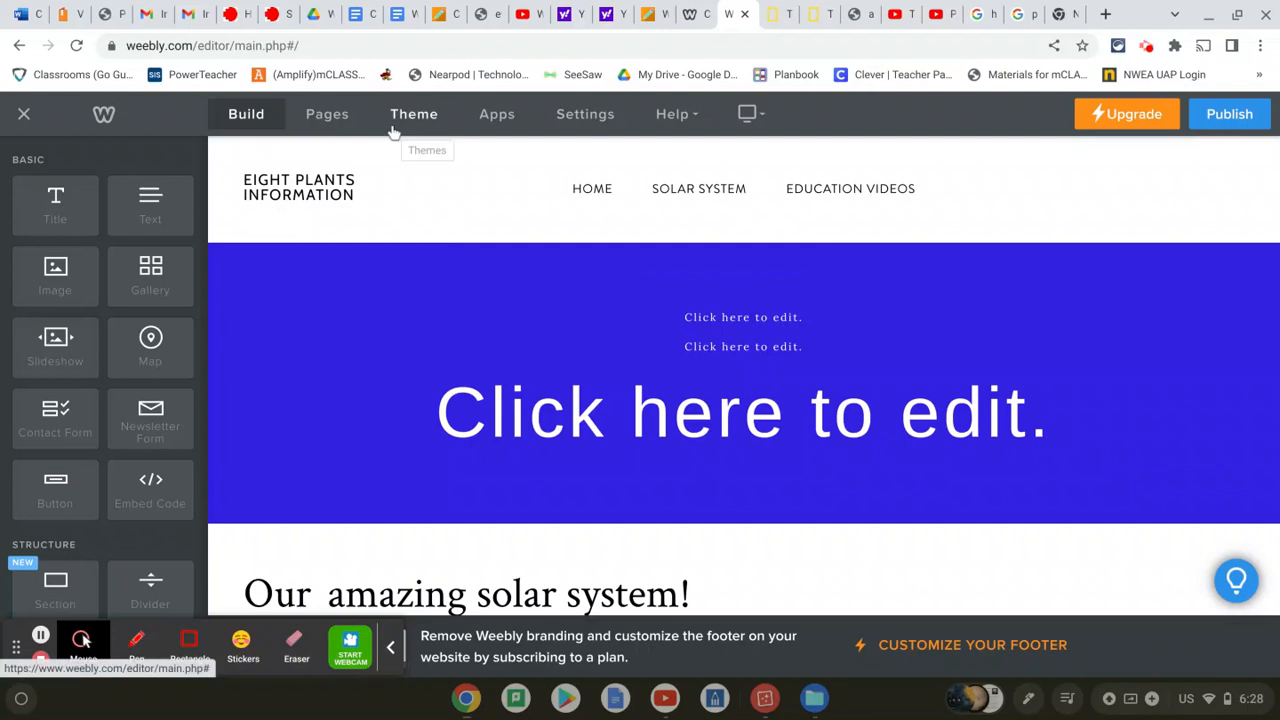